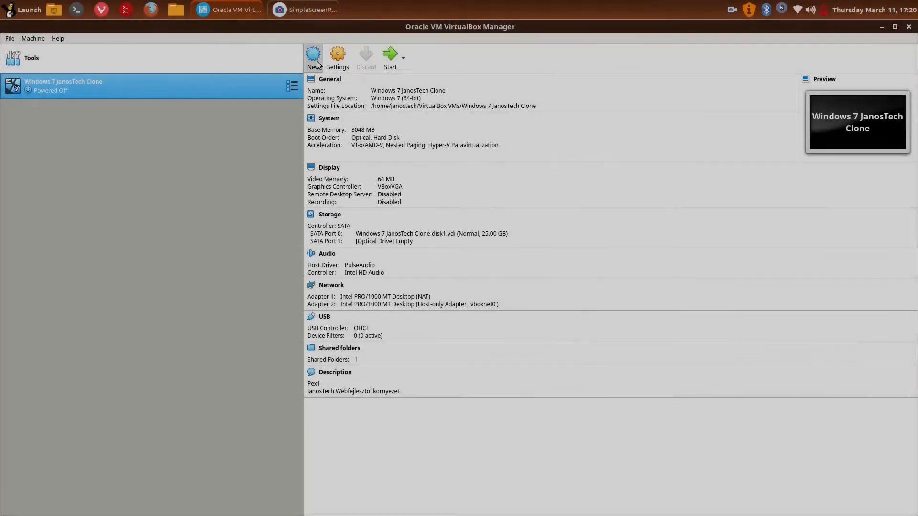
Set up a new virtual machine named LinuxDC as Linux, Ubuntu (64-bit), with 4096 MB of memory.
click(315, 60)
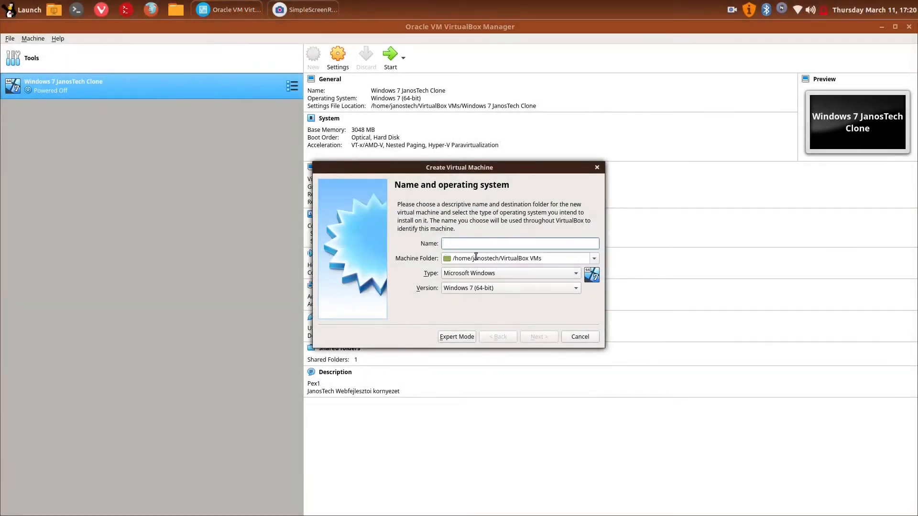
text(LinuxDC)
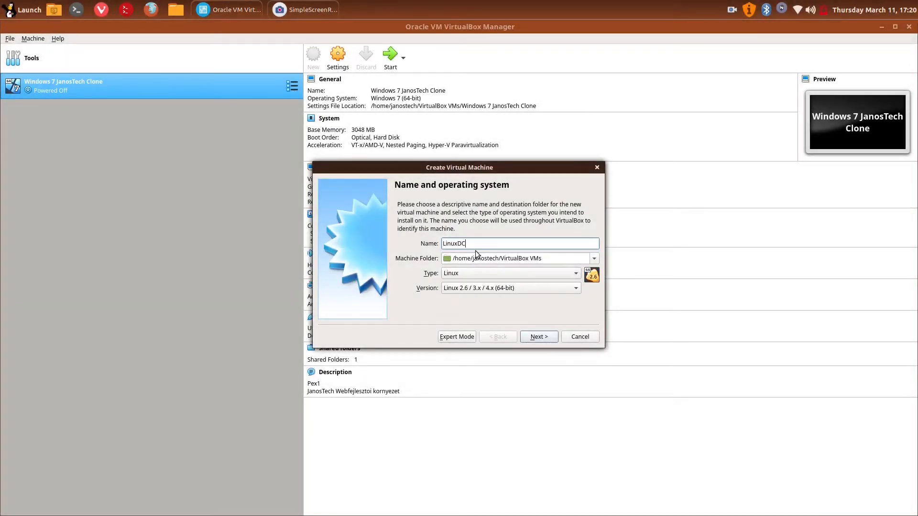
click(495, 287)
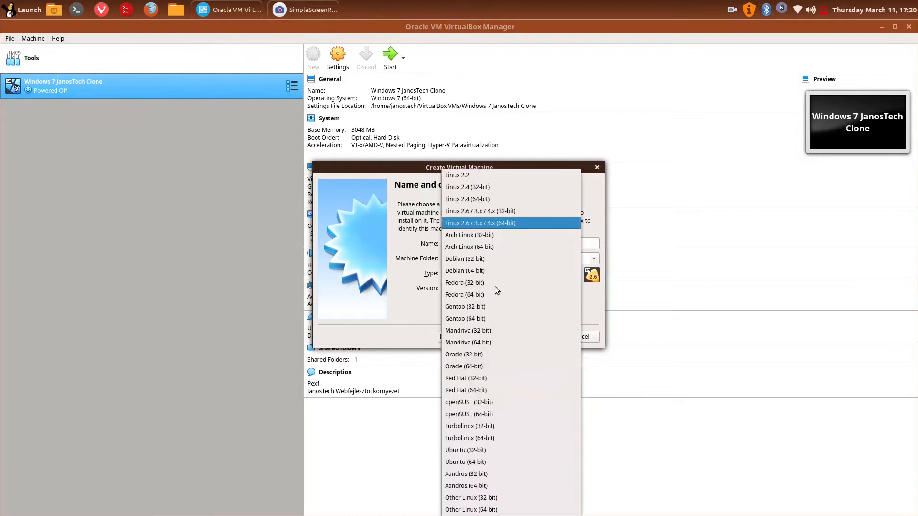
click(496, 461)
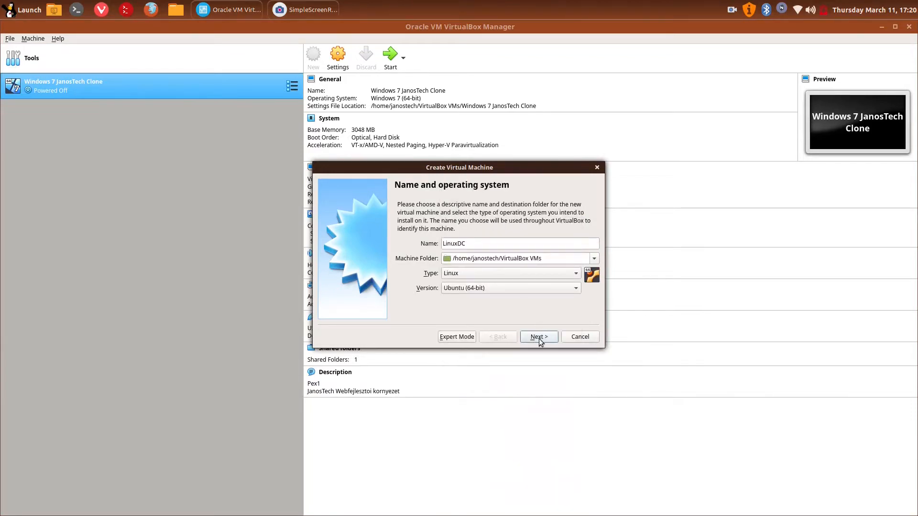
click(538, 337)
click(450, 239)
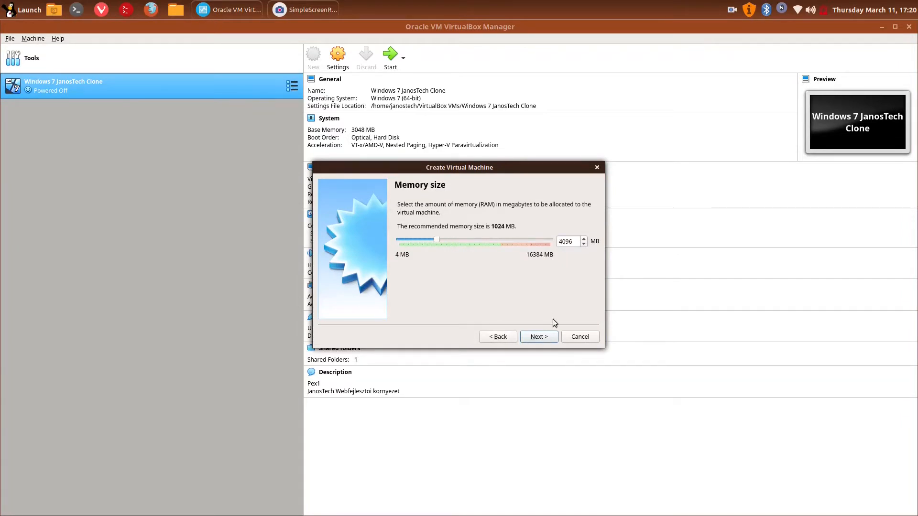
click(543, 338)
Create a dynamically allocated VDI virtual hard disk of 80 GB for the new machine.
click(539, 337)
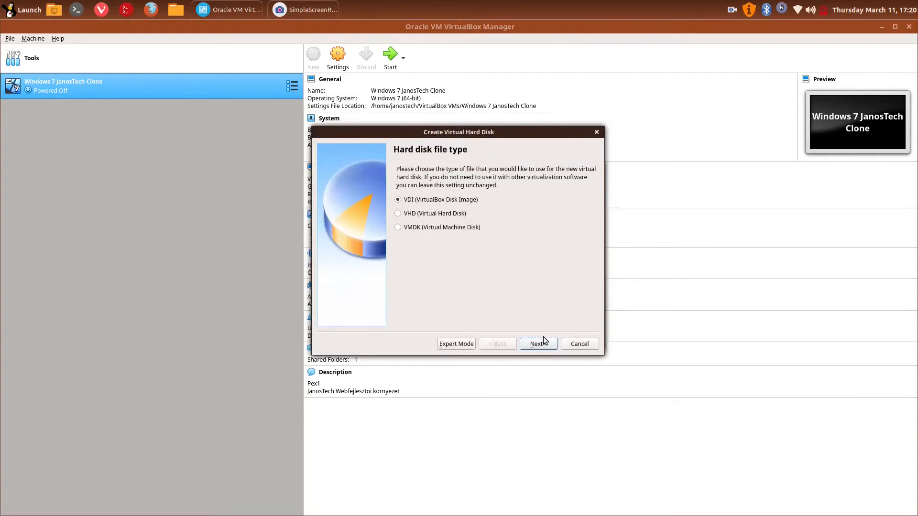
click(545, 343)
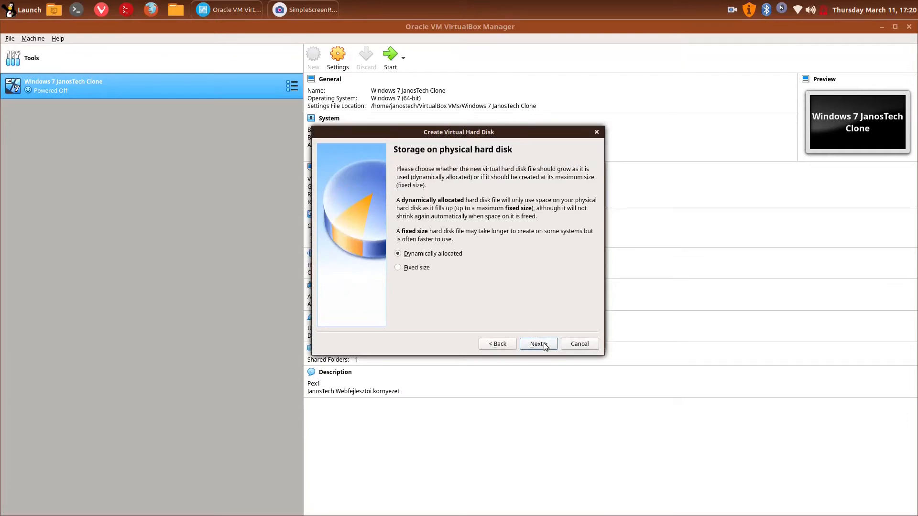
click(545, 344)
click(526, 233)
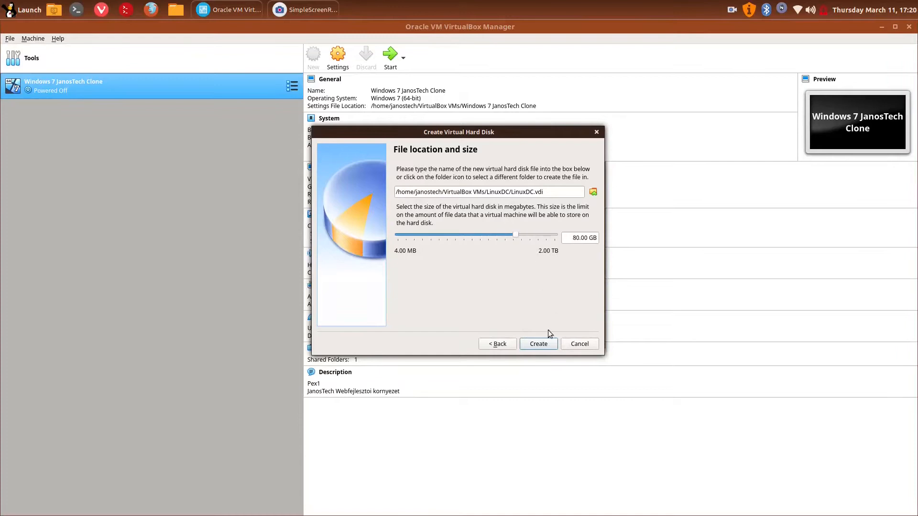
click(546, 346)
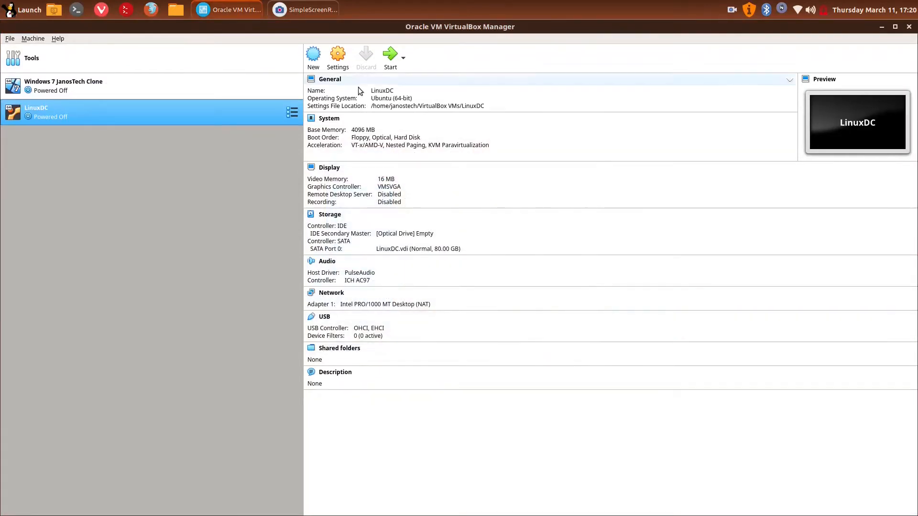
Disable audio in the settings of the LinuxDC virtual machine.
click(345, 57)
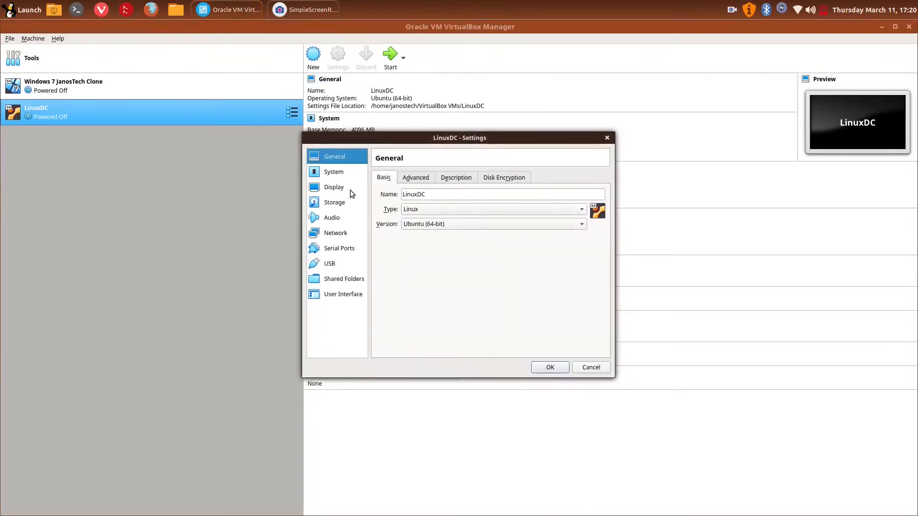
click(330, 173)
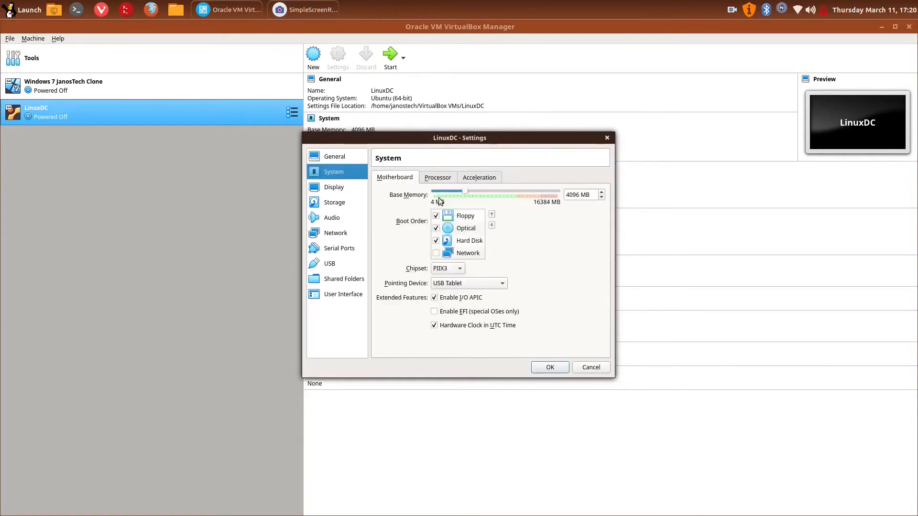
click(343, 187)
click(339, 204)
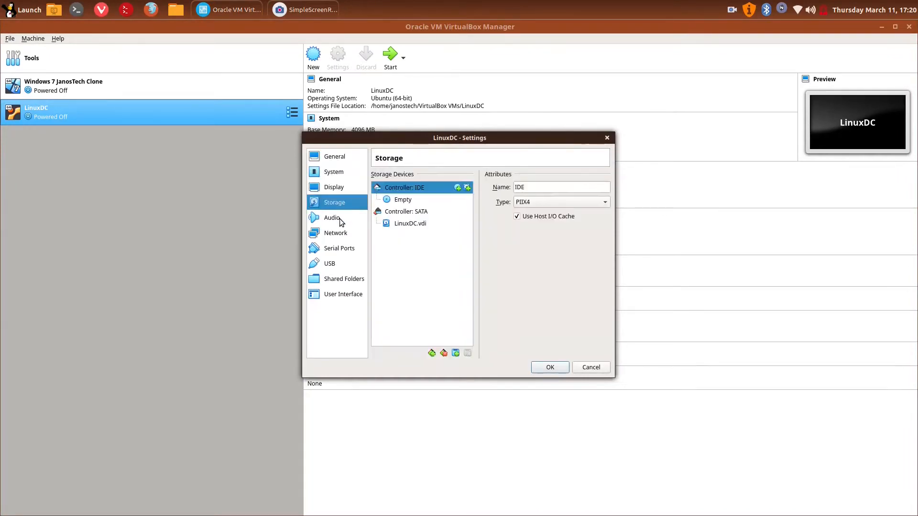
click(337, 219)
click(402, 176)
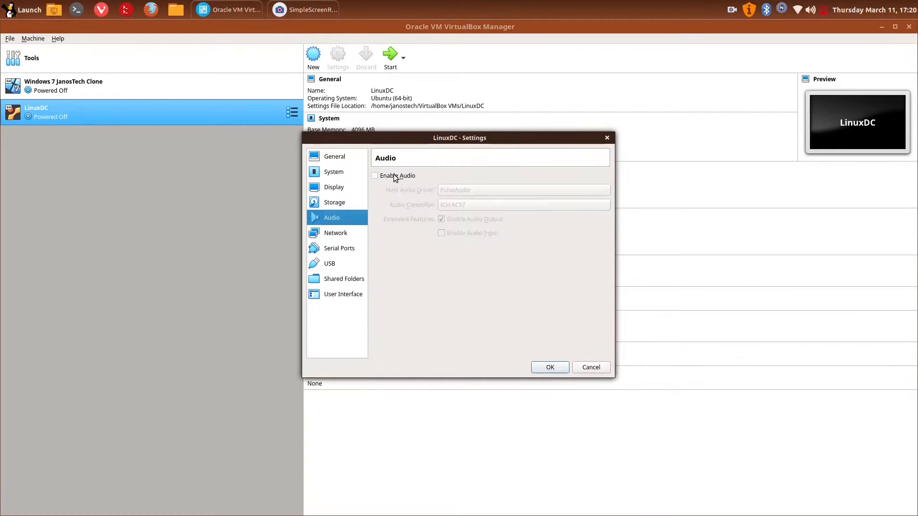
Enable network Adapter 2 for LinuxDC and attach it to an Internal Network.
click(345, 233)
click(429, 177)
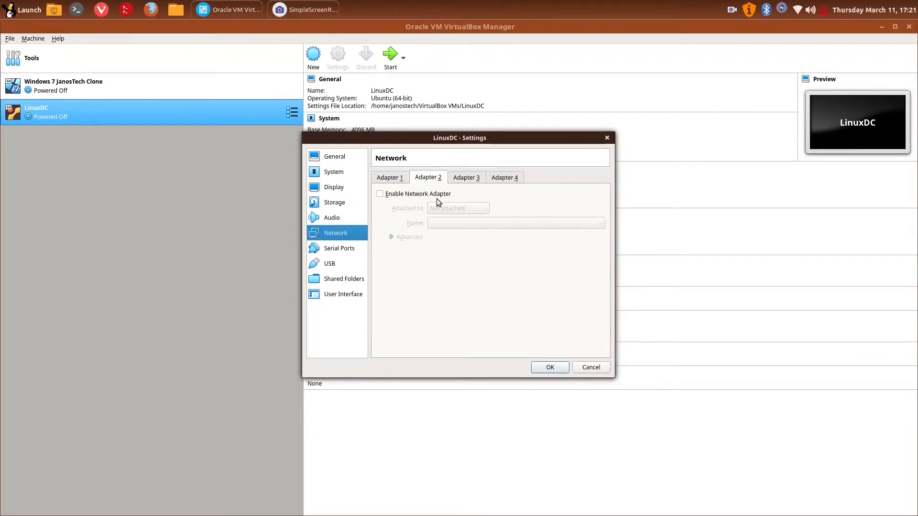
click(430, 194)
click(457, 208)
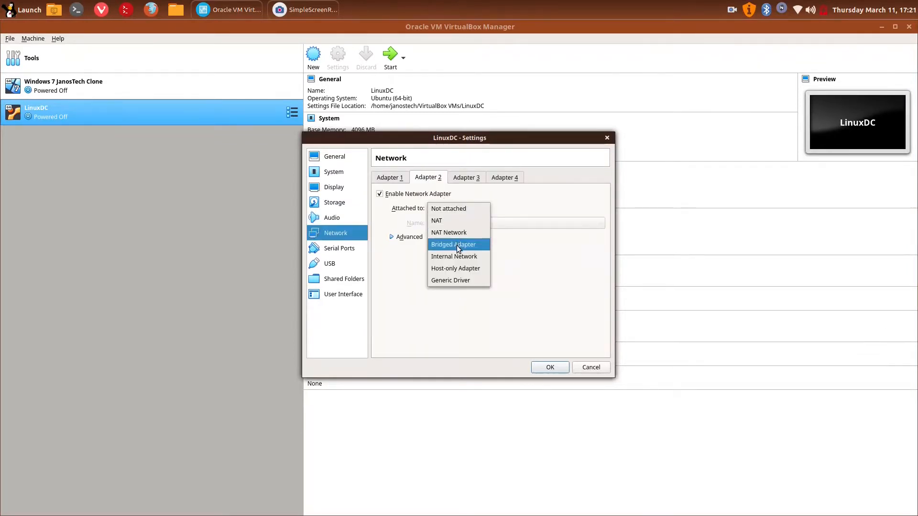
click(458, 256)
Review the machine's Adapter 1, serial port, USB, shared folder, audio, network, storage and display settings.
click(388, 178)
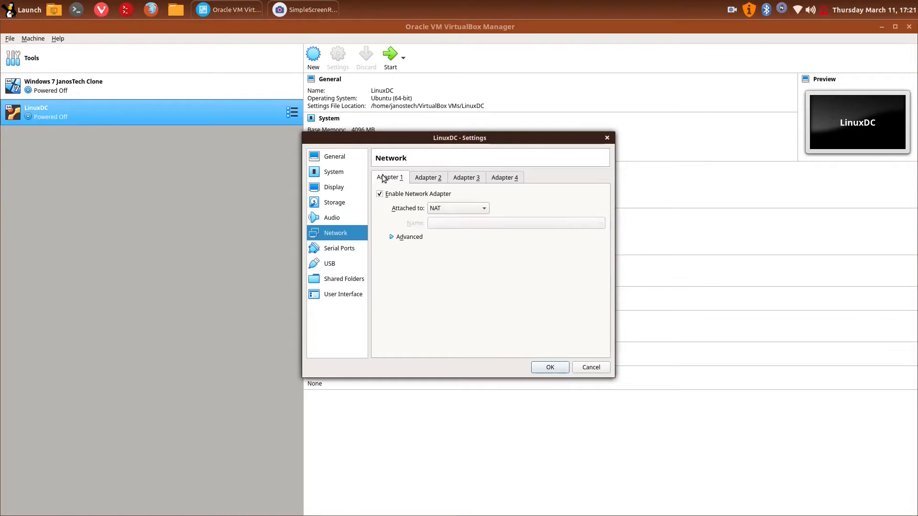
click(337, 249)
click(334, 263)
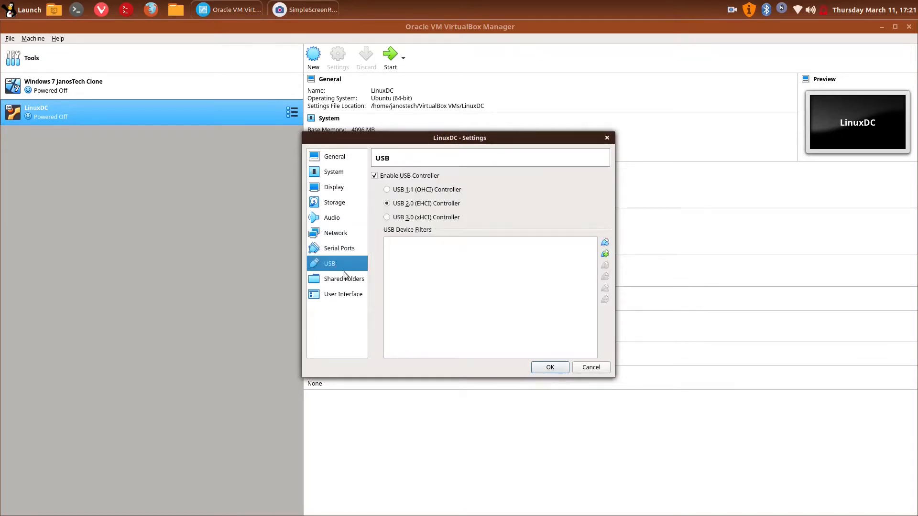
click(347, 278)
click(336, 220)
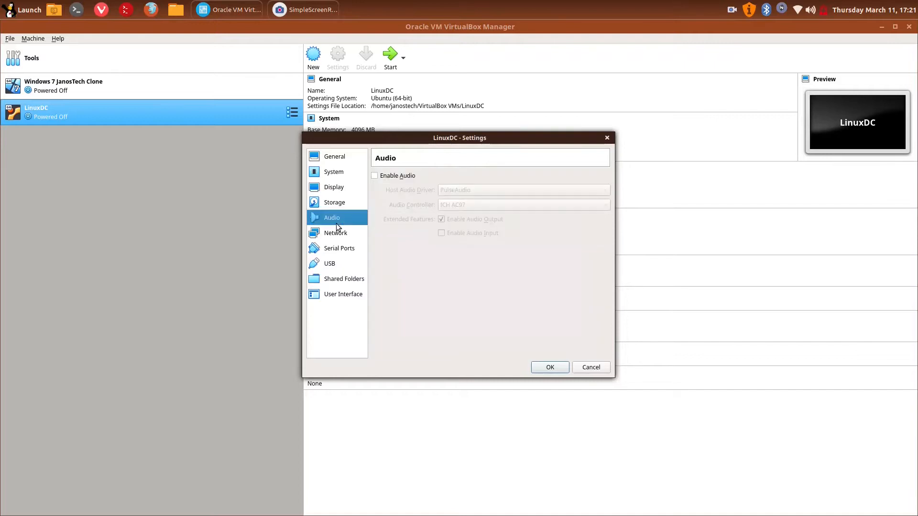
click(343, 234)
click(347, 203)
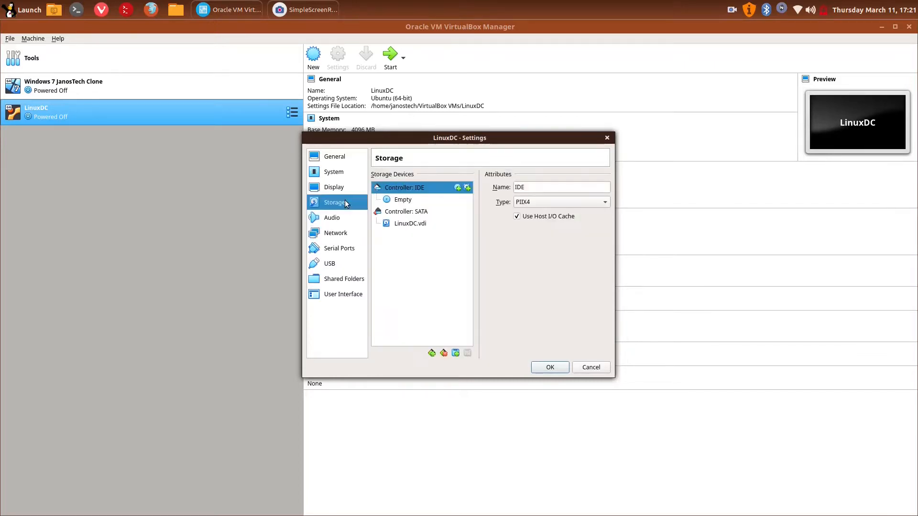
click(343, 192)
Remove Floppy from the machine's boot order and save the settings.
click(346, 174)
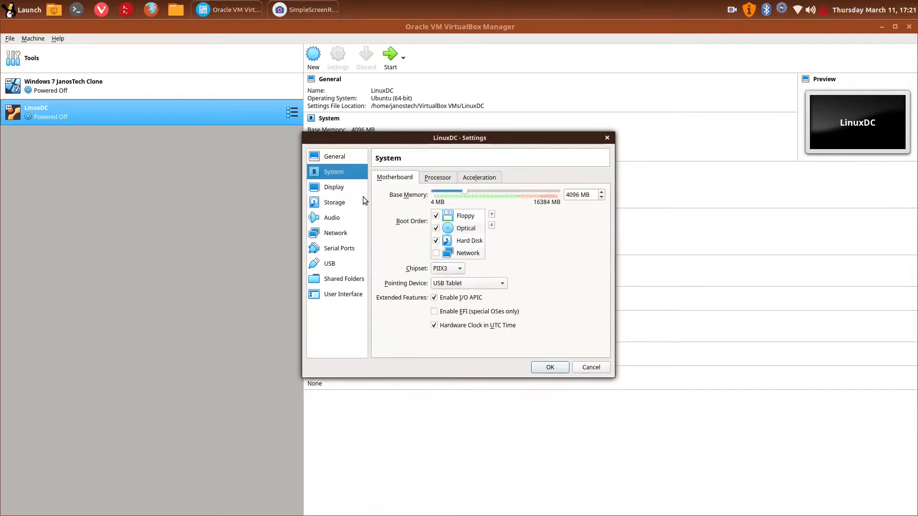
click(448, 219)
click(334, 157)
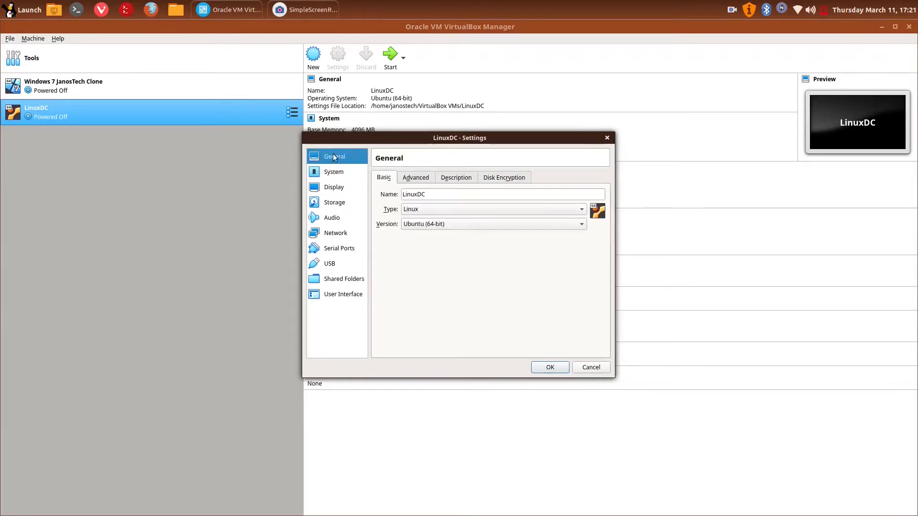
click(549, 366)
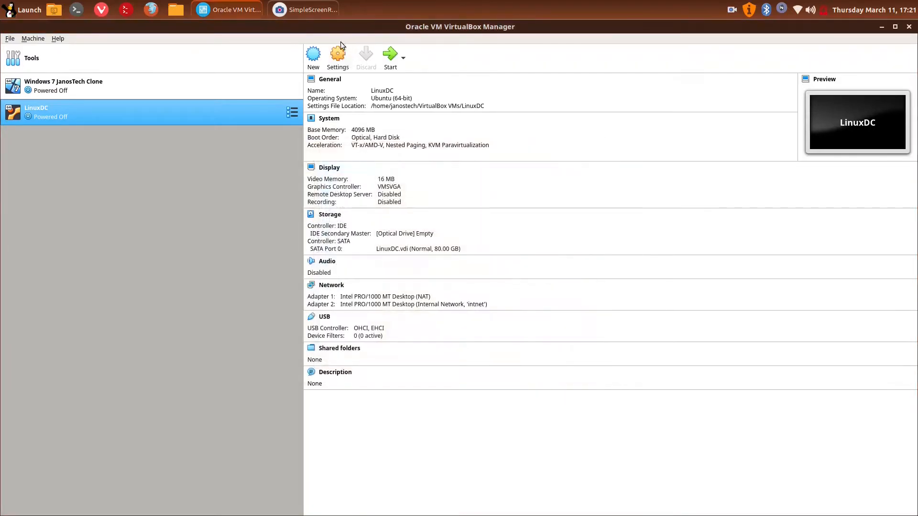
Start LinuxDC with zentyal-7.0-development-amd64.iso as the start-up disk.
click(390, 55)
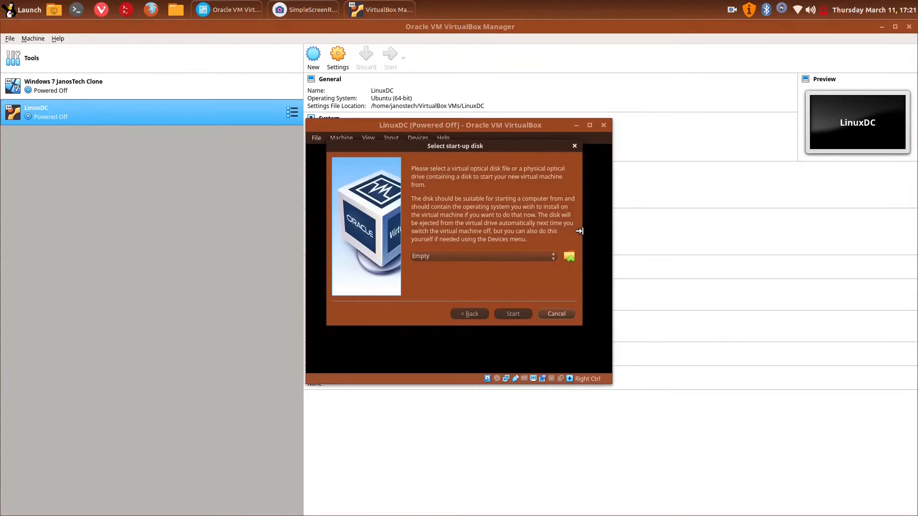
click(570, 256)
double_click(389, 161)
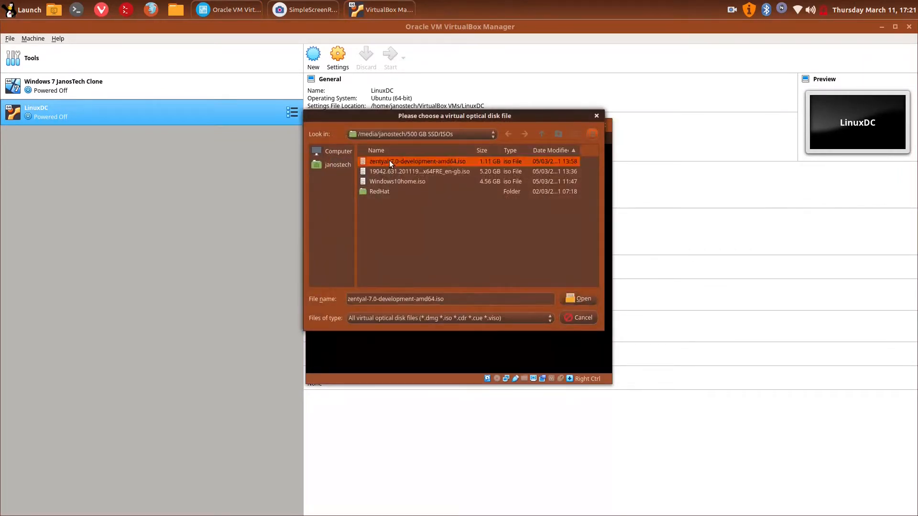
click(512, 314)
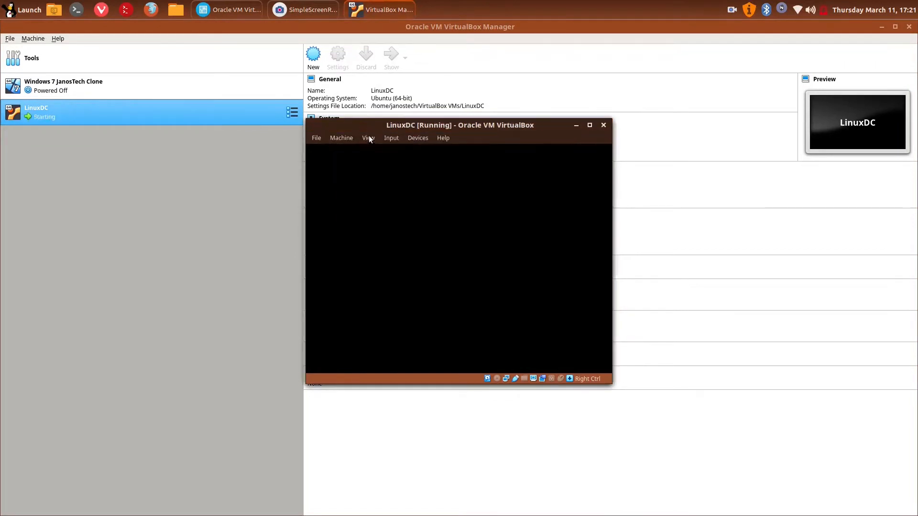
Switch the running machine's window to scaled mode and maximize it.
click(368, 137)
click(389, 183)
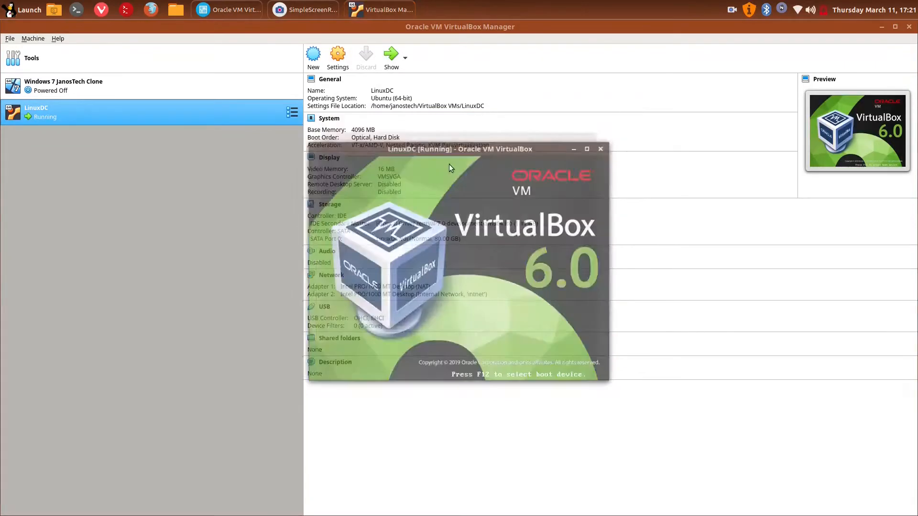
click(592, 149)
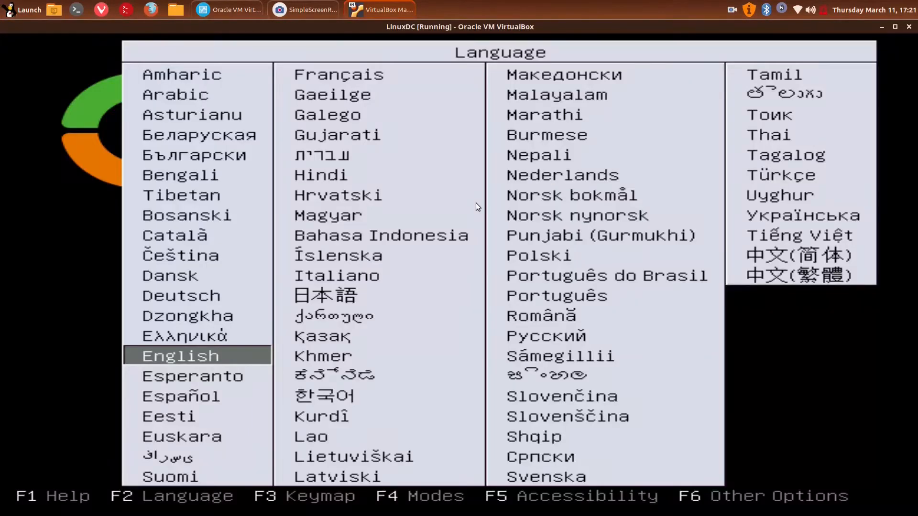
Choose English as the boot language, launch the default install option and keep English for the installer.
key(Return)
key(Return)
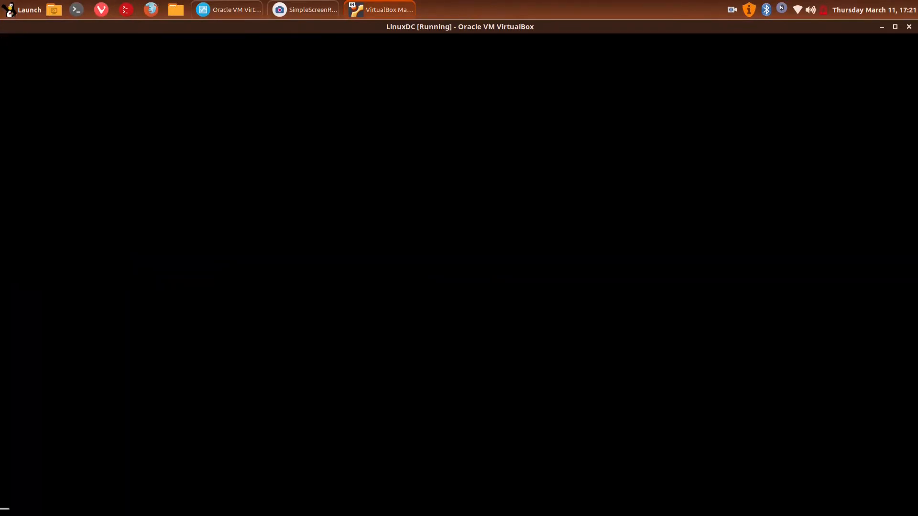
key(Return)
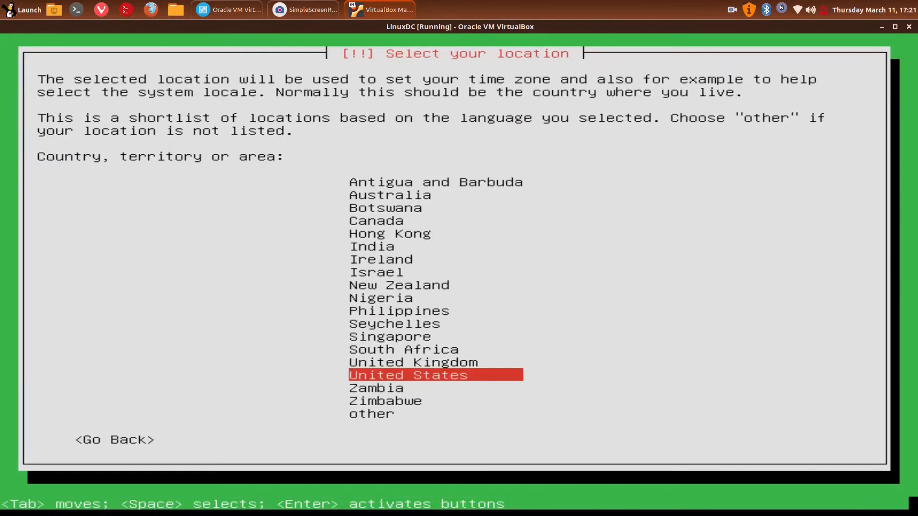
Set the location to United Kingdom and the keyboard layout to English (UK).
key(Up)
key(Return)
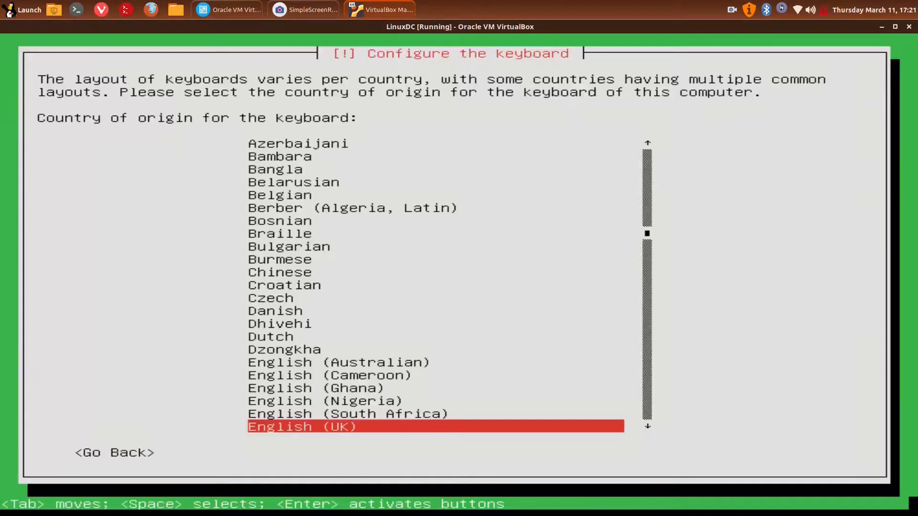
key(Return)
key(Return)
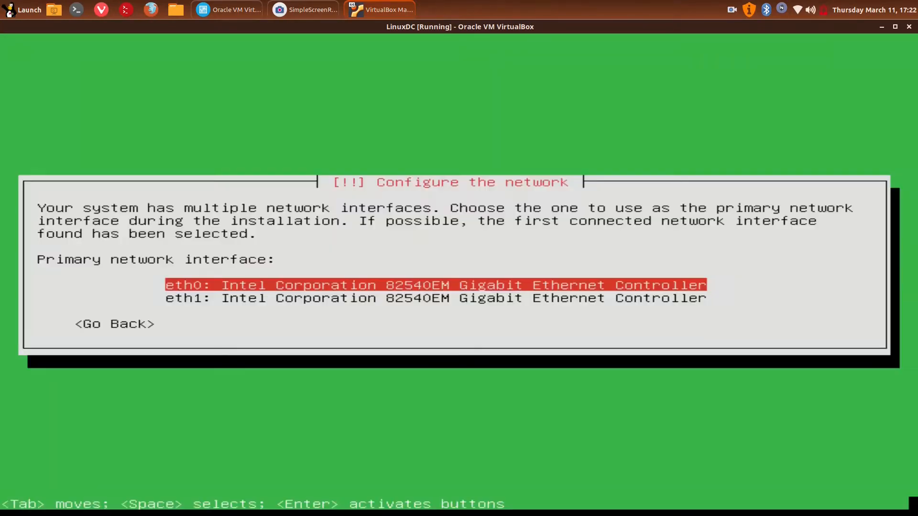
Choose eth0 as the primary network interface for the installation.
key(Down)
key(Up)
key(Return)
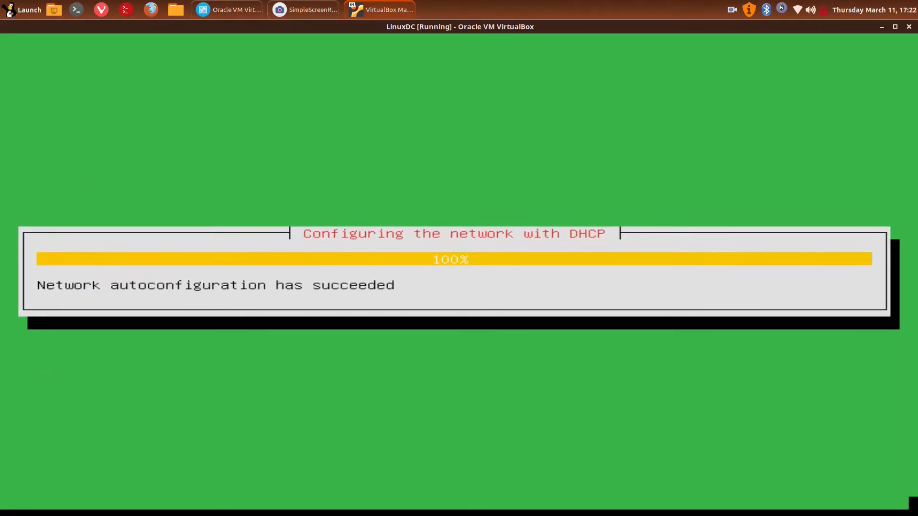
Replace the default hostname with linuxdc and continue.
key(BackSpace)
key(BackSpace)
key(BackSpace)
key(BackSpace)
key(BackSpace)
key(BackSpace)
key(BackSpace)
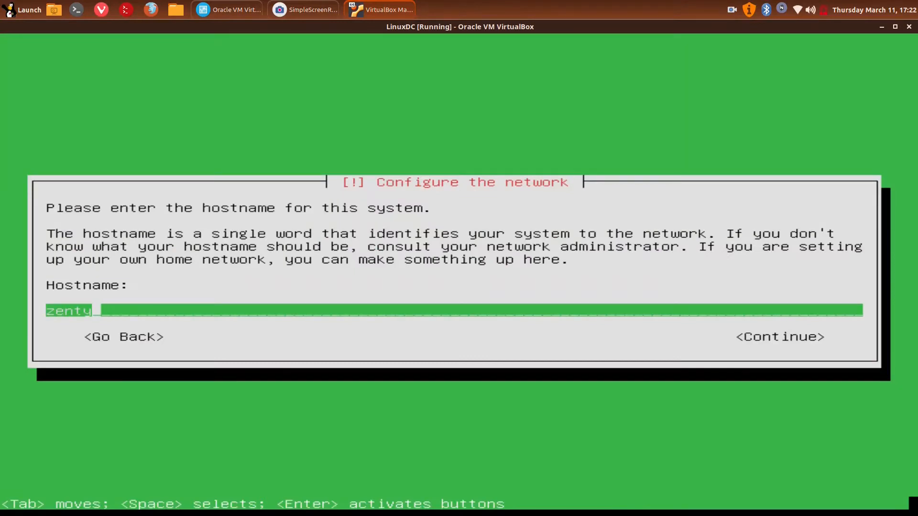
text(linuxdc)
key(Return)
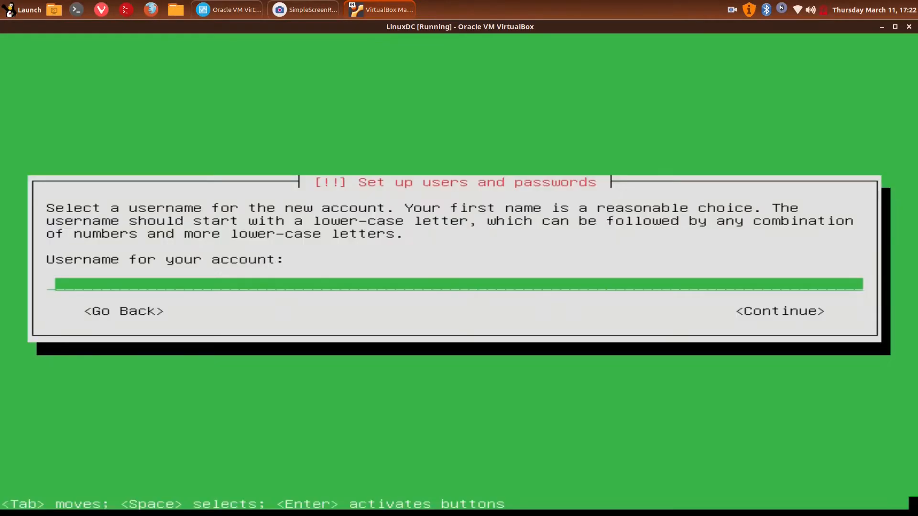
Create the user account janostech, enter and verify its account password, and accept the Europe/London time zone.
text(janostech)
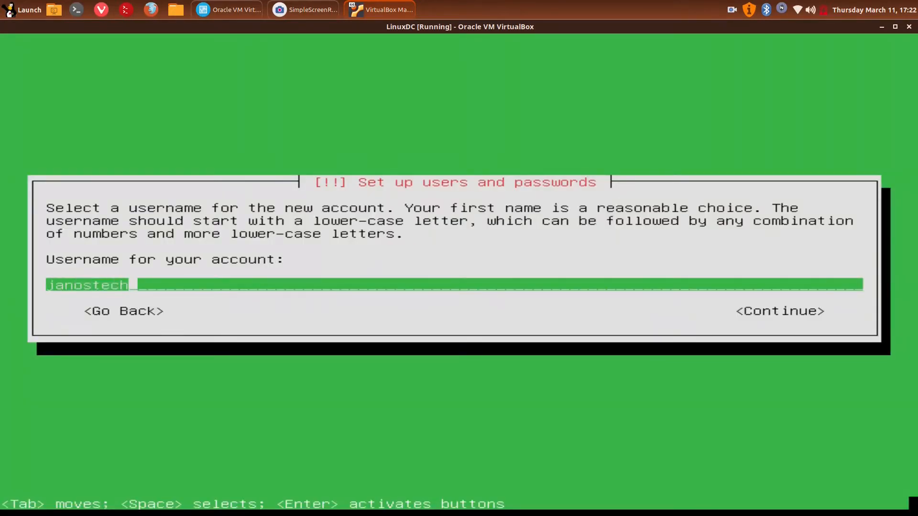
key(Return)
text(**************)
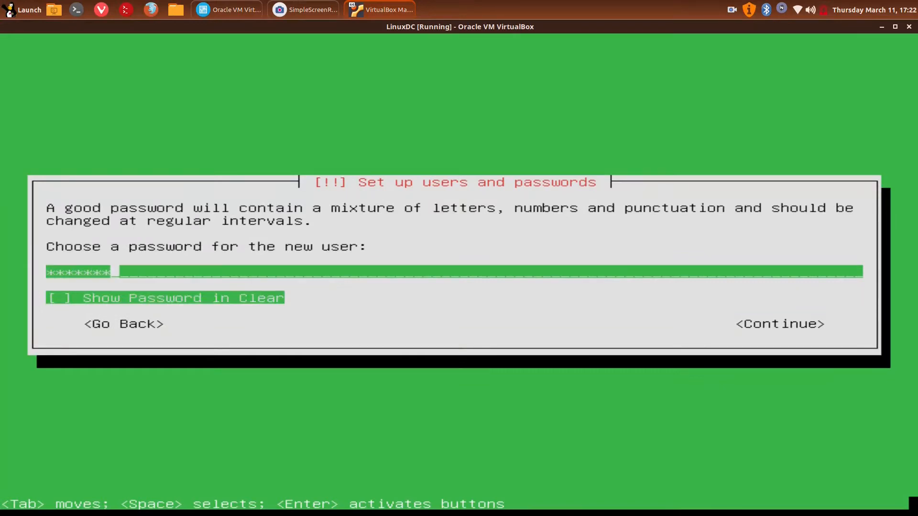
text(****)
key(Return)
text(*******)
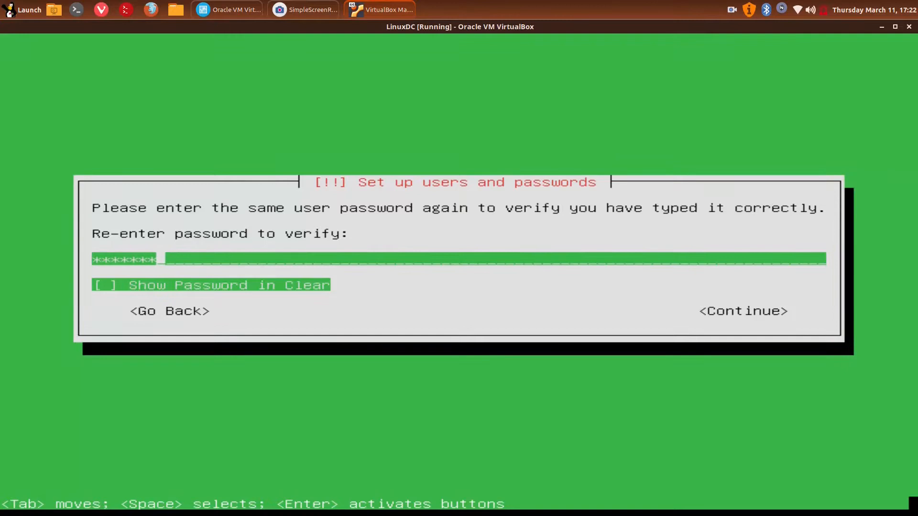
text(***********)
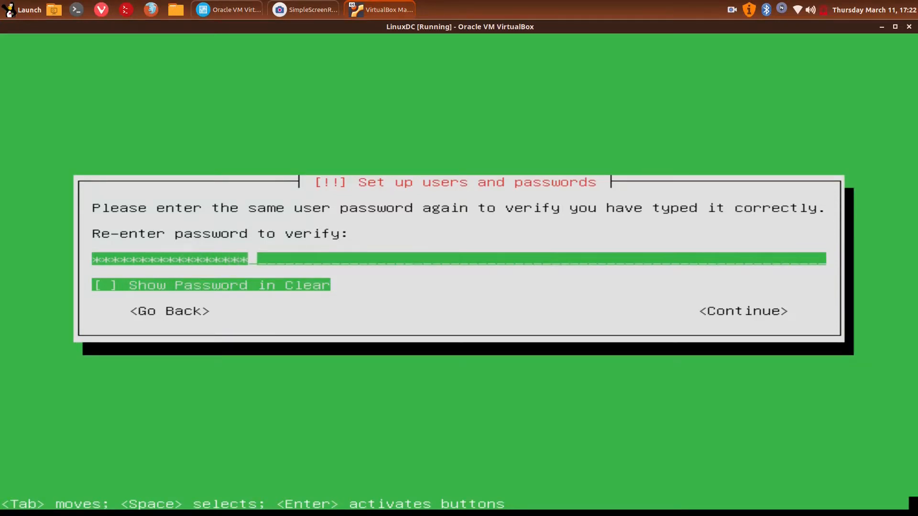
key(Return)
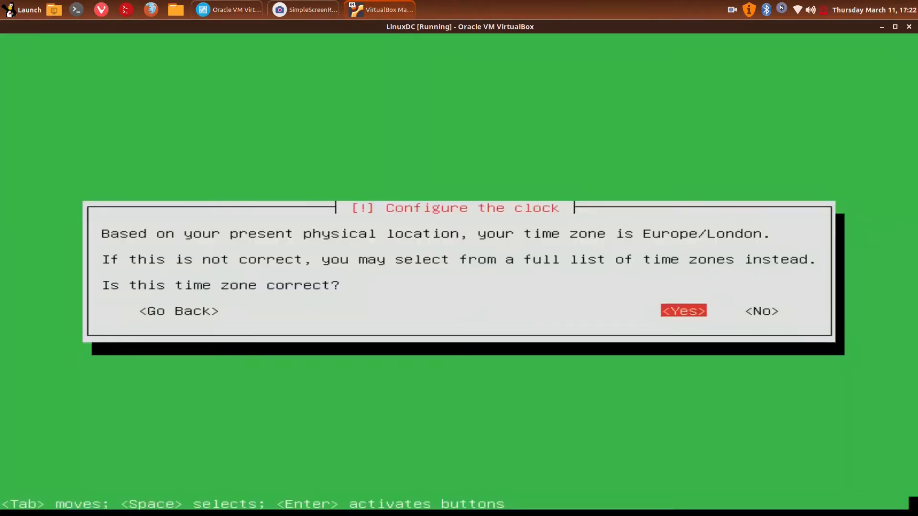
key(Return)
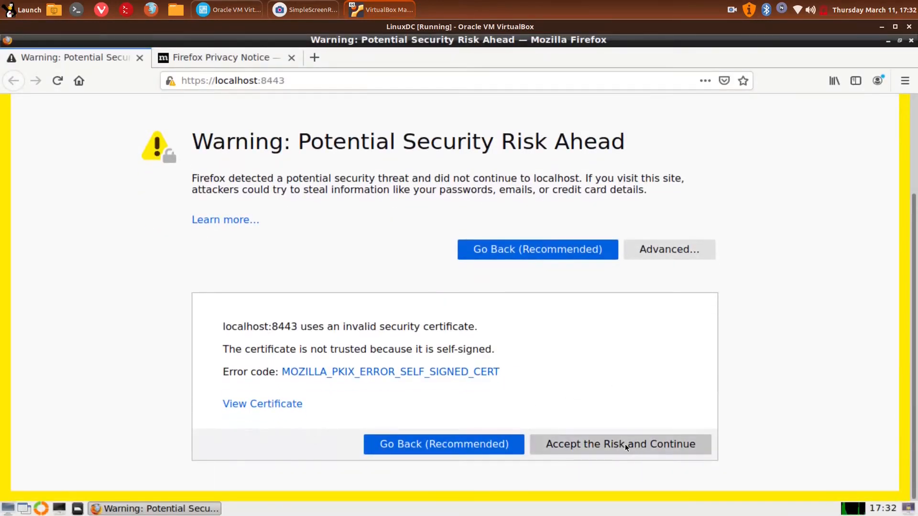
Accept the self-signed certificate for localhost:8443 and log in to Zentyal as janostech with the account password.
click(625, 444)
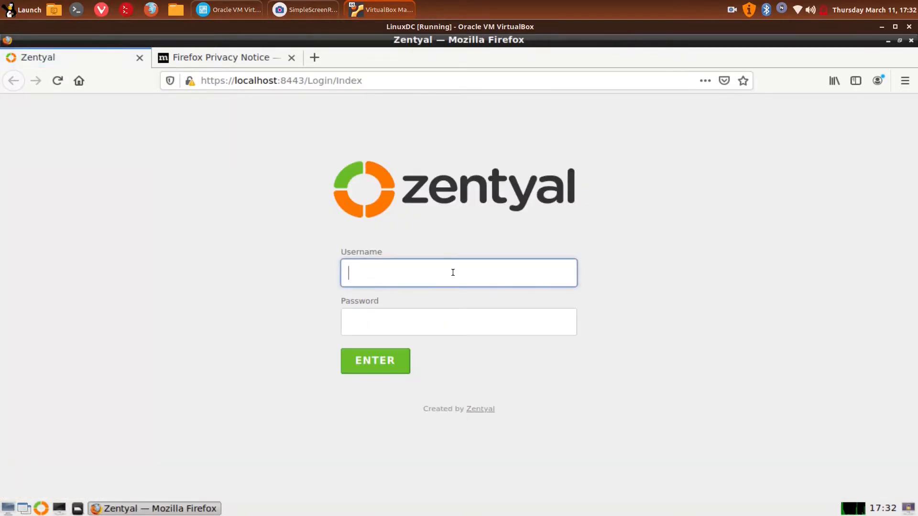
text(janostech)
key(Tab)
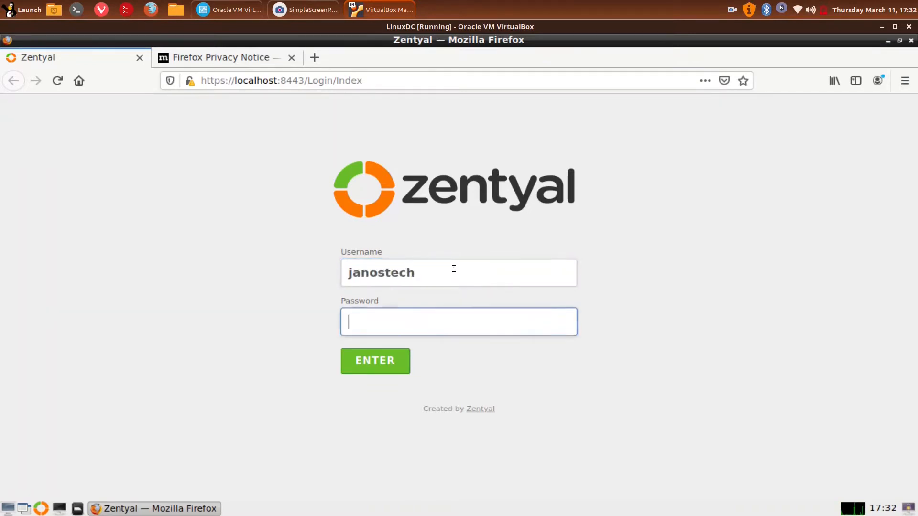
text(******************)
key(Return)
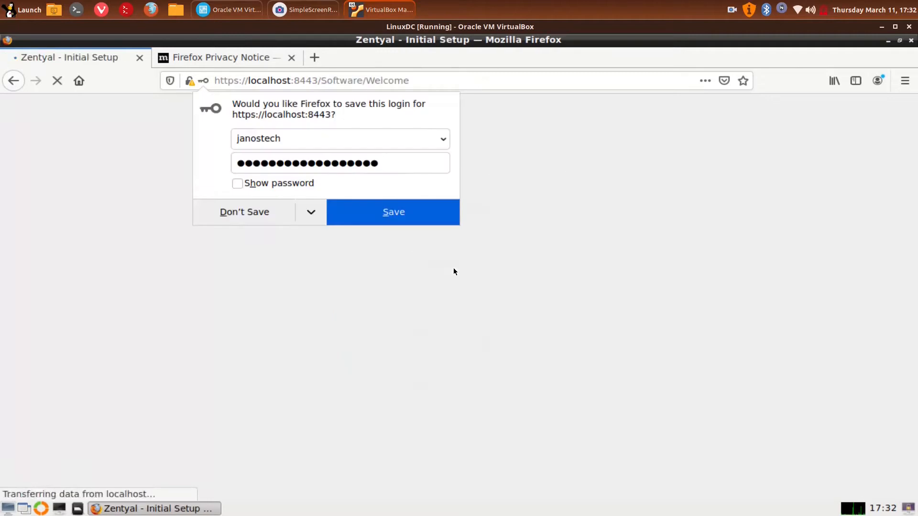
click(362, 225)
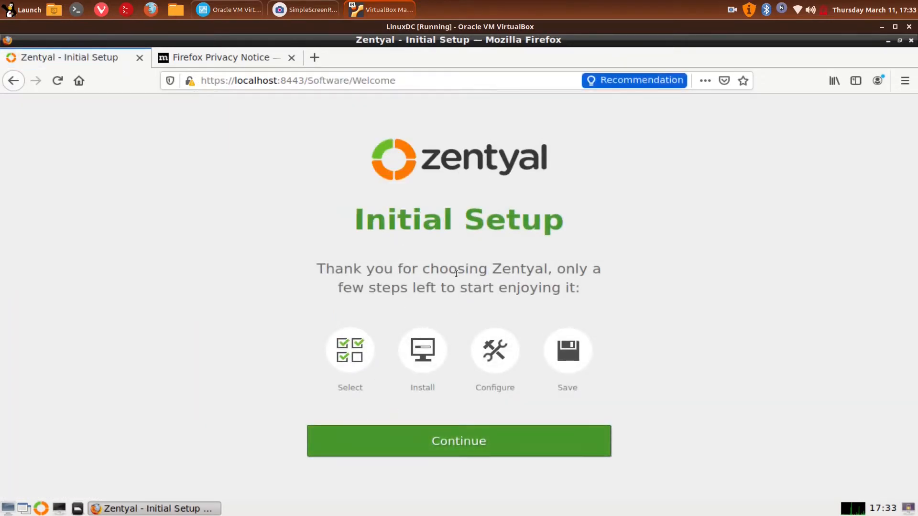
Begin the initial setup and select the Domain Controller and File Sharing, DNS Server, DHCP Server and Firewall roles.
click(437, 441)
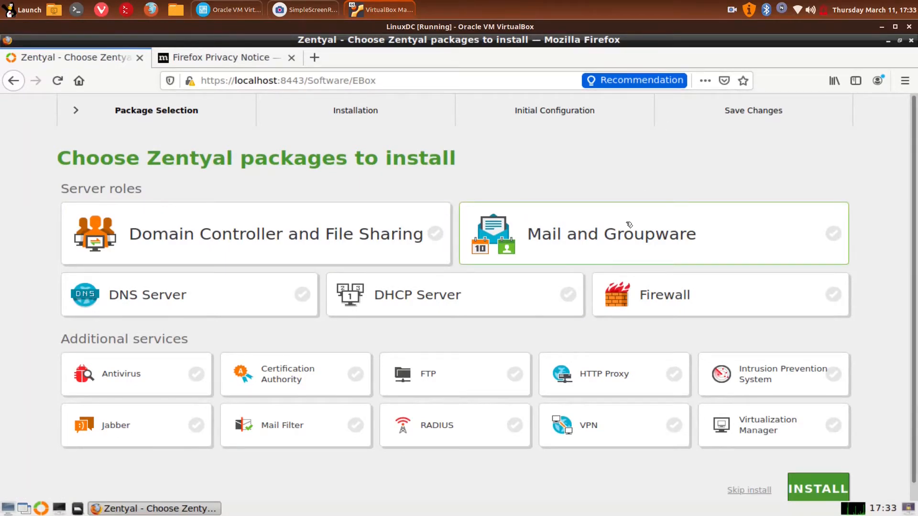
click(259, 237)
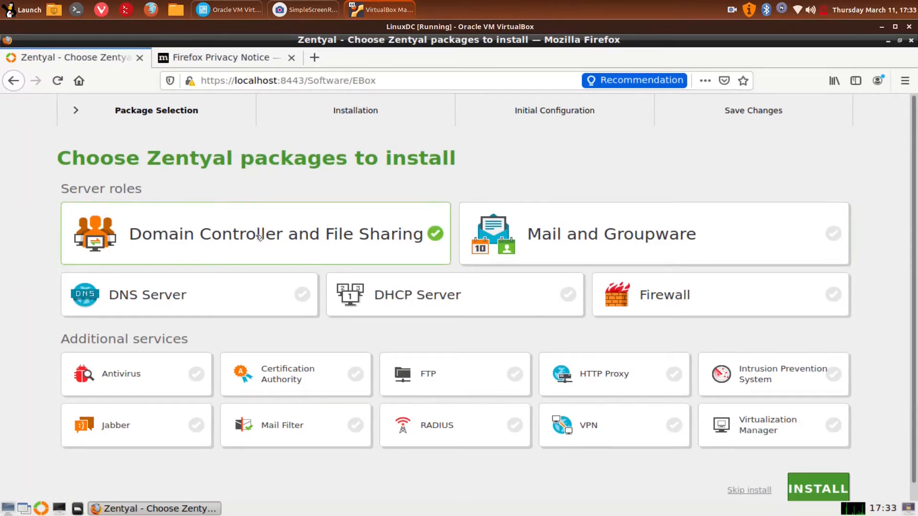
click(222, 299)
click(421, 300)
click(656, 295)
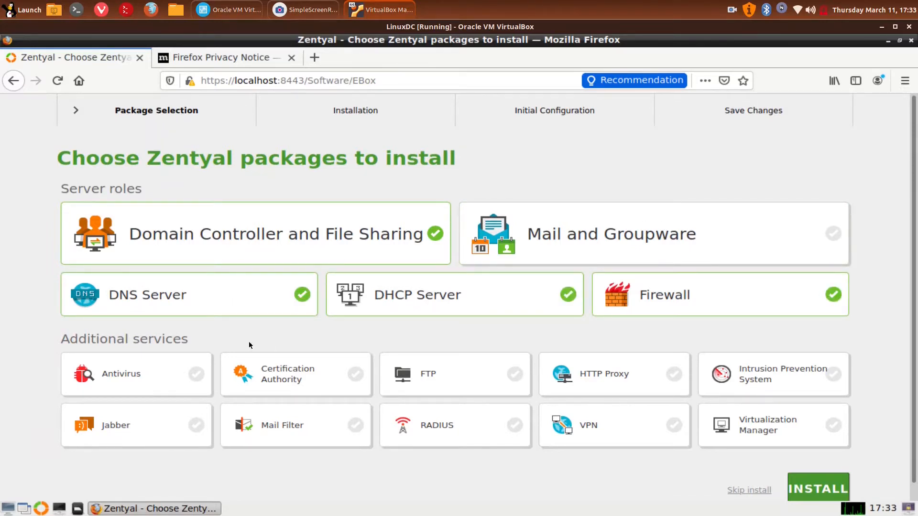
Add the FTP and VPN services to the package selection and confirm the installation.
click(417, 378)
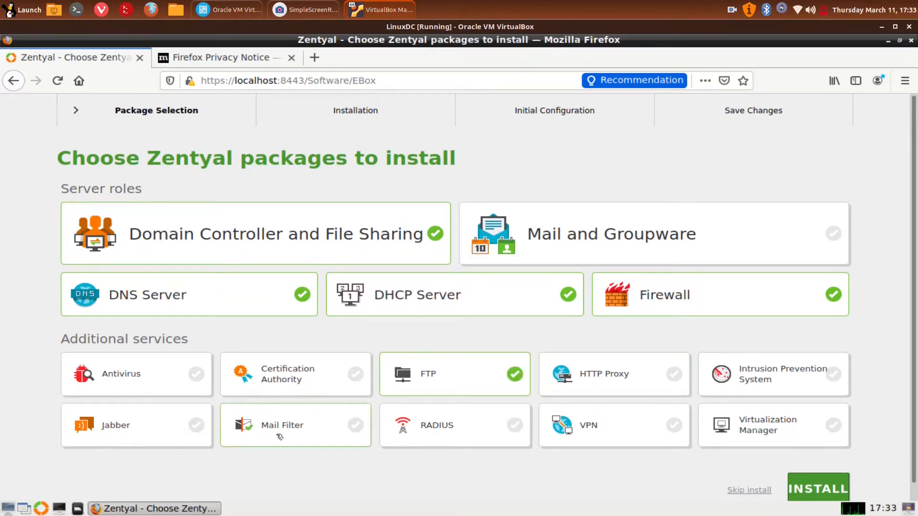
click(619, 430)
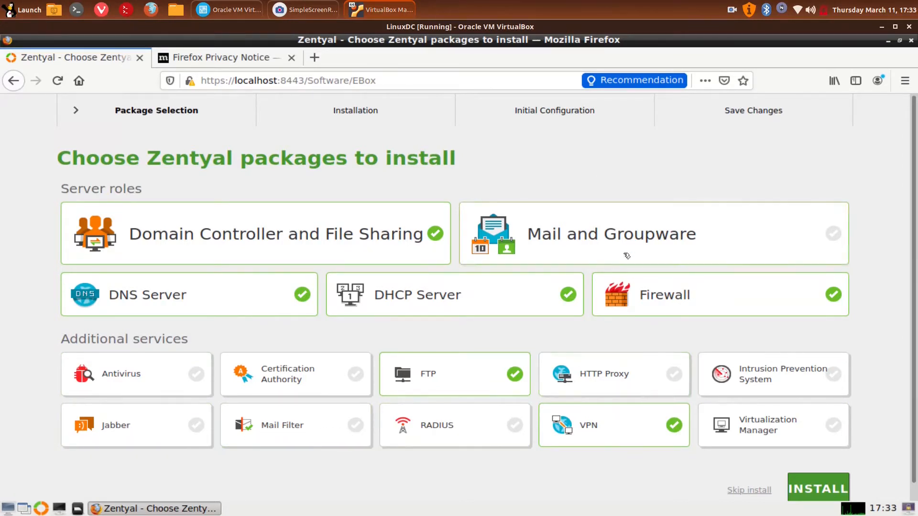
click(814, 494)
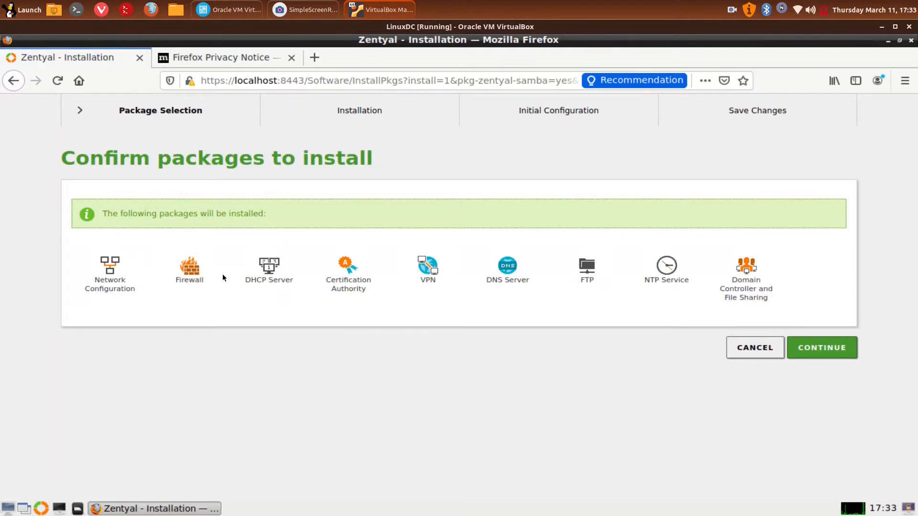
click(825, 351)
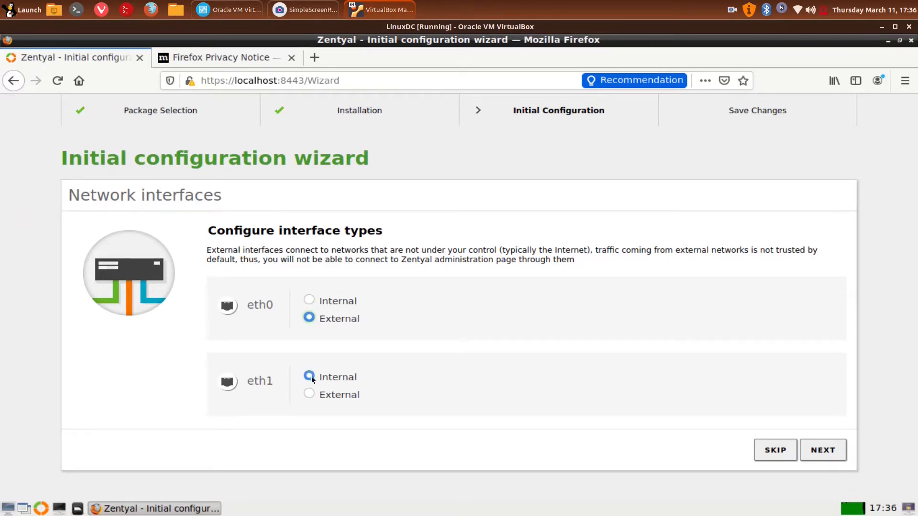
Apply eth0 as external and eth1 as internal, and set eth0's configuration method to DHCP.
click(823, 451)
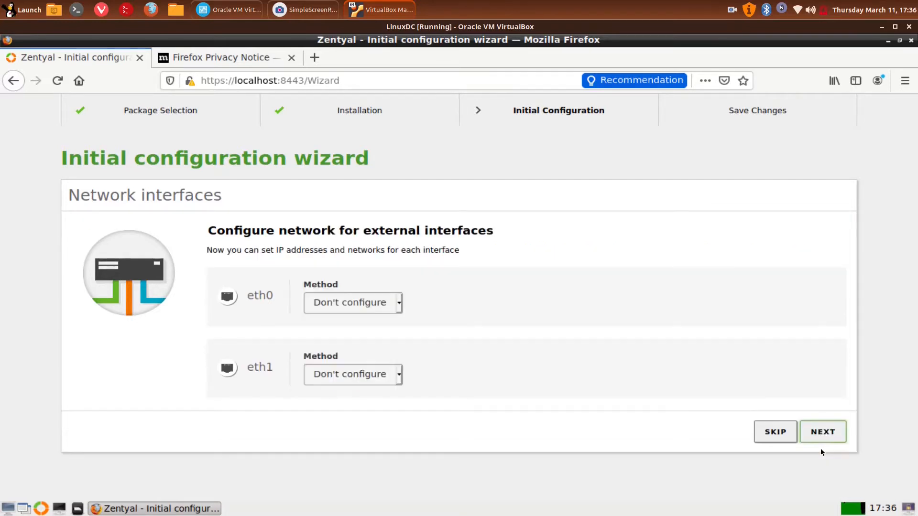
click(370, 311)
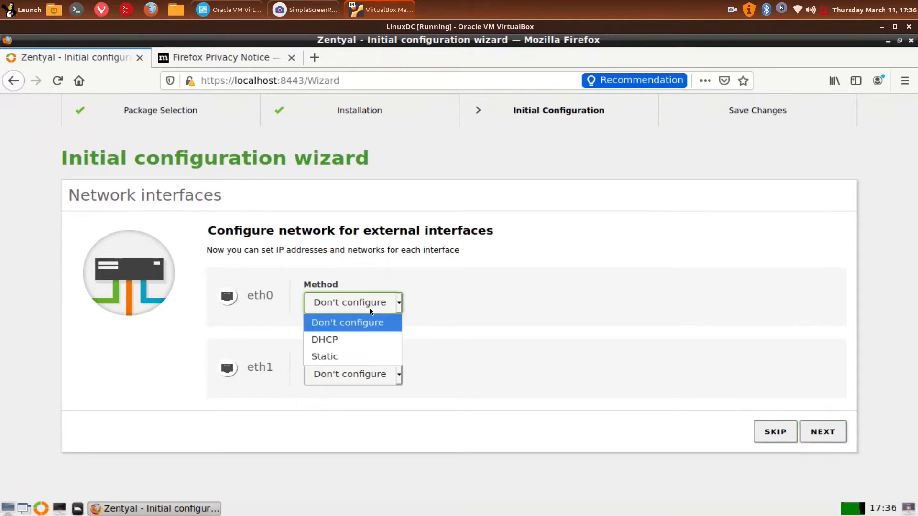
click(362, 339)
Configure eth1 as Static with the IP address 192.168.0.10 and continue the wizard.
click(371, 373)
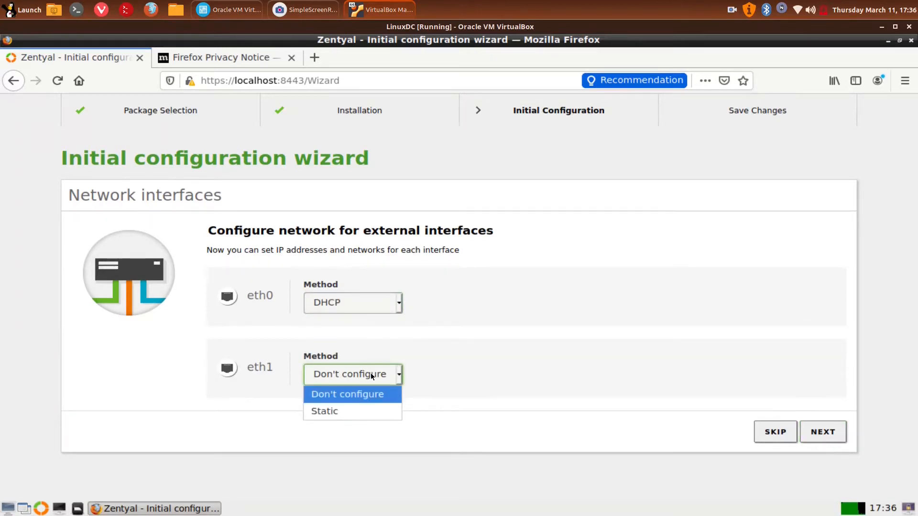
click(360, 409)
click(491, 375)
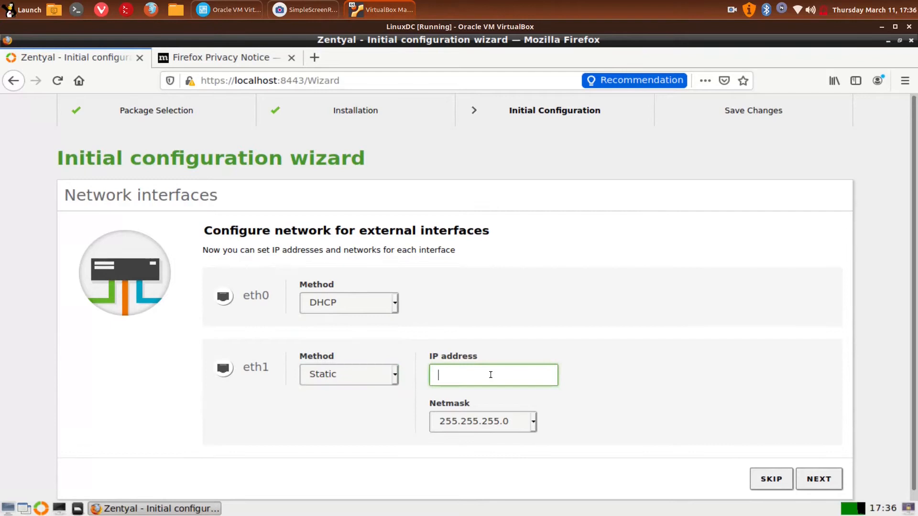
text(192.168.0.10)
scroll(603, 406, down, 1)
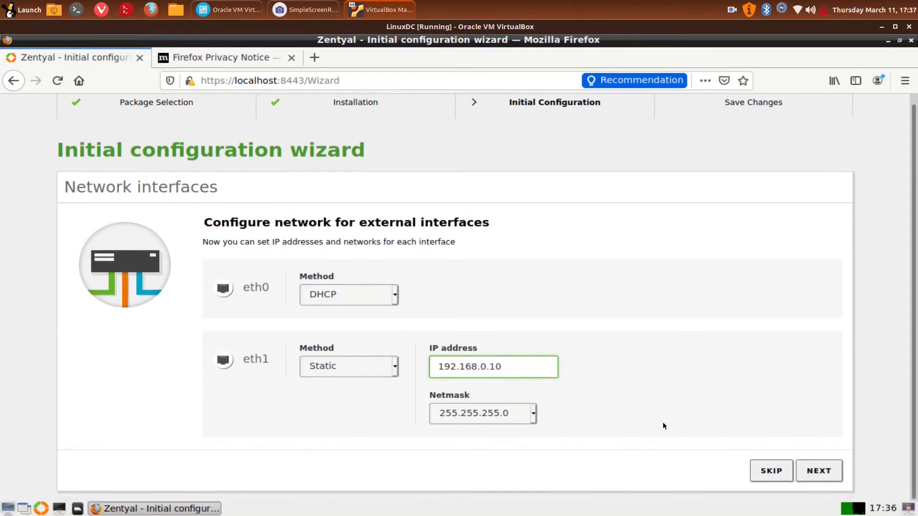
click(831, 473)
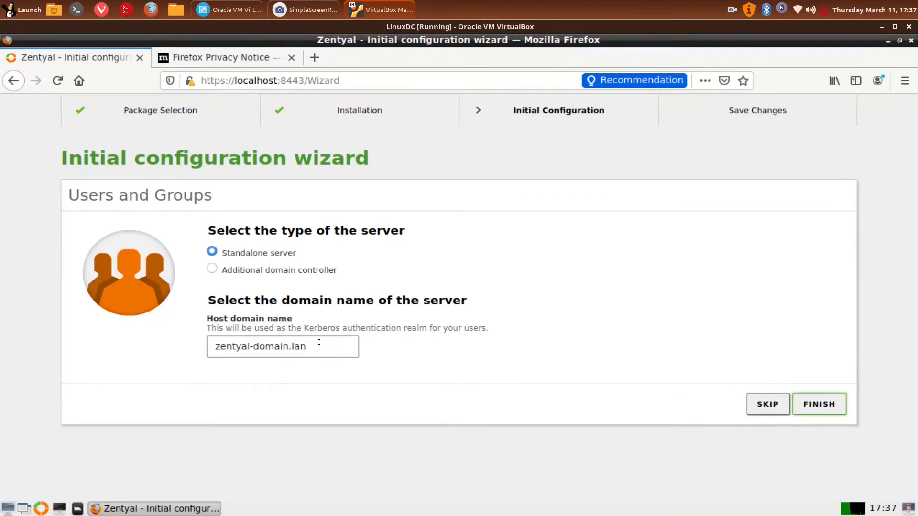
Set the standalone server's host domain name to janostech.net, finish the wizard and accept the host name change.
drag(323, 345, 132, 342)
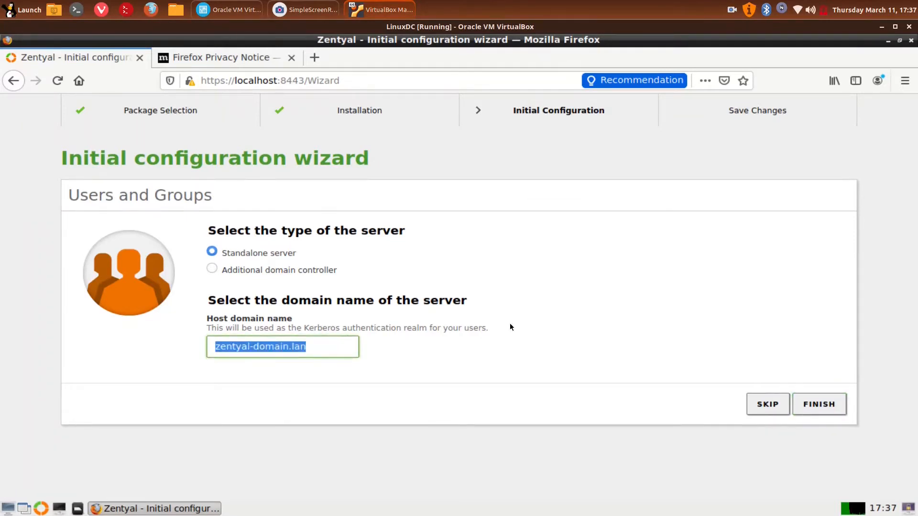
text(janostech.net)
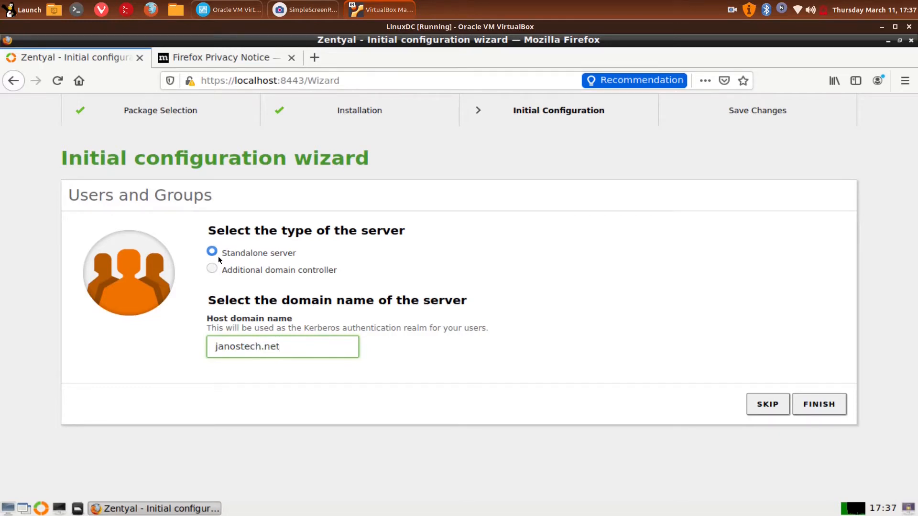
click(809, 407)
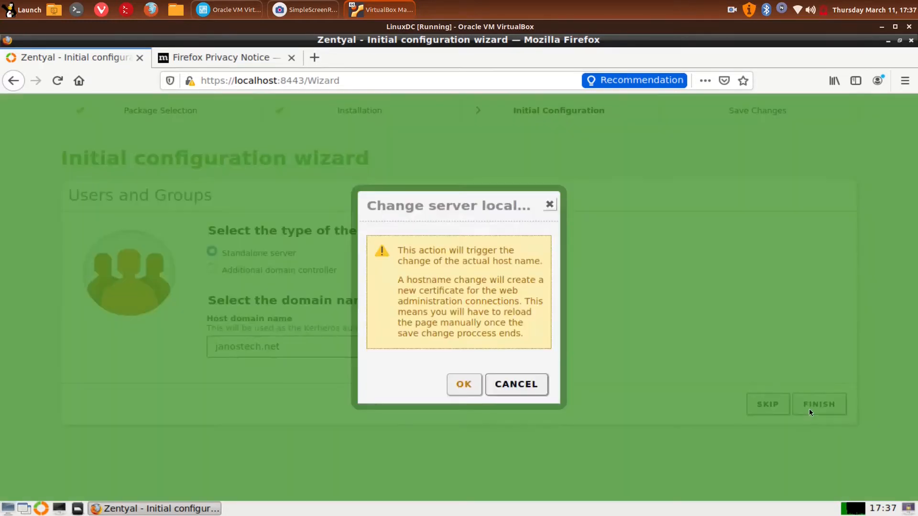
click(466, 384)
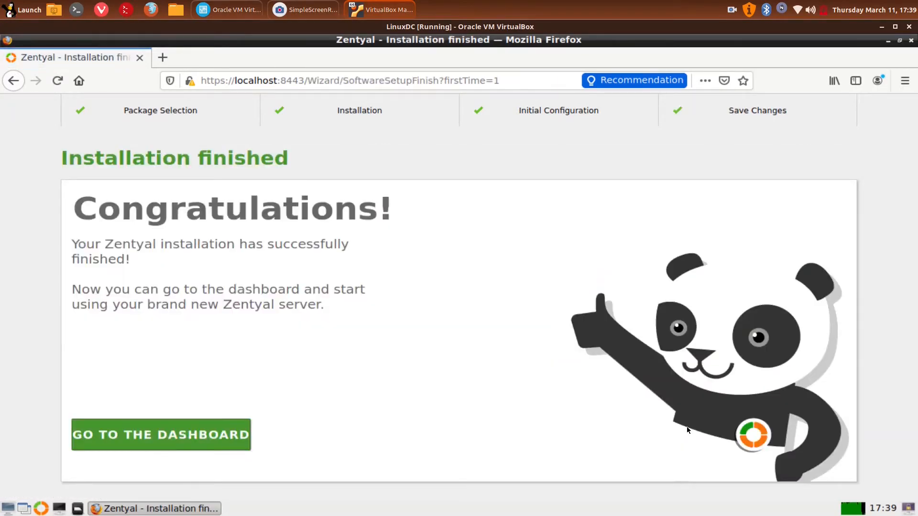
Go to the Zentyal dashboard and examine the IP addresses of the eth0 and eth1 network interfaces.
click(201, 440)
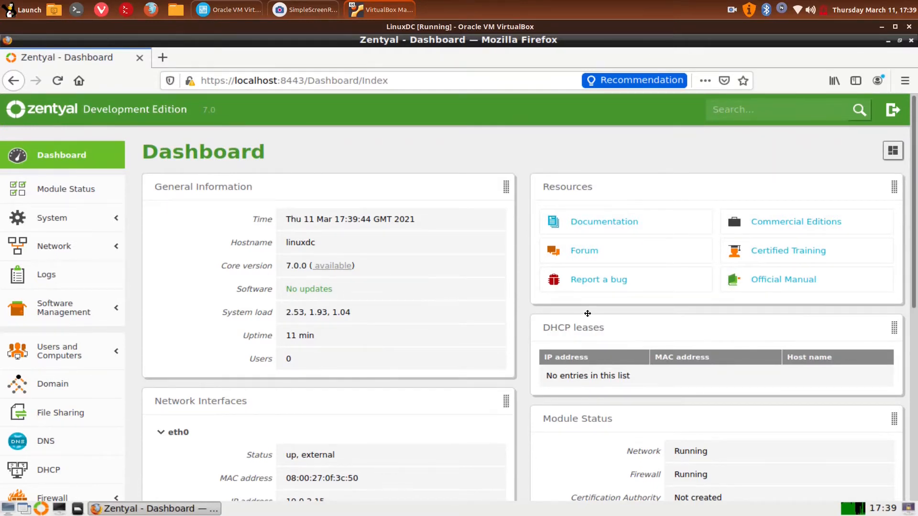
scroll(399, 371, down, 1)
scroll(400, 372, down, 5)
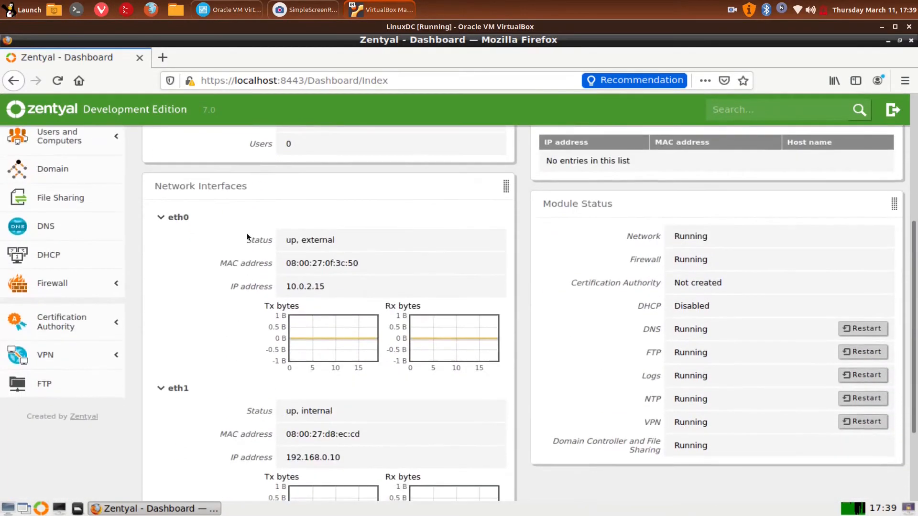
double_click(312, 285)
scroll(363, 391, down, 2)
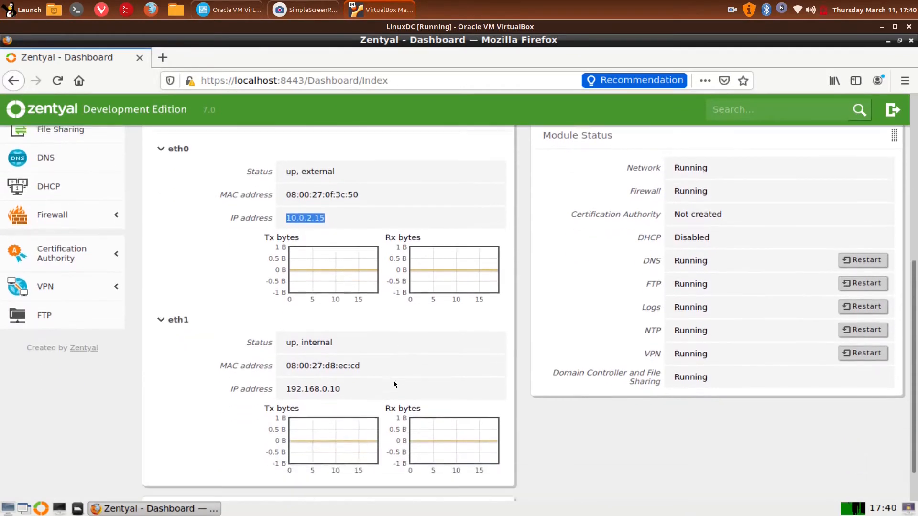
drag(341, 386, 262, 383)
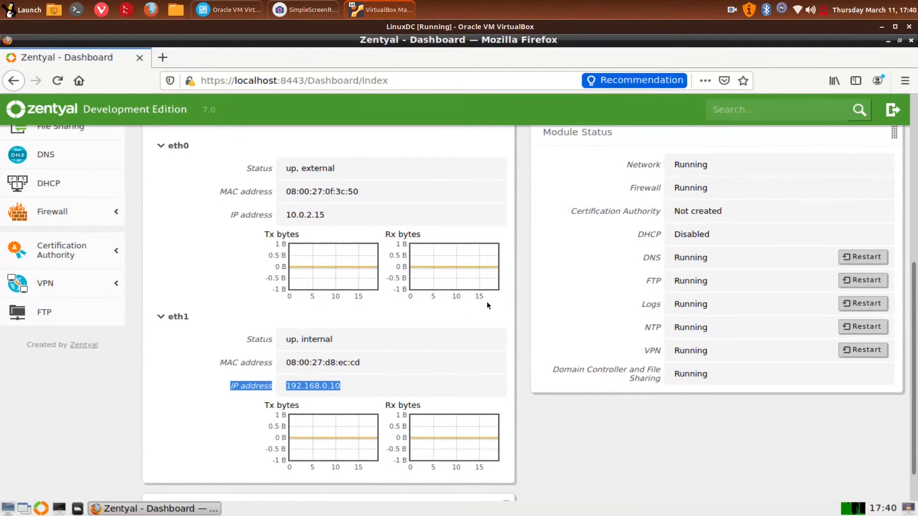
Open the DHCP configuration of the eth1 interface and go to its address ranges.
scroll(486, 286, up, 1)
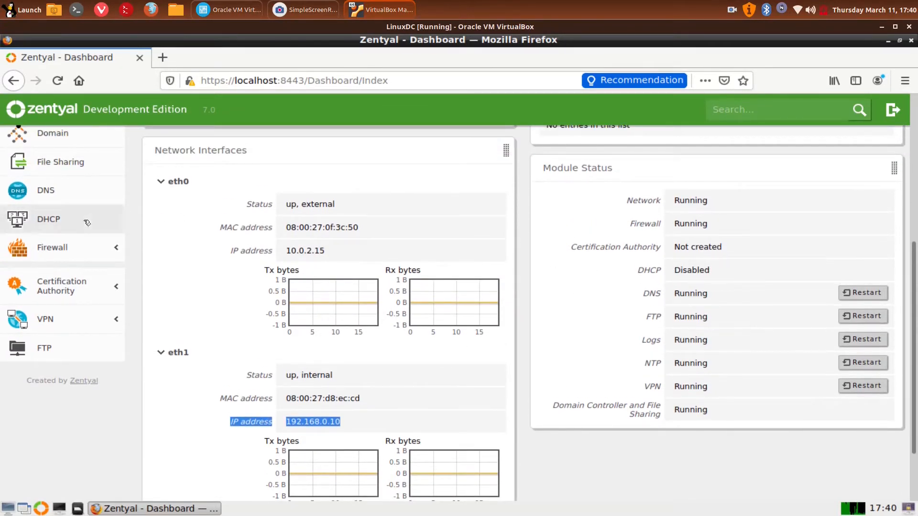
click(109, 219)
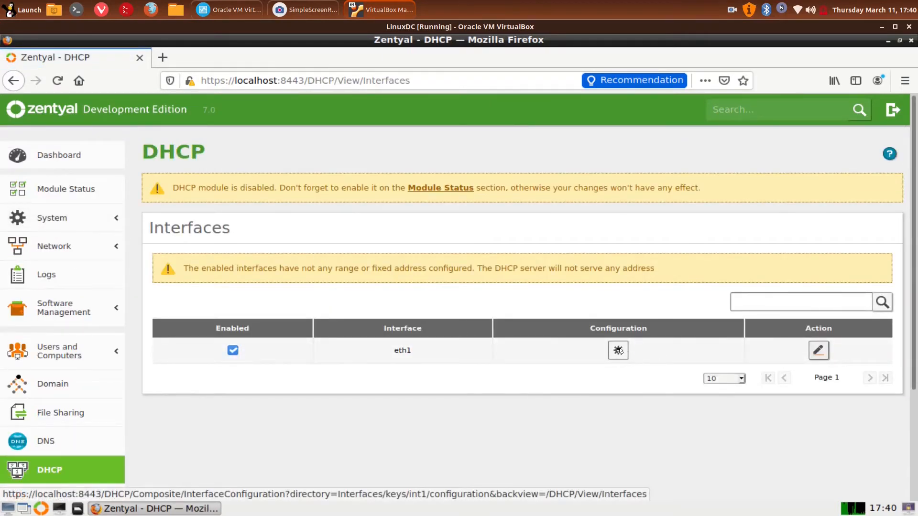
click(618, 351)
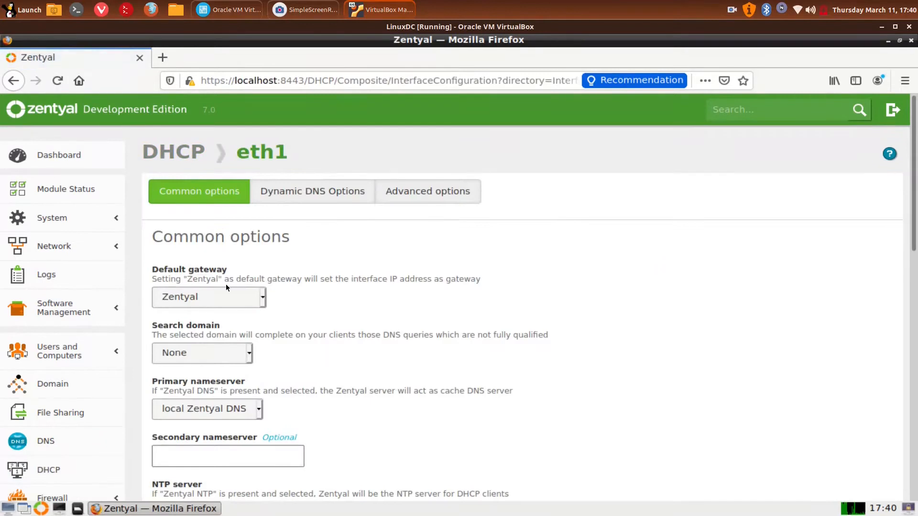
scroll(312, 299, down, 3)
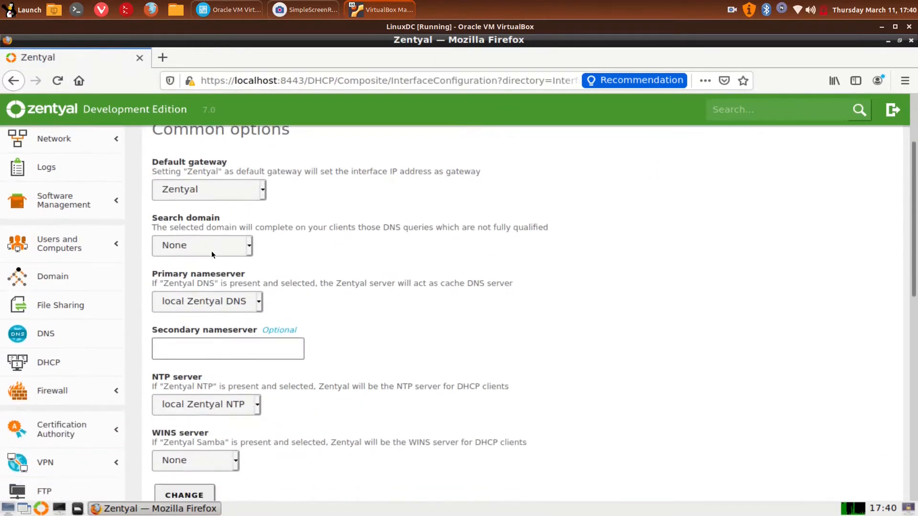
scroll(232, 256, down, 8)
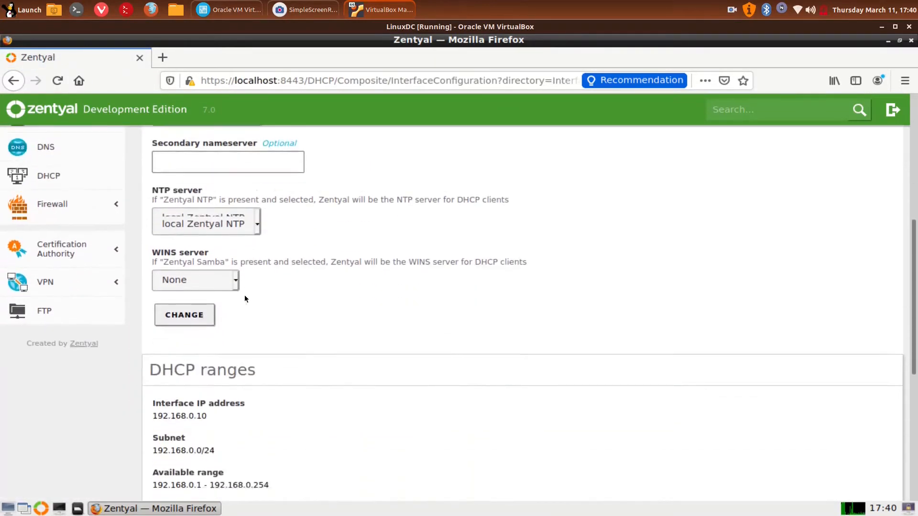
scroll(244, 294, down, 4)
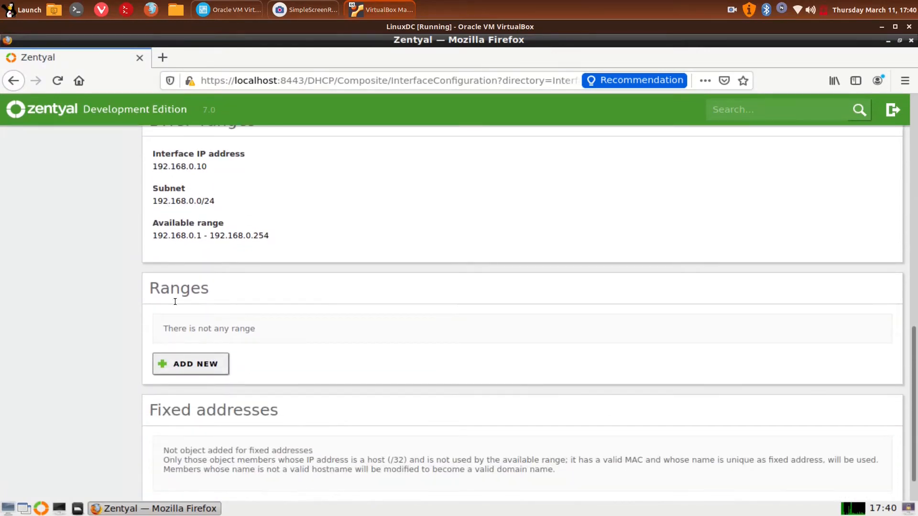
Add a DHCP range named Scope 1 from 192.168.0.50 to 192.168.0.100 for eth1.
click(195, 364)
click(210, 373)
text(Scope 1)
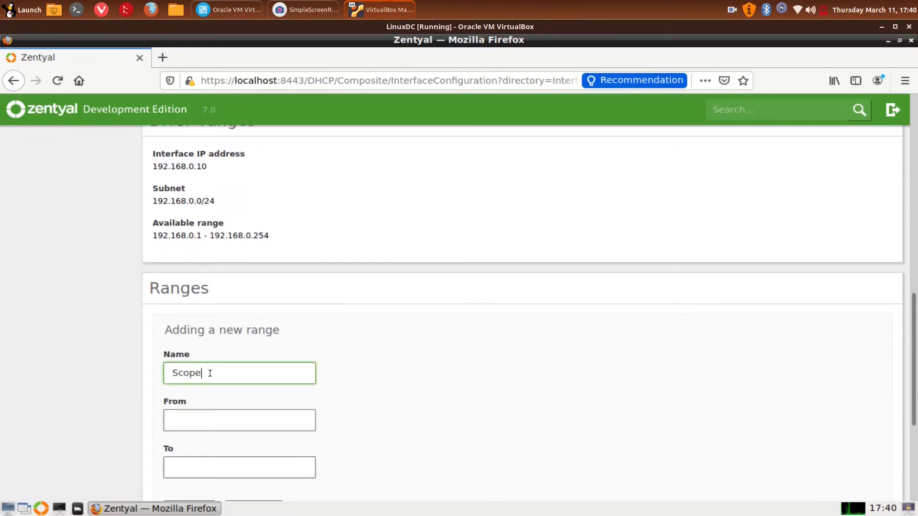
click(212, 419)
text(192.168)
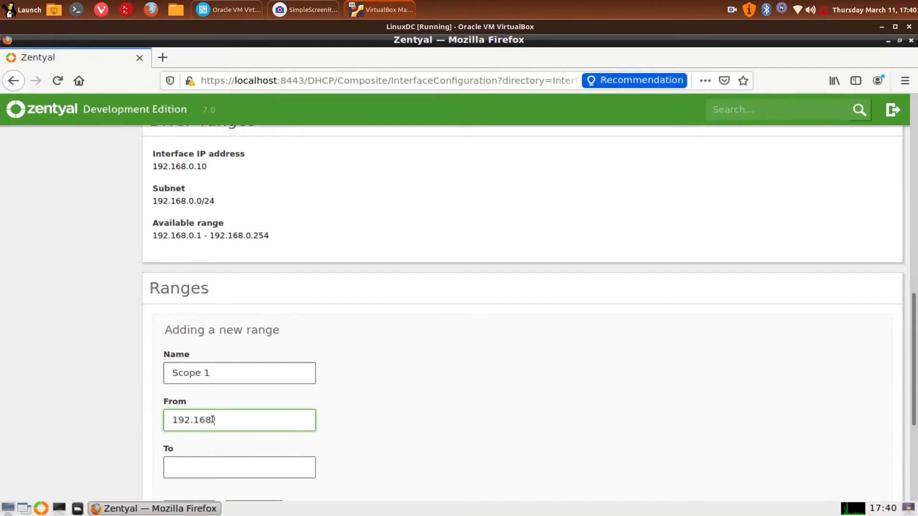
text(50)
key(Tab)
text(192)
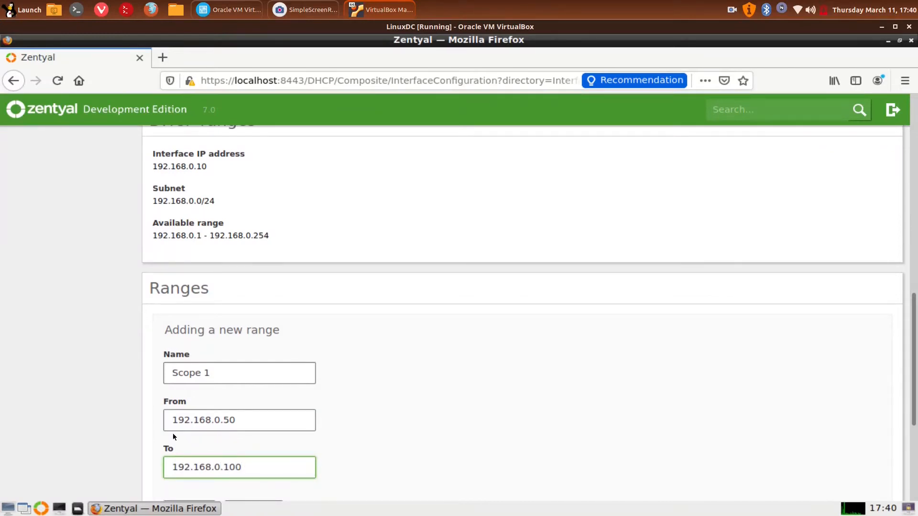
scroll(334, 403, down, 5)
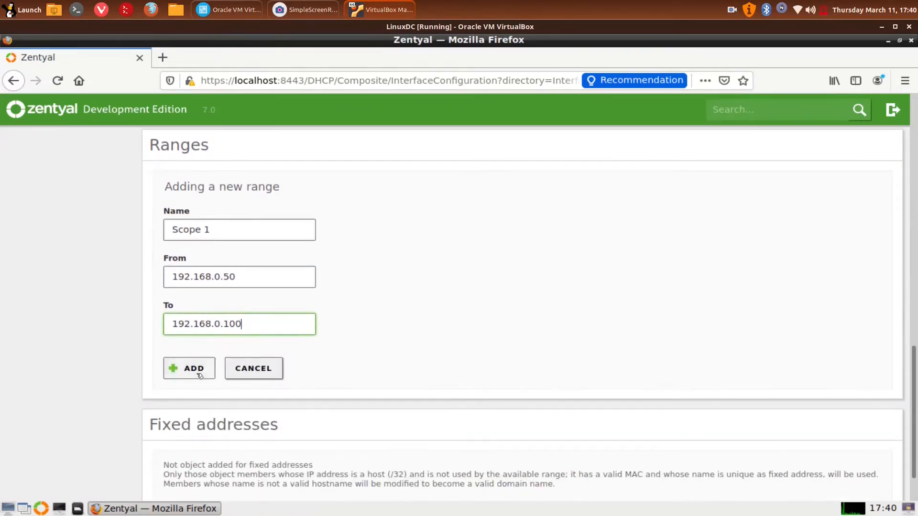
click(198, 375)
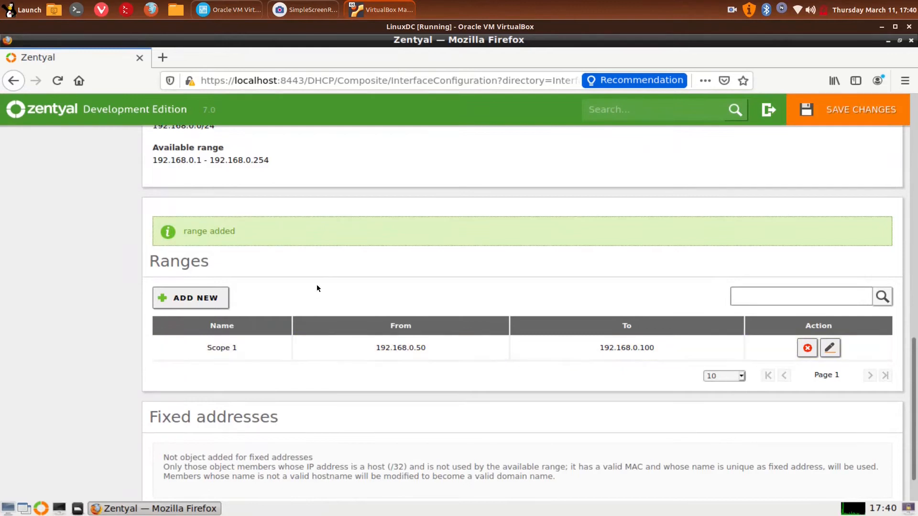
Review the eth1 DHCP settings, then save the pending DHCP changes and close the completion notice.
scroll(351, 250, up, 5)
scroll(357, 251, up, 5)
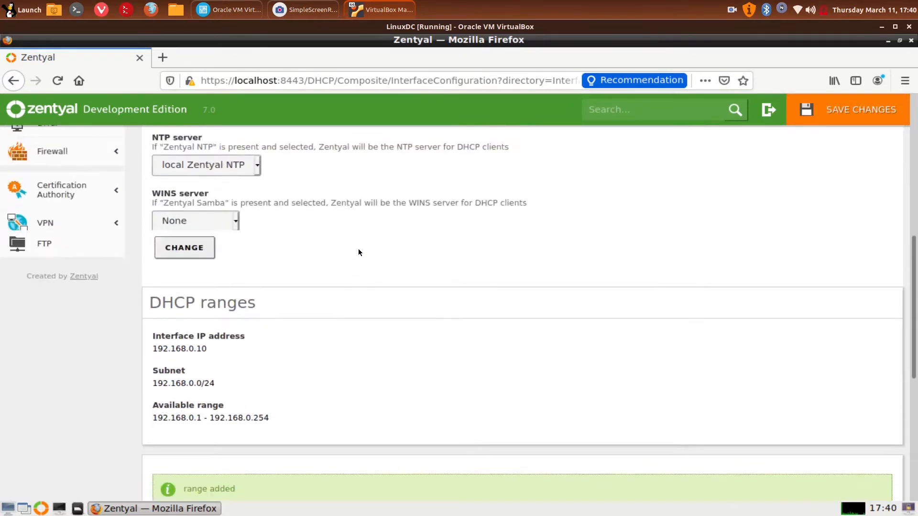
scroll(363, 260, down, 10)
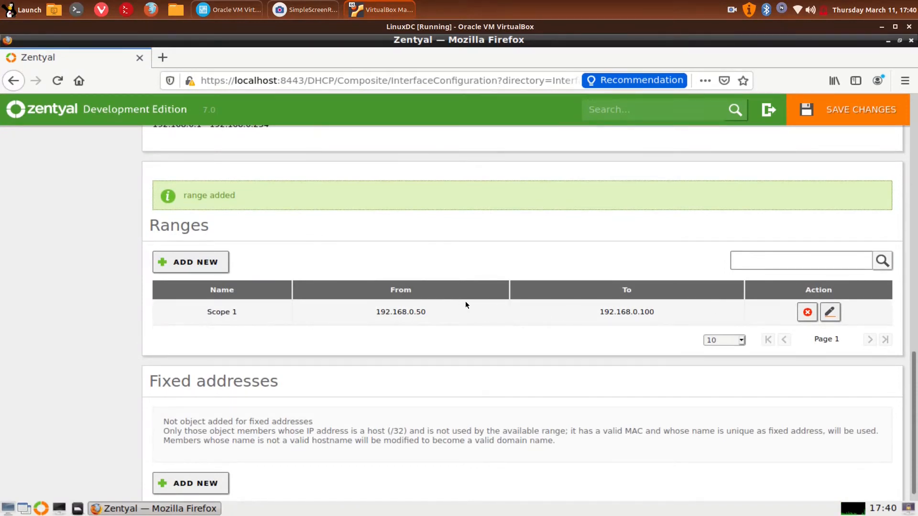
scroll(454, 330, down, 1)
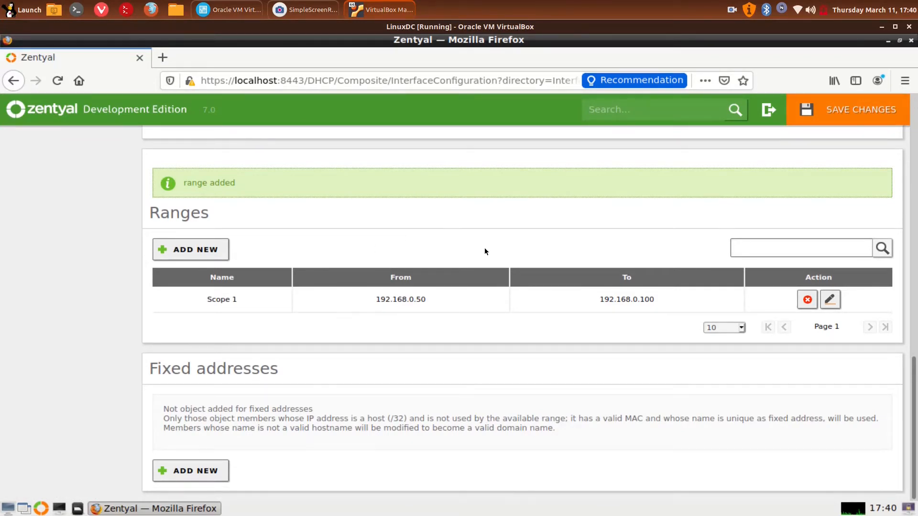
scroll(452, 248, up, 15)
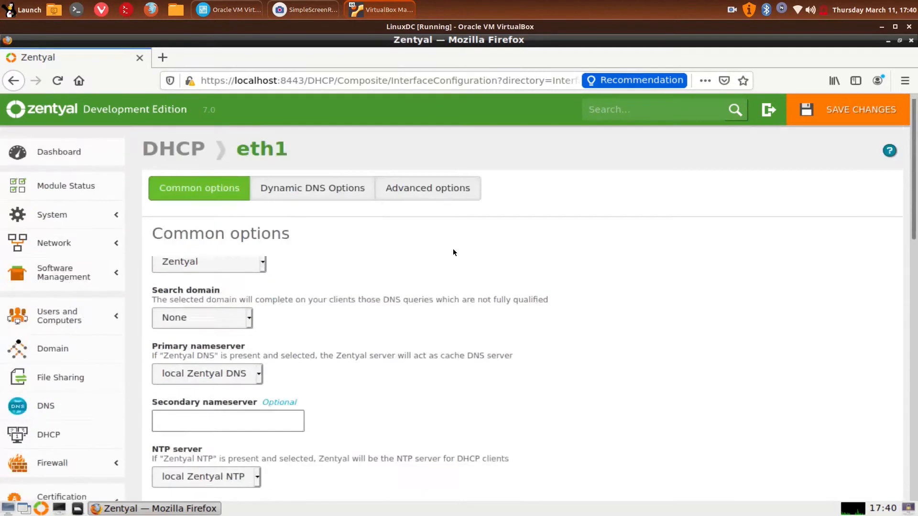
scroll(454, 252, up, 2)
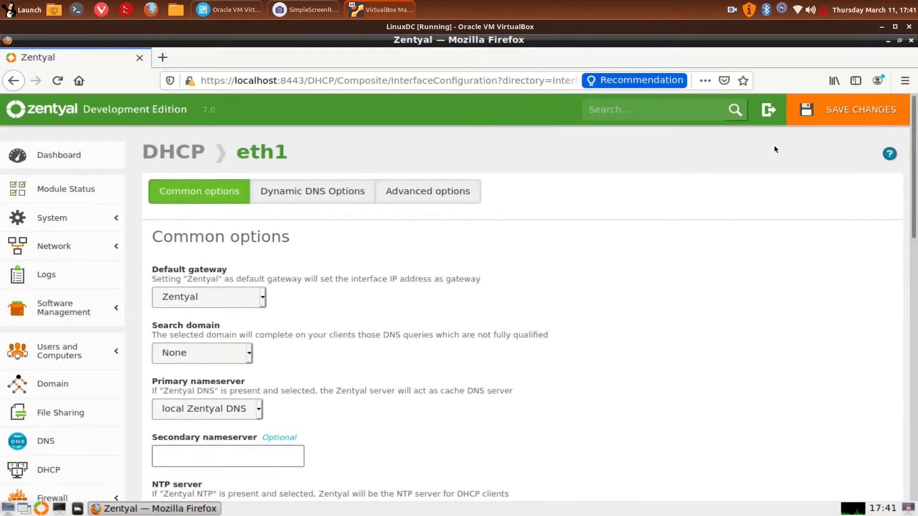
click(838, 119)
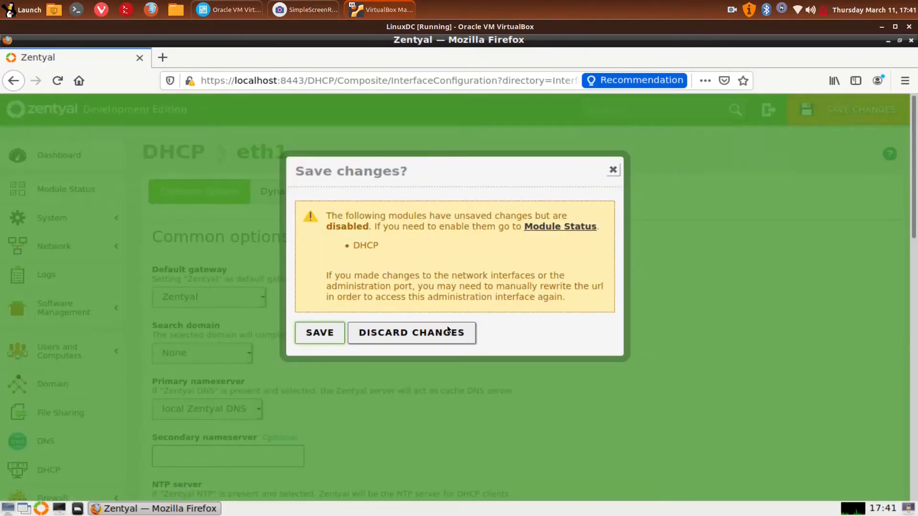
click(320, 333)
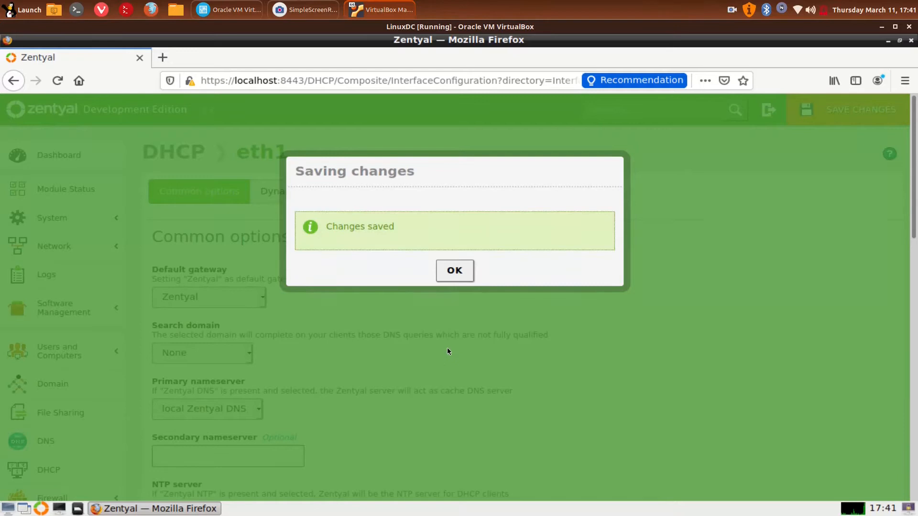
click(455, 270)
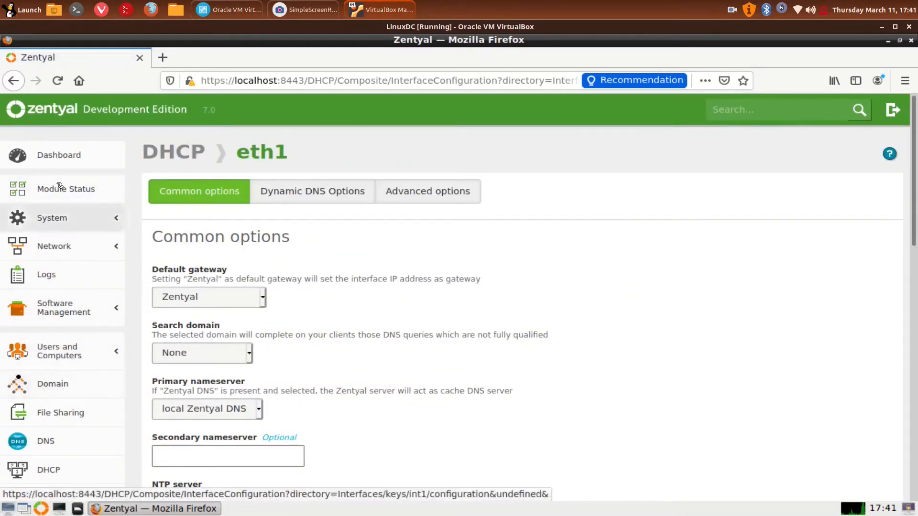
Return to the dashboard and check the status of the DHCP module.
scroll(74, 382, down, 3)
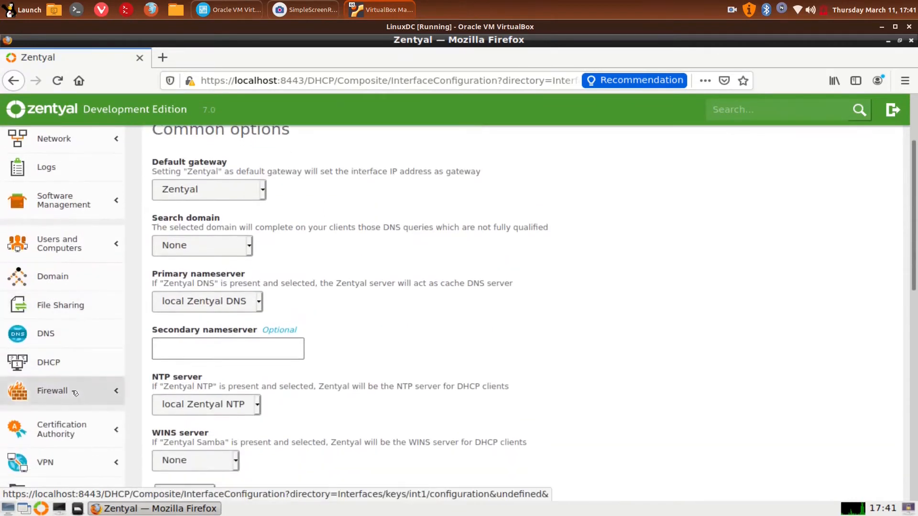
scroll(79, 296, up, 3)
click(78, 155)
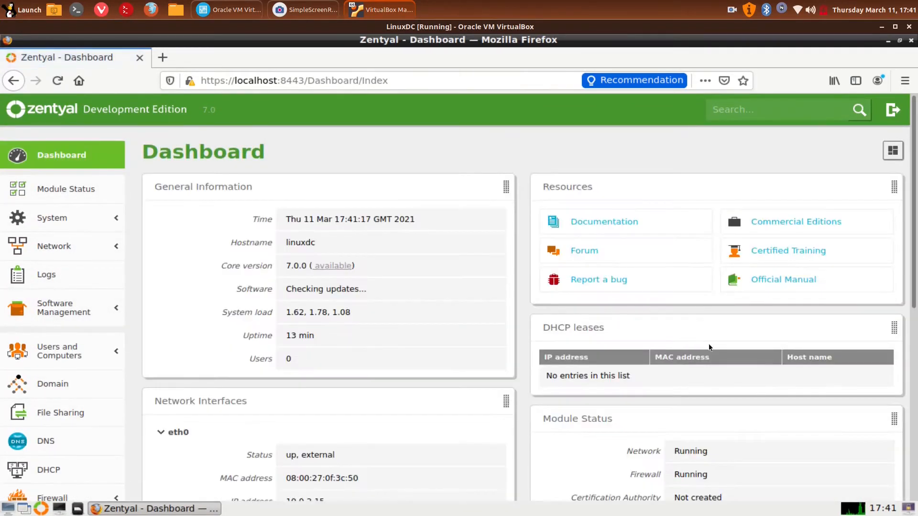
scroll(730, 371, down, 8)
scroll(732, 372, down, 5)
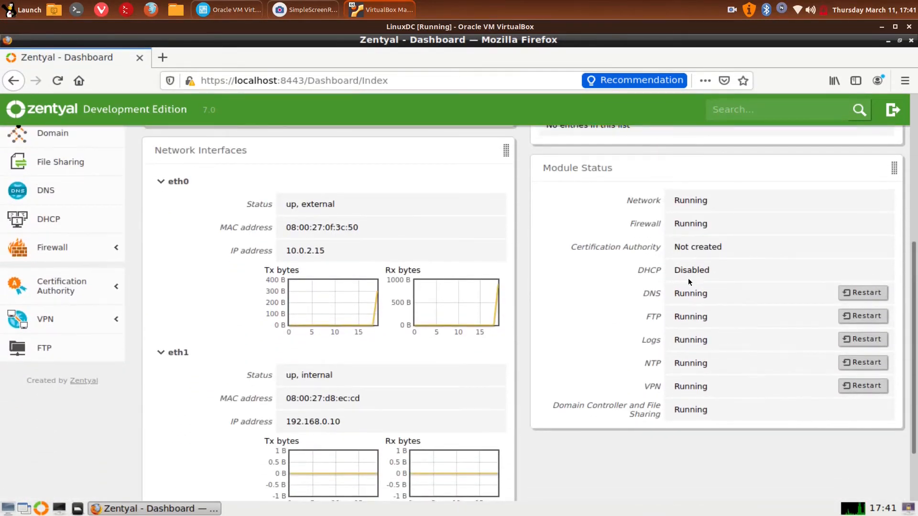
Go from the DHCP page to the module status configuration and enable the DHCP module, accepting its system modifications.
click(53, 219)
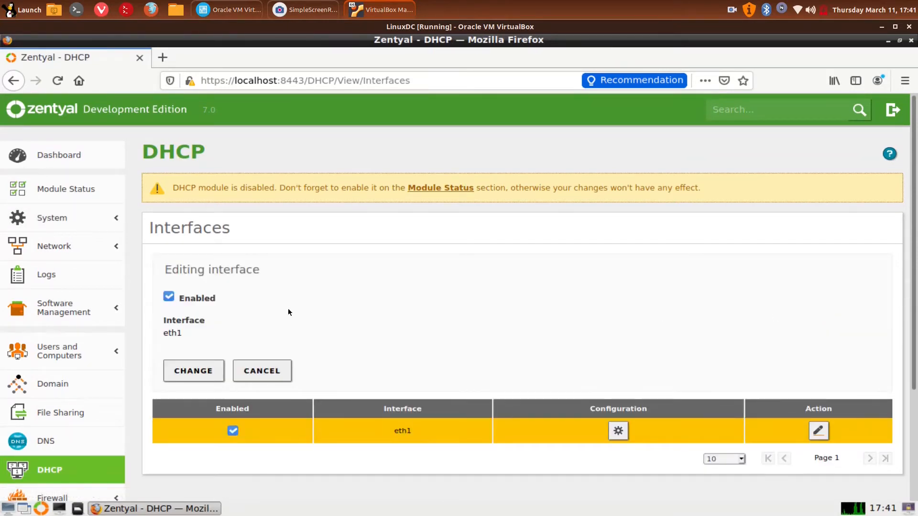
scroll(526, 348, down, 3)
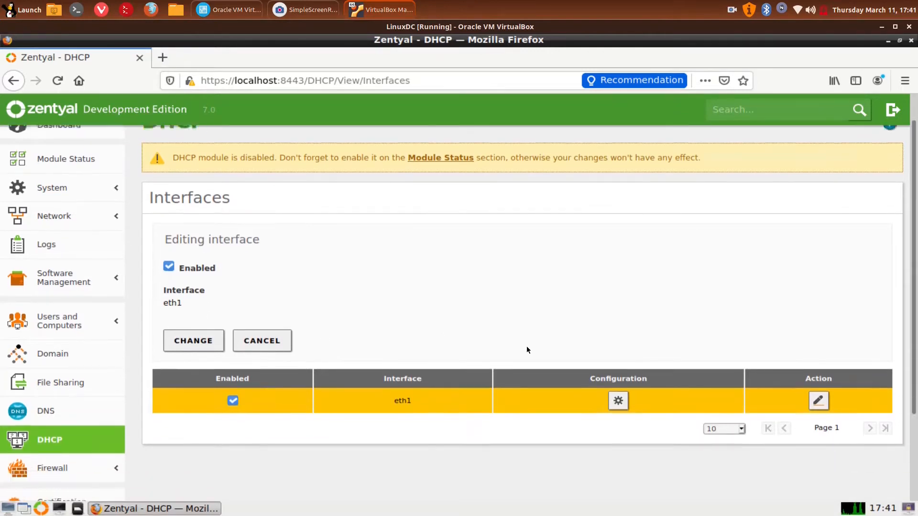
scroll(531, 352, up, 3)
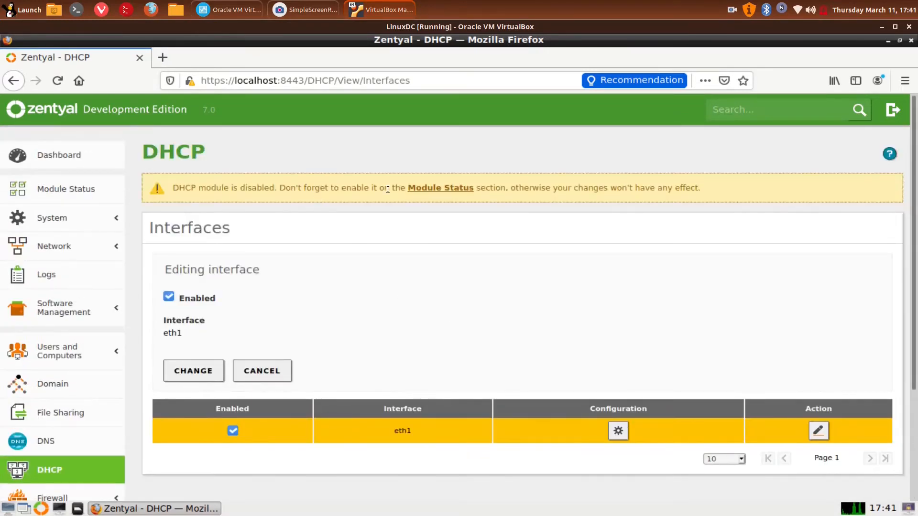
click(440, 189)
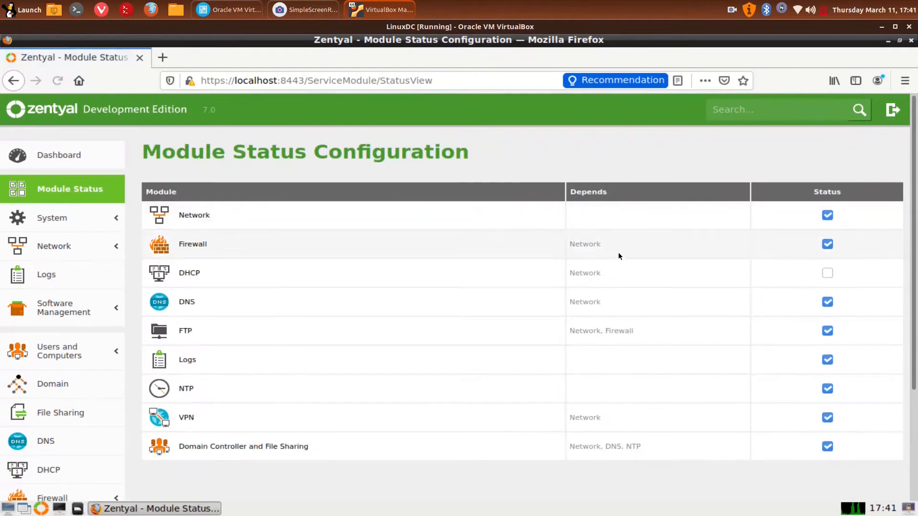
click(830, 273)
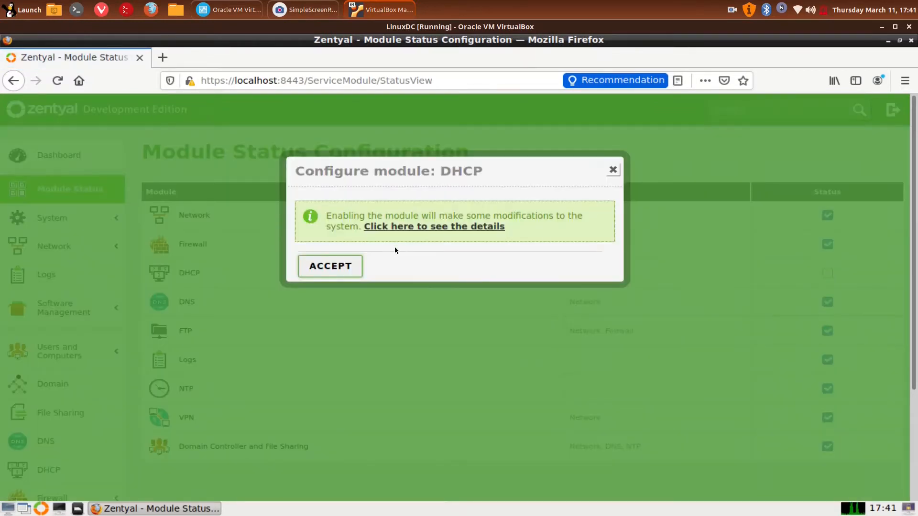
click(333, 270)
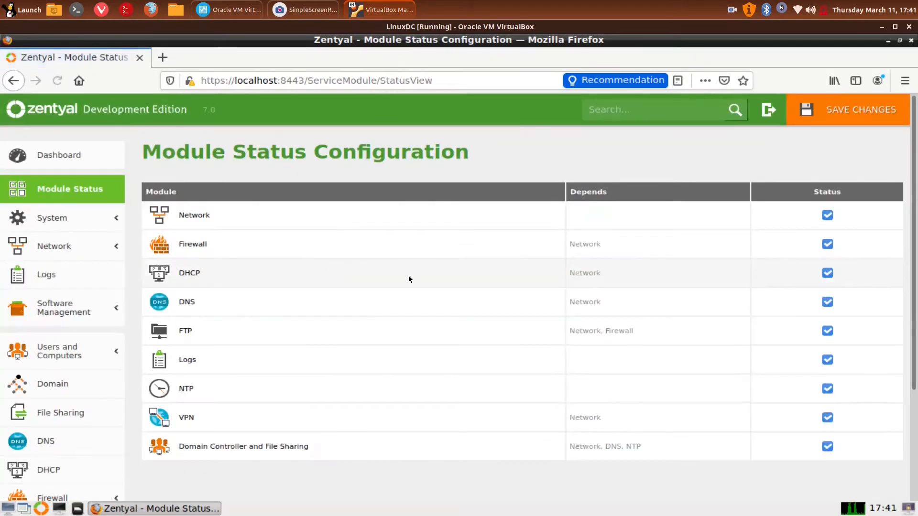
Save the module status changes and close the completion notice.
scroll(550, 317, down, 3)
scroll(548, 325, up, 3)
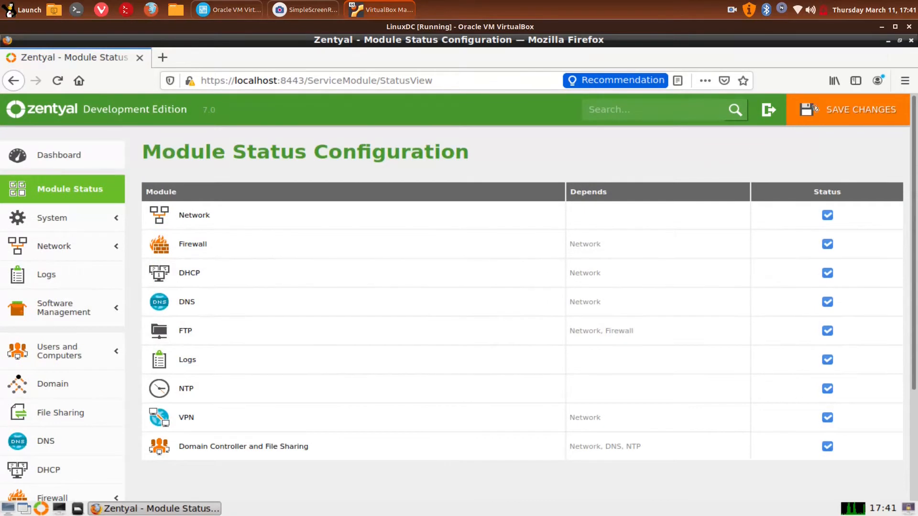
click(842, 108)
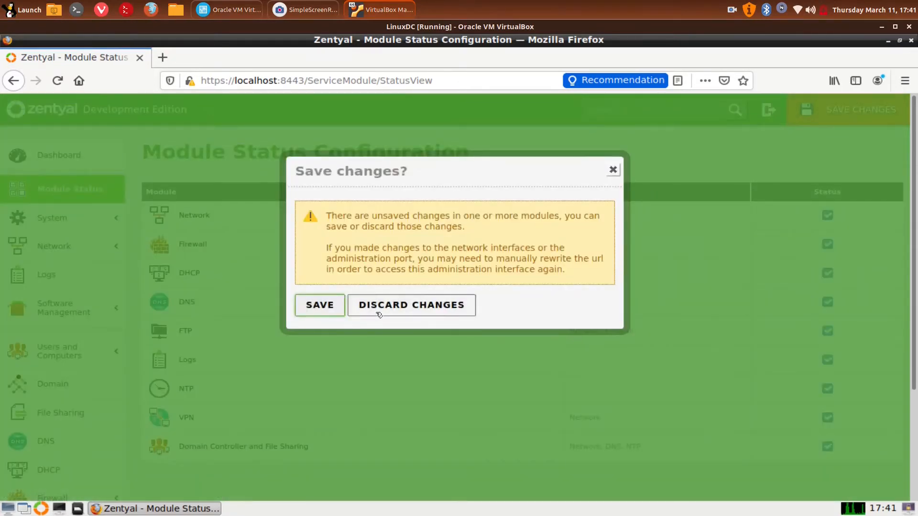
click(325, 308)
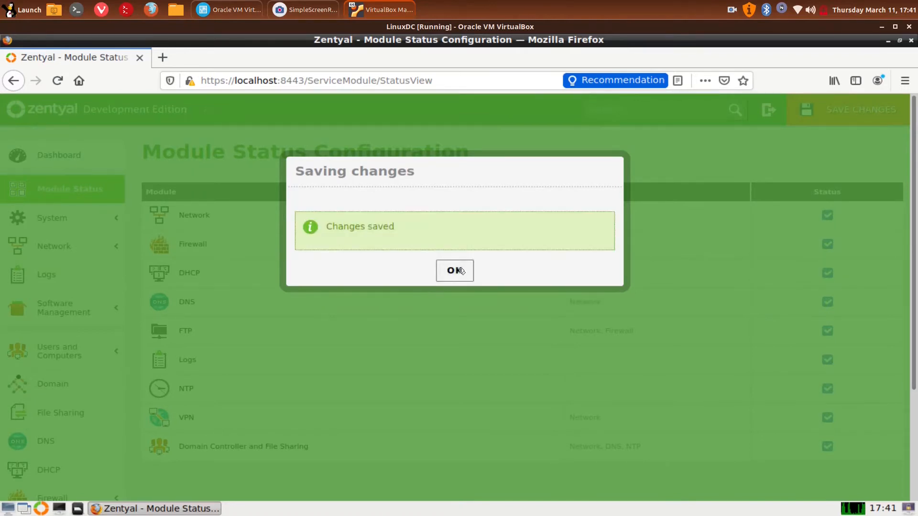
click(458, 270)
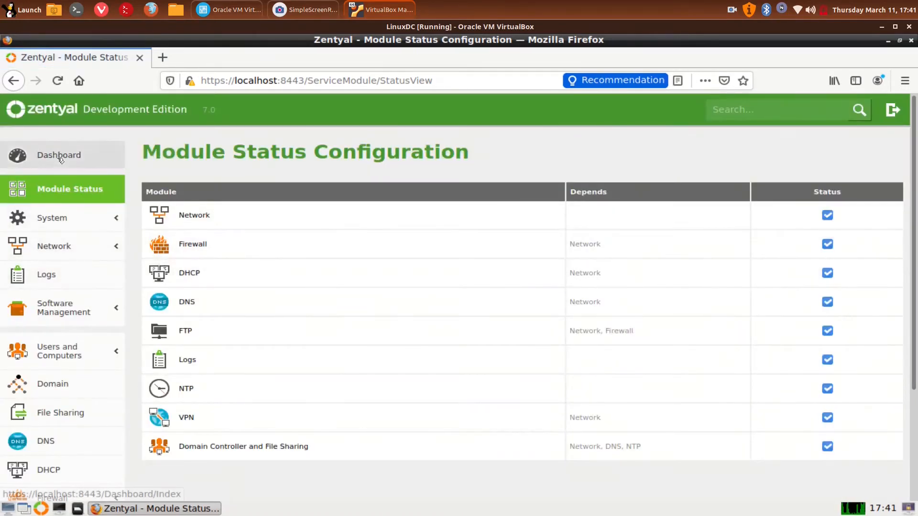
Open the dashboard and check the module statuses, including DHCP, along with the network interfaces.
click(60, 158)
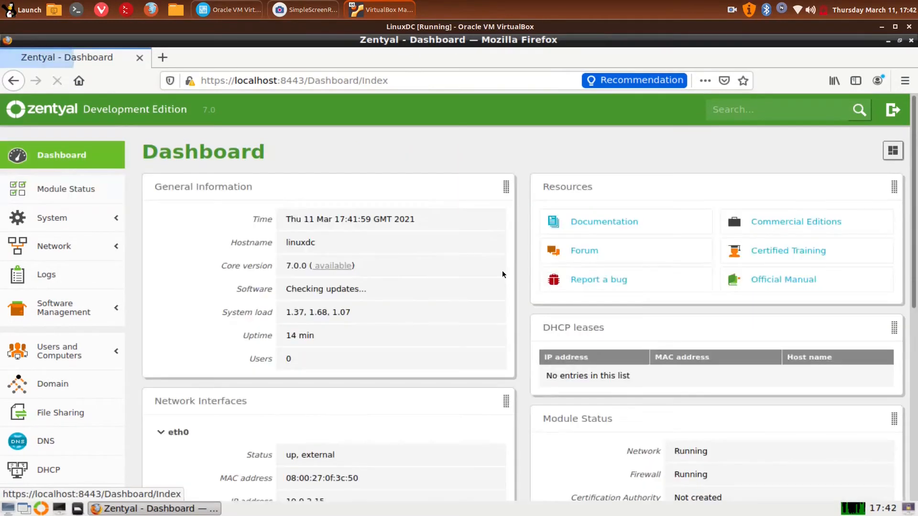
scroll(708, 332, down, 4)
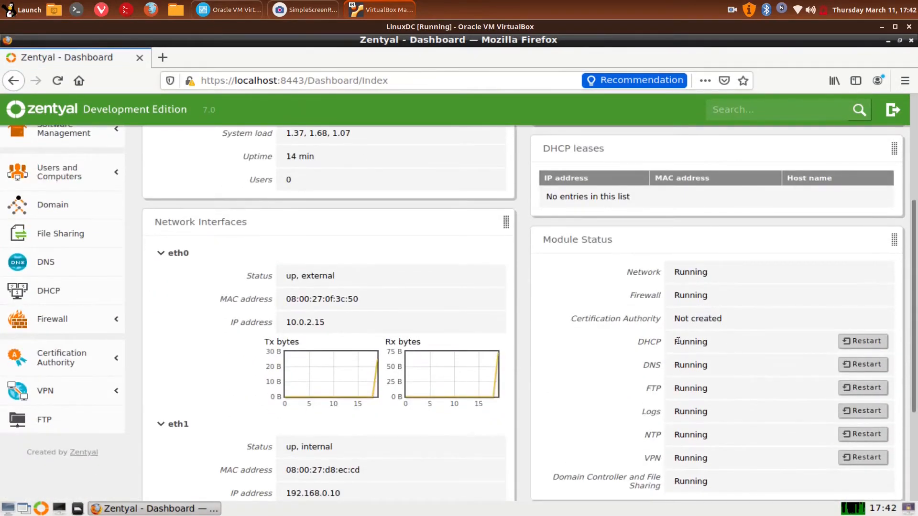
scroll(391, 310, down, 3)
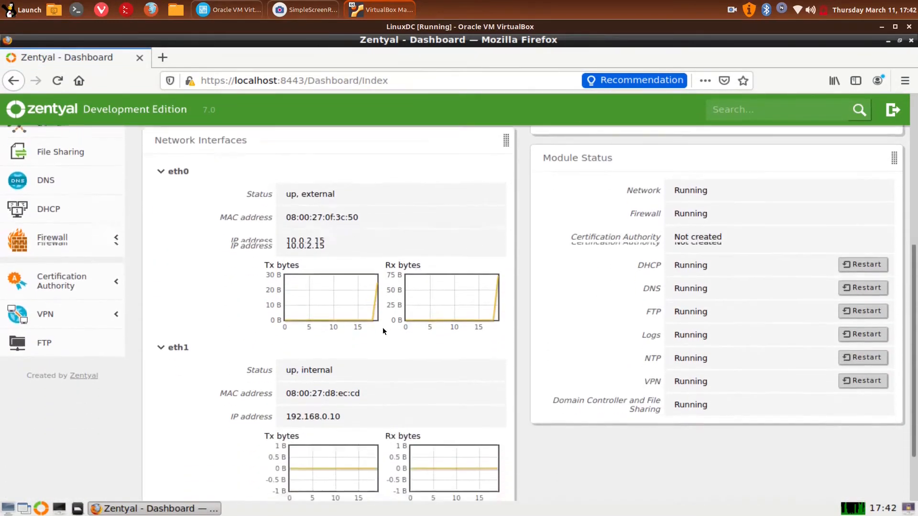
Open the network gateways configuration and review the gateways list and proxy settings.
scroll(380, 332, up, 1)
scroll(306, 329, up, 6)
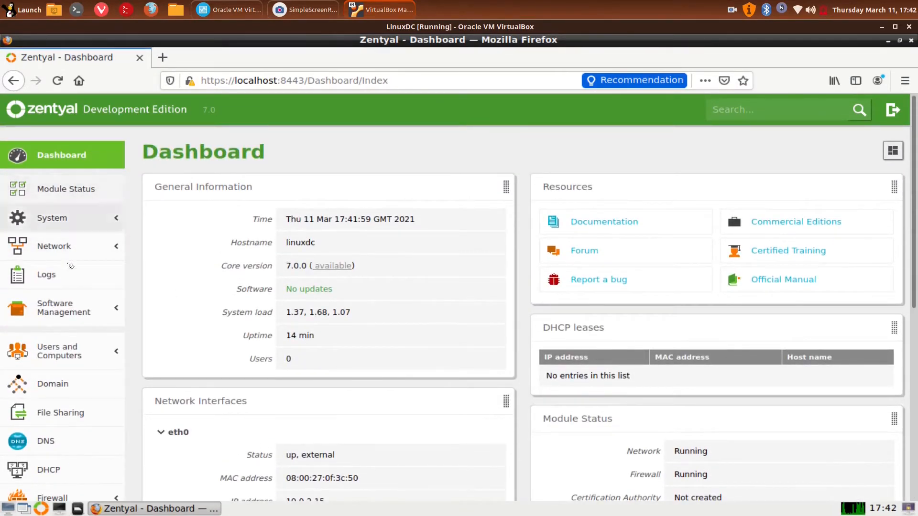
click(58, 249)
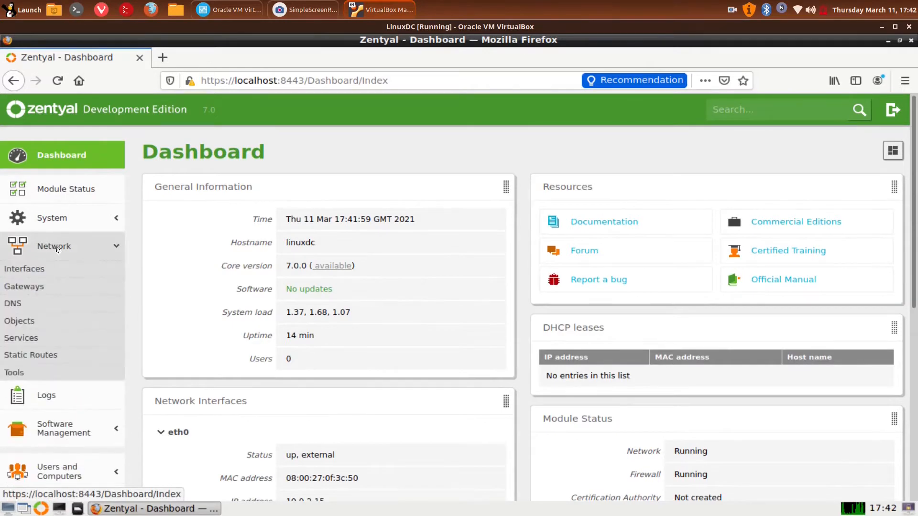
click(33, 287)
scroll(425, 372, down, 5)
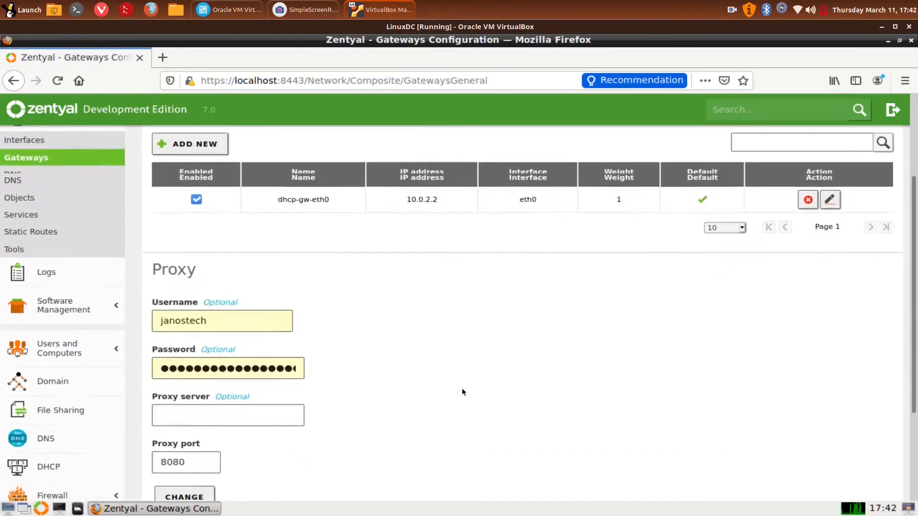
scroll(424, 364, up, 4)
scroll(424, 363, up, 2)
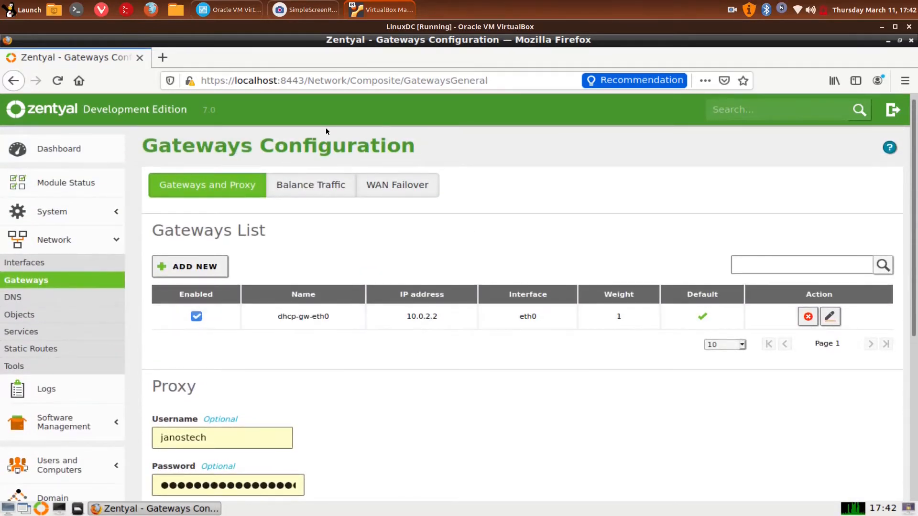
Test the server's internet access by loading bbc.co.uk in a separate browser tab, and close that tab.
click(163, 58)
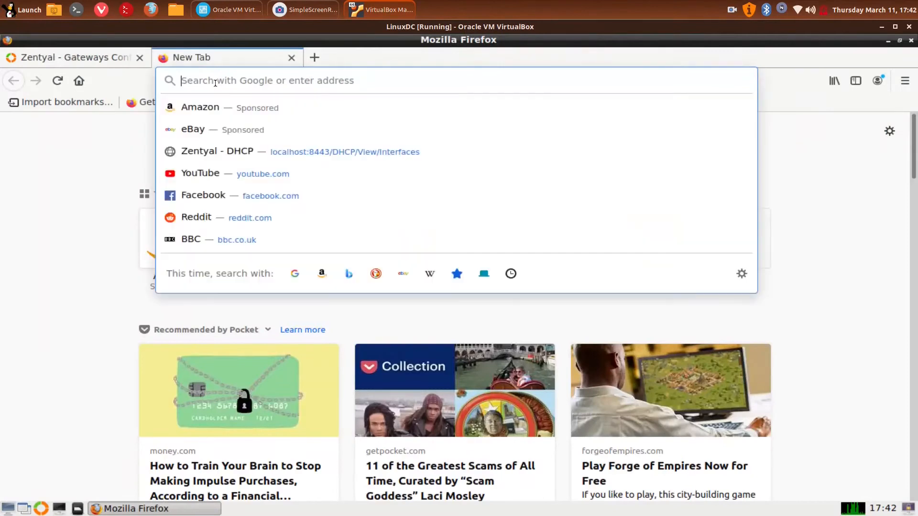
text(bbc.co.uk)
key(Return)
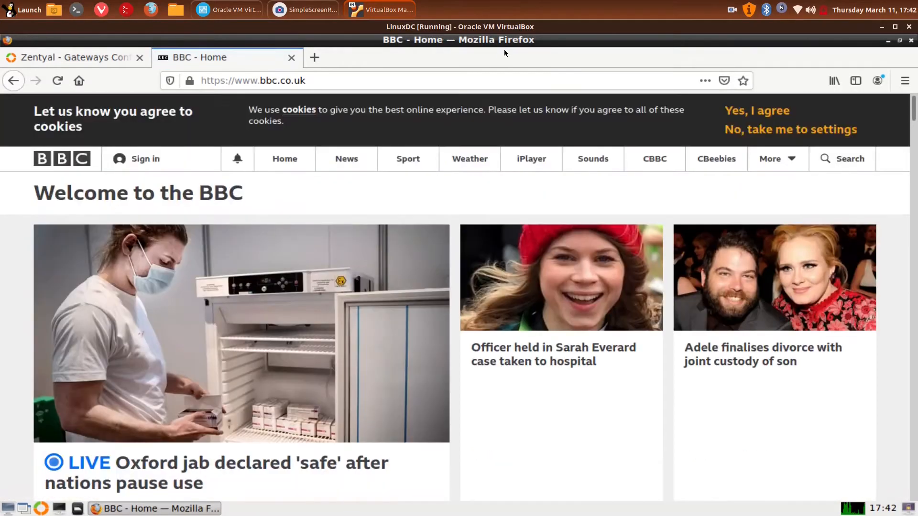
click(291, 58)
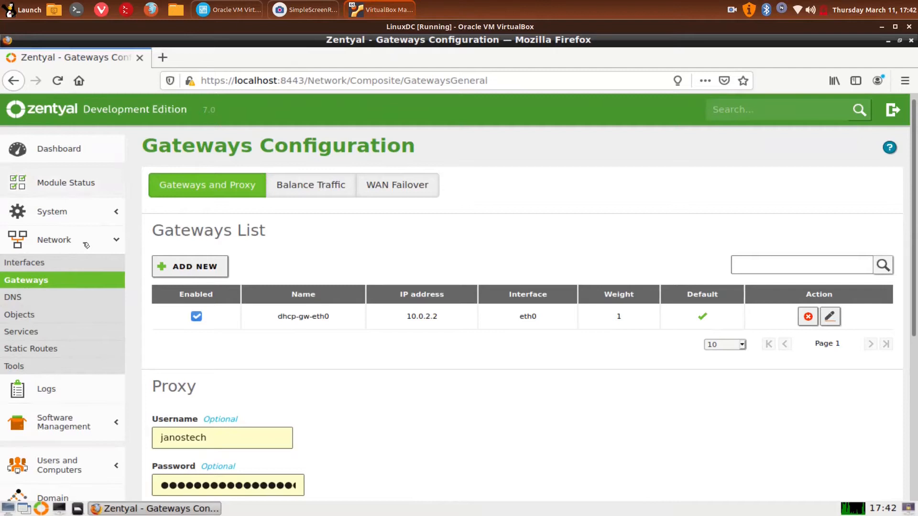
Review the module status configuration and the network section's DNS resolver and services pages.
click(43, 152)
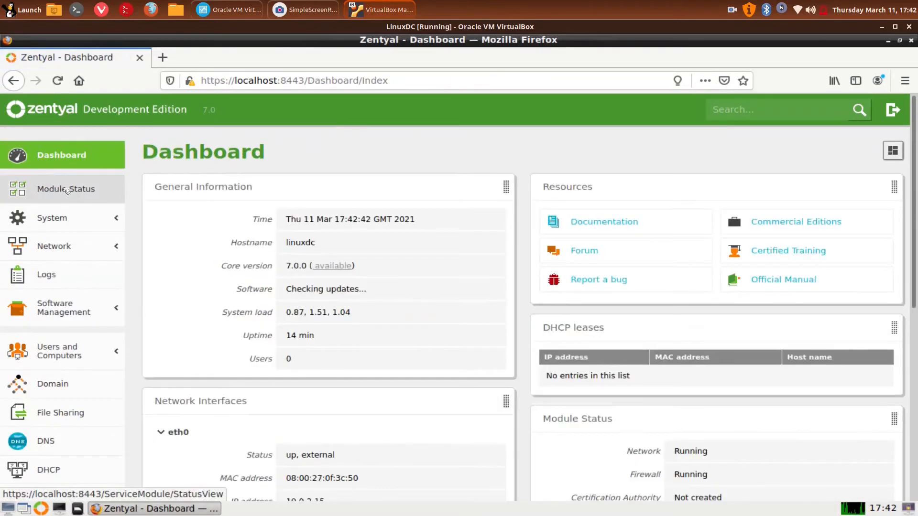
click(66, 191)
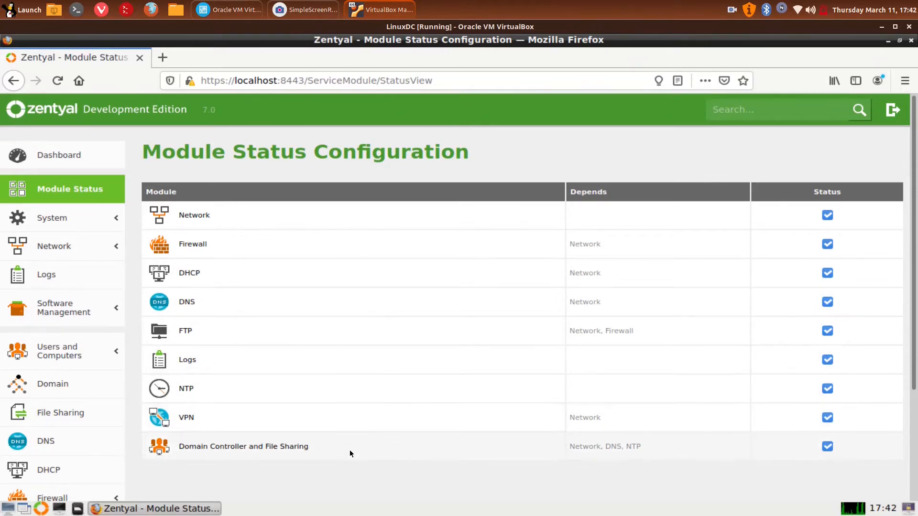
click(54, 248)
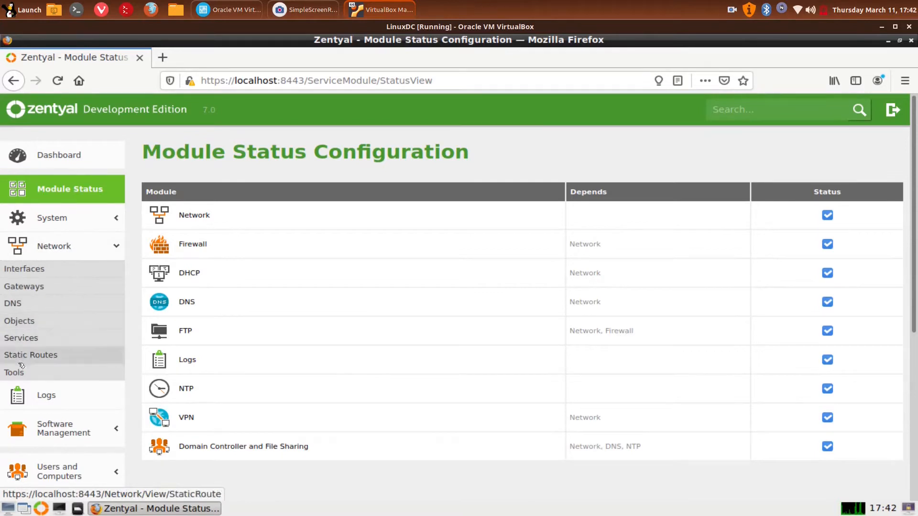
click(18, 304)
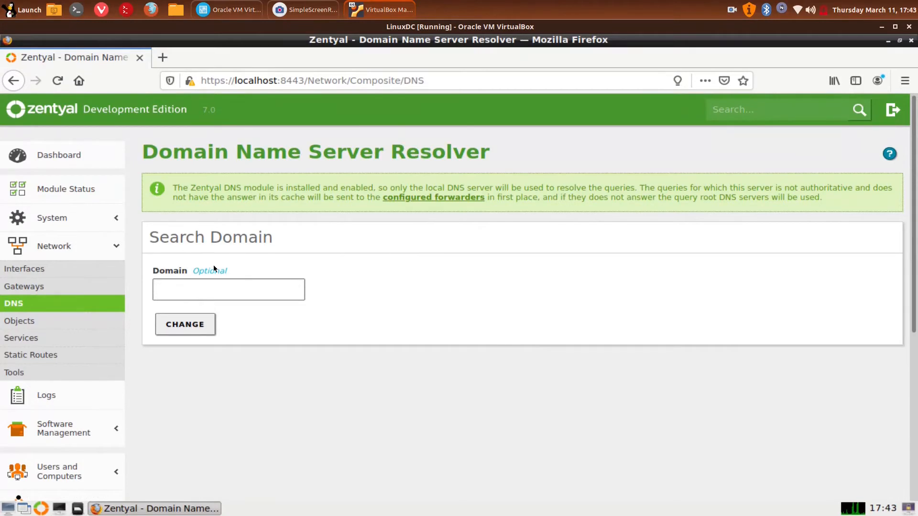
click(20, 338)
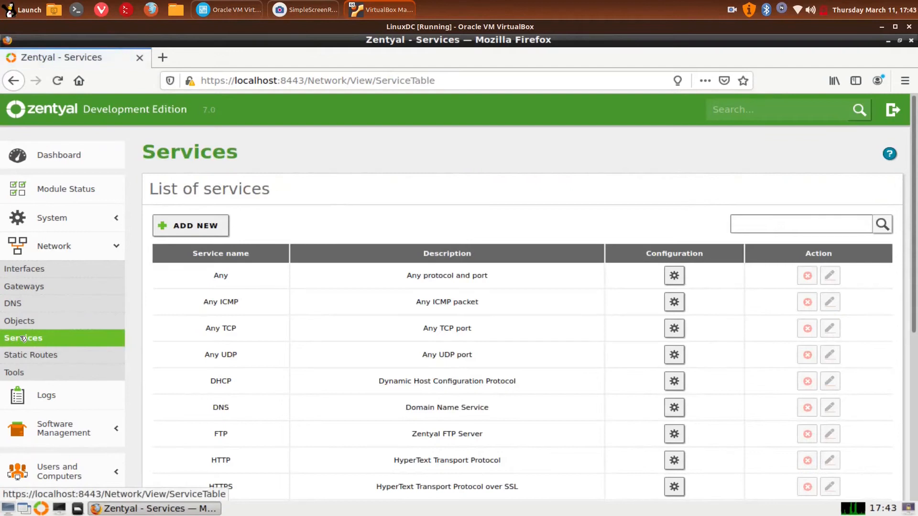
scroll(643, 282, down, 2)
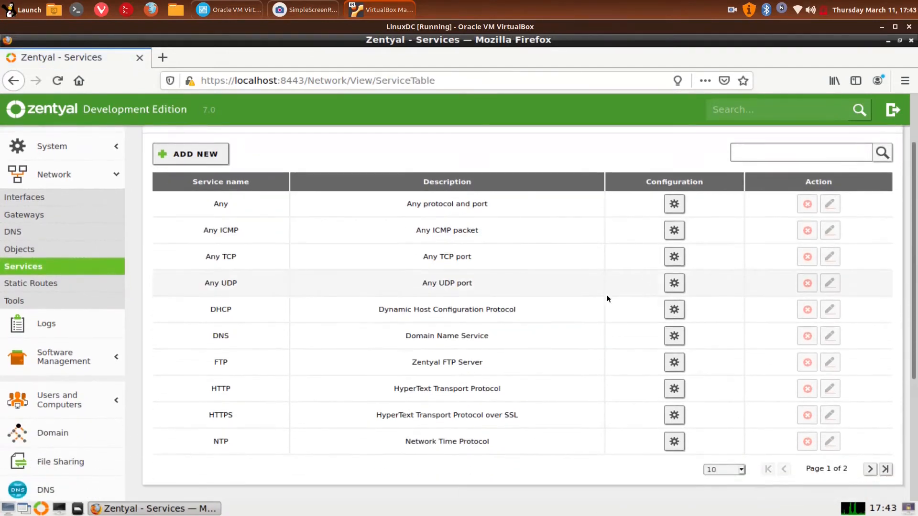
Open the logs section and view the full report for the DHCP domain.
click(56, 331)
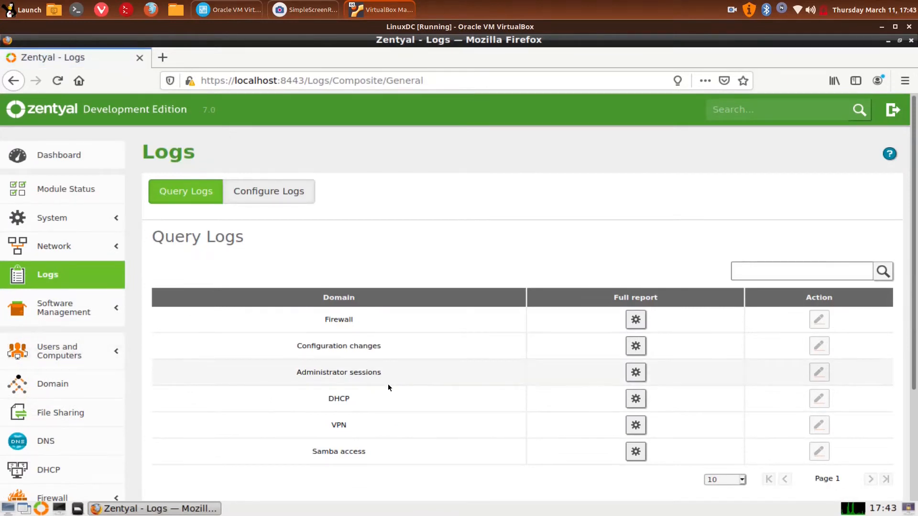
scroll(389, 384, down, 2)
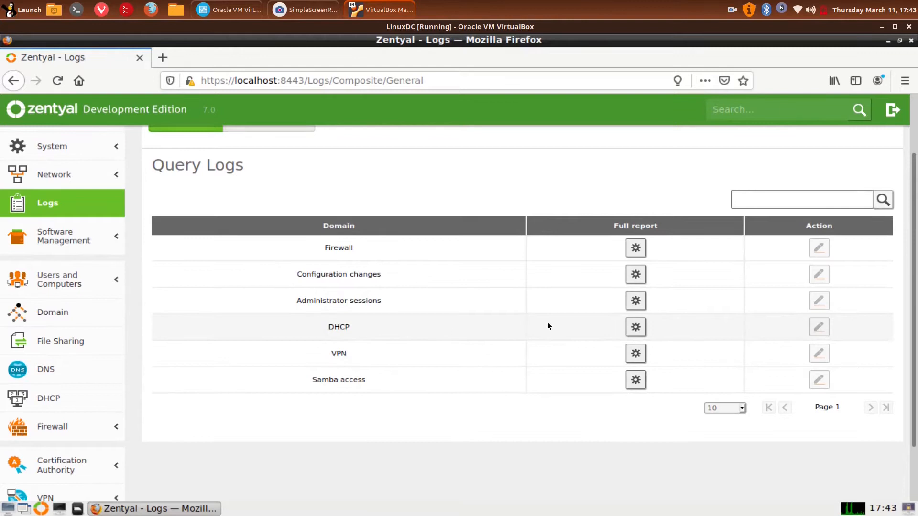
click(636, 327)
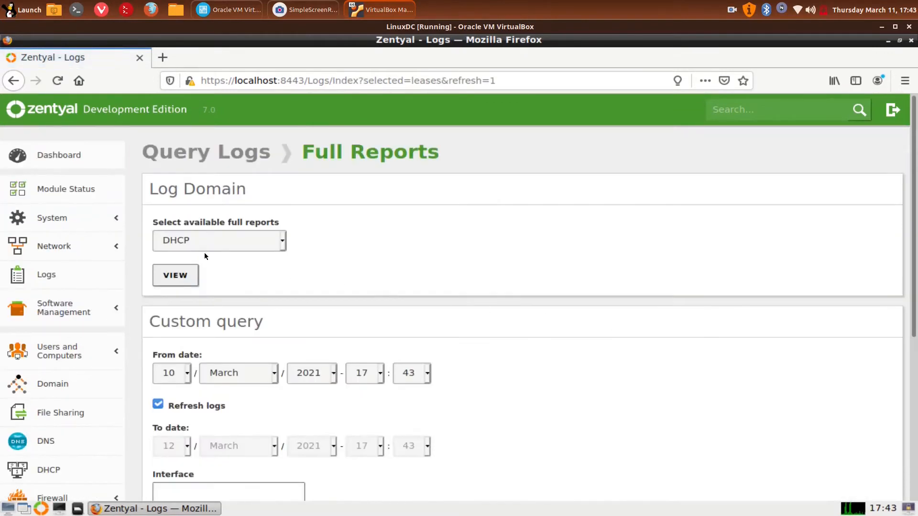
scroll(220, 268, down, 3)
scroll(215, 241, up, 2)
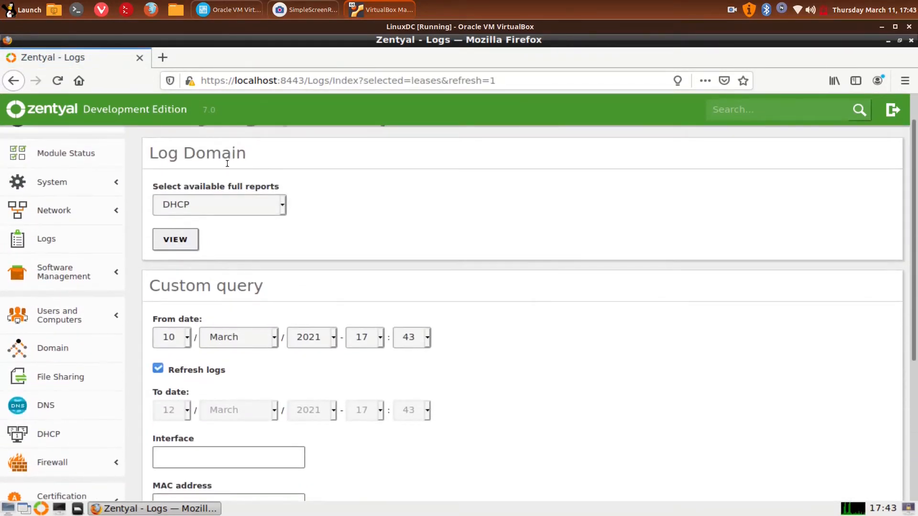
click(175, 239)
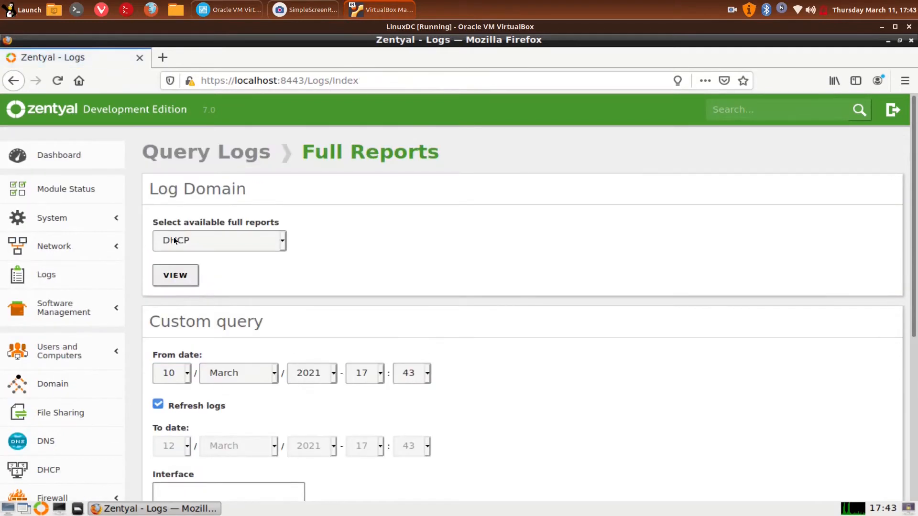
scroll(469, 260, down, 5)
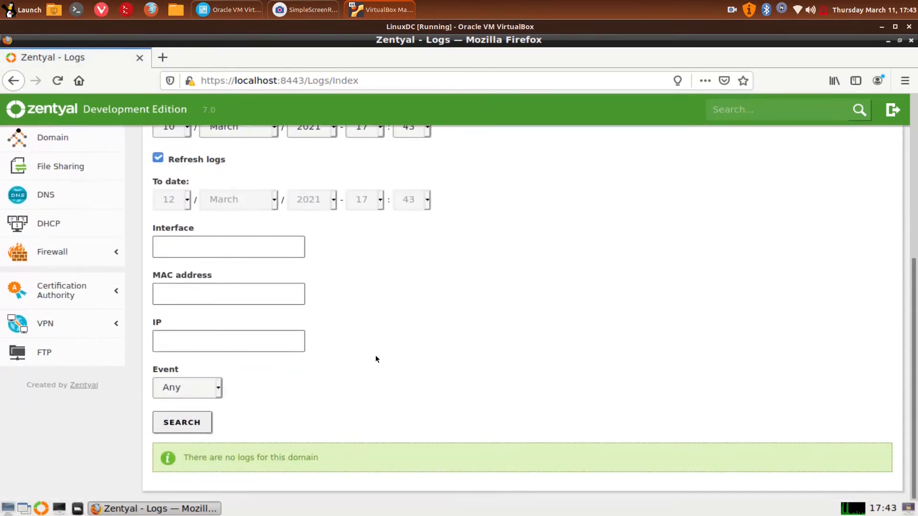
scroll(315, 313, up, 2)
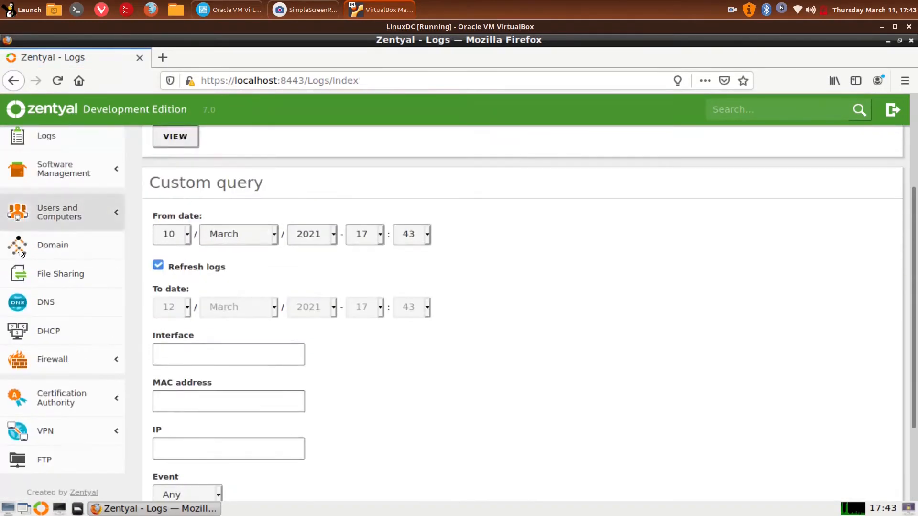
Check the DHCP interfaces page and the sections available under the firewall.
click(49, 304)
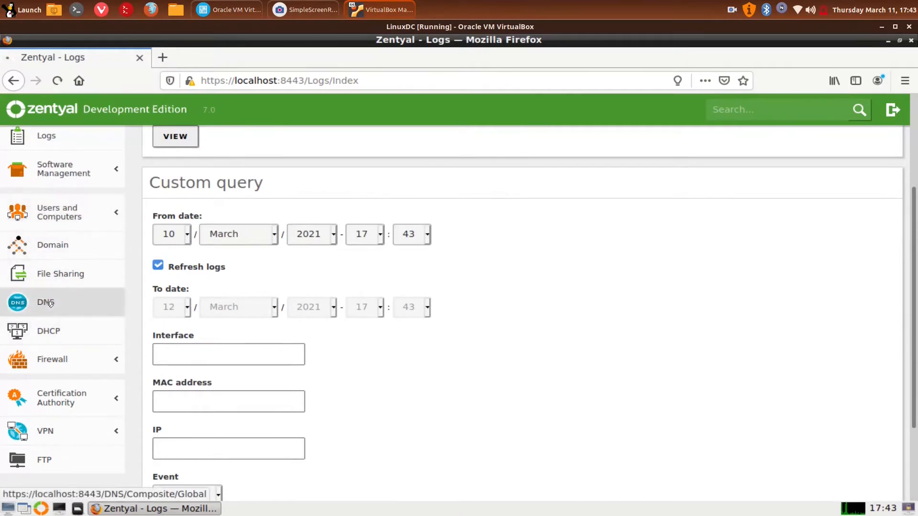
click(69, 336)
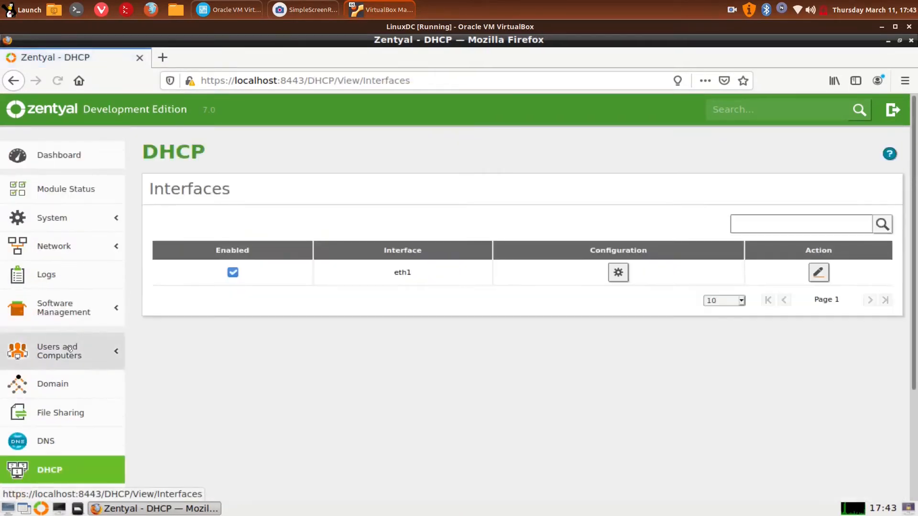
scroll(91, 354, down, 3)
click(71, 362)
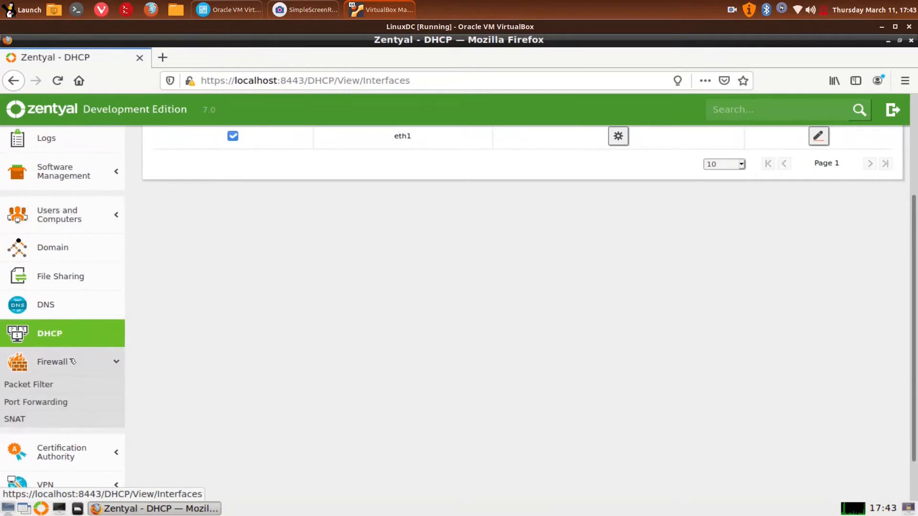
scroll(41, 419, down, 2)
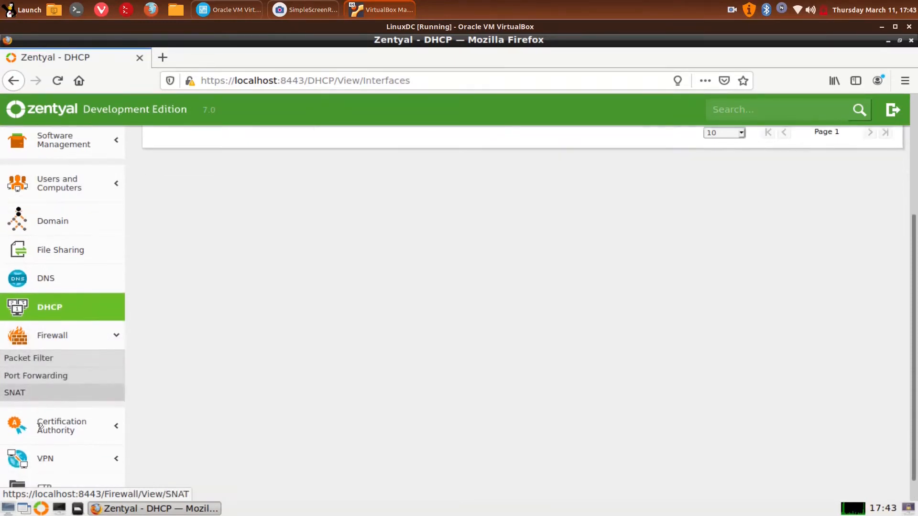
Look at the VPN servers page and its linked certification authority certificate form, and return to the dashboard.
click(65, 434)
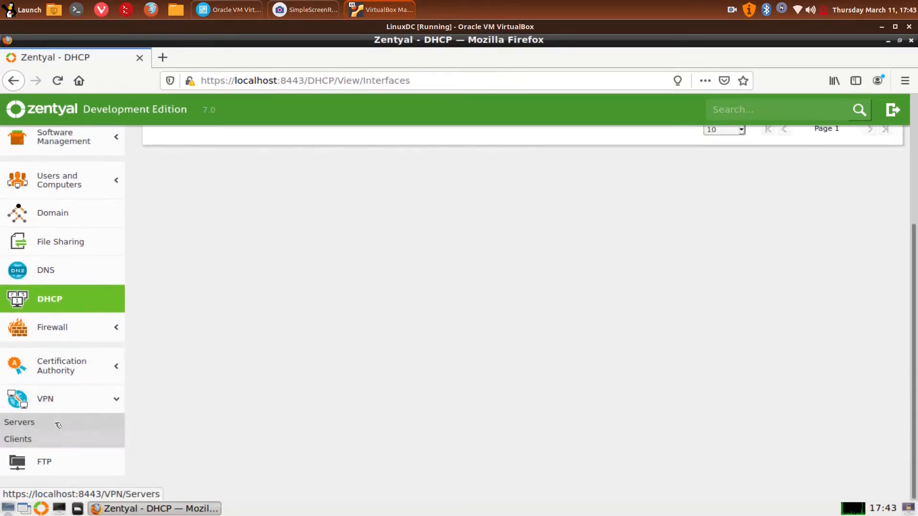
click(30, 423)
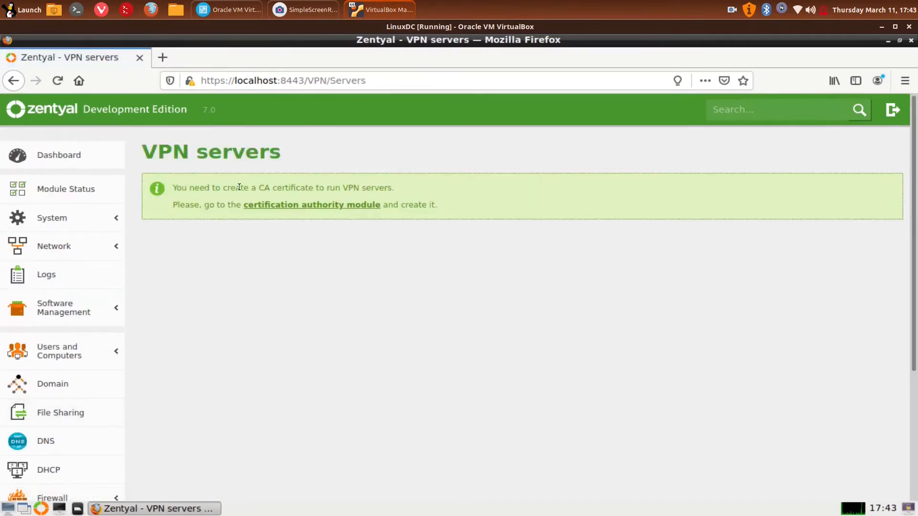
click(296, 206)
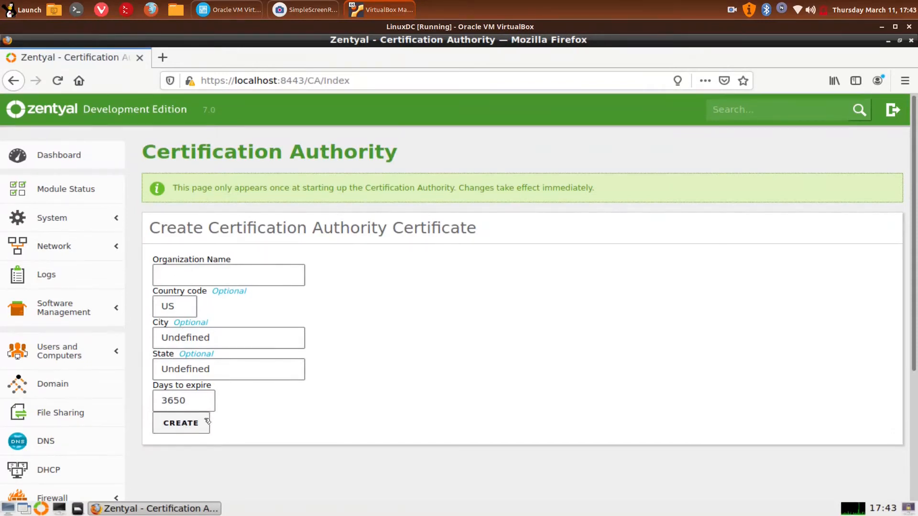
click(91, 157)
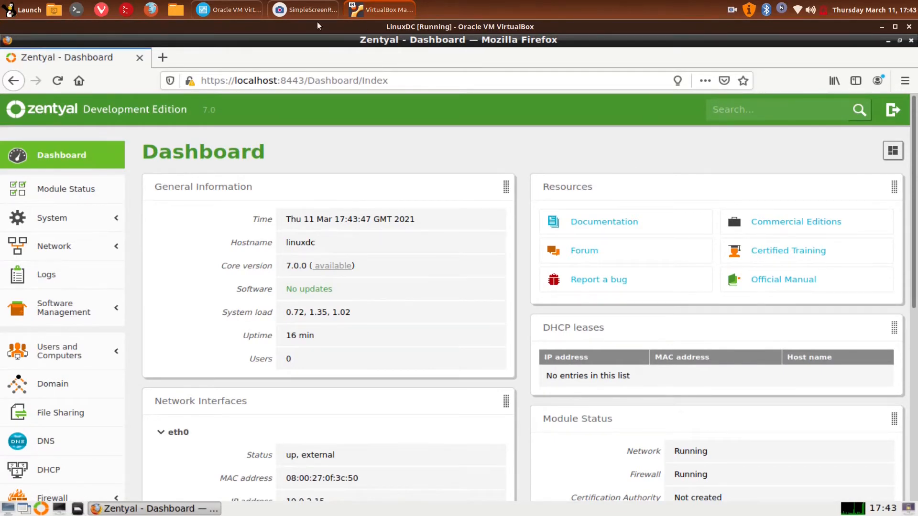
Run ifconfig in a terminal to check the IP addresses of eth0 and eth1, and close the terminal.
click(60, 510)
click(378, 303)
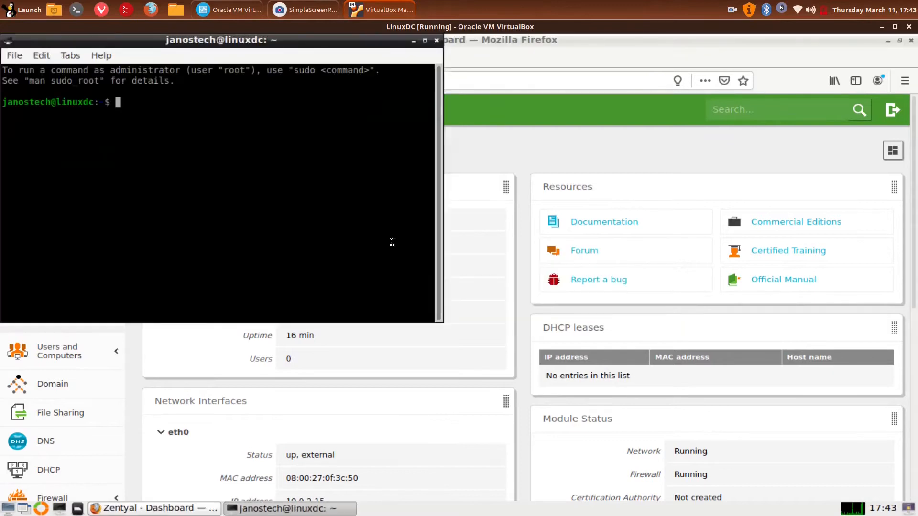
drag(276, 42, 525, 126)
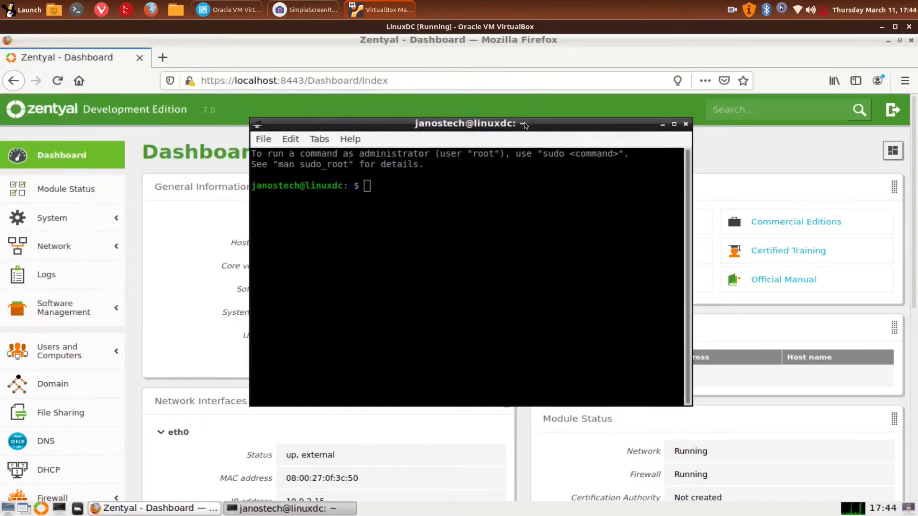
text(ifconfig)
key(Return)
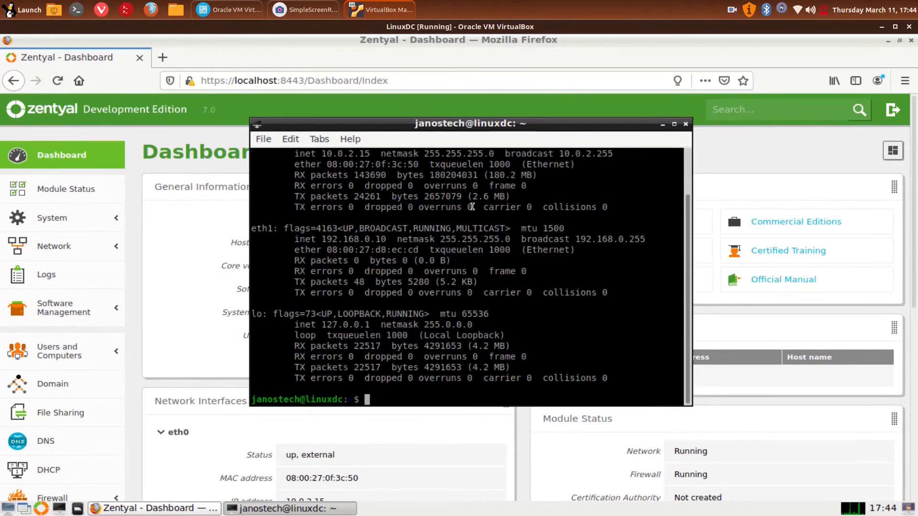
drag(321, 239, 383, 238)
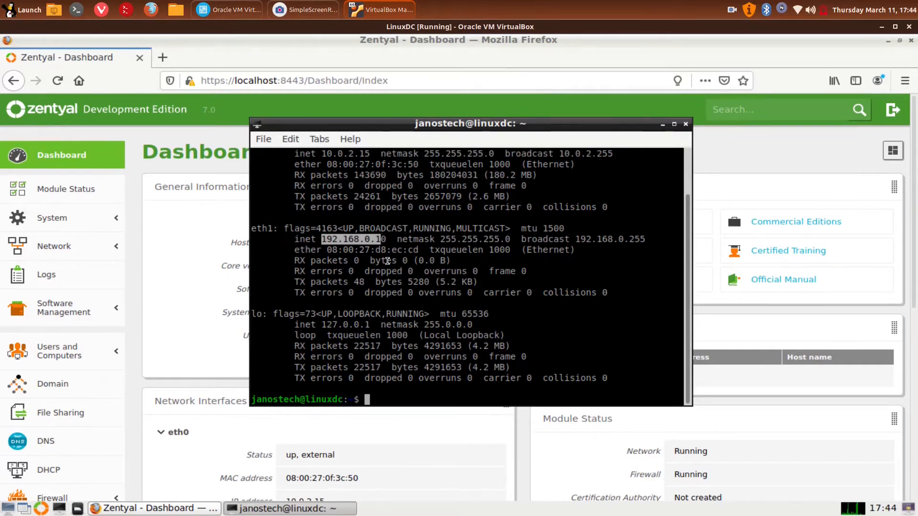
scroll(292, 237, up, 2)
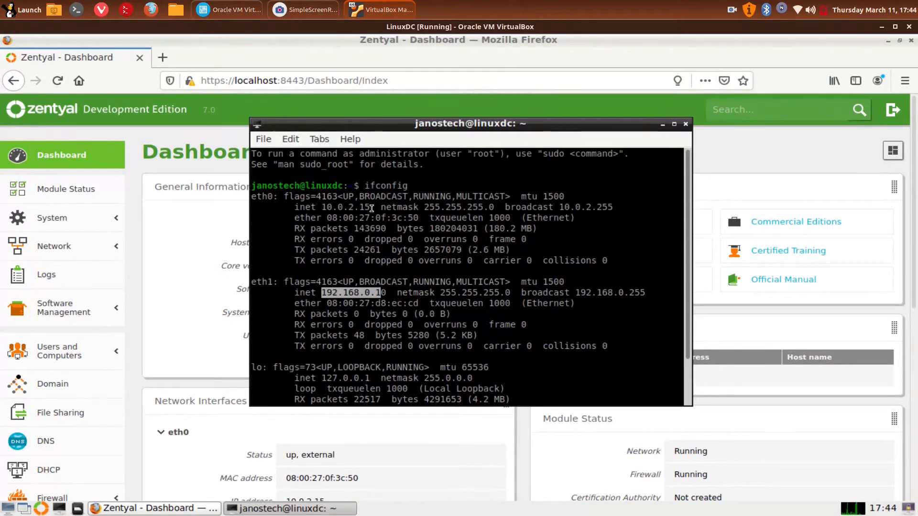
click(686, 125)
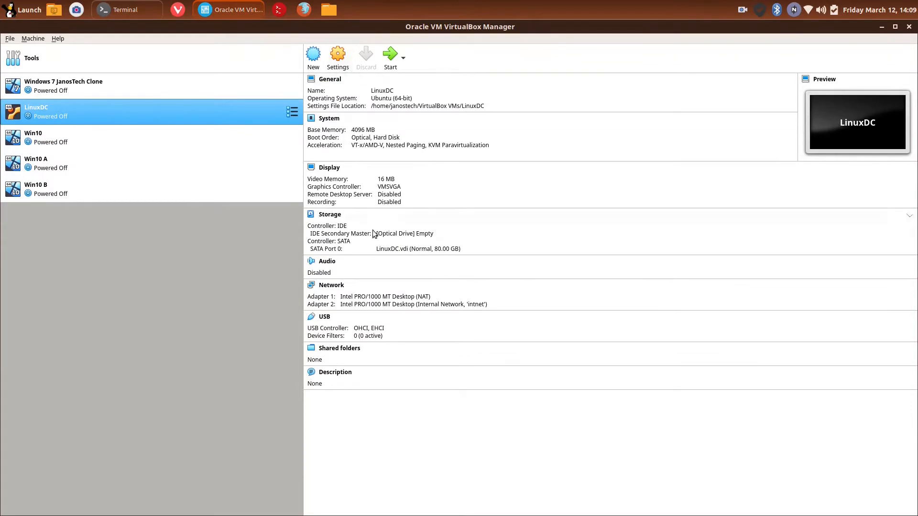
Open the LinuxDC machine's settings and review its system, display, storage and audio configuration.
click(340, 57)
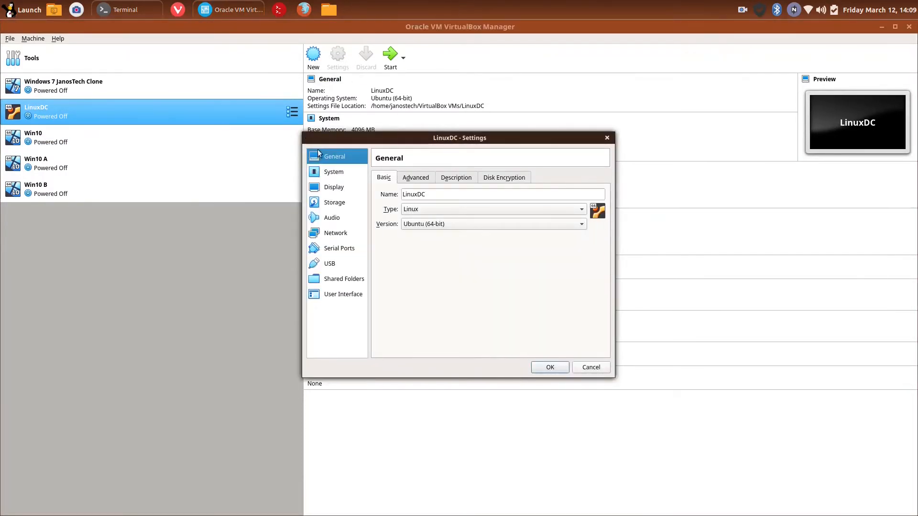
click(334, 171)
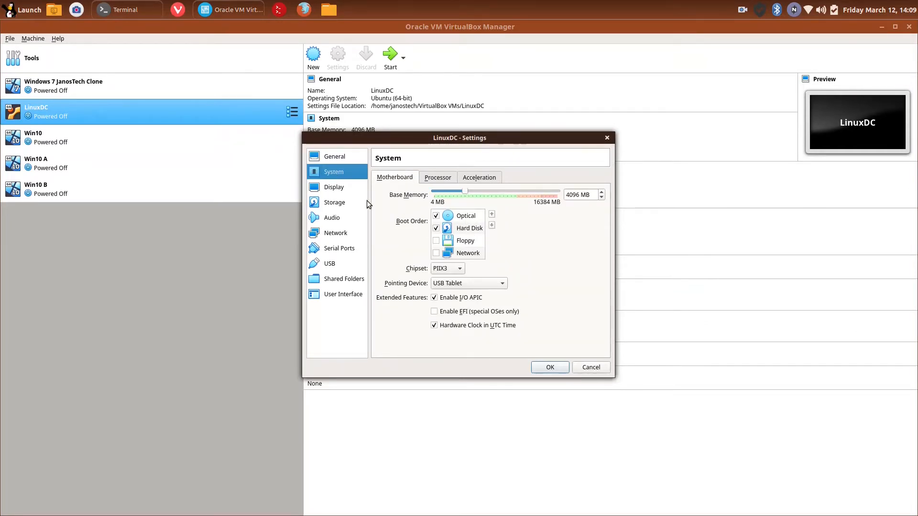
click(346, 189)
click(342, 205)
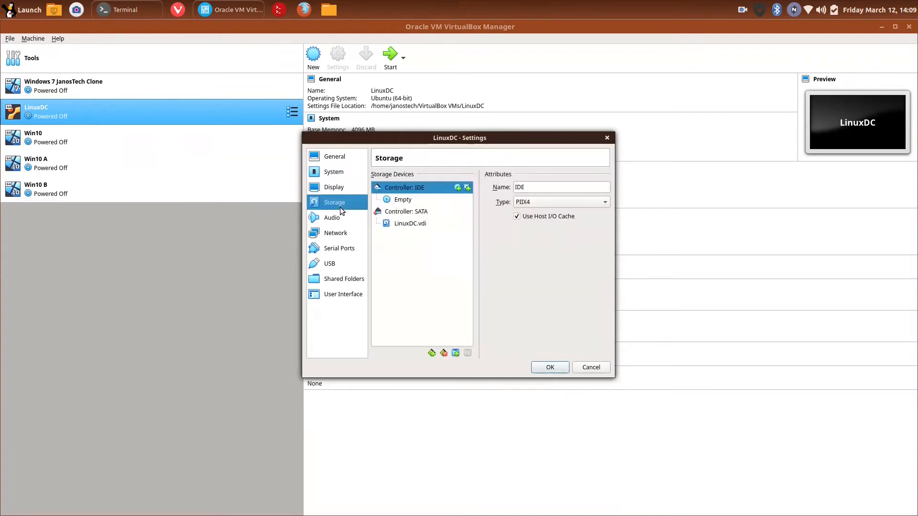
click(341, 220)
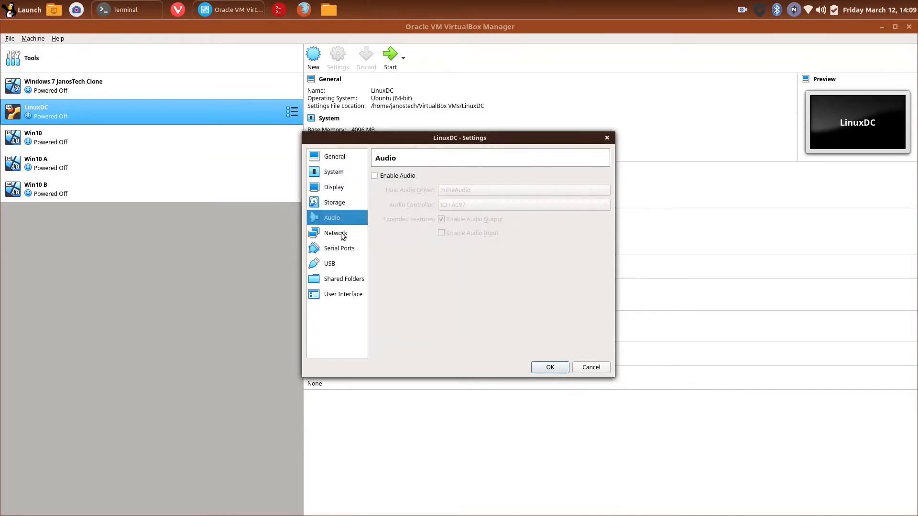
Check the advanced network settings of LinuxDC's Adapter 2 and Adapter 1, and close the settings.
click(342, 235)
click(430, 176)
click(410, 237)
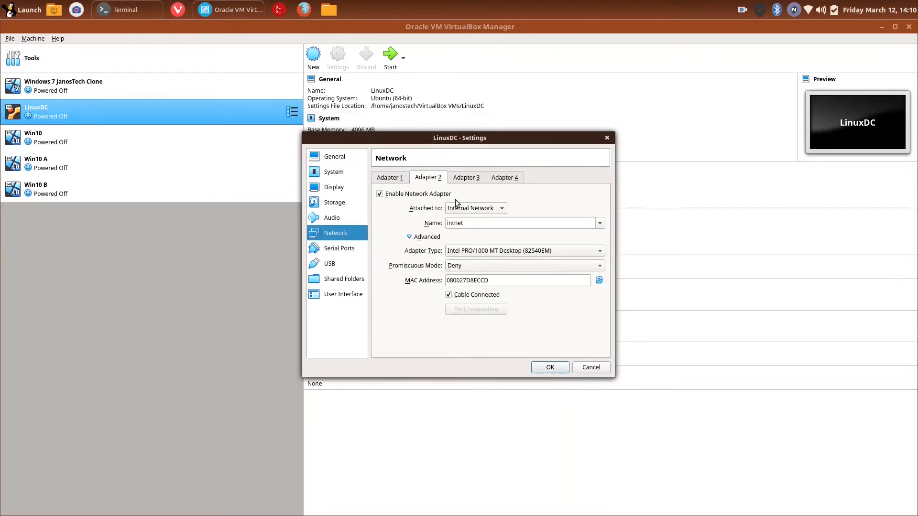
click(390, 179)
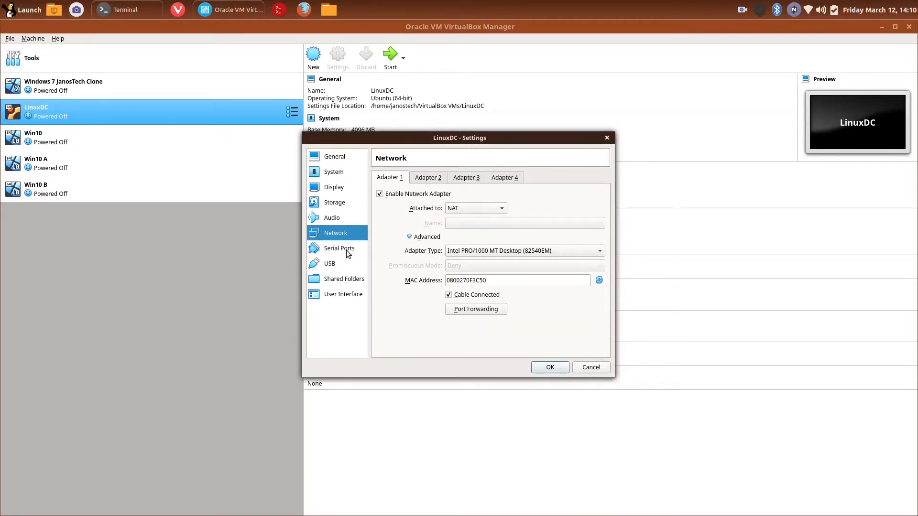
click(550, 368)
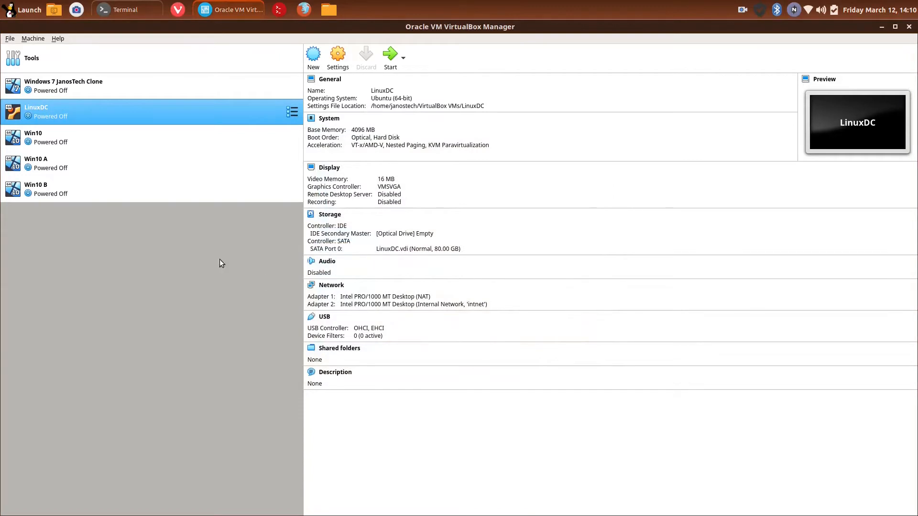
Check the Win10 machine's system settings and the advanced options of its network Adapter 1, and close the settings.
click(45, 142)
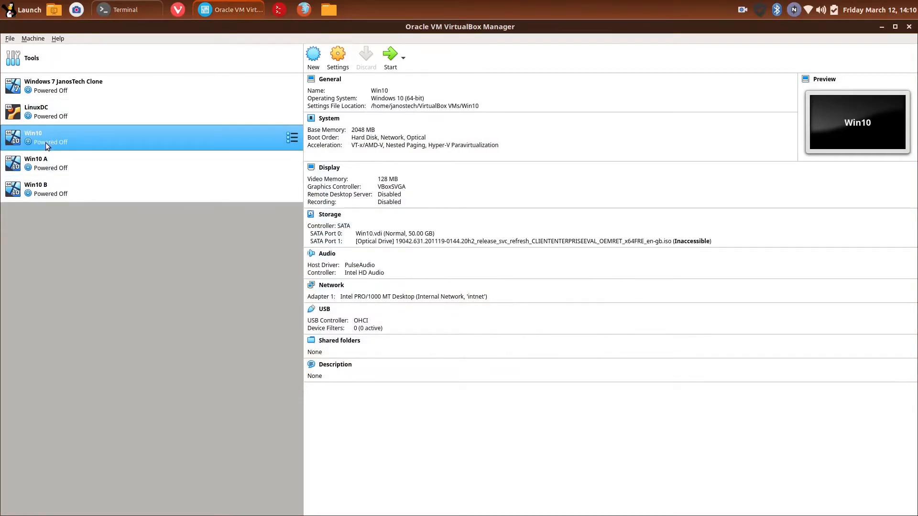
click(336, 67)
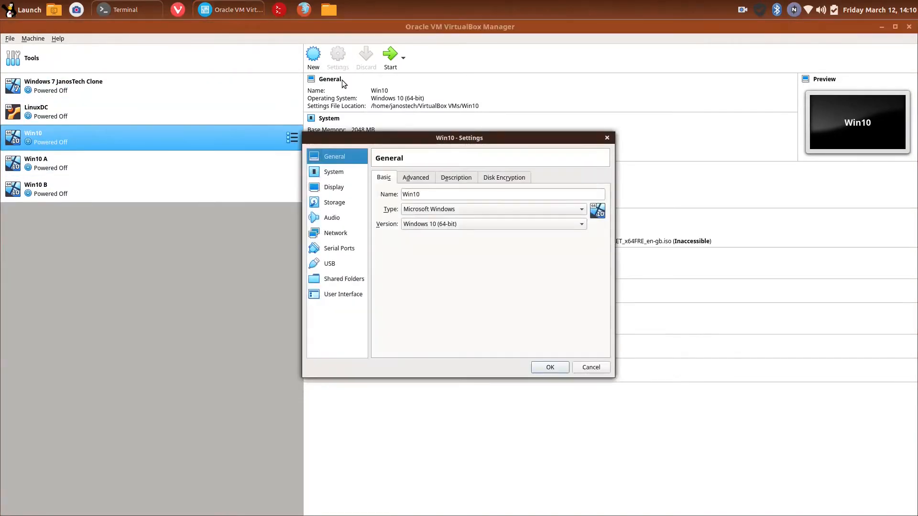
click(342, 175)
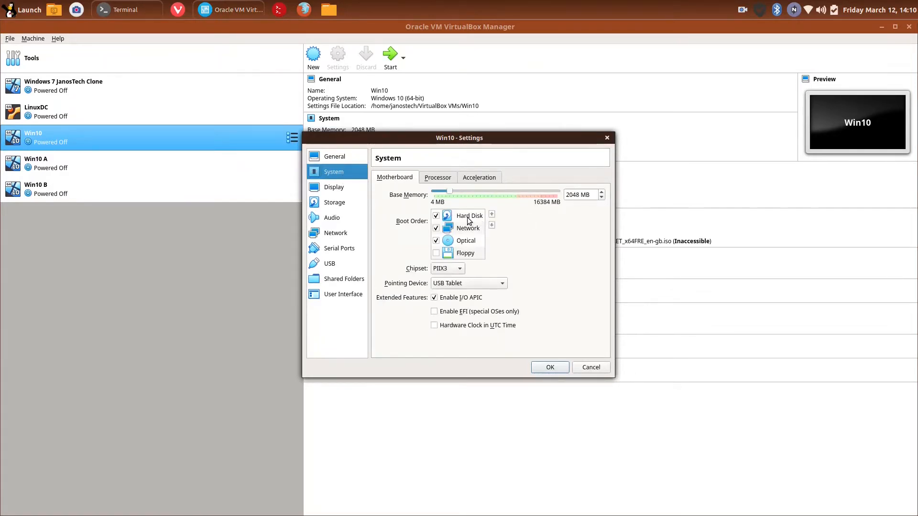
click(335, 234)
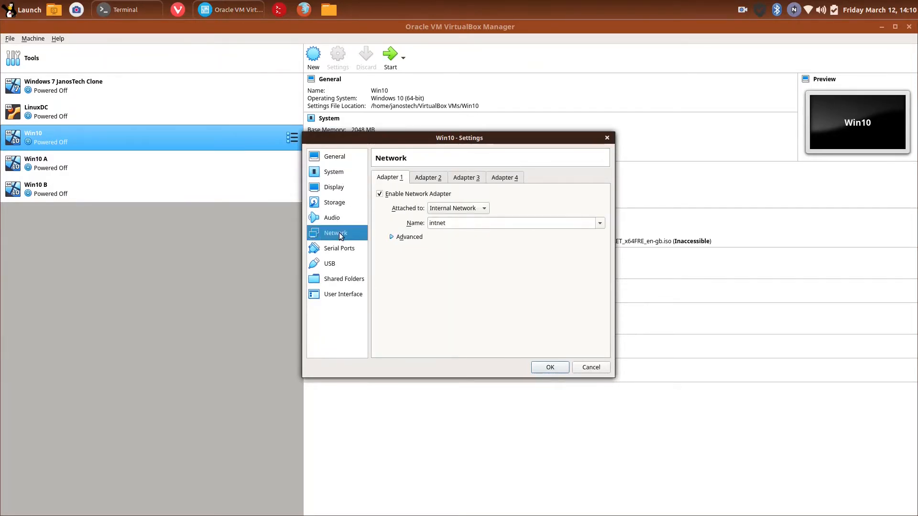
click(400, 237)
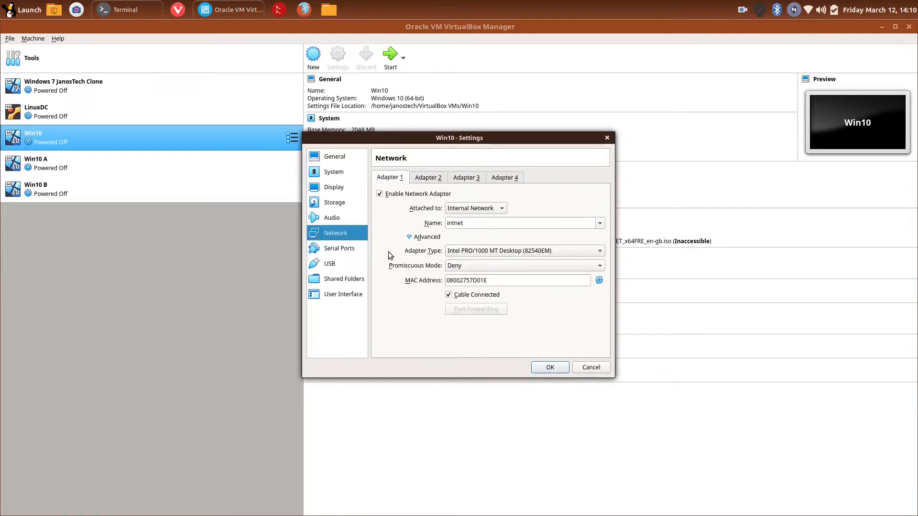
click(562, 368)
Check the advanced network settings of Adapter 1 on the Win10 A machine and close its settings.
click(108, 168)
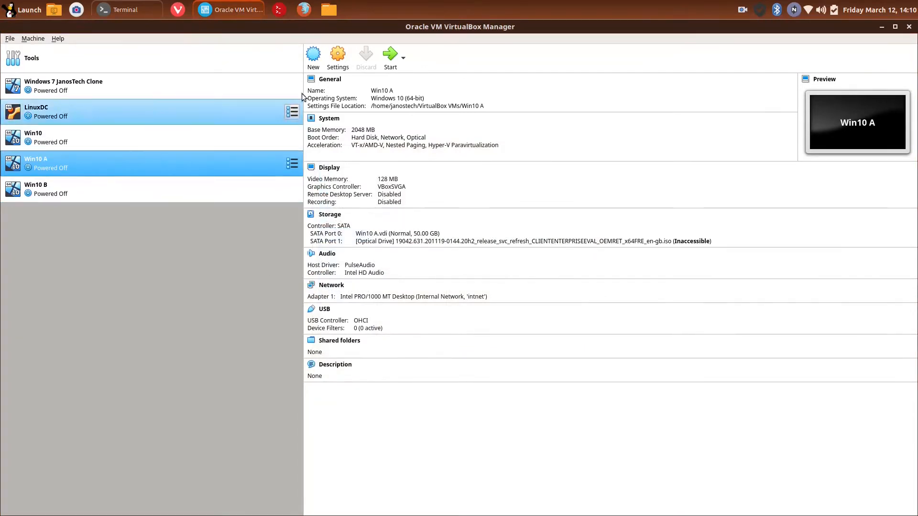
click(337, 60)
click(338, 233)
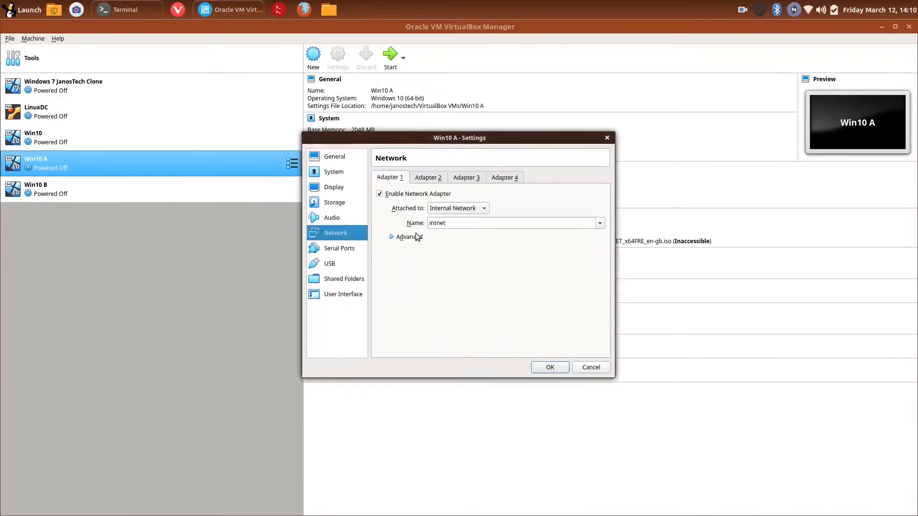
click(400, 237)
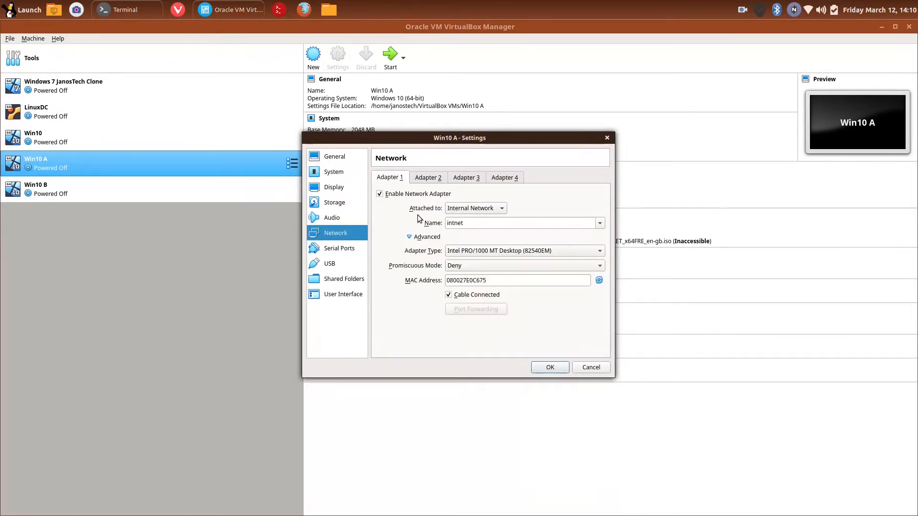
click(550, 368)
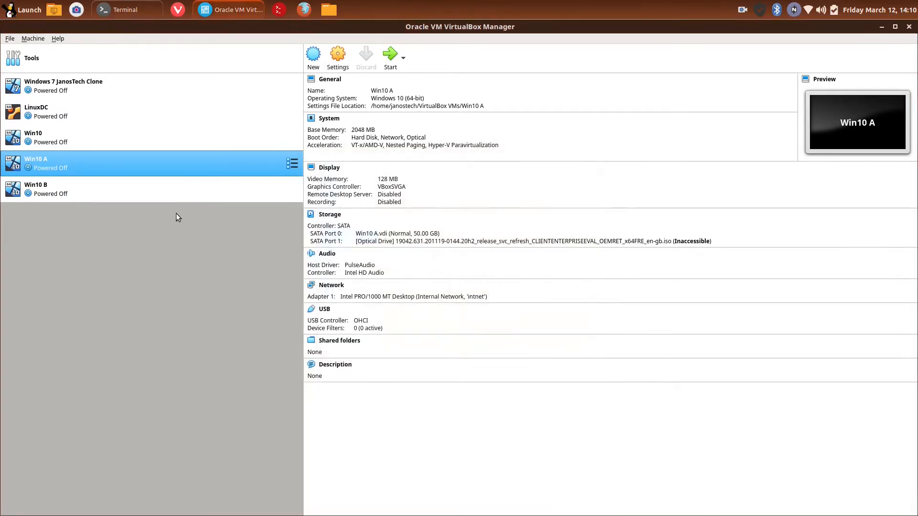
Check the advanced network settings of Adapter 1 on the Win10 B machine and close its settings.
click(155, 191)
click(338, 56)
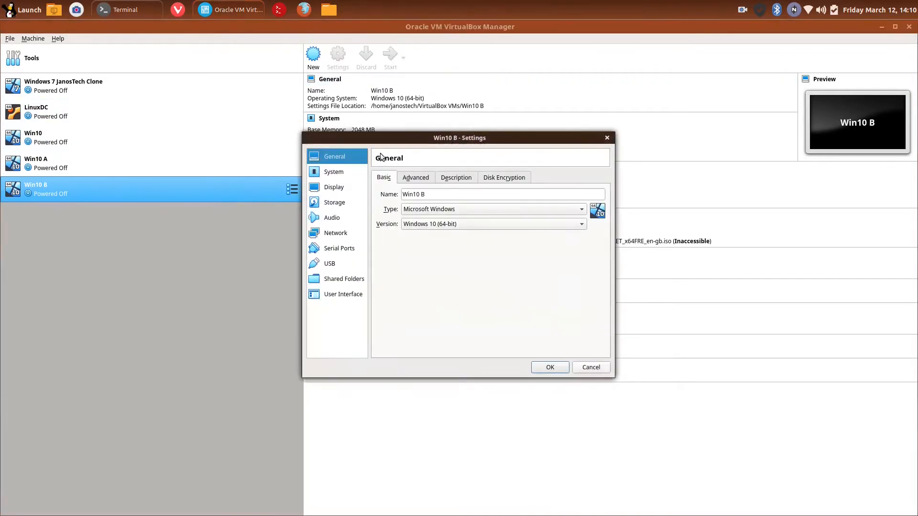
click(337, 234)
click(412, 238)
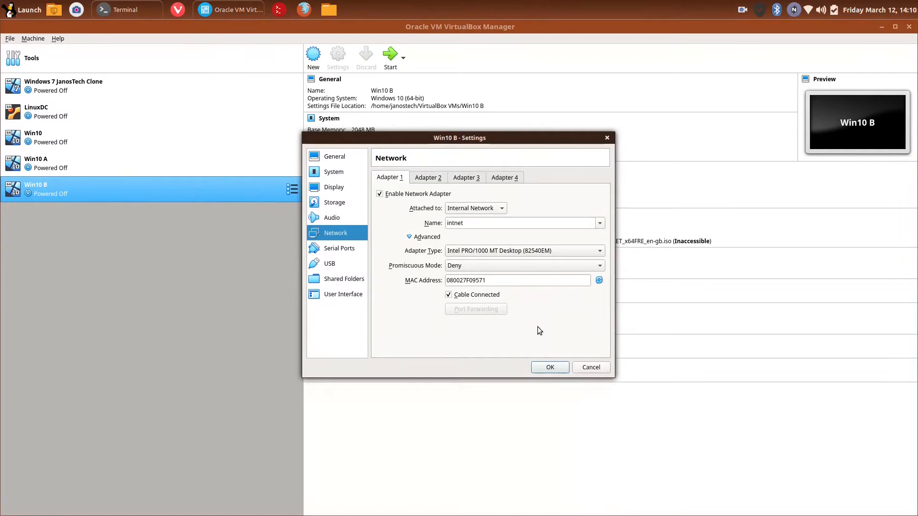
click(552, 367)
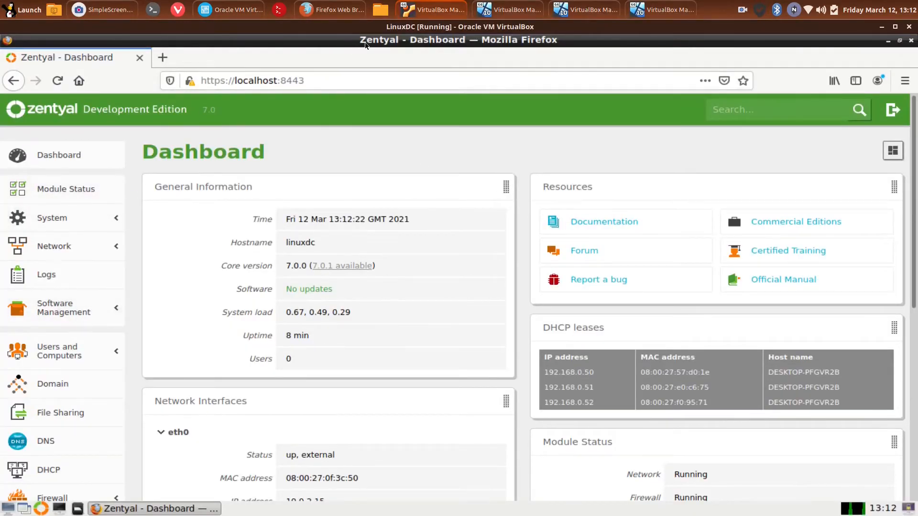
Check the ipconfig output on the three running Windows 10 machines and return to LinuxDC's Zentyal dashboard.
click(514, 9)
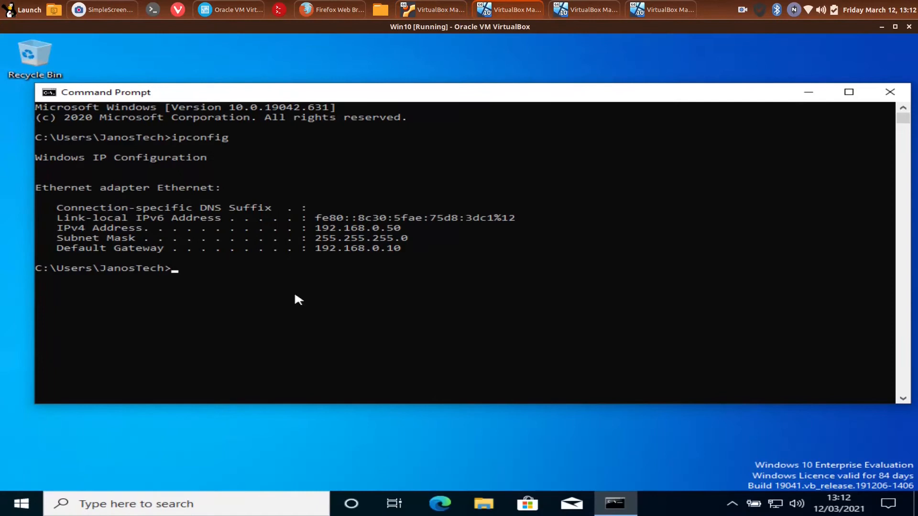
click(663, 13)
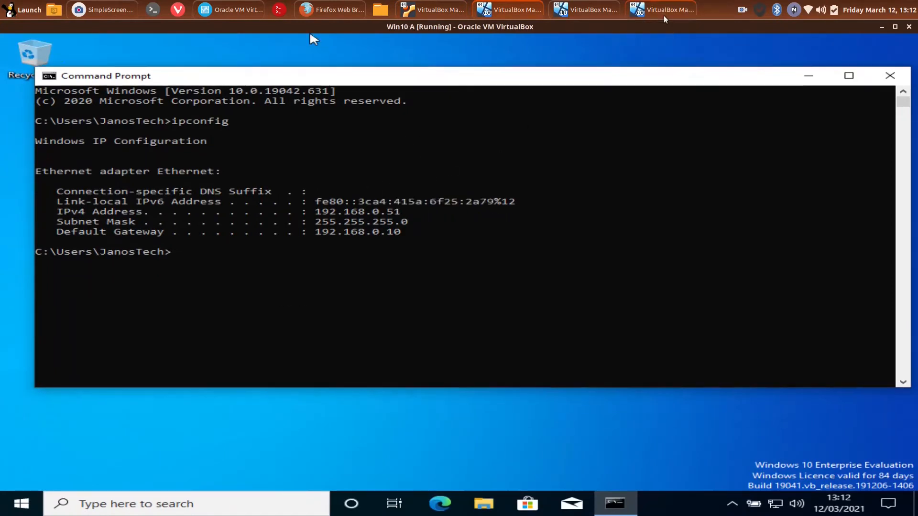
click(594, 10)
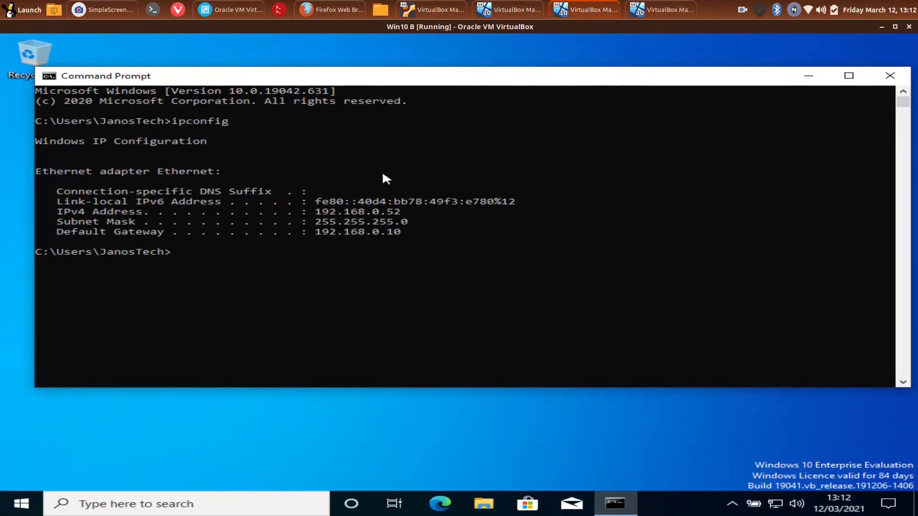
click(504, 11)
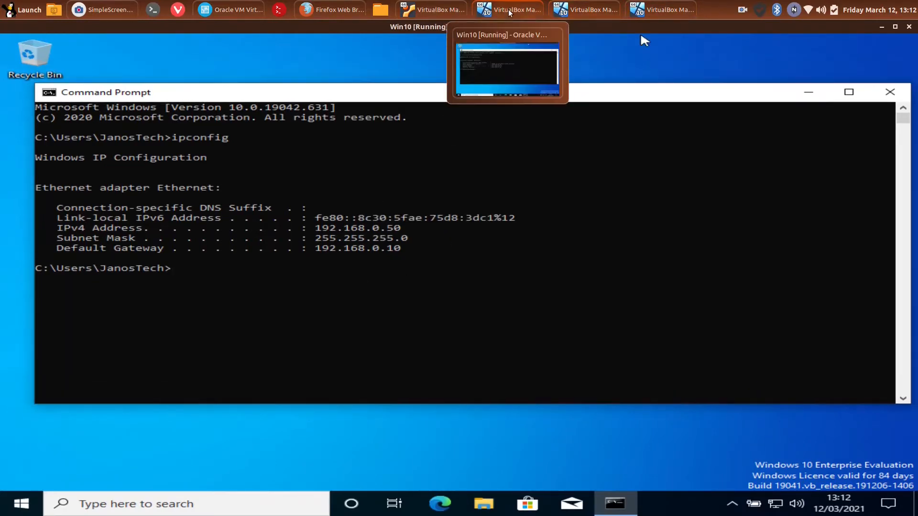
click(438, 11)
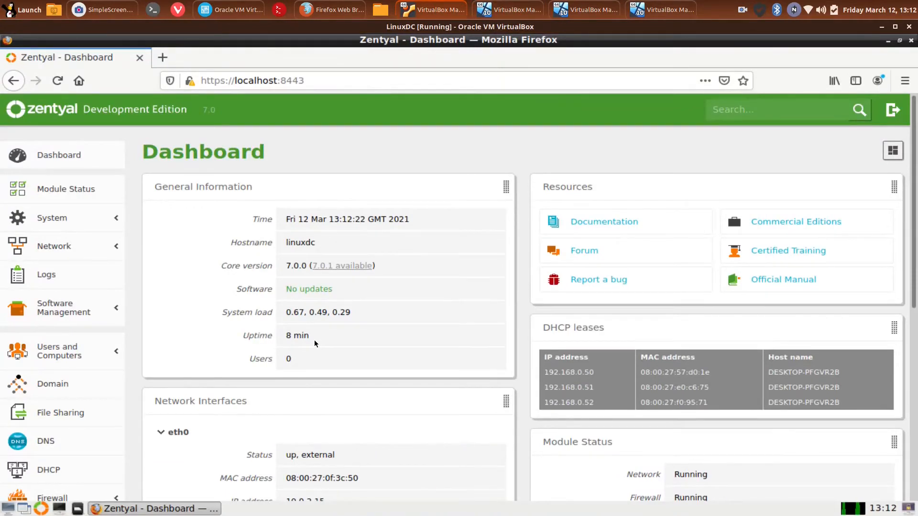
Look over the Zentyal dashboard and open the management page for users and computers.
scroll(91, 377, down, 1)
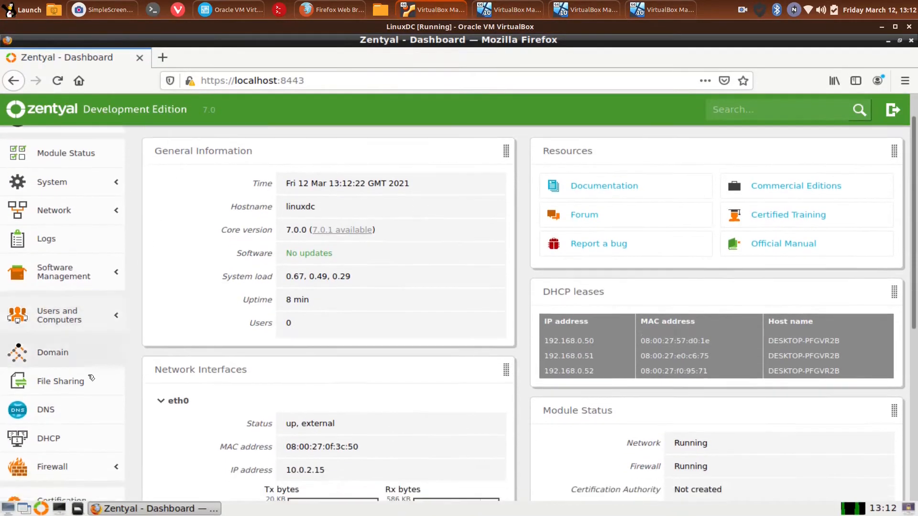
scroll(92, 377, down, 5)
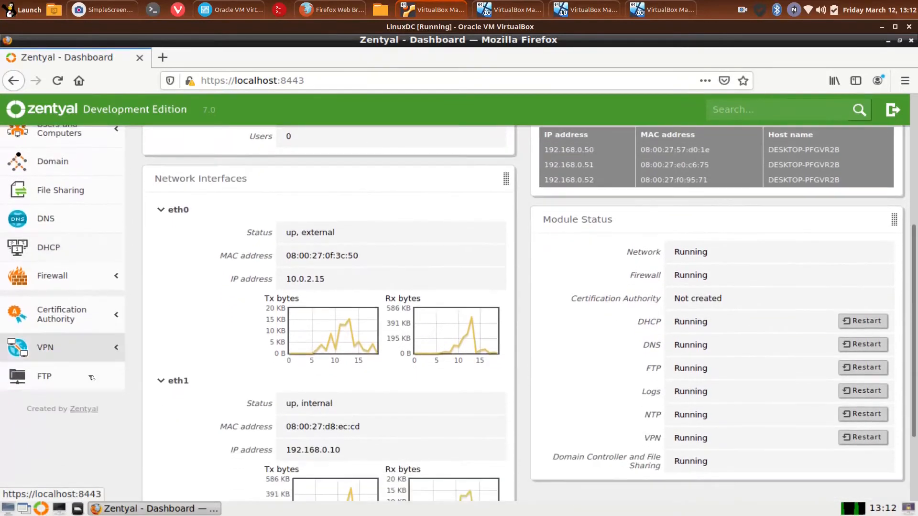
scroll(88, 374, up, 5)
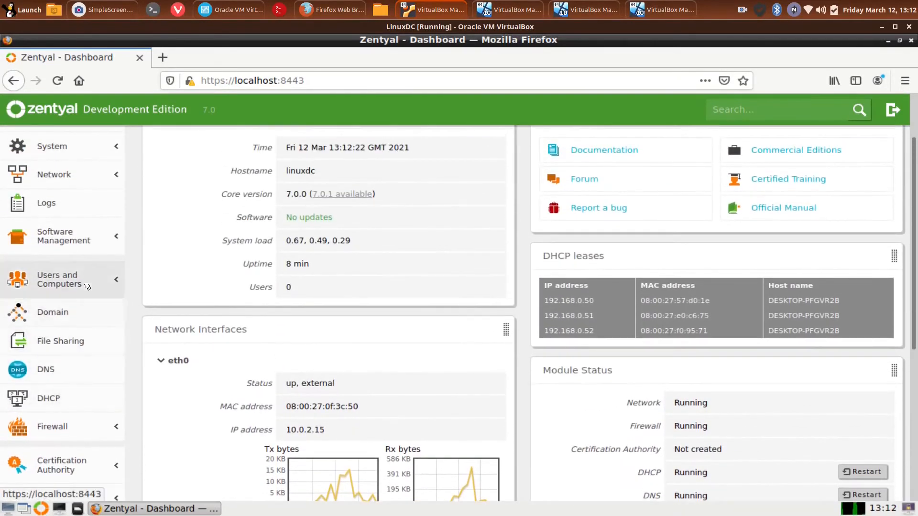
click(88, 287)
click(46, 313)
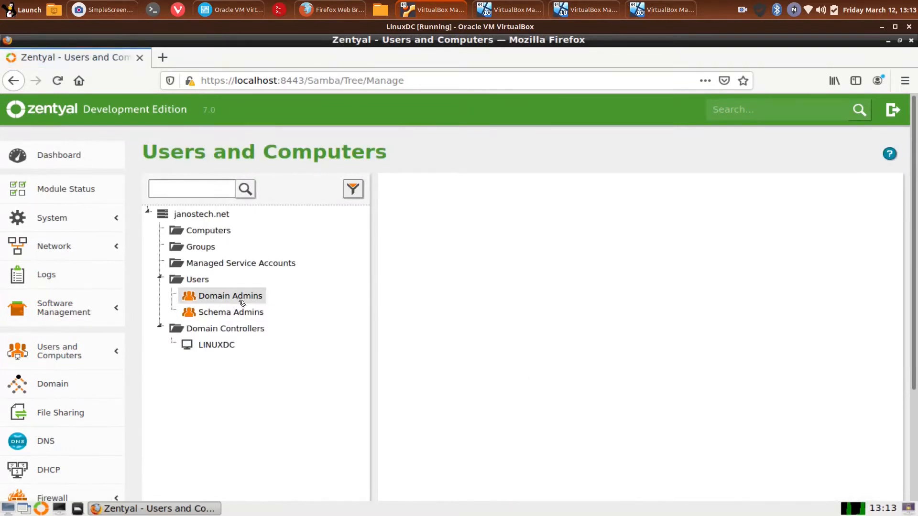
Select the Users container of the janostech.net domain to view its accounts.
scroll(282, 370, down, 5)
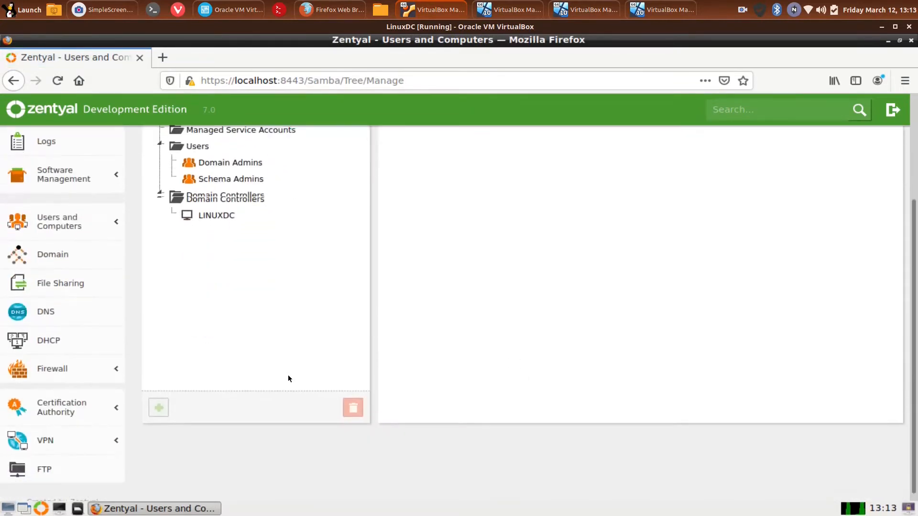
scroll(157, 403, up, 3)
click(198, 216)
scroll(270, 371, down, 2)
scroll(494, 237, up, 4)
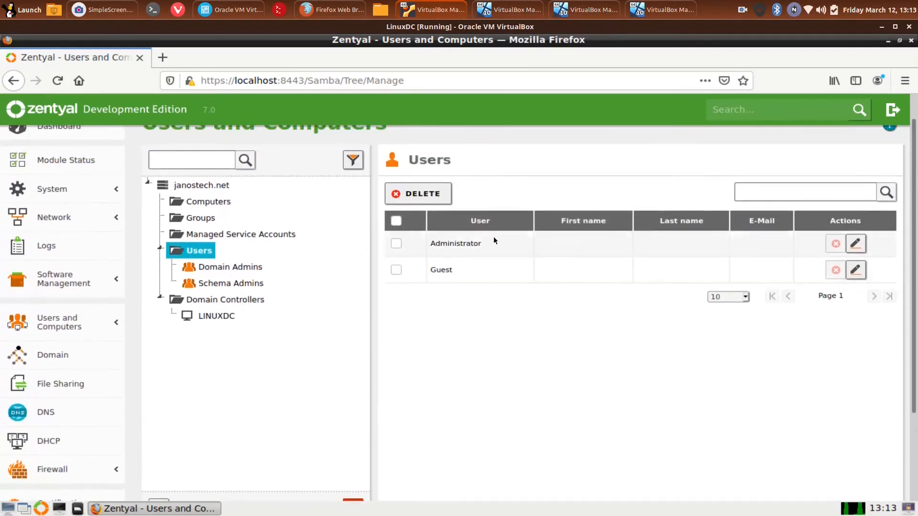
Start adding a user to the Users container with the user name janosadmin, and fill in the first and last name.
scroll(217, 420, down, 3)
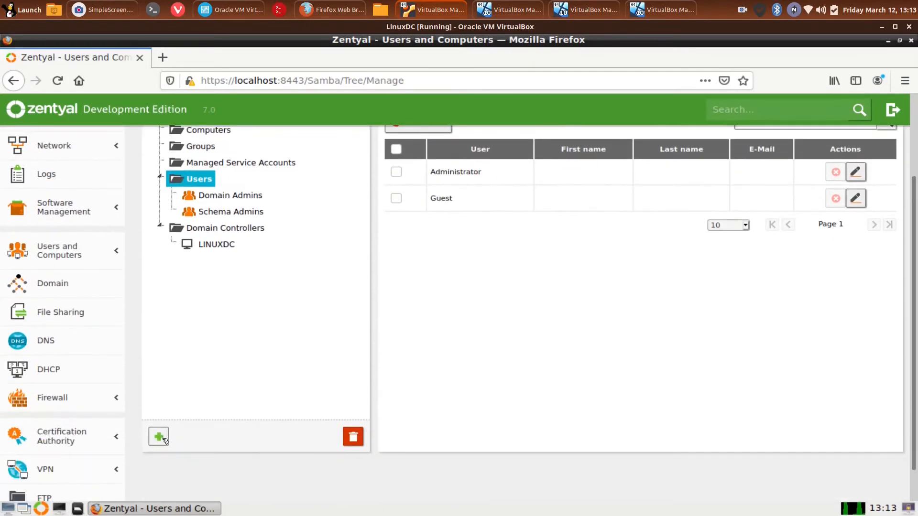
click(164, 440)
click(442, 257)
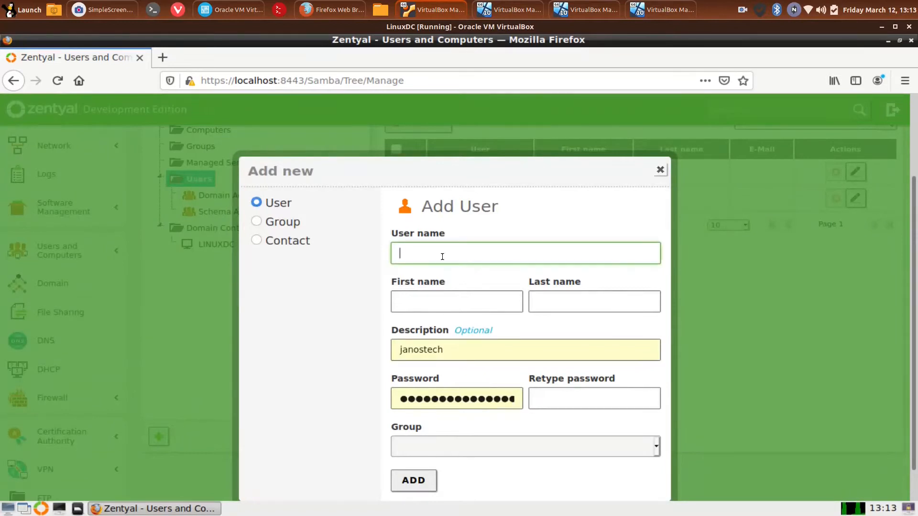
text(janosadmin)
click(451, 300)
text(Janos)
key(Tab)
text(Tech)
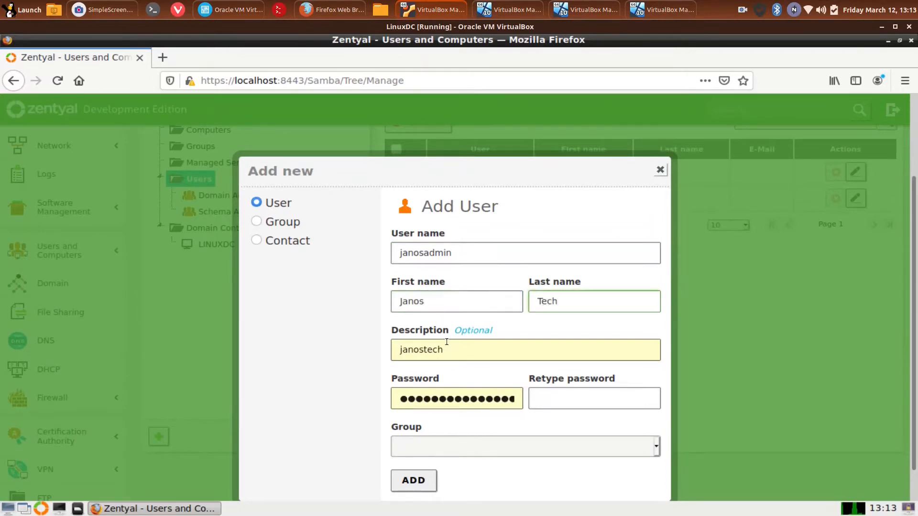
Replace the prefilled password for the janosadmin user with the account password and enter it again as confirmation.
scroll(529, 361, down, 1)
click(519, 356)
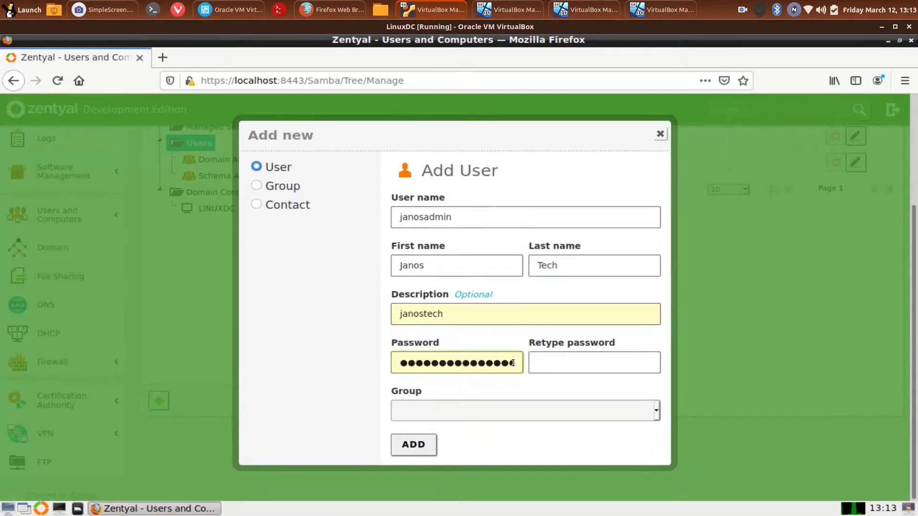
key(BackSpace)
key(BackSpace)
key(BackSpace)
key(BackSpace)
key(BackSpace)
key(BackSpace)
key(BackSpace)
key(BackSpace)
key(BackSpace)
key(BackSpace)
key(BackSpace)
key(BackSpace)
key(BackSpace)
key(BackSpace)
key(BackSpace)
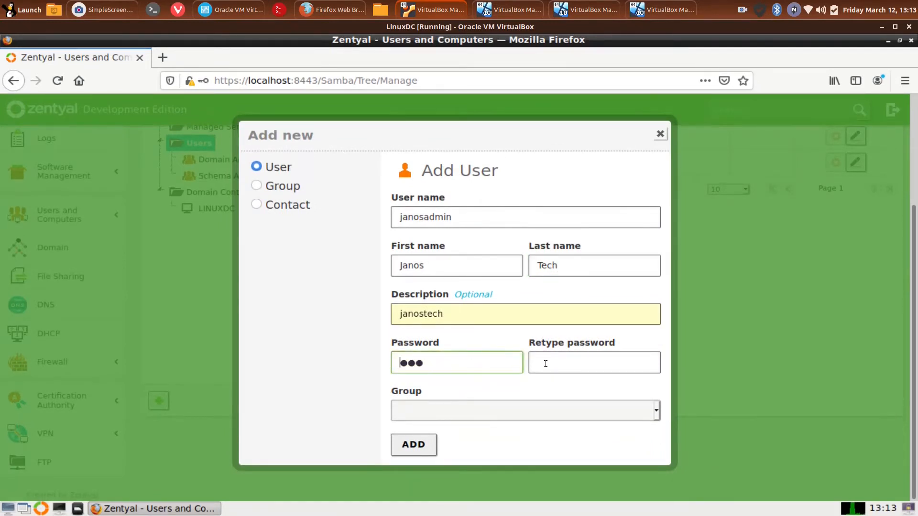
text(********)
click(545, 364)
text(*********)
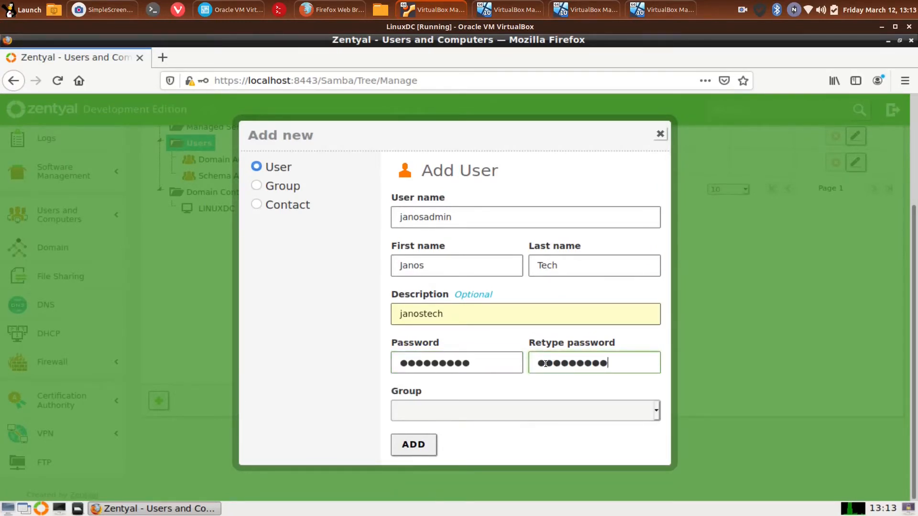
Assign janosadmin to the Domain Admins group and add the user, updating the login saved in the browser.
click(546, 410)
click(499, 444)
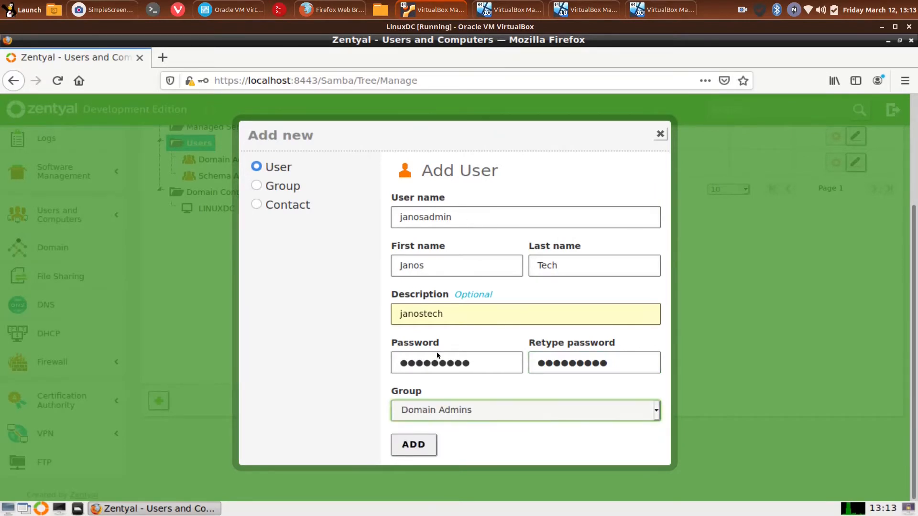
click(417, 444)
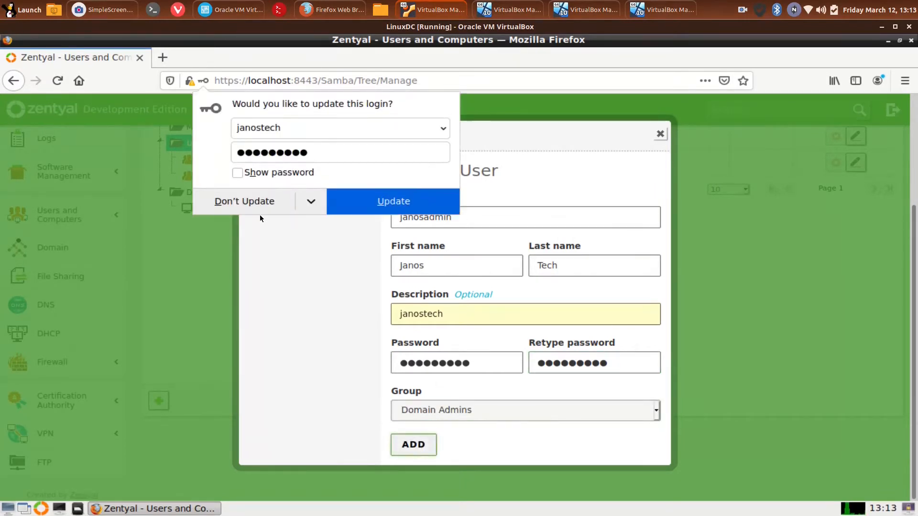
click(378, 203)
Check the members of the Domain Admins group and review the details of the janosadmin user.
click(231, 296)
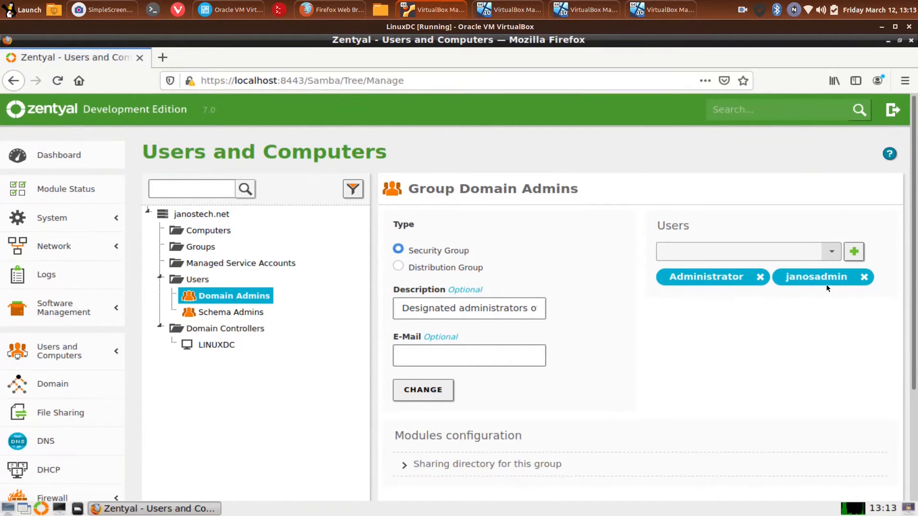
click(200, 280)
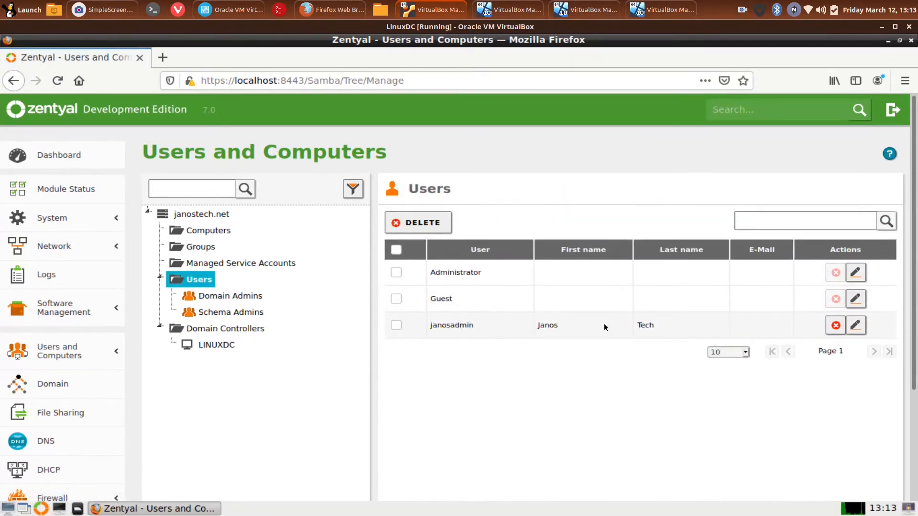
click(856, 325)
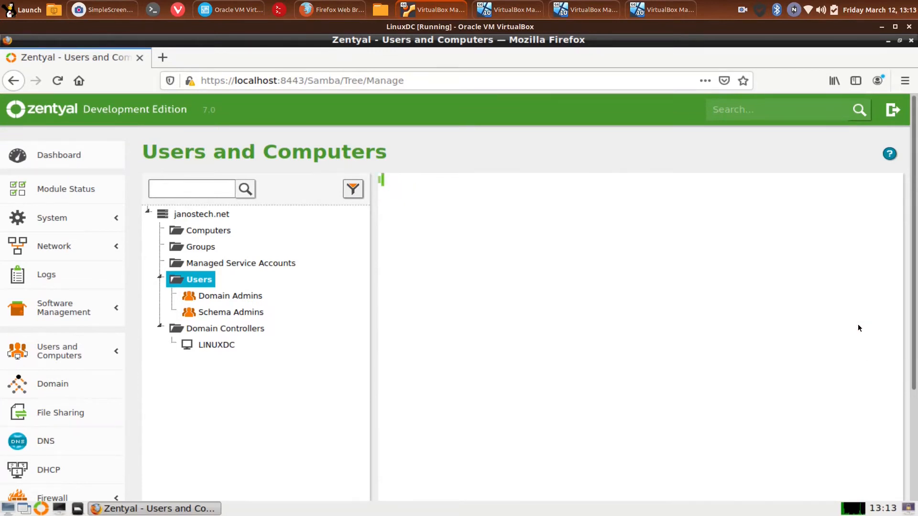
scroll(461, 361, down, 3)
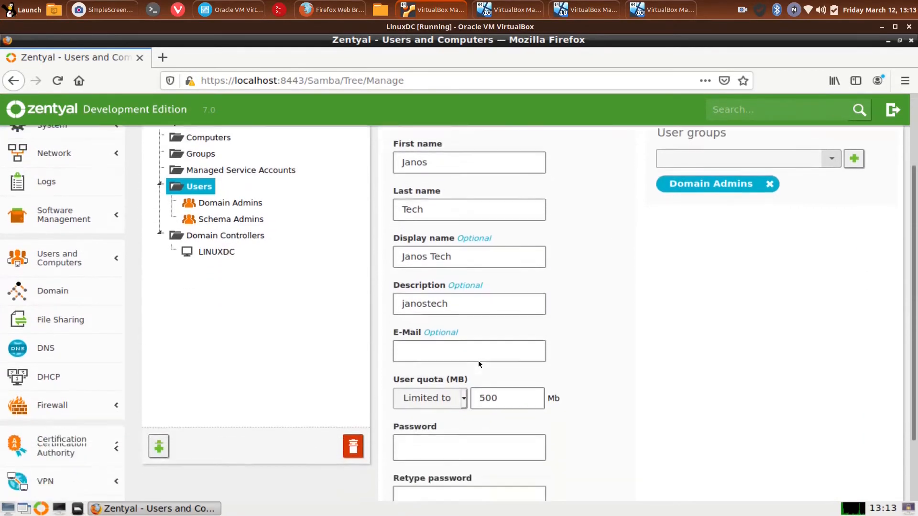
scroll(460, 452, up, 3)
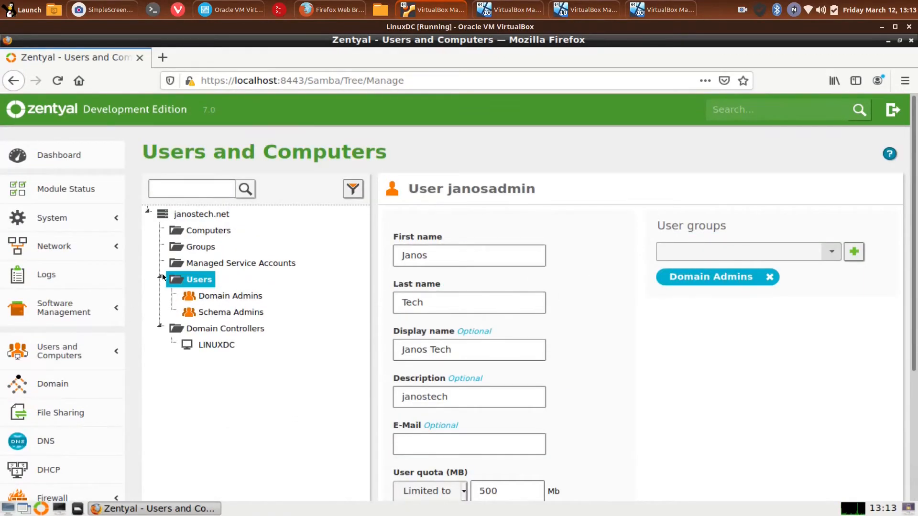
Add a security group named Marketing with the description "Marketing users" to the Groups container.
click(197, 249)
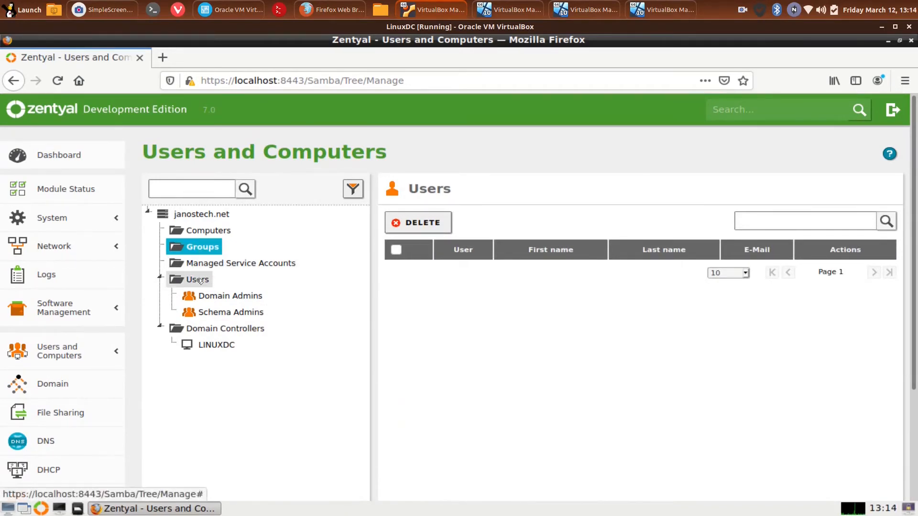
scroll(595, 353, down, 3)
click(159, 400)
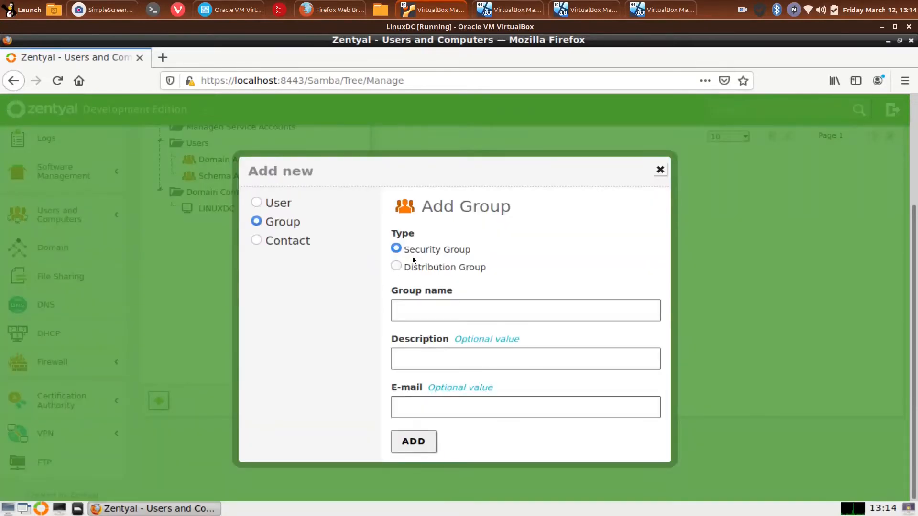
click(422, 316)
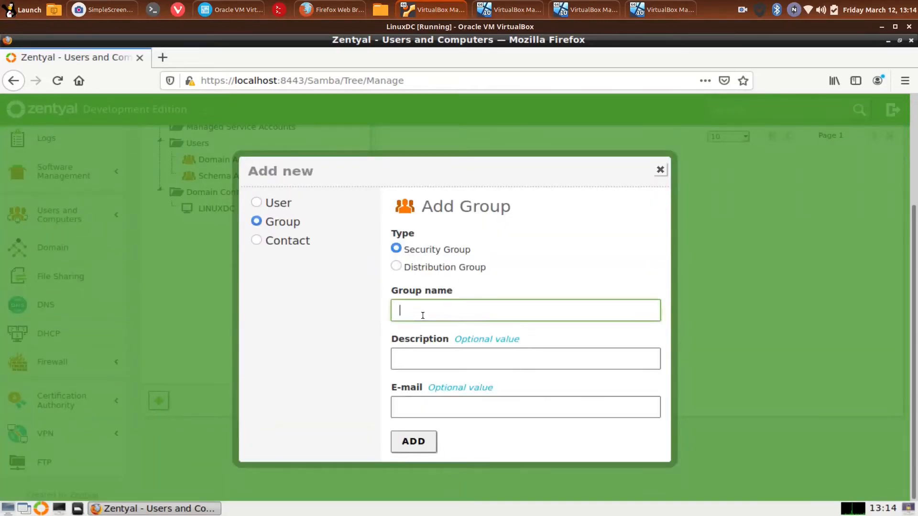
text(Marketing)
click(452, 362)
text(Marketing use)
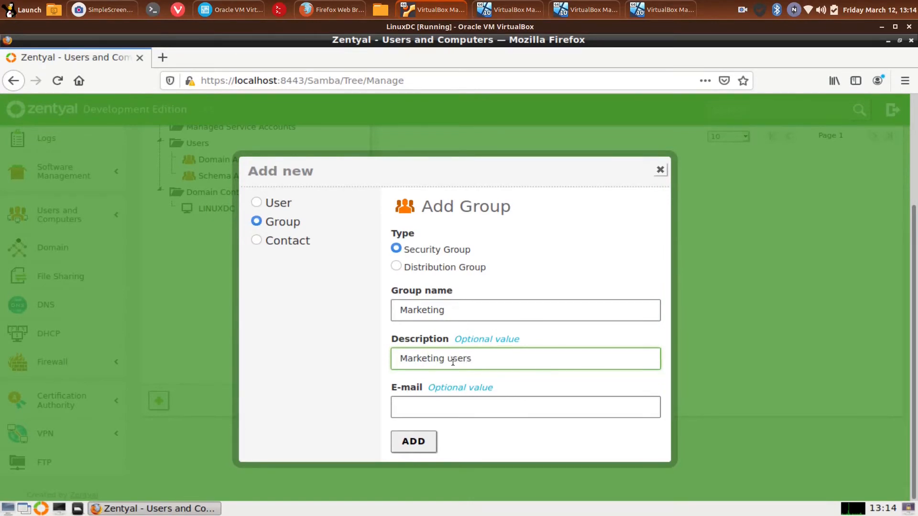
click(421, 440)
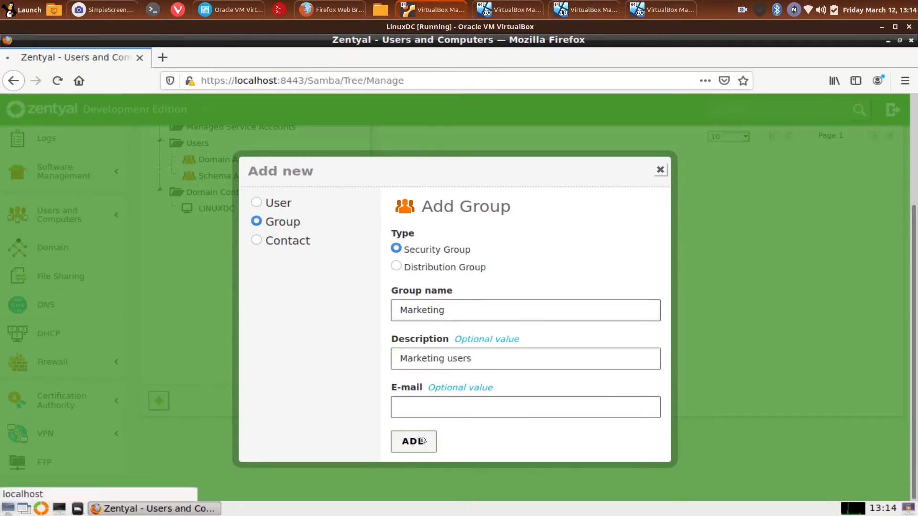
Add a security group named Finance with the description "Finance users" to the Groups container.
click(201, 246)
scroll(265, 295, down, 3)
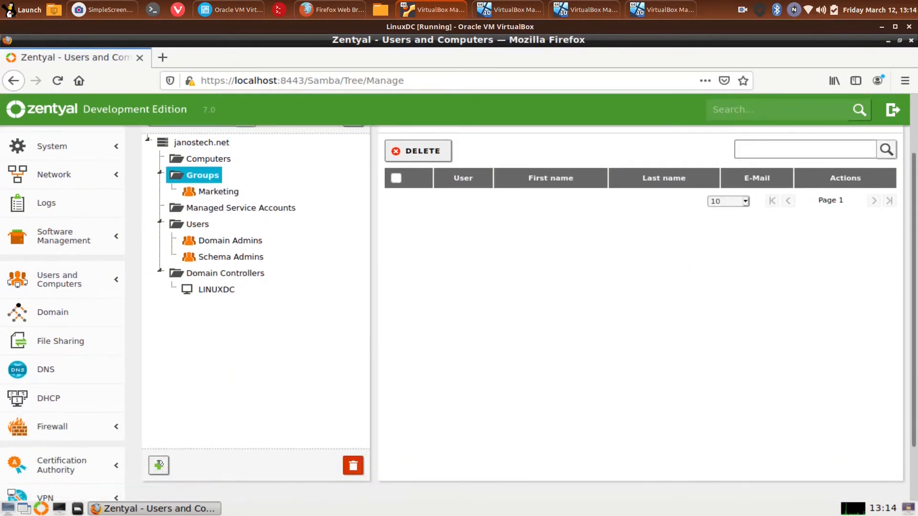
click(159, 464)
click(446, 312)
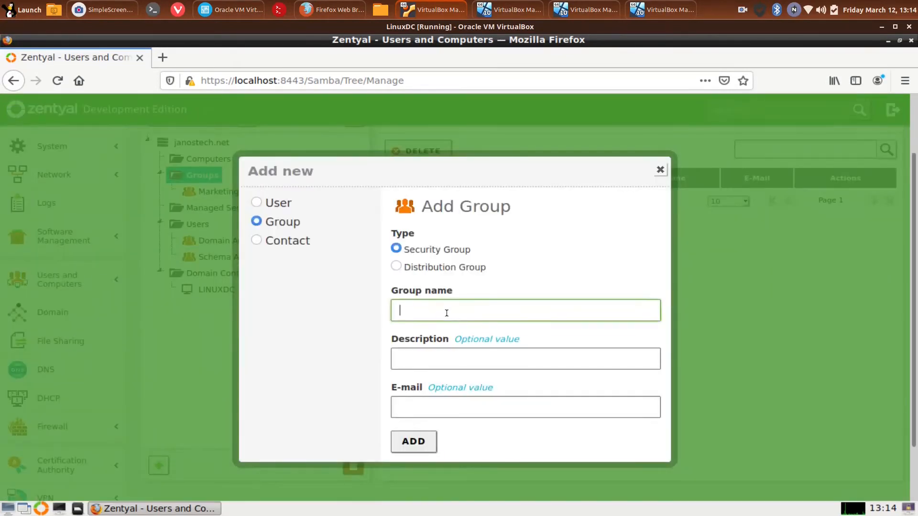
text(Finance)
click(441, 353)
text(Finance user)
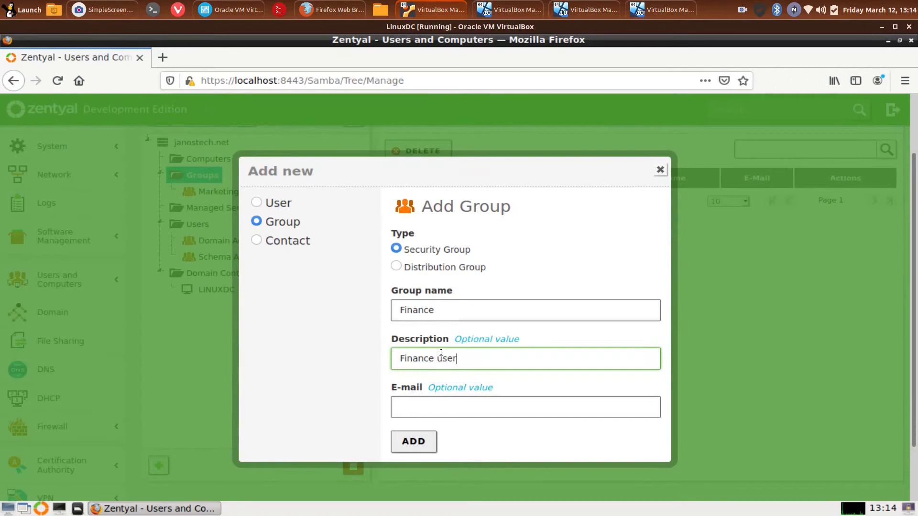
click(413, 441)
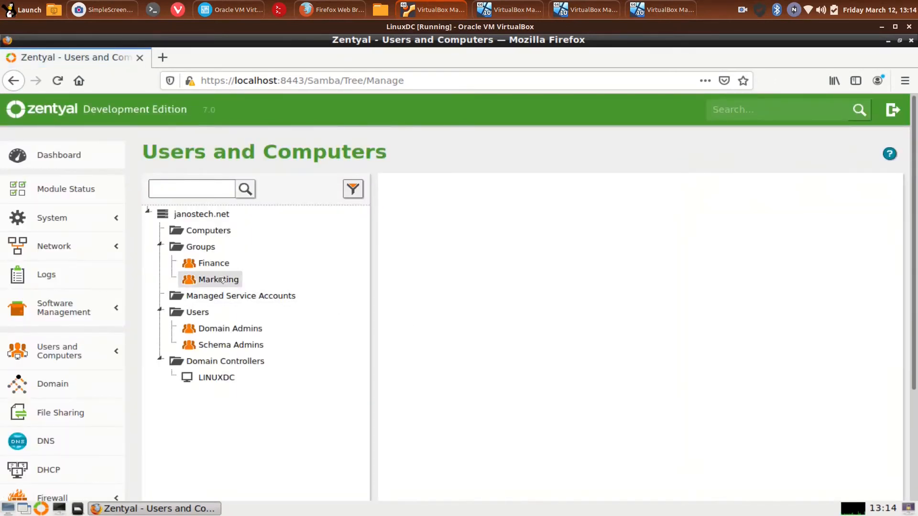
Review the Finance and Marketing groups and the contents of the Groups container.
click(215, 265)
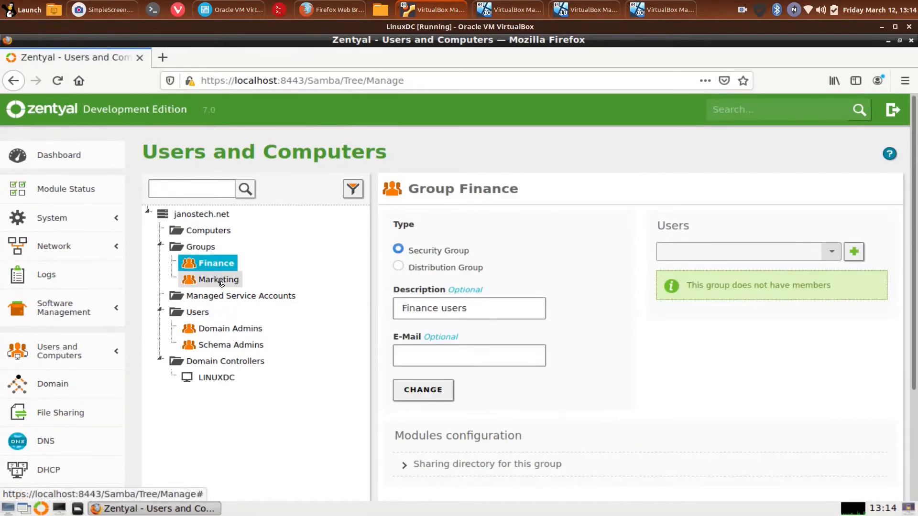
click(219, 280)
click(202, 248)
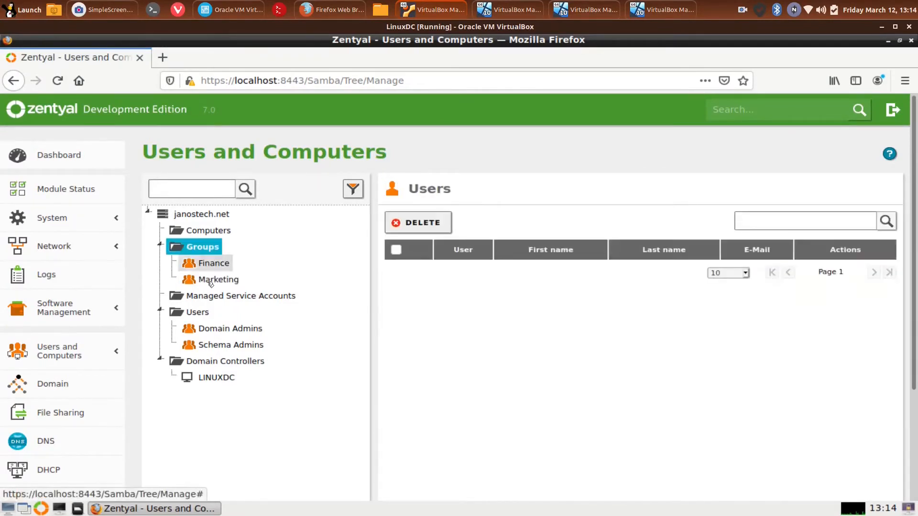
Start adding a finance user to the Users container, entering a user name with a dot between the department and the name.
click(199, 312)
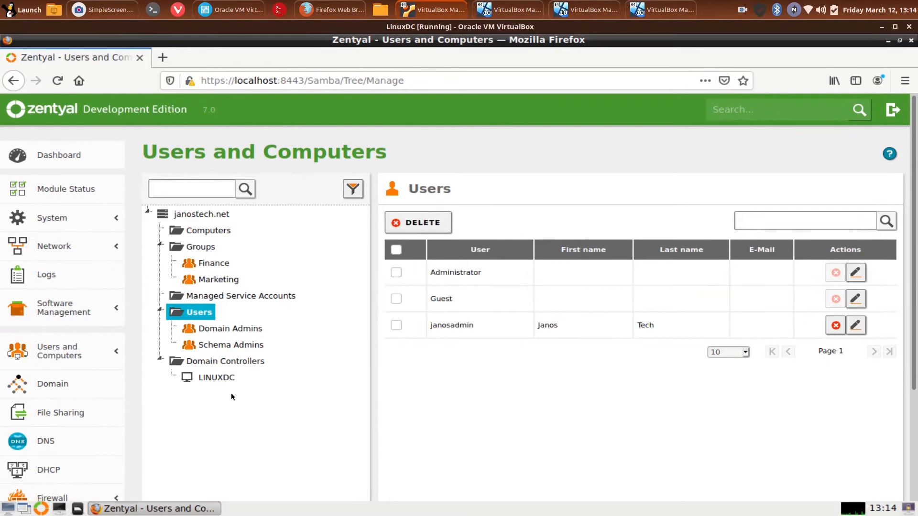
scroll(201, 422, down, 3)
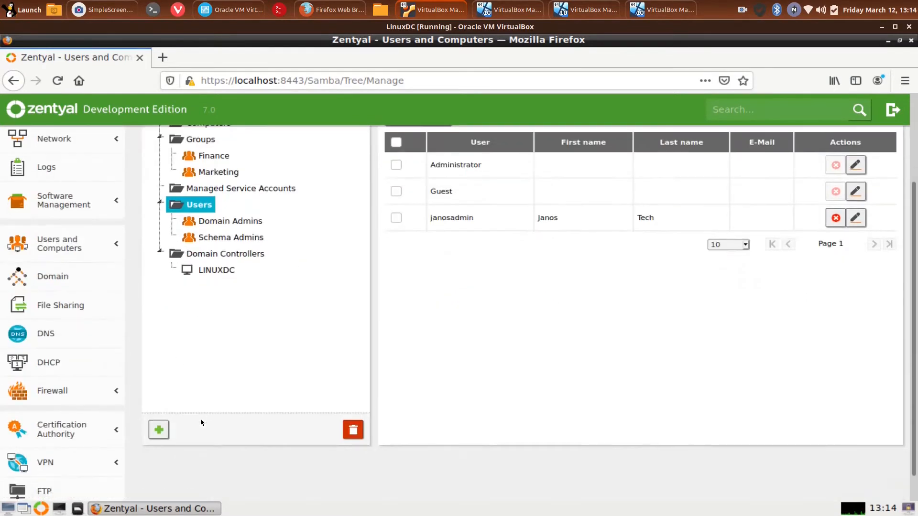
click(163, 430)
click(446, 253)
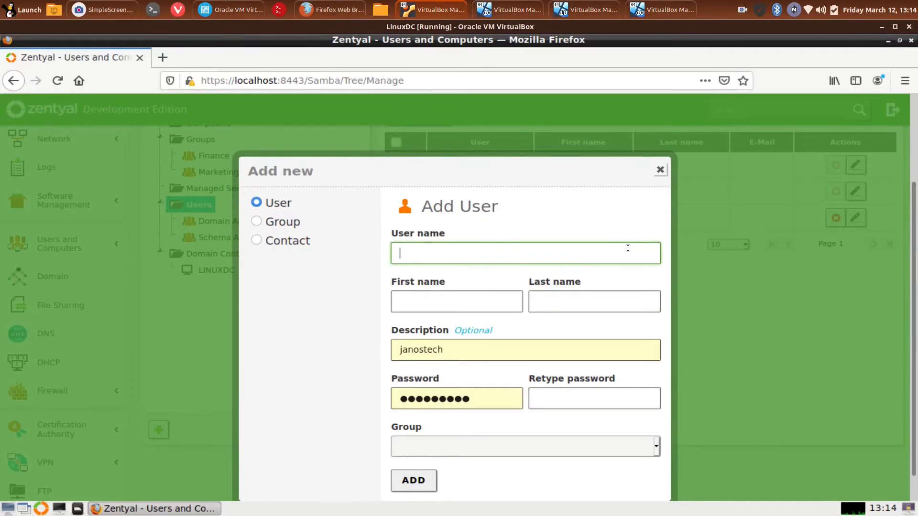
text(Finance Alice)
drag(470, 254, 370, 247)
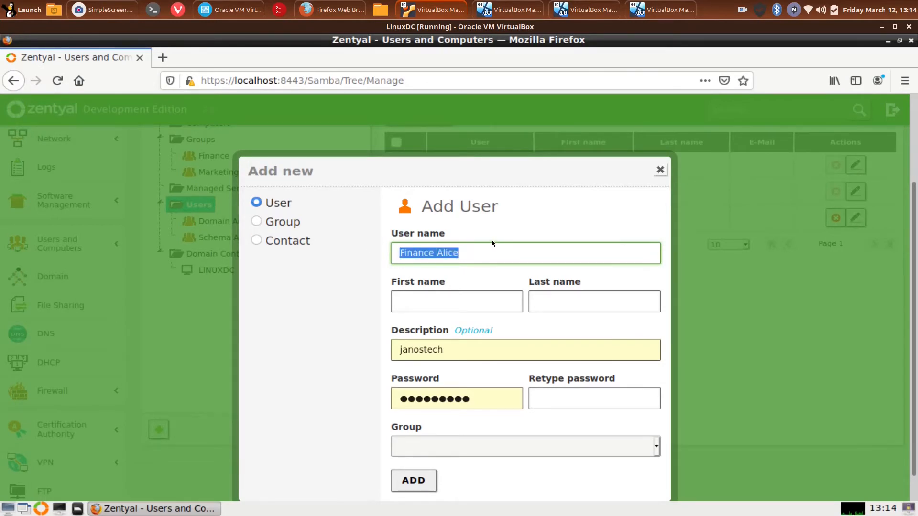
key(Right)
key(Left)
key(Left)
key(Left)
key(Left)
key(Left)
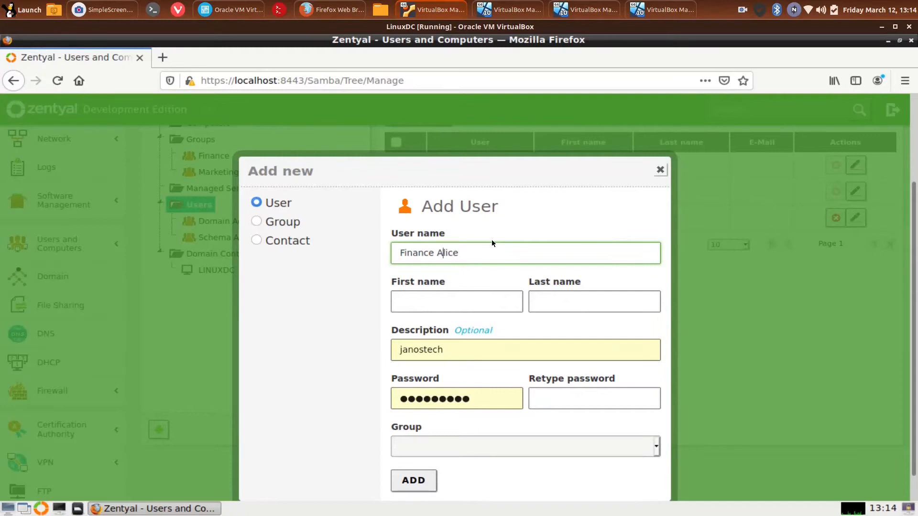
key(BackSpace)
text(.)
Fill in the finance user's first and last name and set the description to "FInance".
click(480, 306)
text(Finance)
key(Tab)
text(Alice)
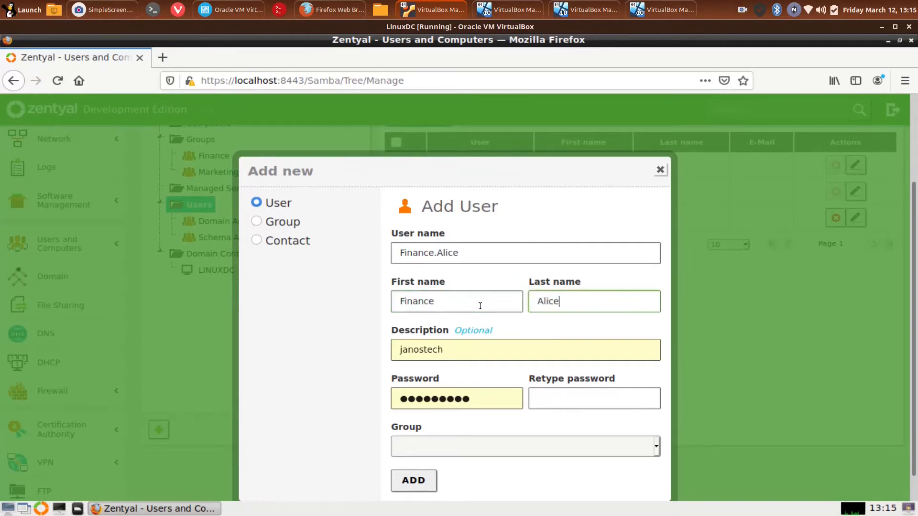
key(Tab)
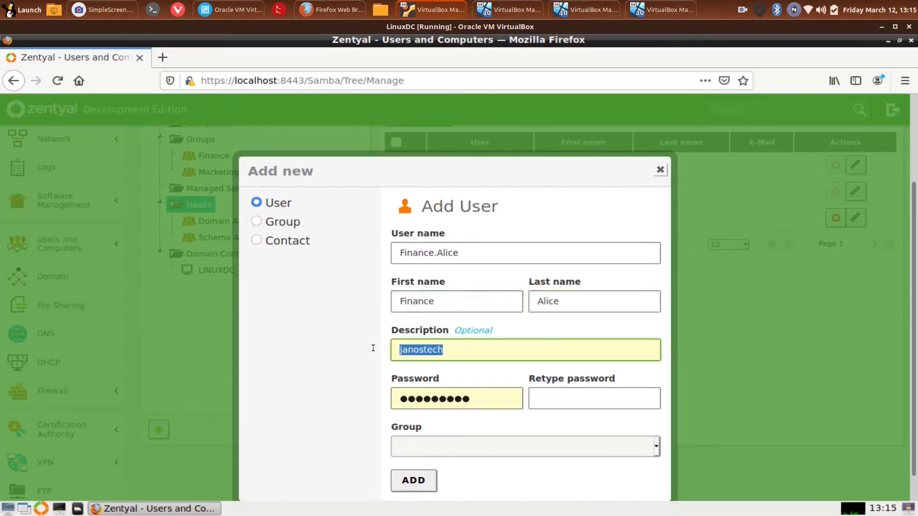
text(FInance)
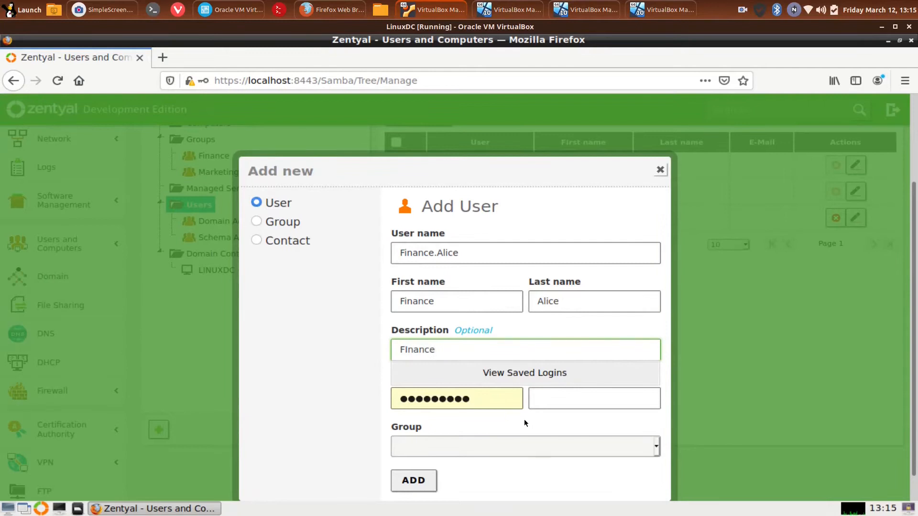
Replace the finance user's prefilled password with the account password and enter it again as confirmation.
drag(485, 401, 357, 401)
text(••••••••)
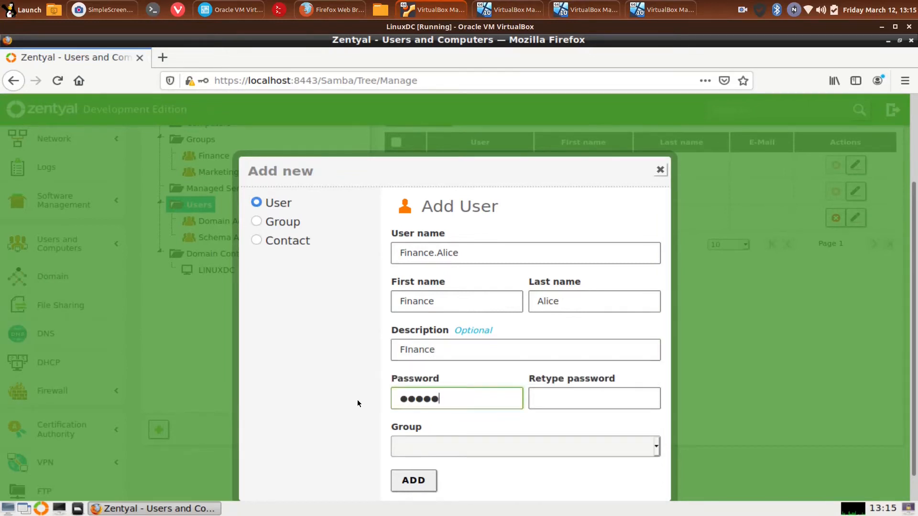
text(•)
key(Tab)
text(••••••••)
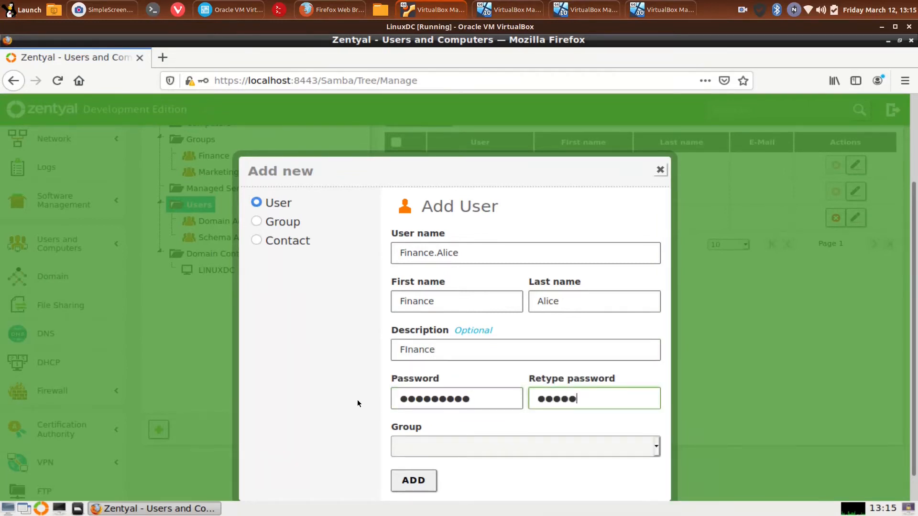
text(•)
Choose a group and create the finance user without saving the login in the browser, and reopen the Users container.
scroll(573, 371, down, 1)
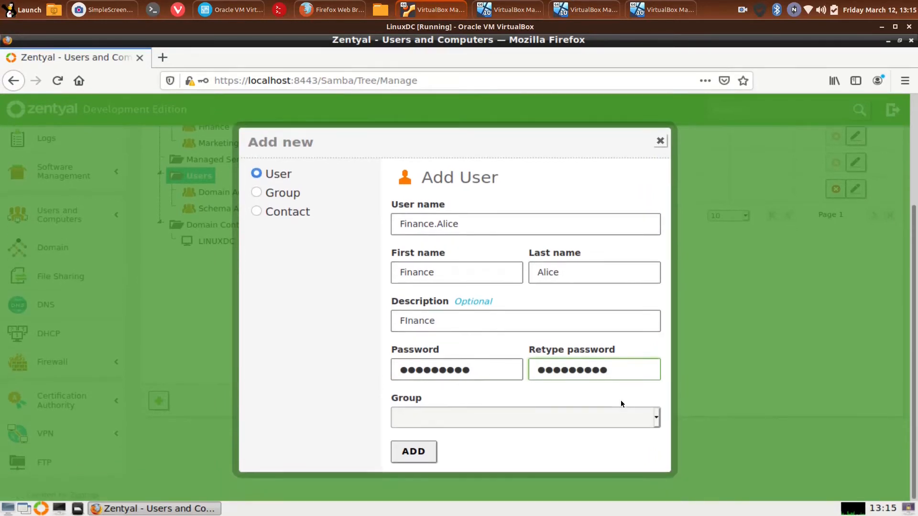
click(618, 412)
click(512, 465)
click(421, 450)
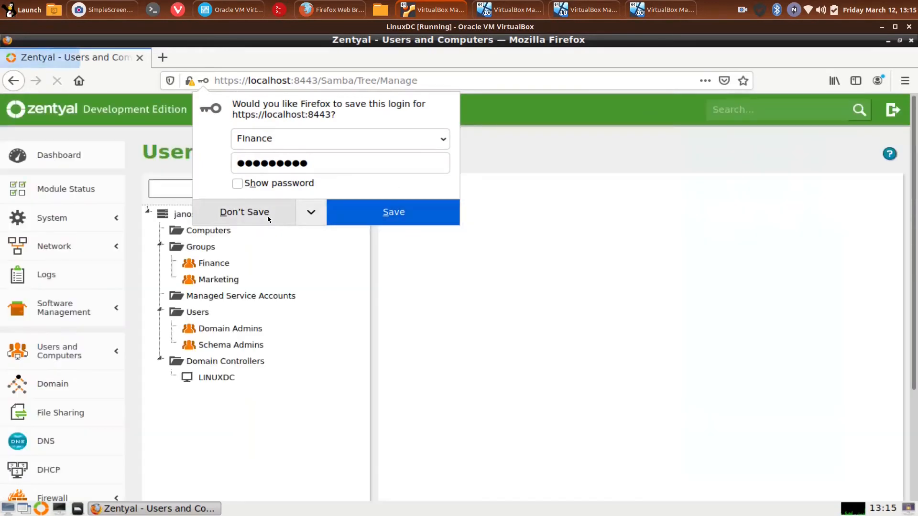
click(268, 217)
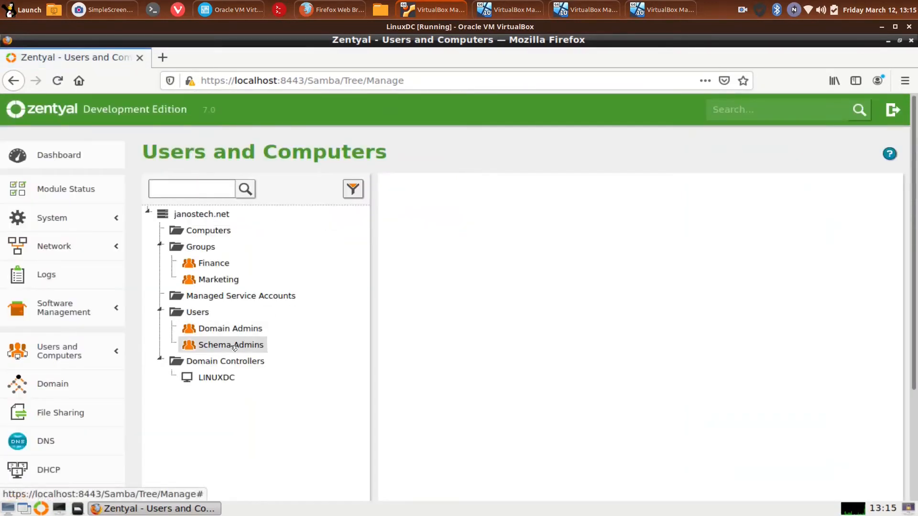
click(199, 311)
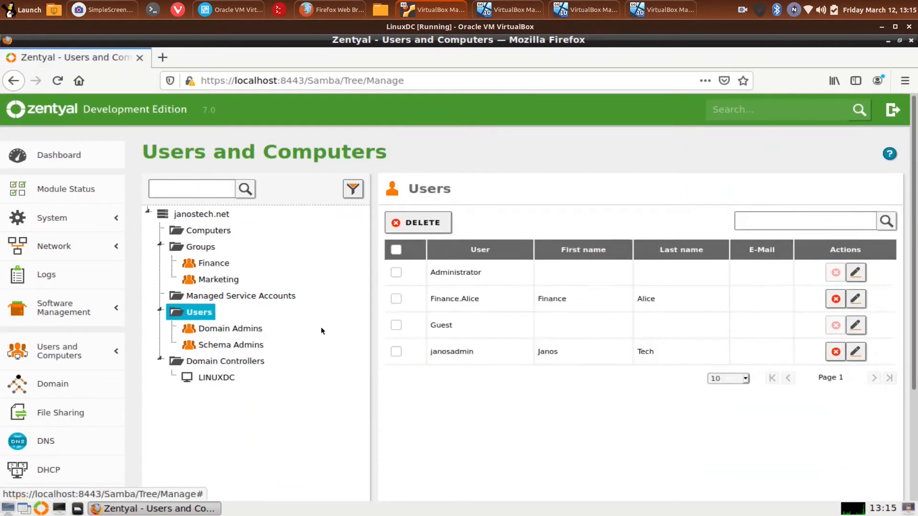
Start adding a marketing user to the Users container, entering a user name with a dot between the department and the name.
scroll(320, 331, down, 3)
click(162, 401)
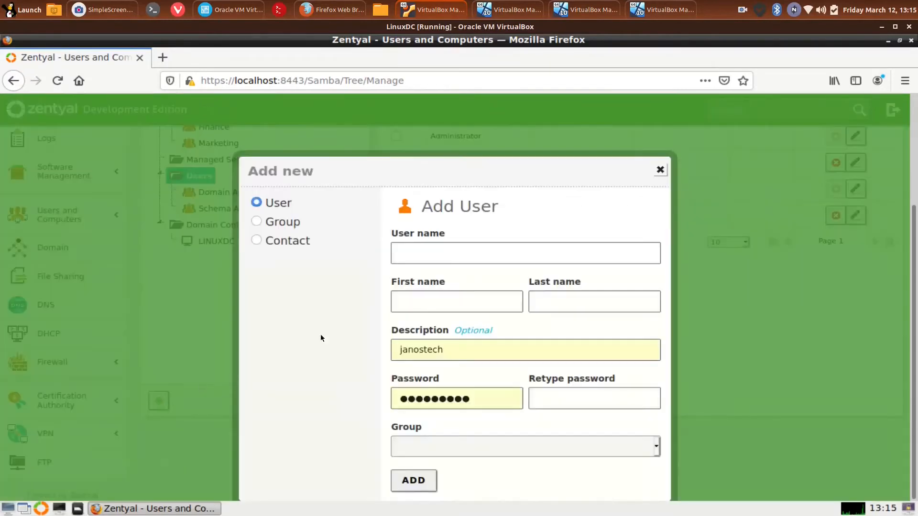
click(432, 253)
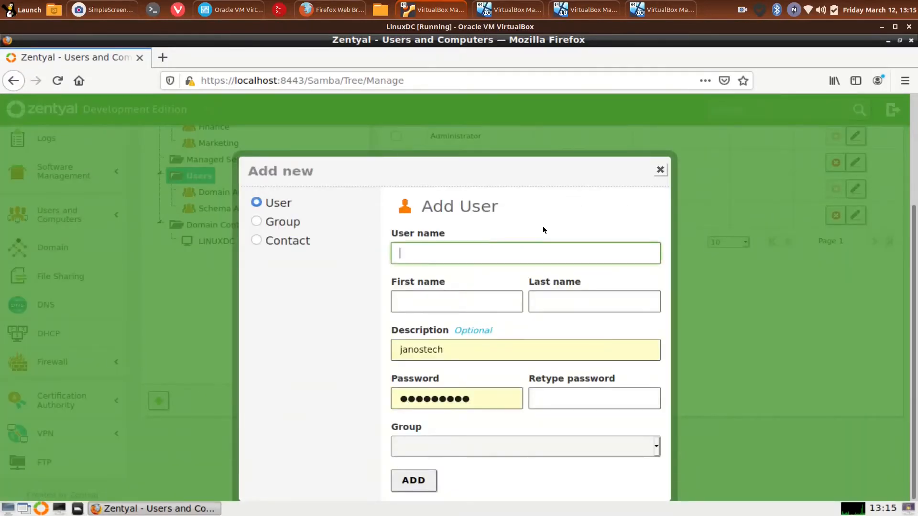
text(Marketing.Jessica)
Fill in the marketing user's first and last name and set the description to "Marketing user".
click(482, 301)
text(Marketing)
key(Tab)
text(Jessica)
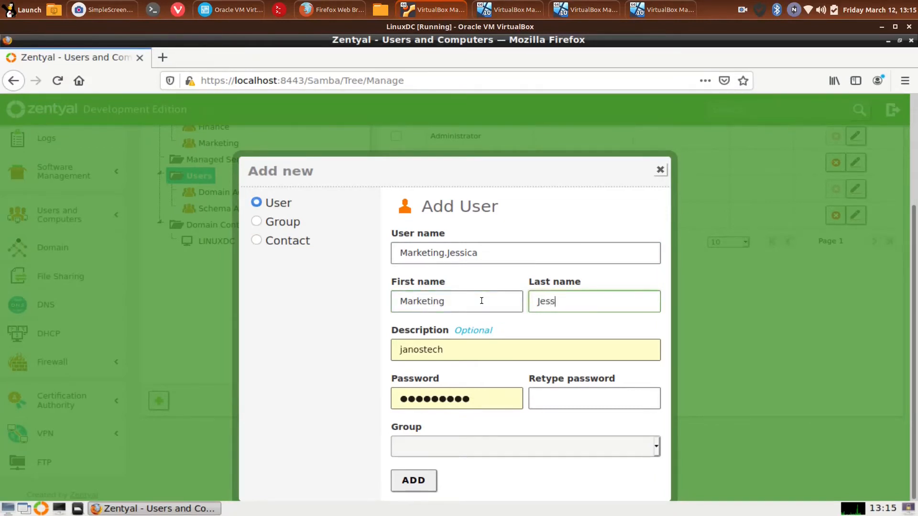
key(Tab)
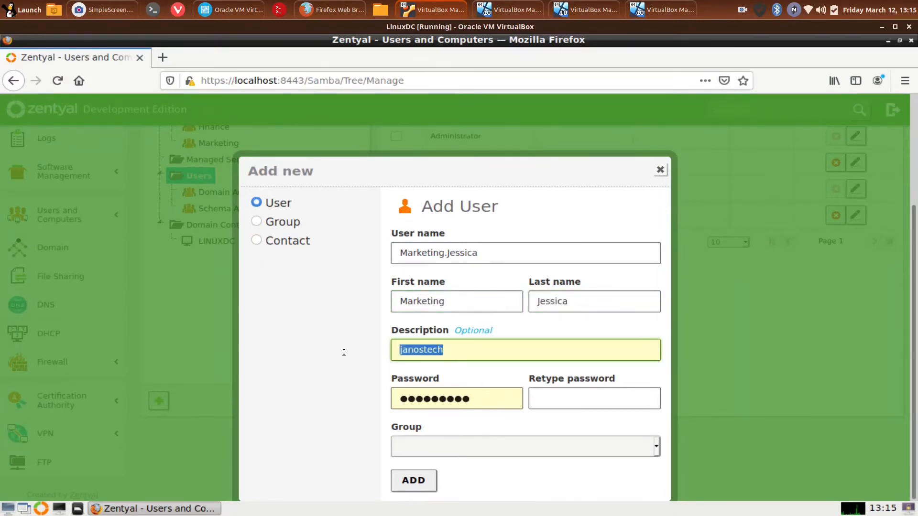
text(Marketing user)
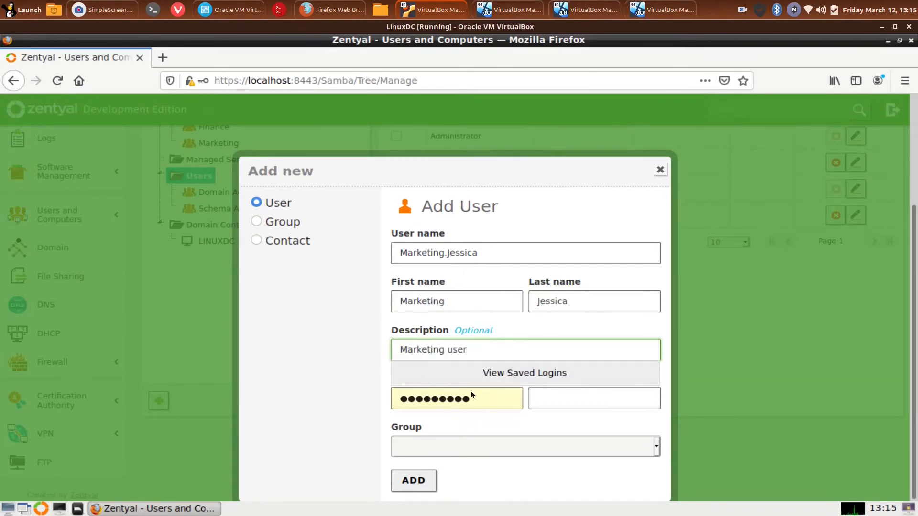
Replace the marketing user's prefilled password with the account password and enter it again as confirmation.
key(Tab)
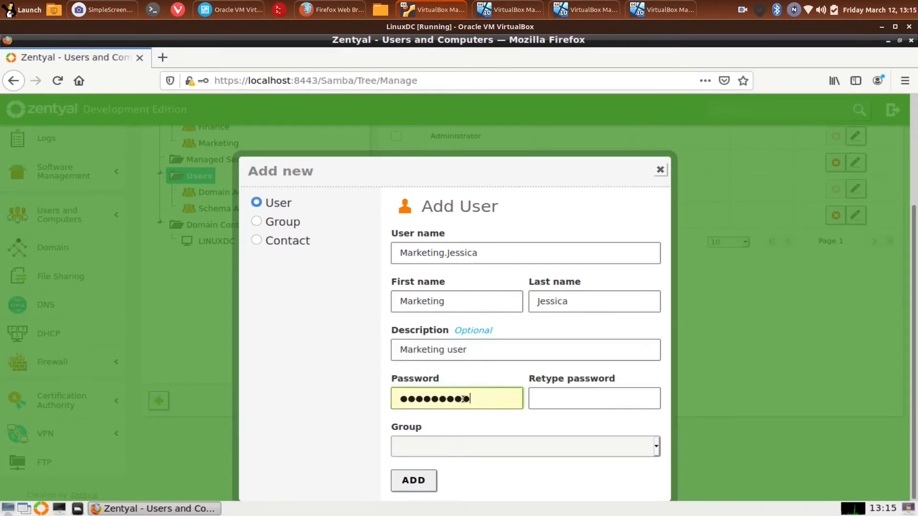
text(●●●●●●●●●)
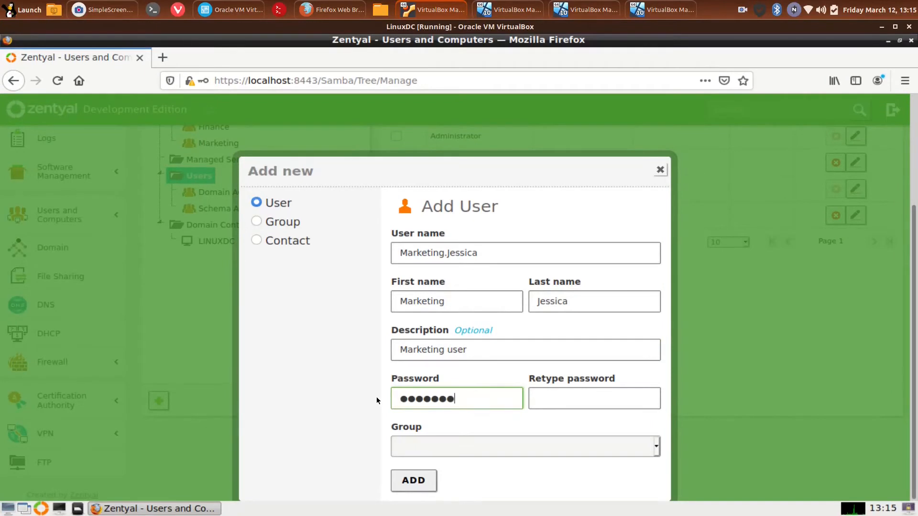
key(Tab)
text(●●●●●●●●●)
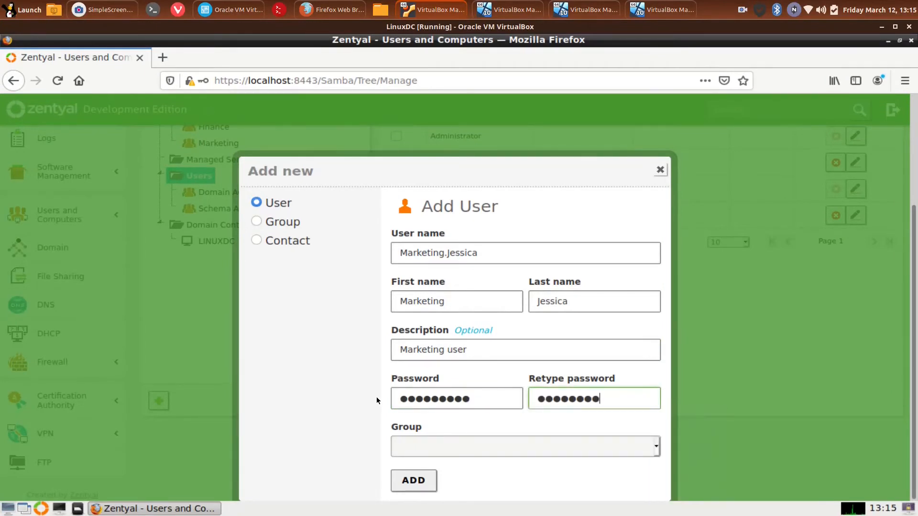
Assign the Marketing group, create the user without saving the login in the browser, and reopen the Users container.
click(550, 452)
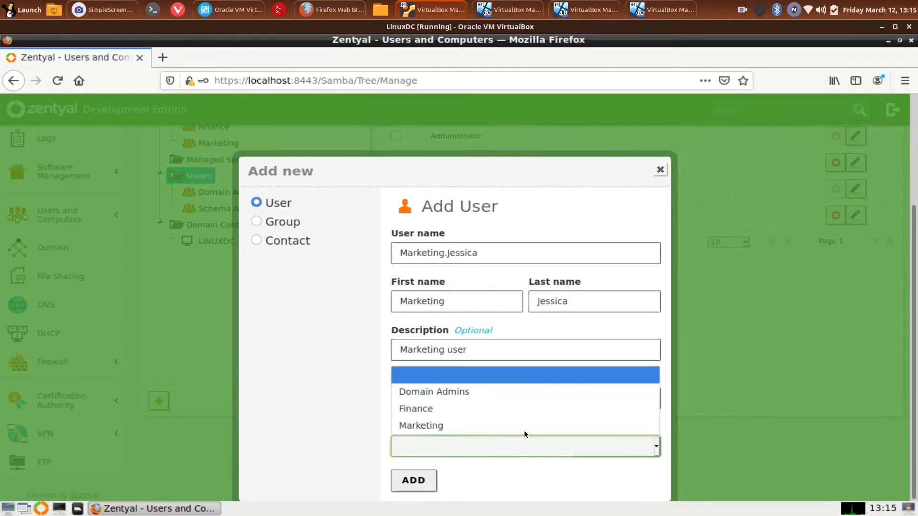
click(515, 425)
click(414, 481)
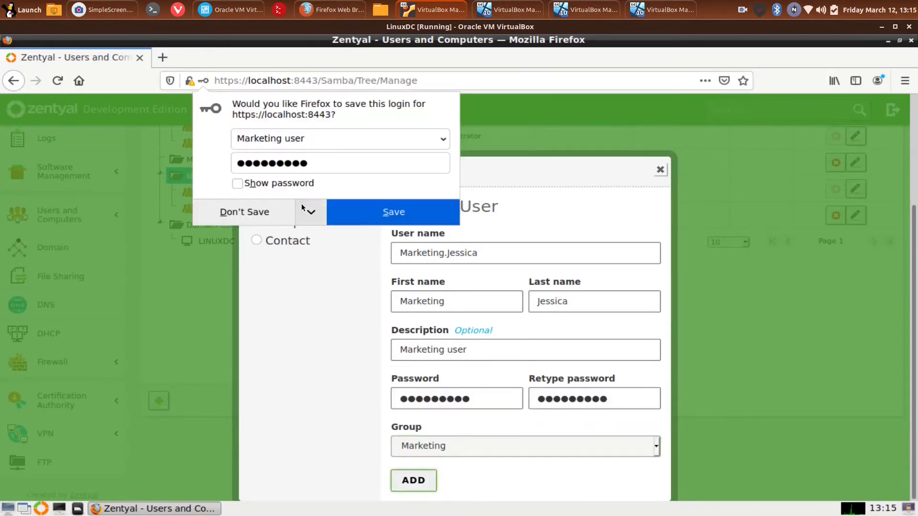
click(242, 212)
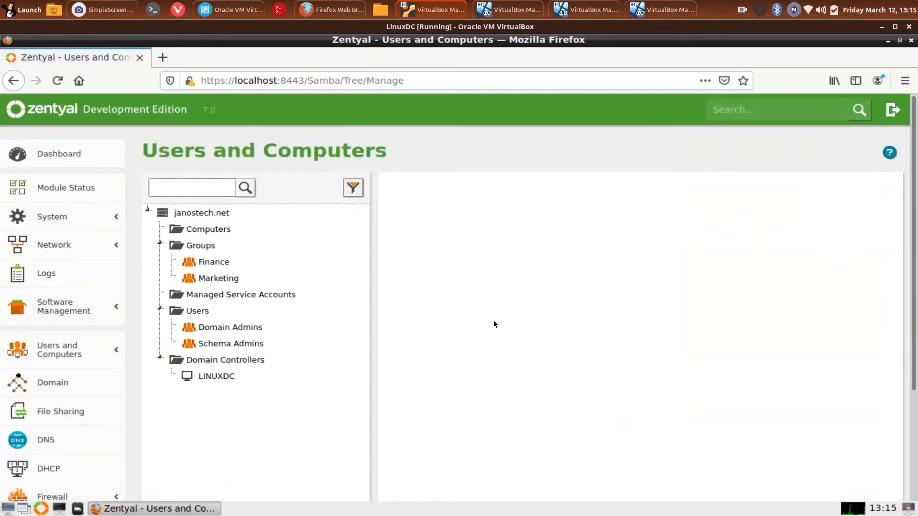
scroll(335, 277, down, 1)
click(201, 282)
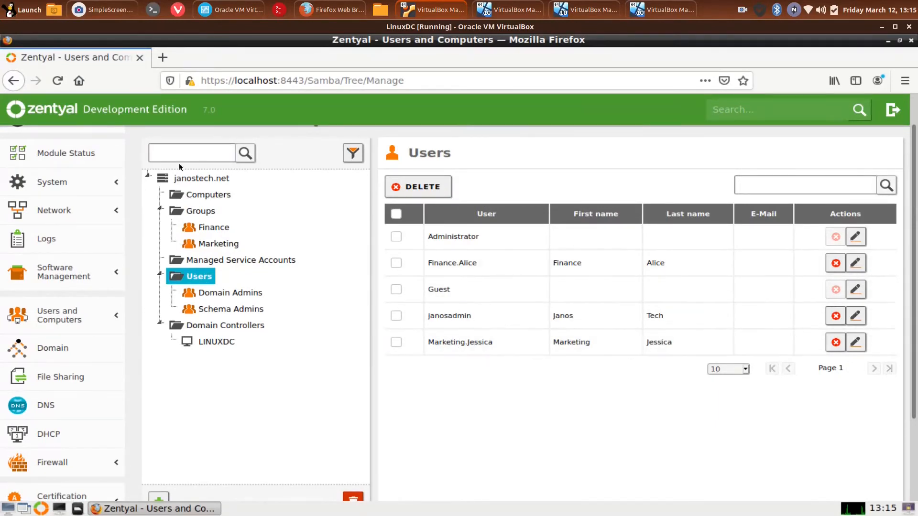
Start adding a general user to the Users container, entering a user name that joins the first and last name with a dot.
scroll(311, 390, down, 3)
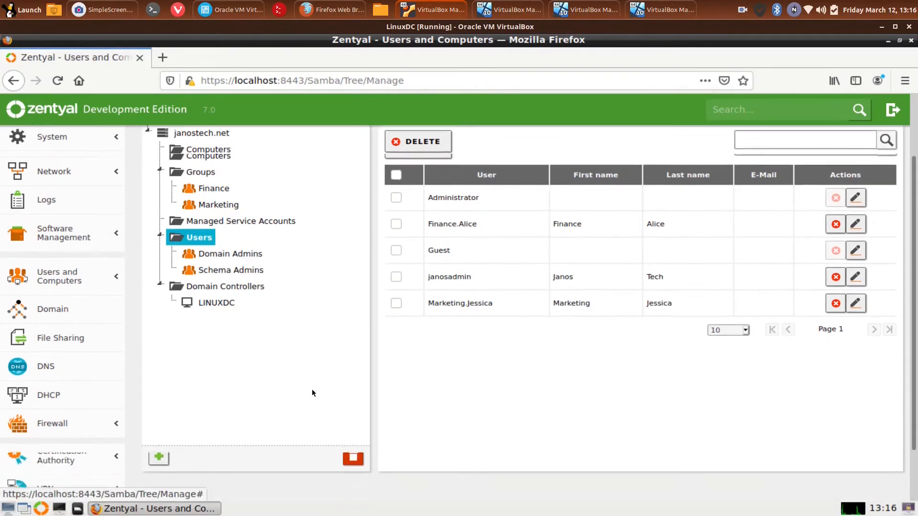
click(158, 401)
click(420, 252)
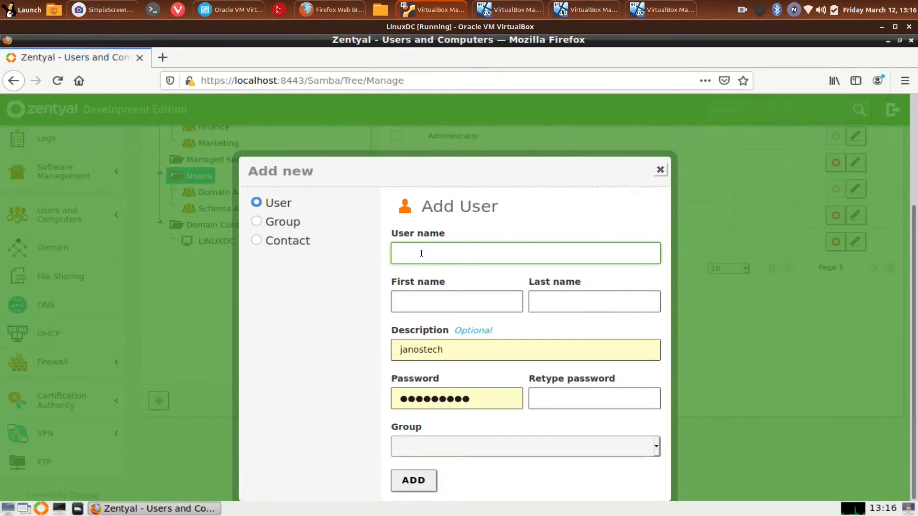
text(Janos.User)
Fill in the general user's first and last name and set the description to "User".
click(439, 301)
text(Janos)
key(Tab)
text(User)
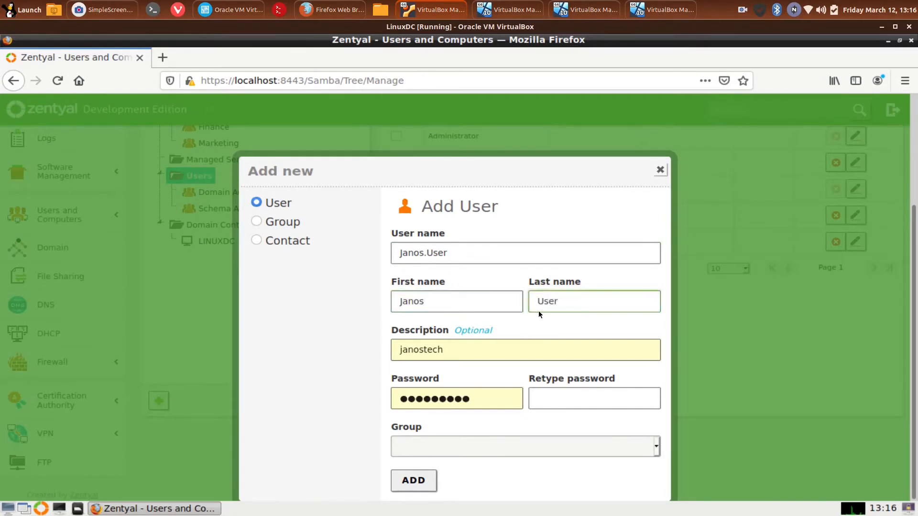
key(Tab)
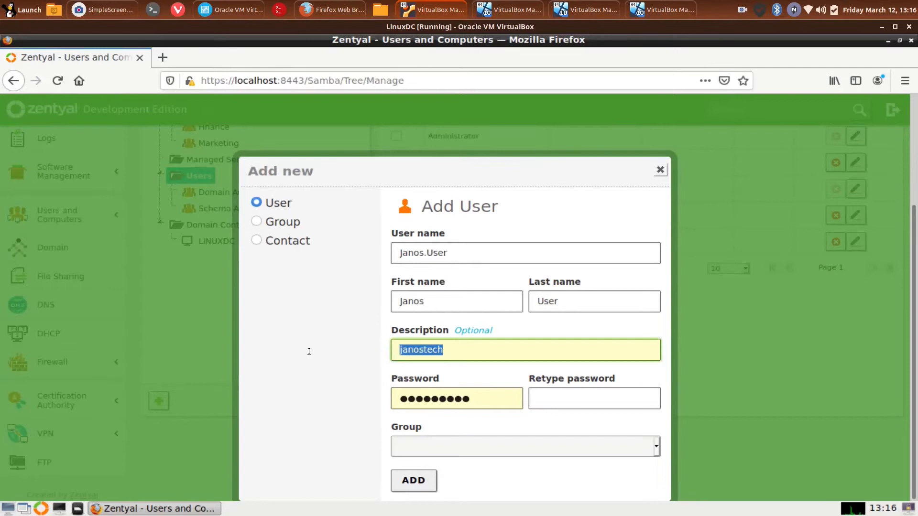
text(User)
Replace the general user's prefilled password with the account password, confirm it, and re-enter the first password field so both match.
drag(511, 397, 357, 398)
text(********)
key(Tab)
text(*********)
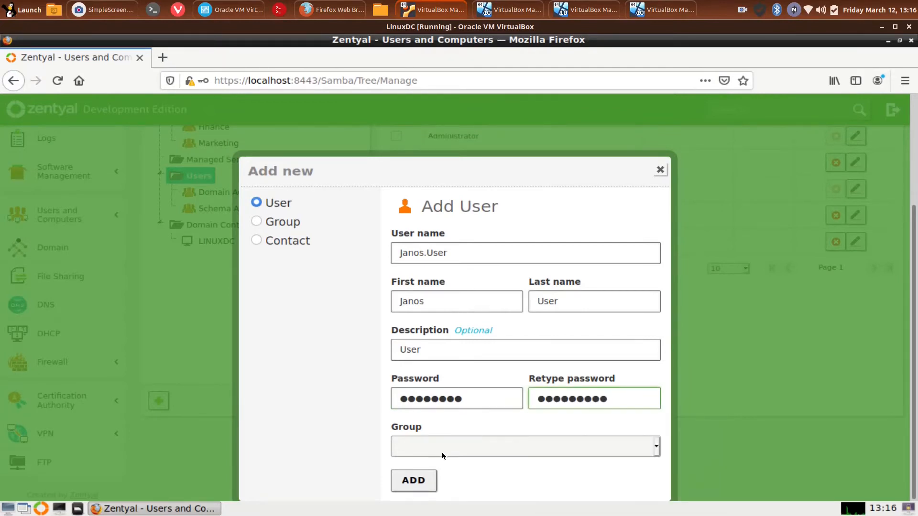
click(478, 401)
key(ctrl+a)
text(*********)
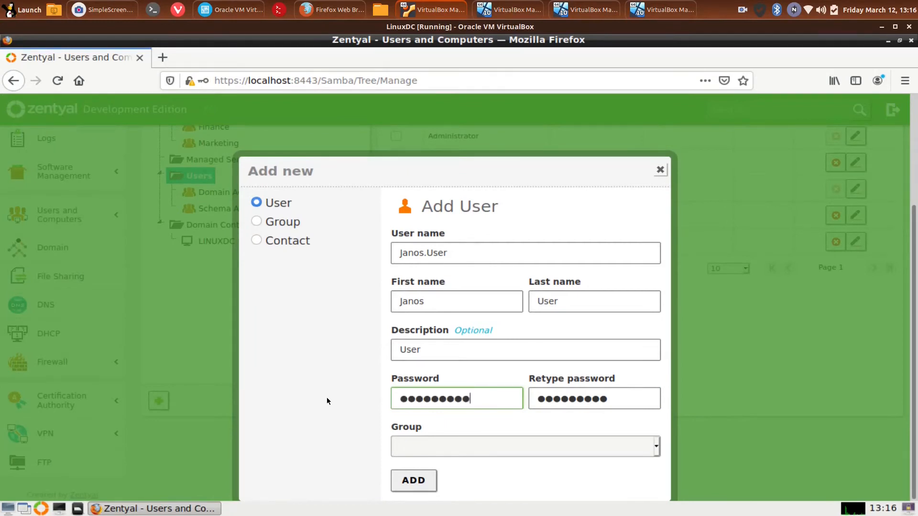
Create the general user without a group, decline saving the login in the browser, and reopen the Users container.
click(413, 481)
click(254, 217)
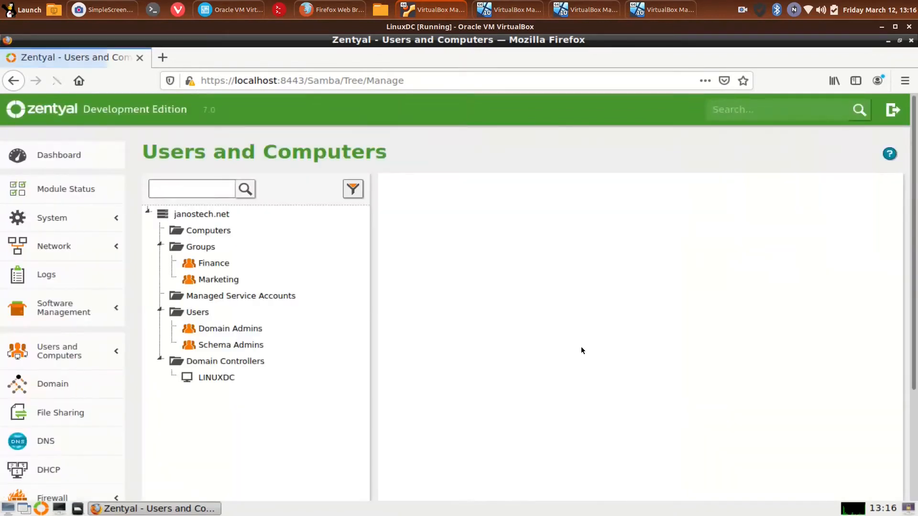
click(201, 313)
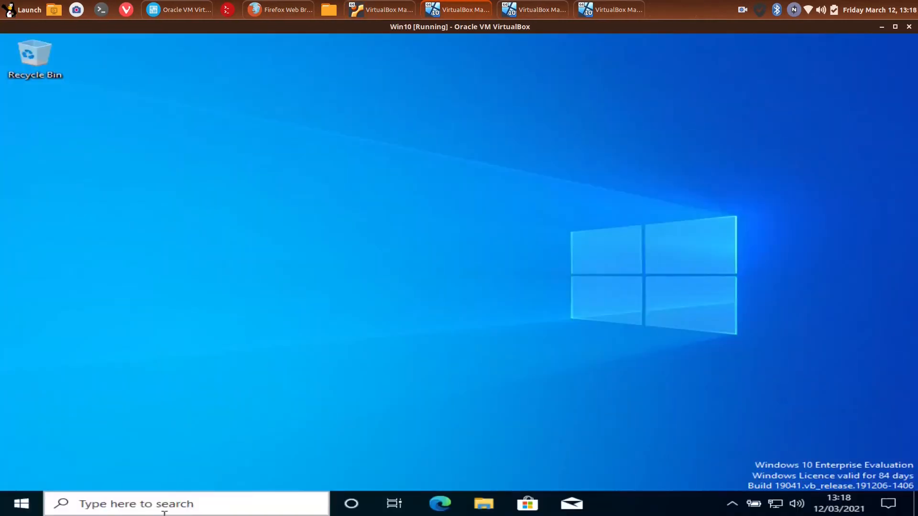
On the Win10 virtual machine, open the Control Panel's System page and bring up the computer name and domain settings.
click(164, 505)
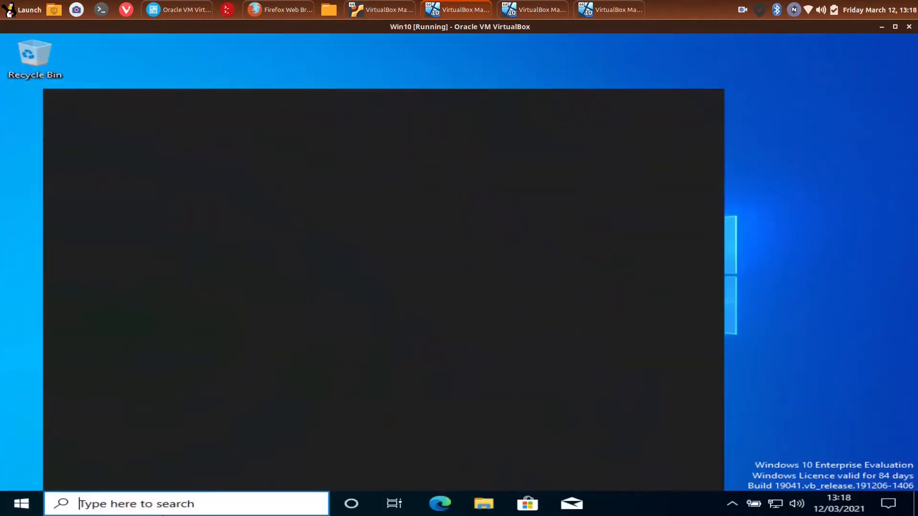
text(control)
key(Return)
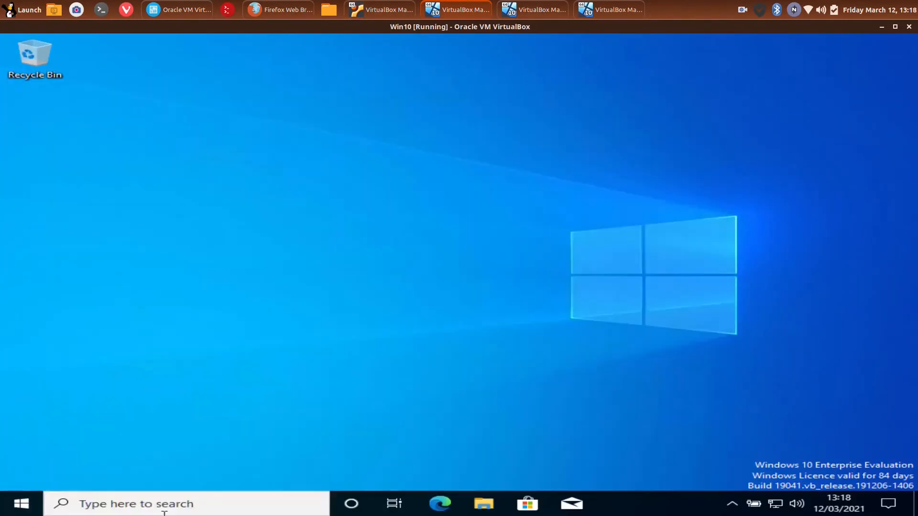
scroll(416, 347, down, 3)
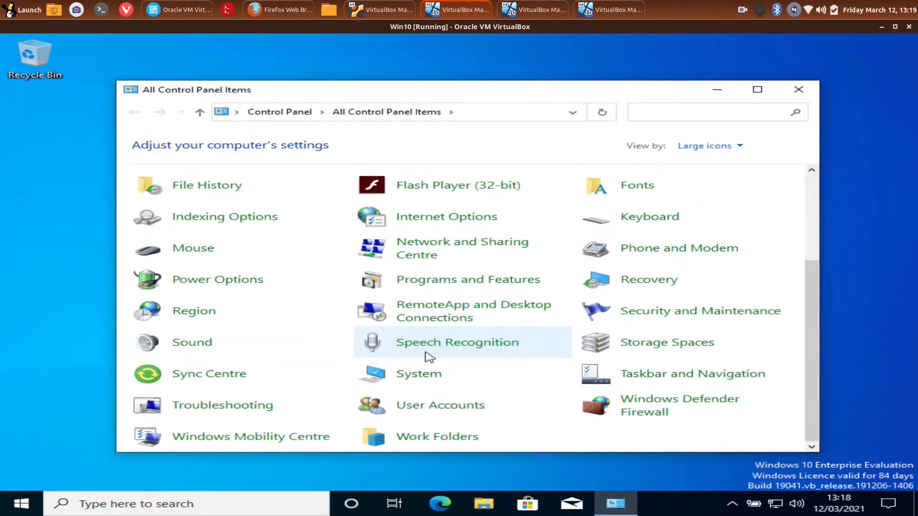
right_click(417, 375)
click(436, 376)
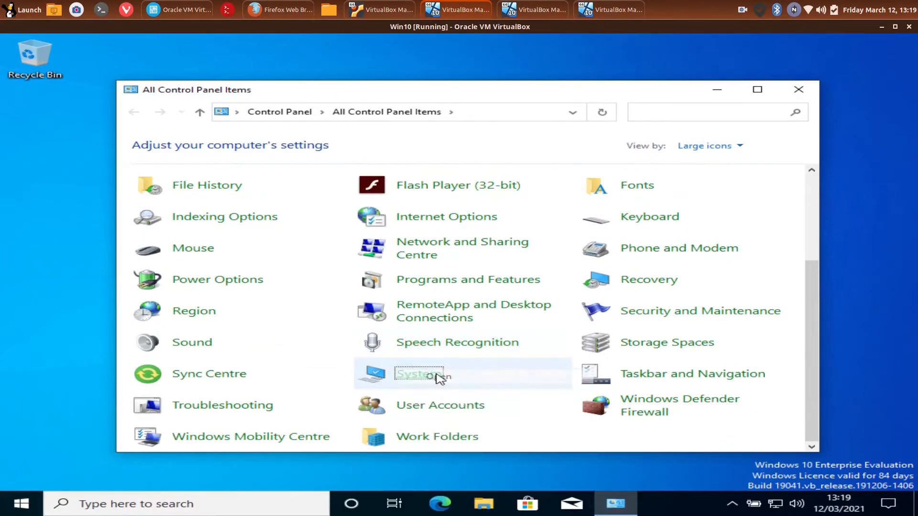
click(758, 325)
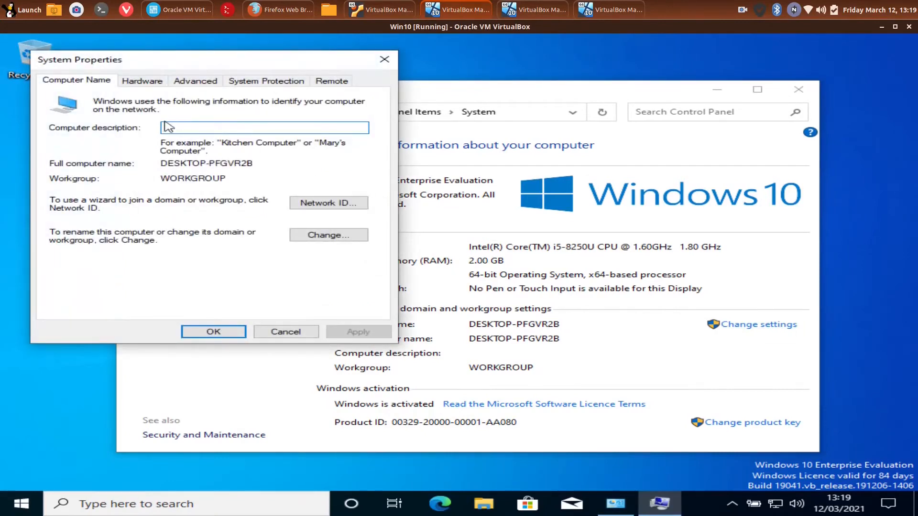
Open the computer name and domain changes and set the computer name to Desktop1.
click(319, 239)
drag(167, 155, 35, 156)
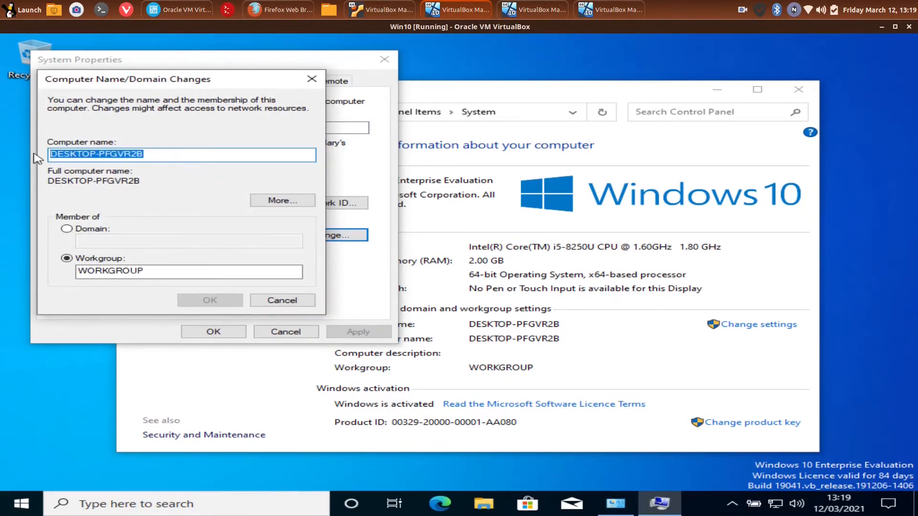
text(Desktop1)
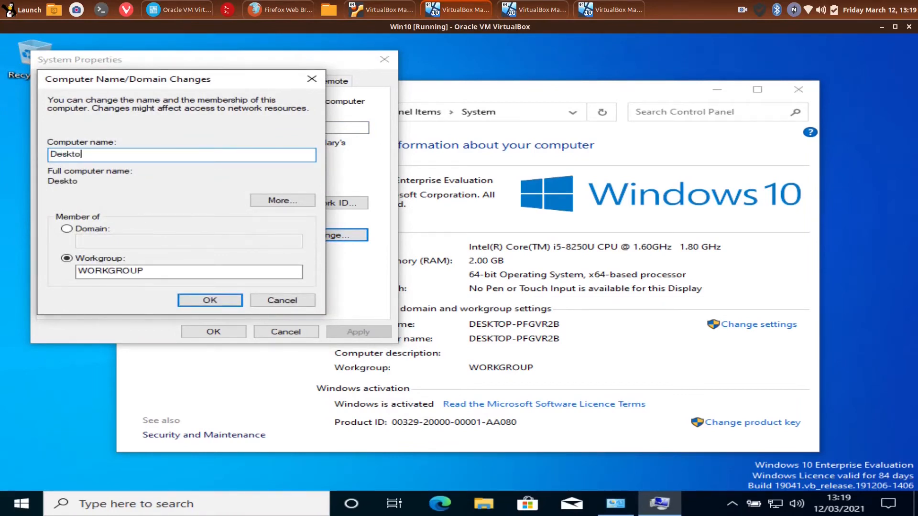
Make the computer a member of the domain janostech.net instead of a workgroup and submit the change.
click(92, 228)
click(103, 239)
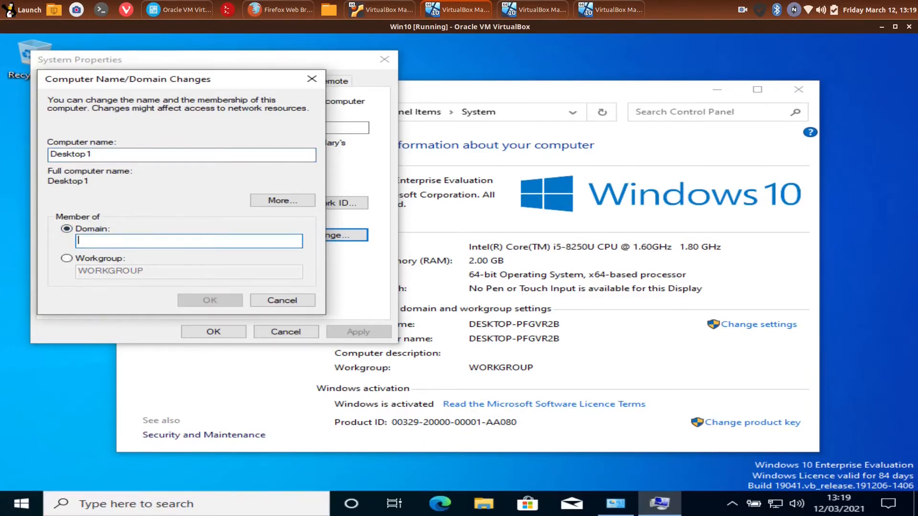
text(janostech.net)
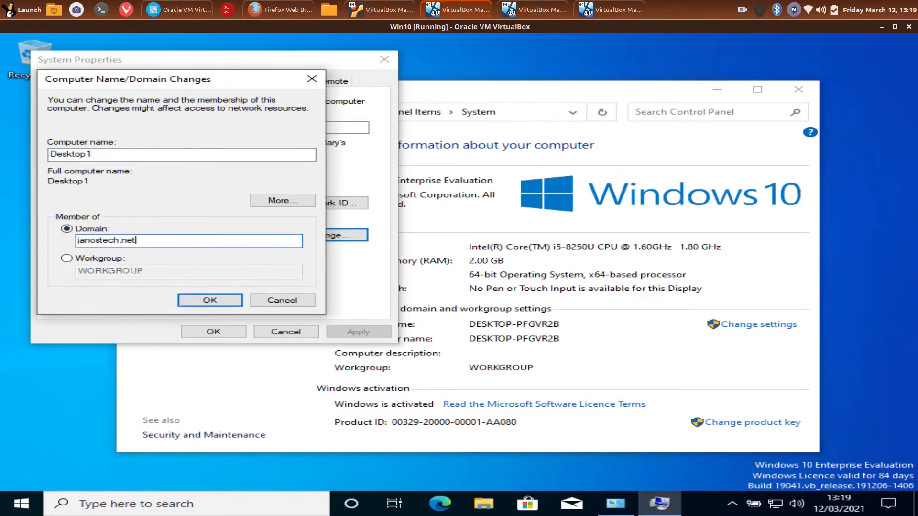
click(220, 300)
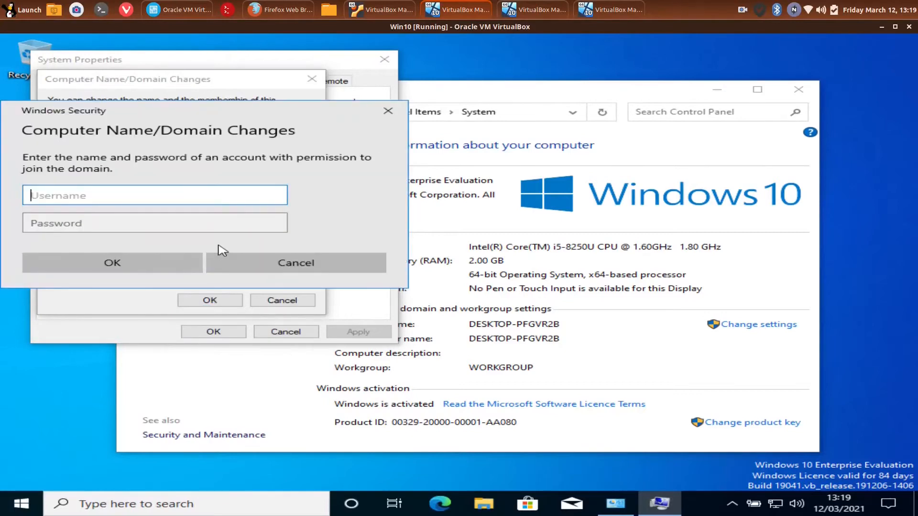
Authorize the domain join with the domain administrator's user name and account password.
text(janosadmin)
key(Tab)
text(•••••••••)
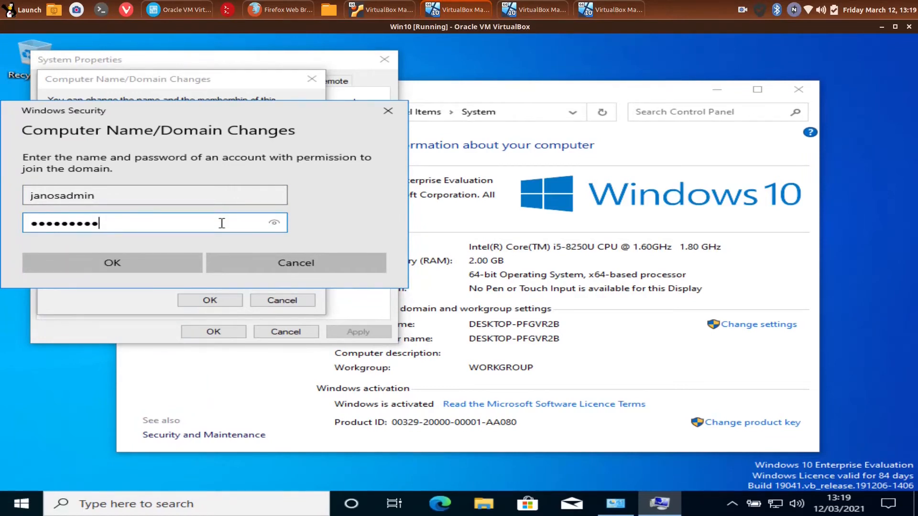
key(Return)
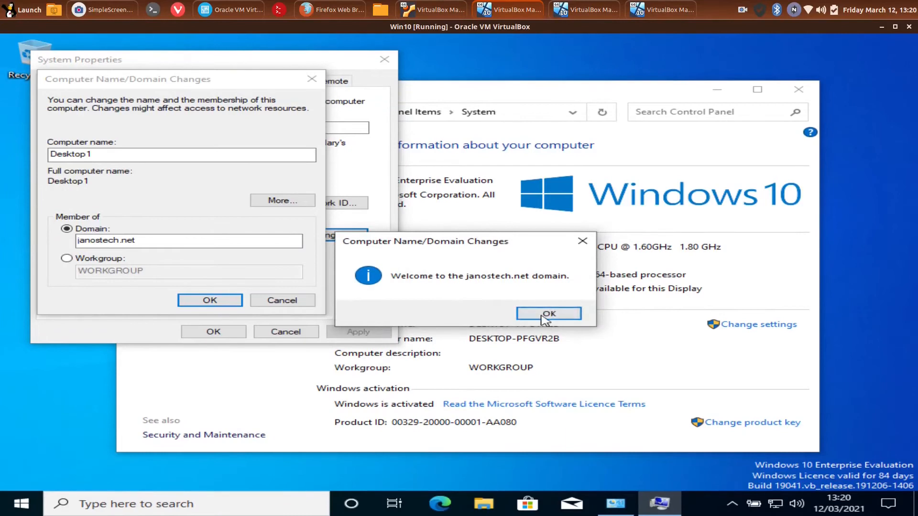
Acknowledge the domain welcome and restart notices and close System Properties.
click(543, 316)
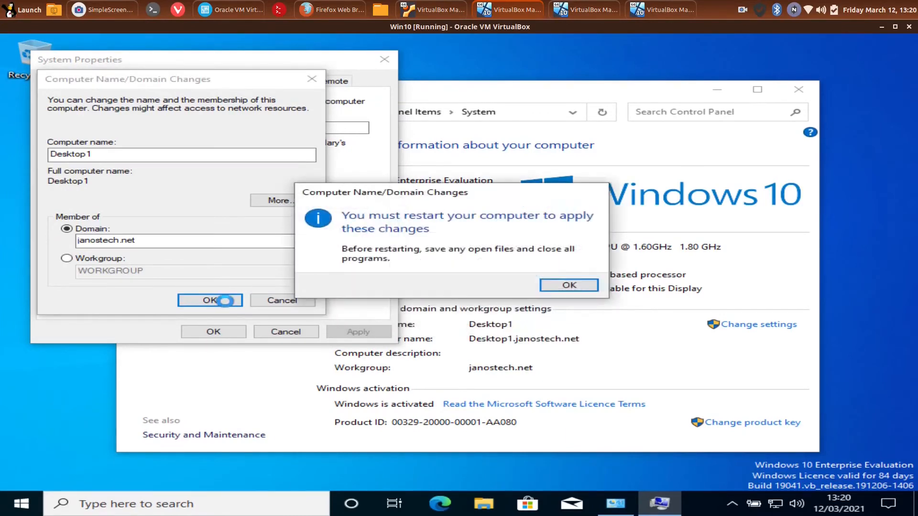
click(565, 284)
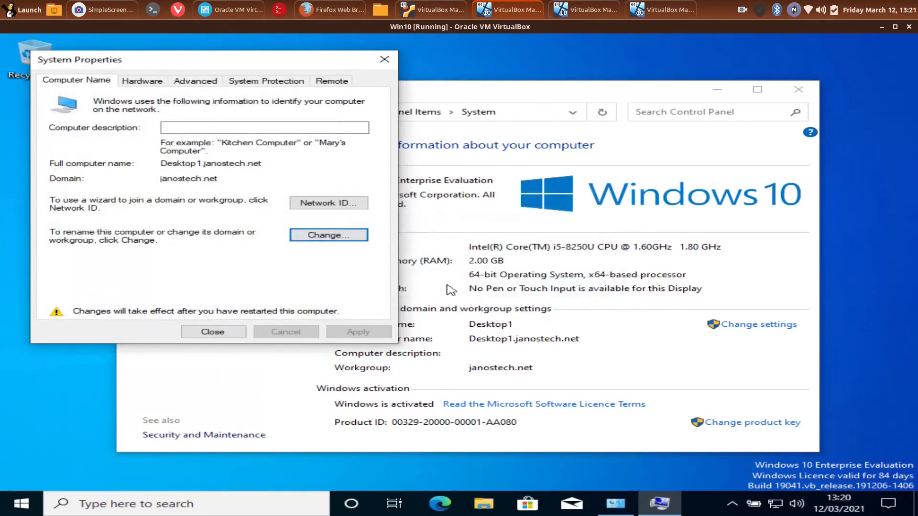
click(212, 332)
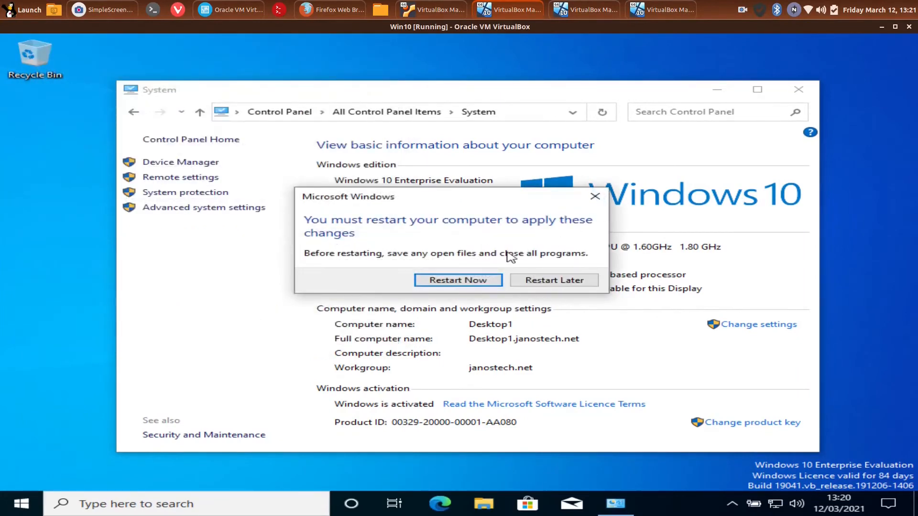
Restart the Win10 client to apply the domain join, and check the domain user list on LinuxDC for a sign-in account.
click(483, 289)
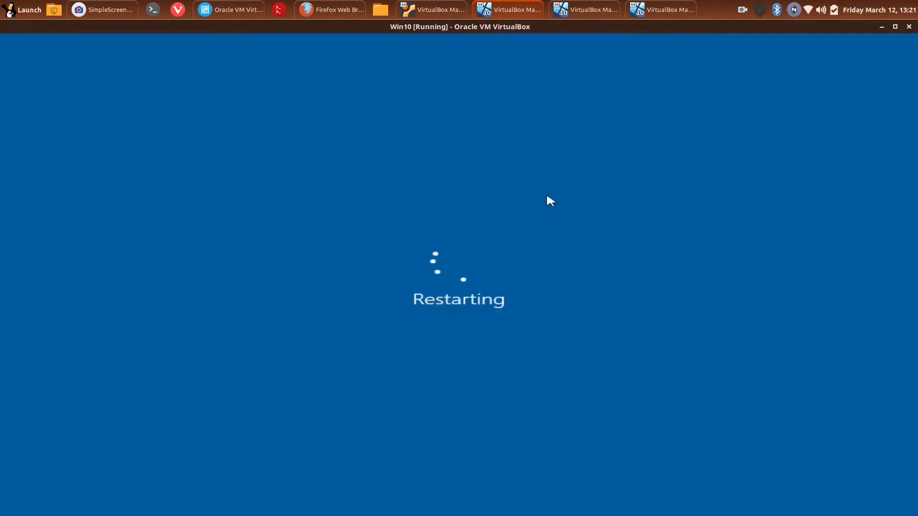
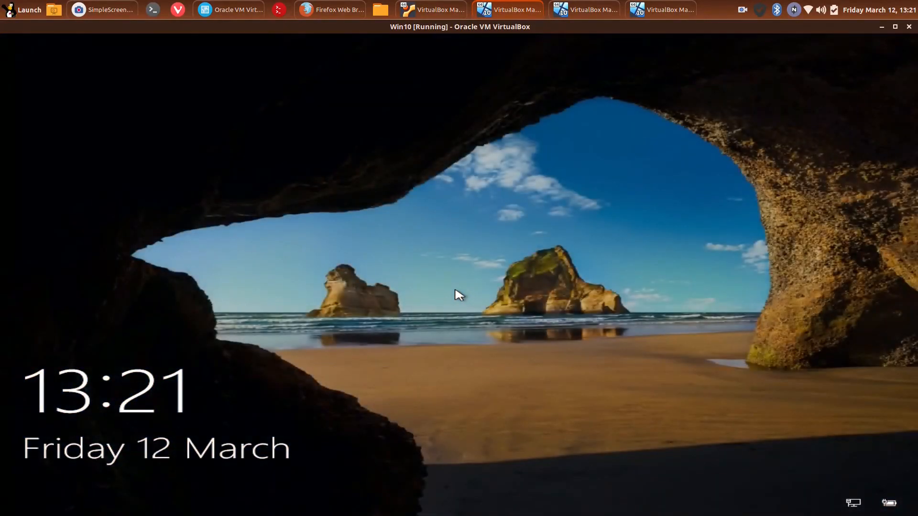
click(458, 295)
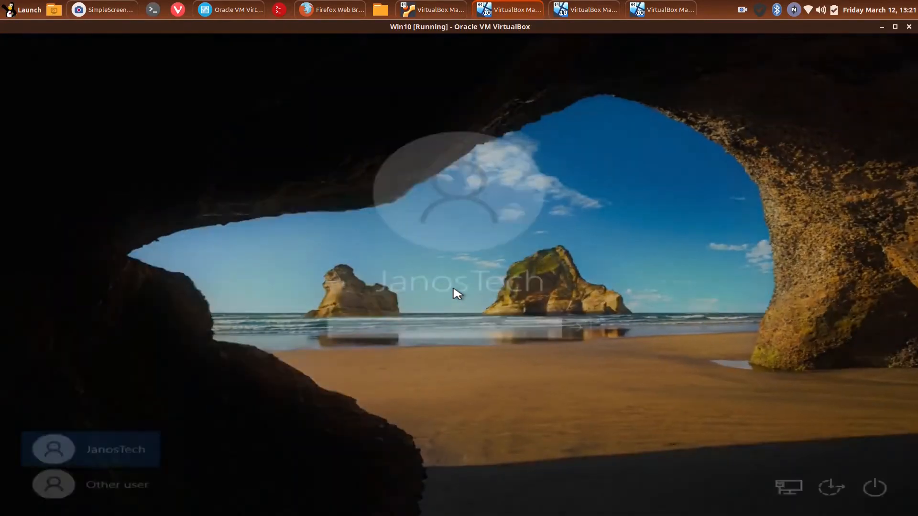
click(442, 13)
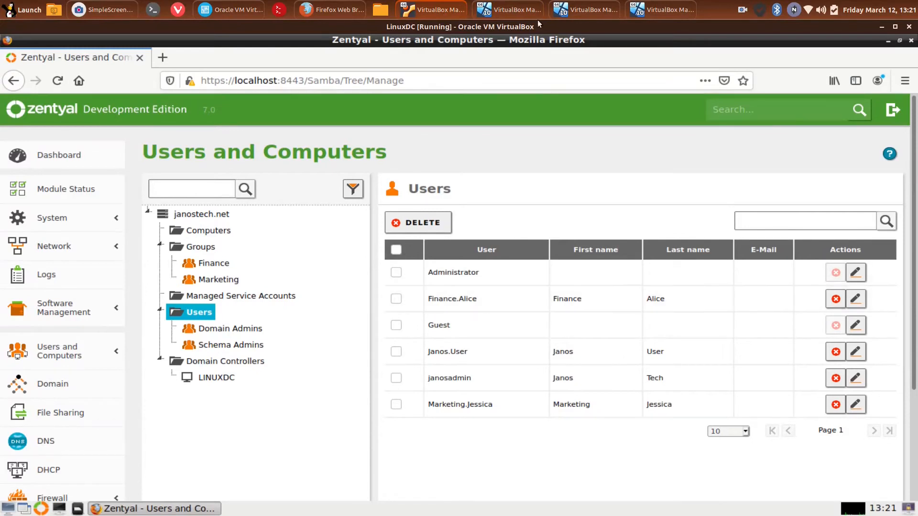
click(507, 11)
Sign in to the JANOSTECH domain as another user with the Finance user's account name and password.
click(144, 475)
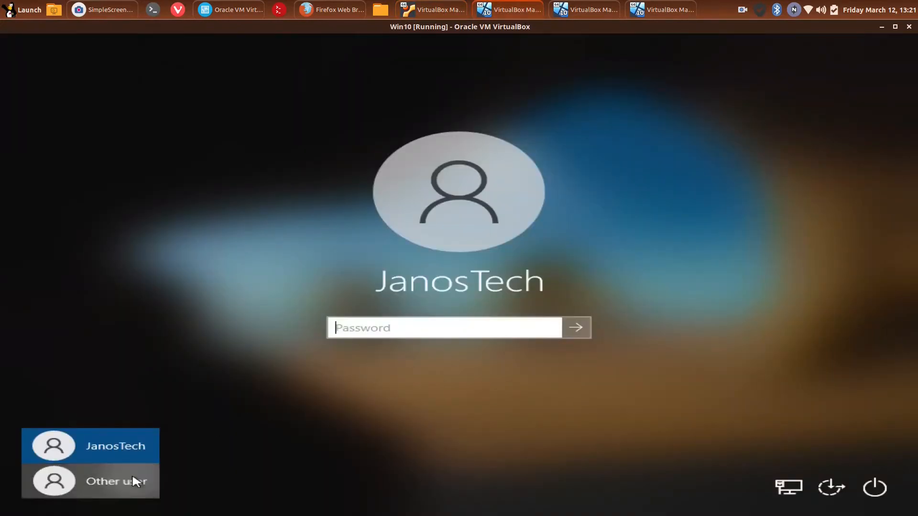
text(F)
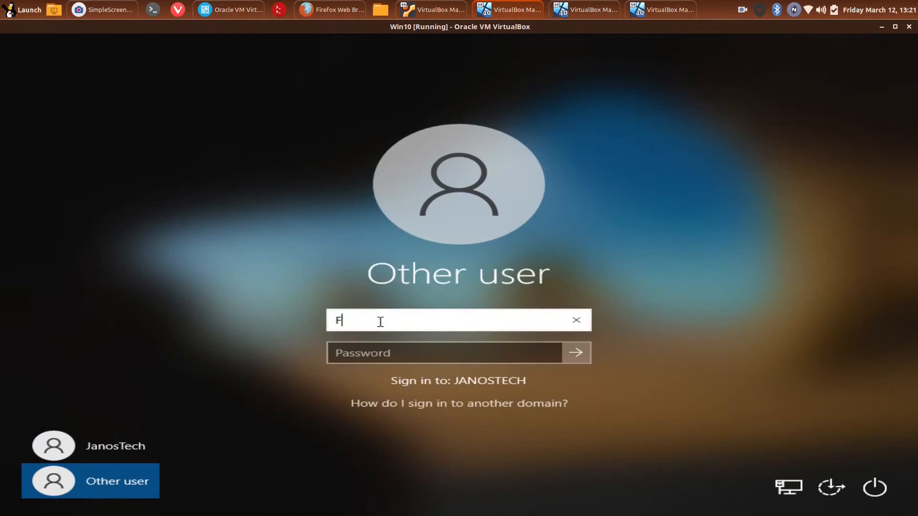
text(inance\Alice)
key(Tab)
text(••••)
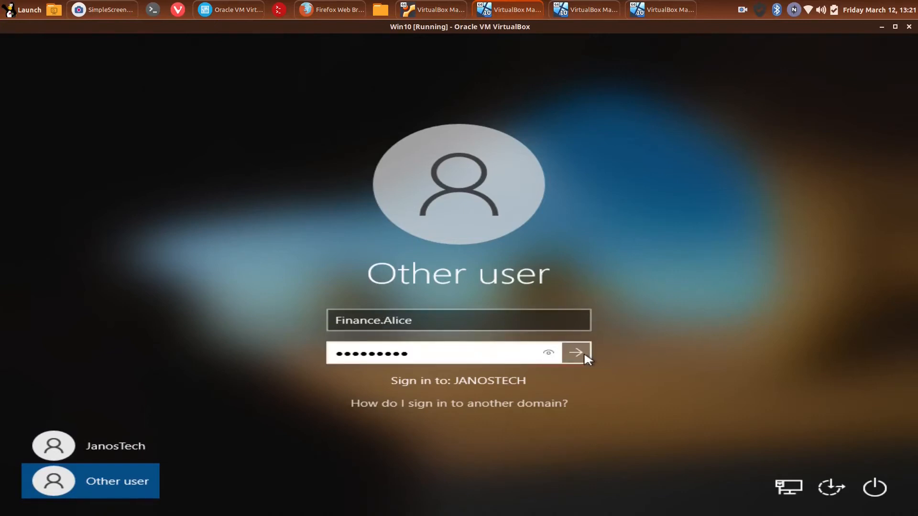
click(577, 353)
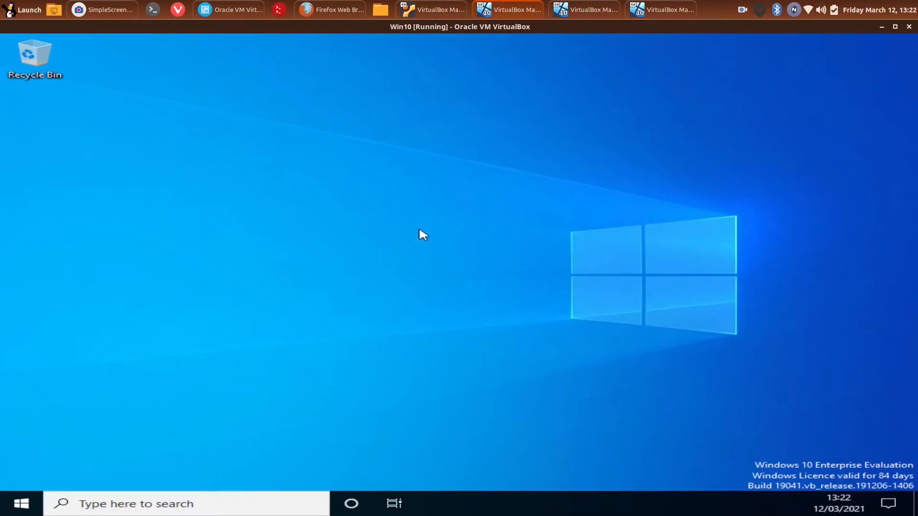
Check the name of the signed-in account in Windows.
click(25, 504)
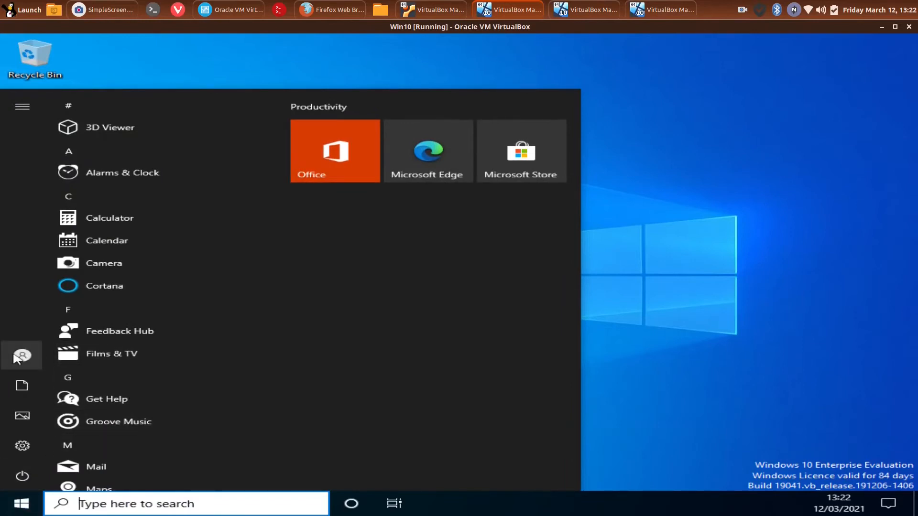
mouse_move(21, 357)
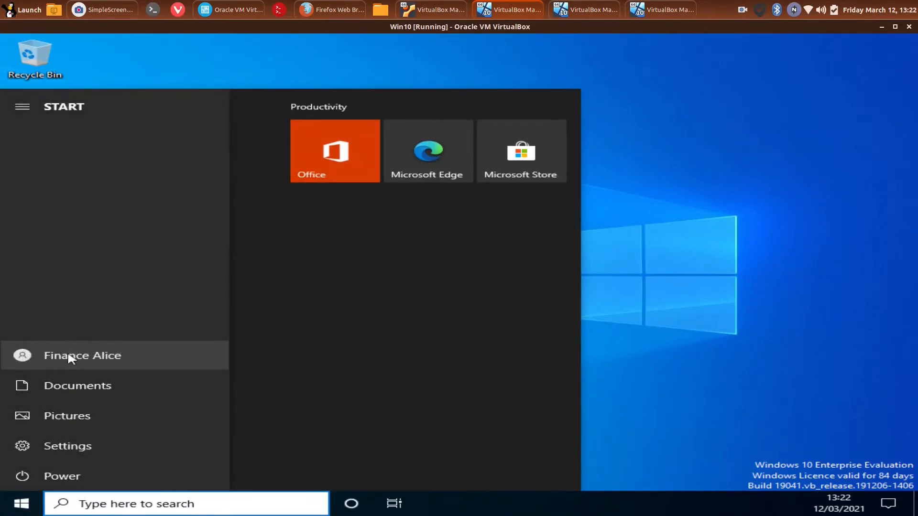
click(582, 206)
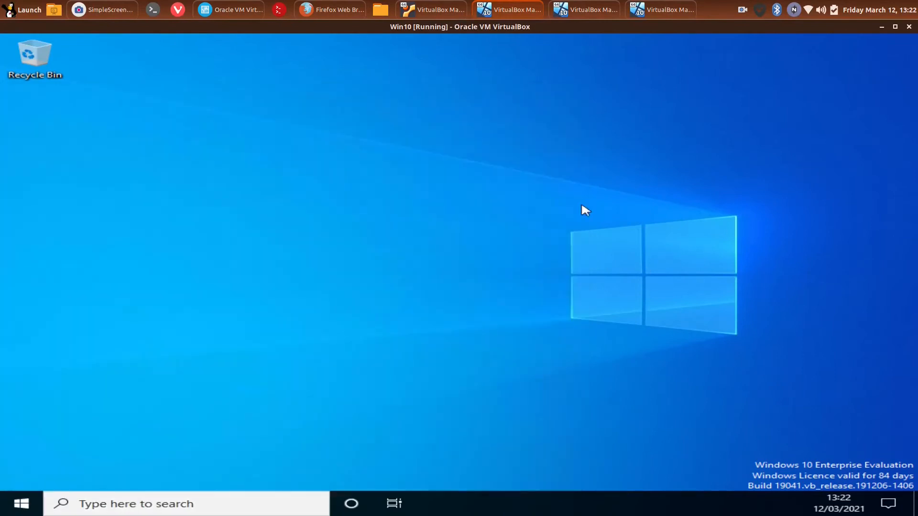
Open File Explorer, expand This PC, and widen the navigation area to read the mapped network drive's full name.
click(21, 504)
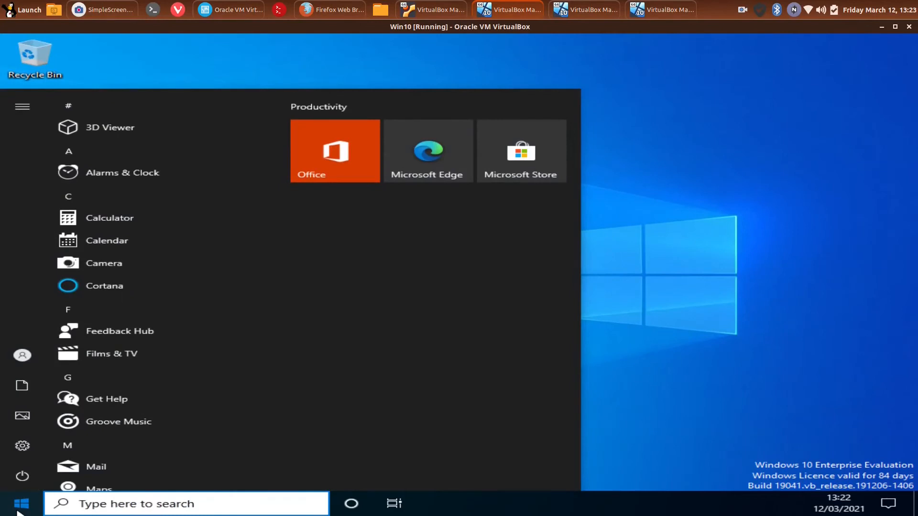
right_click(17, 511)
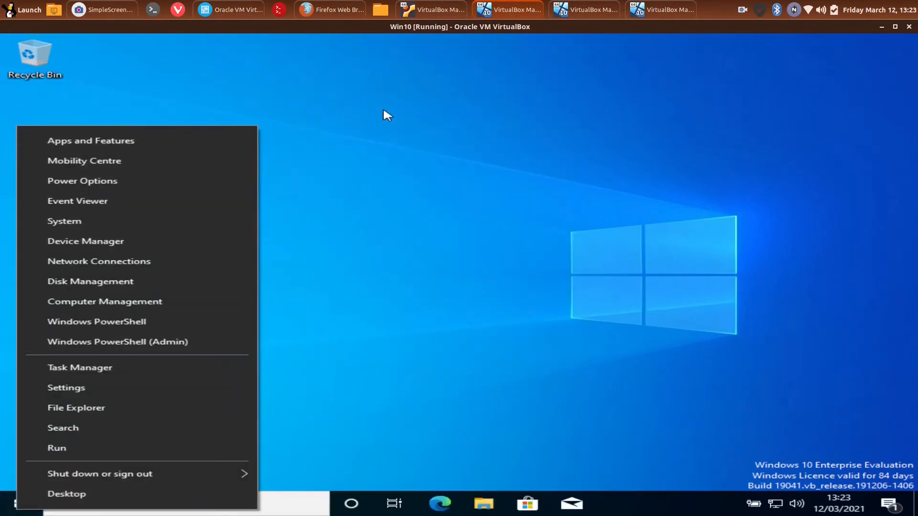
click(92, 410)
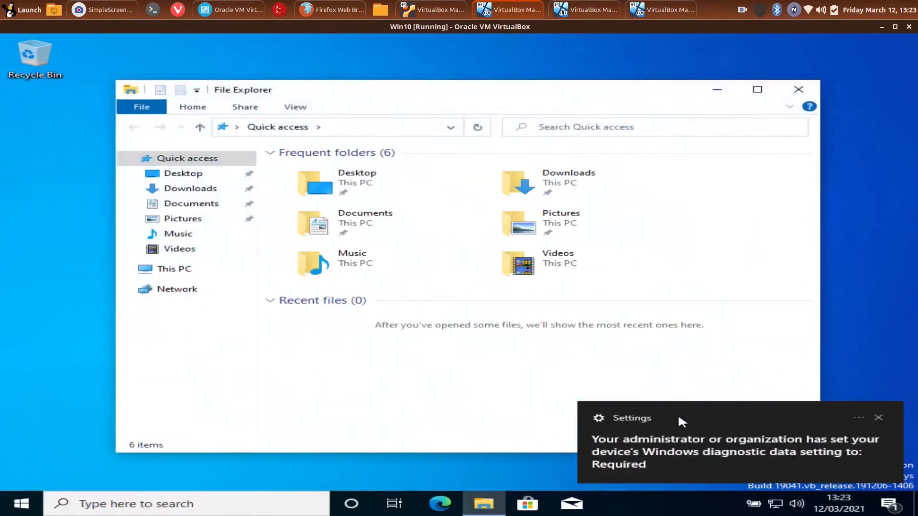
click(126, 270)
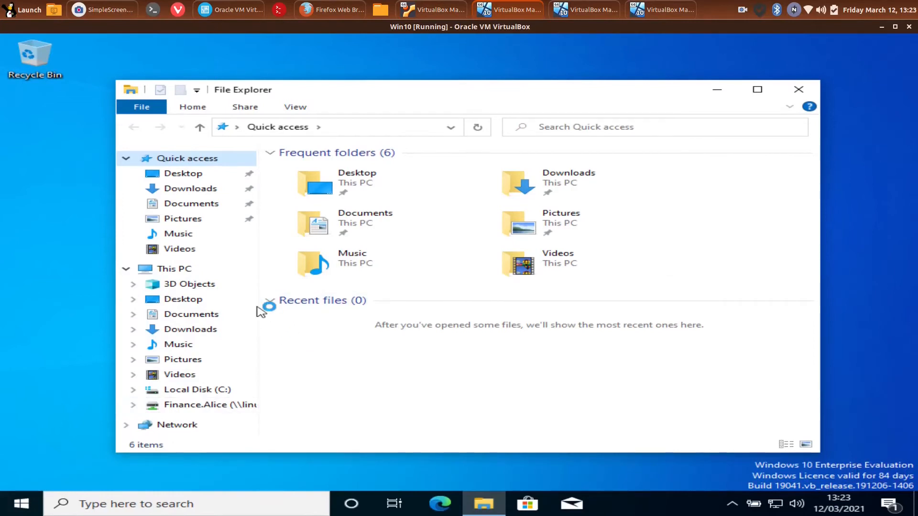
drag(260, 306, 462, 316)
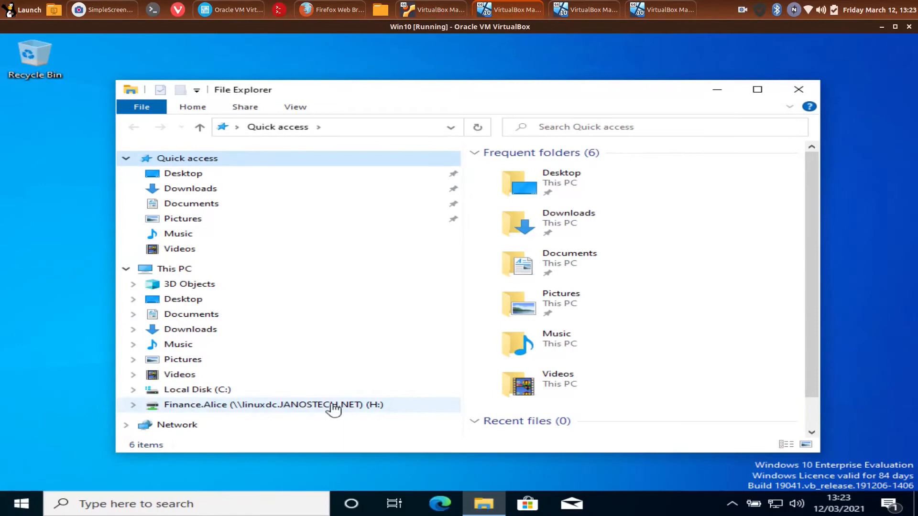
Switch to Zentyal on LinuxDC and examine the drive letter in the Domain settings.
click(433, 10)
scroll(76, 335, down, 1)
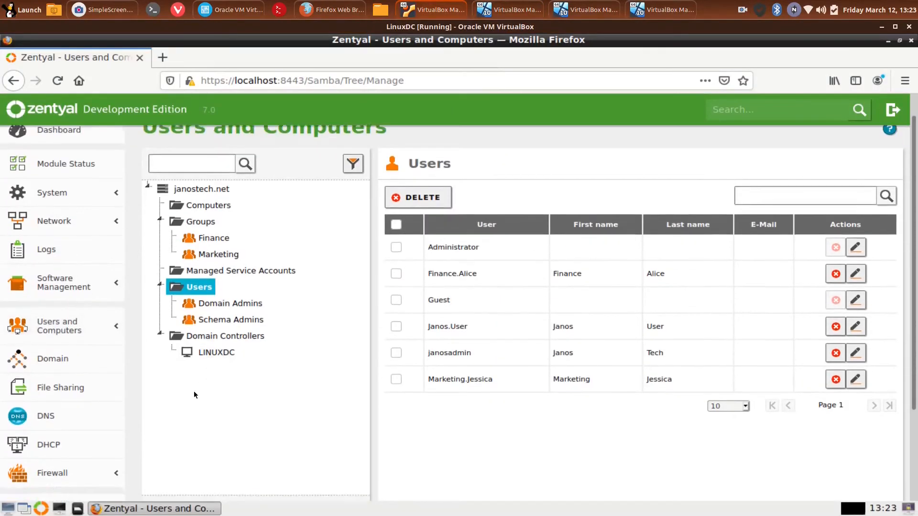
click(75, 354)
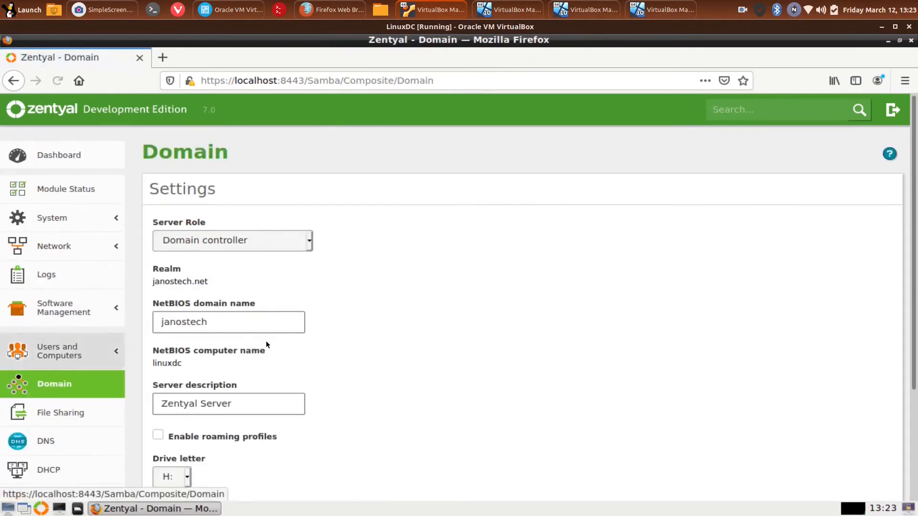
scroll(352, 353, down, 4)
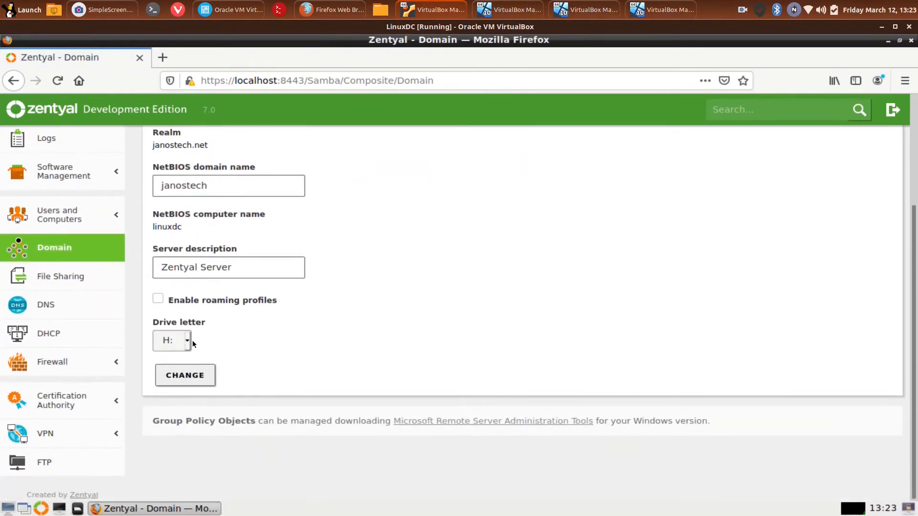
Return to the Win10 client, open the Finance user's H: network drive, and bring up the folder's commands.
click(511, 9)
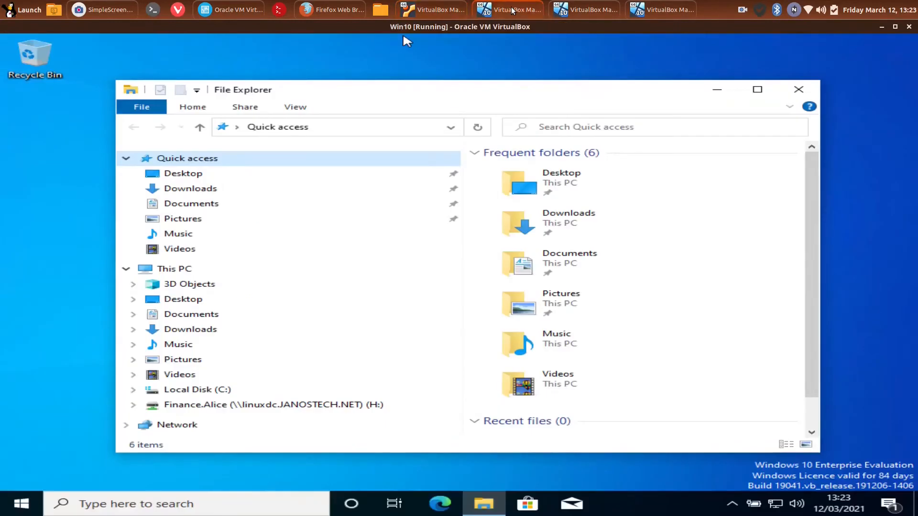
click(292, 405)
right_click(546, 234)
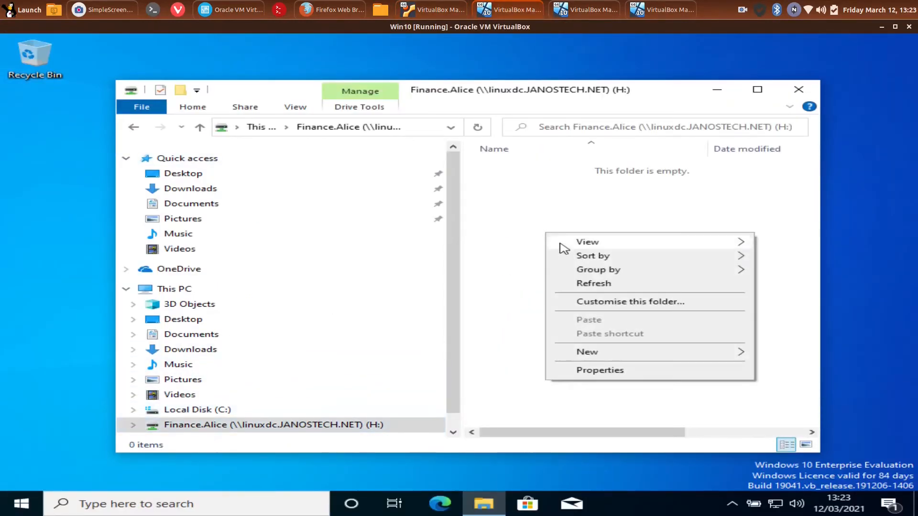
Create a folder on the H: drive named with the user's first name plus "s folder", and open Local Disk (C:).
mouse_move(596, 355)
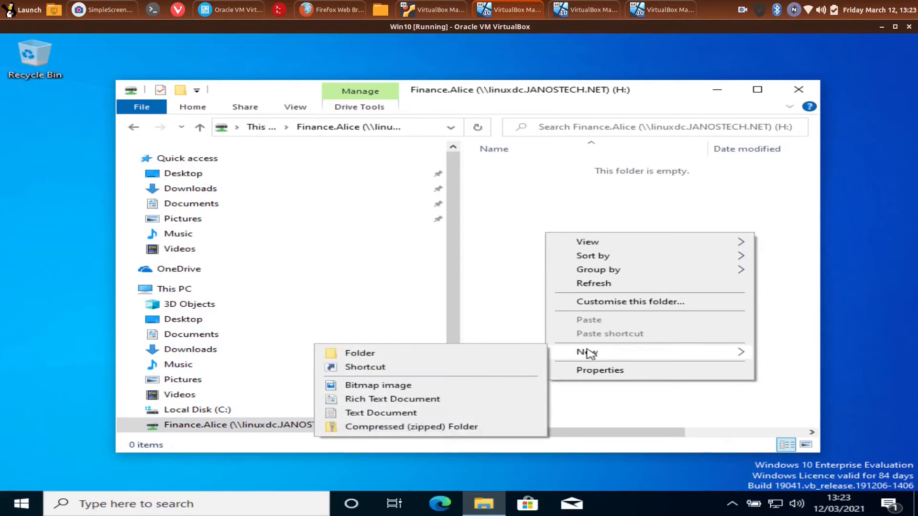
click(484, 348)
text(Alice)
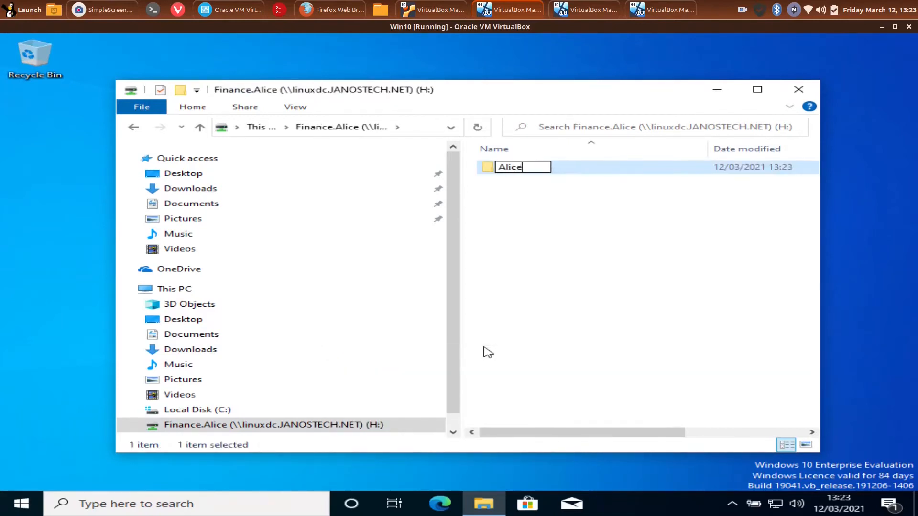
text(s folder)
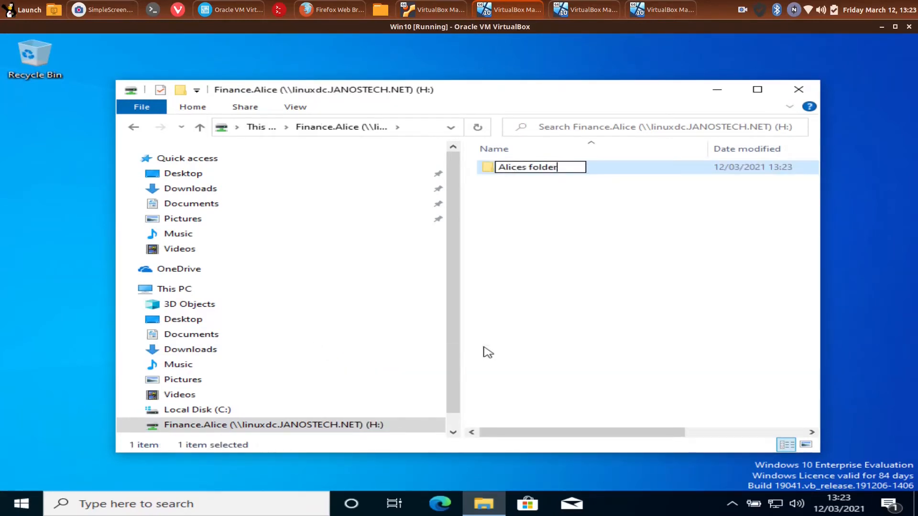
key(Return)
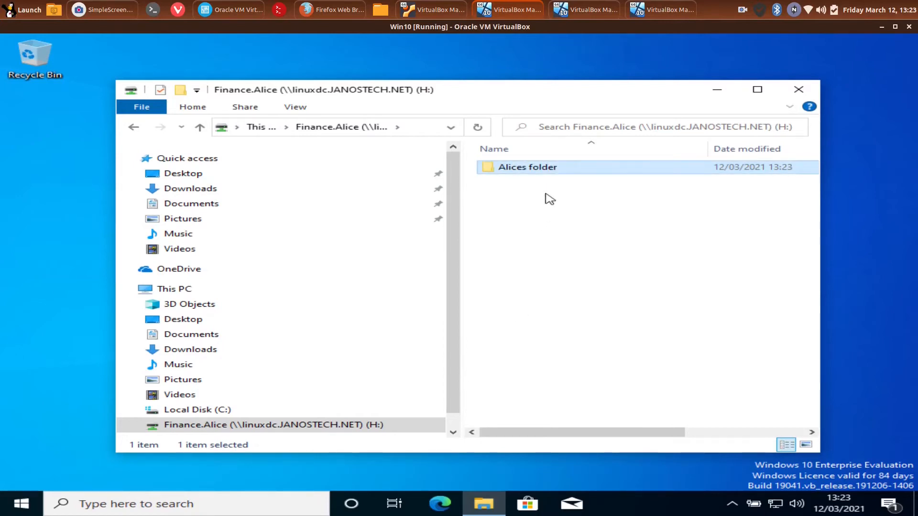
click(186, 410)
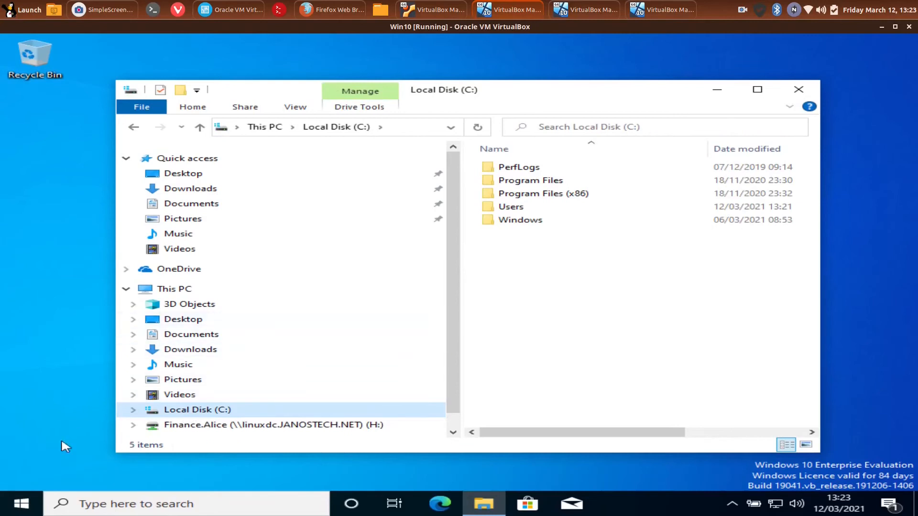
Open the Control Panel and display all its items as large icons.
click(25, 507)
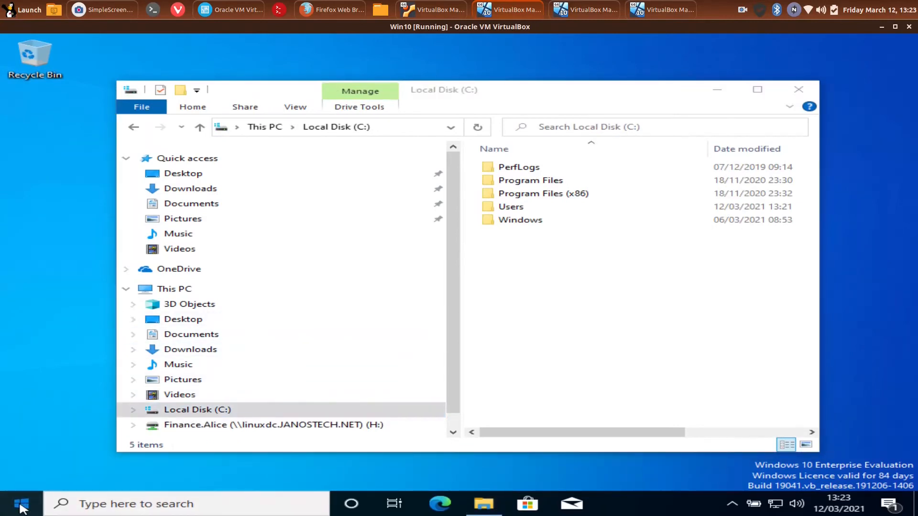
text(con)
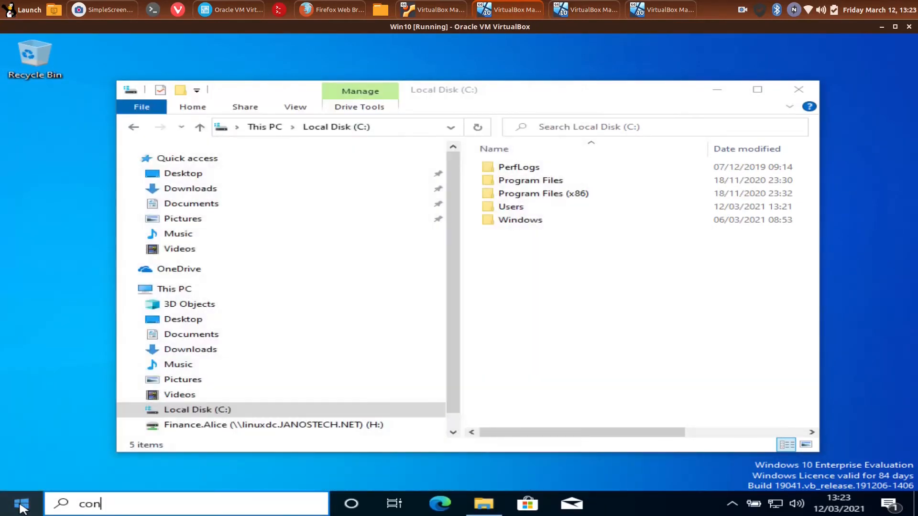
text(trol)
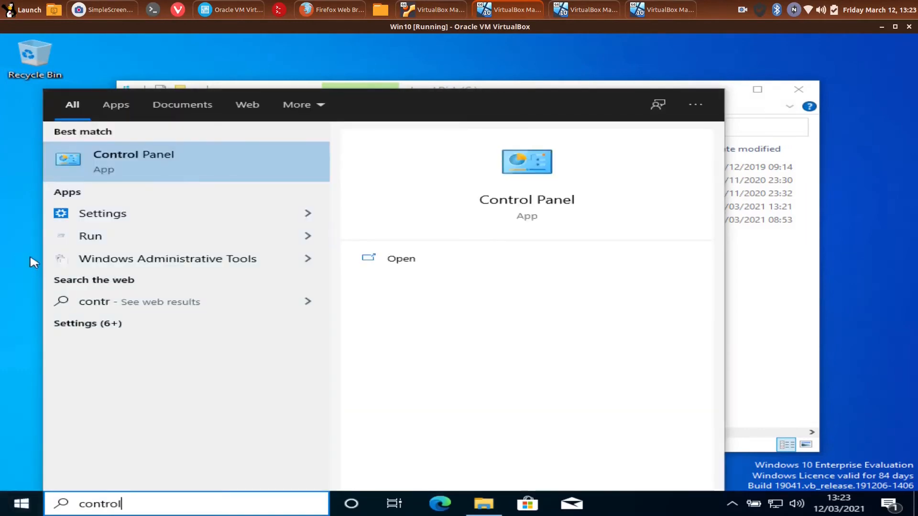
click(126, 161)
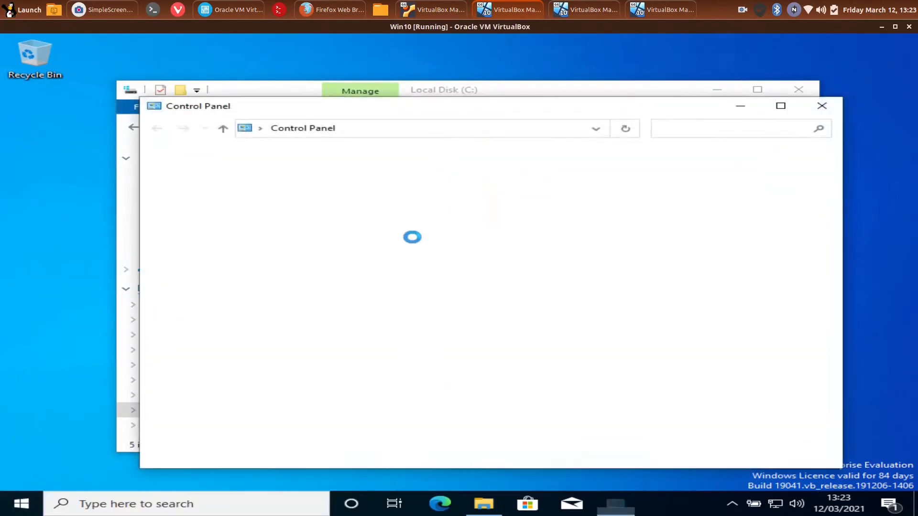
click(733, 162)
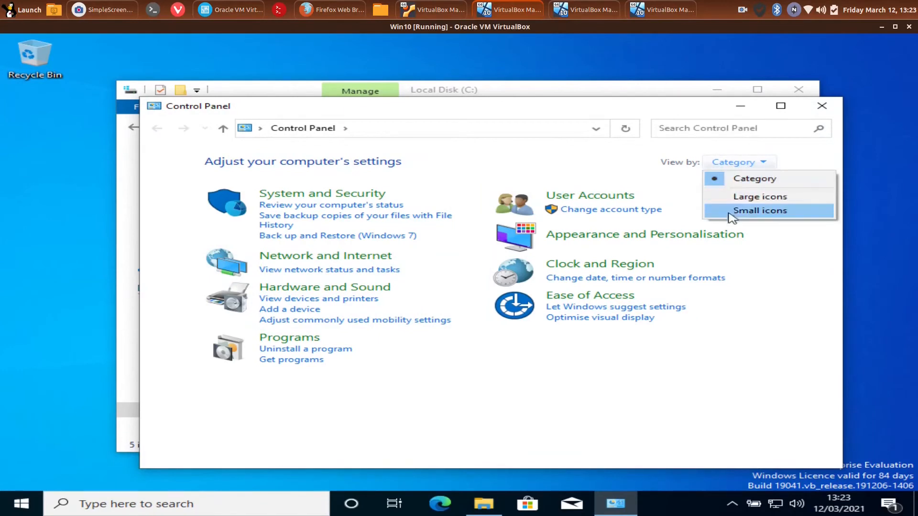
click(731, 195)
Open the Control Panel's System page to check the computer's name and domain membership.
scroll(464, 336, down, 3)
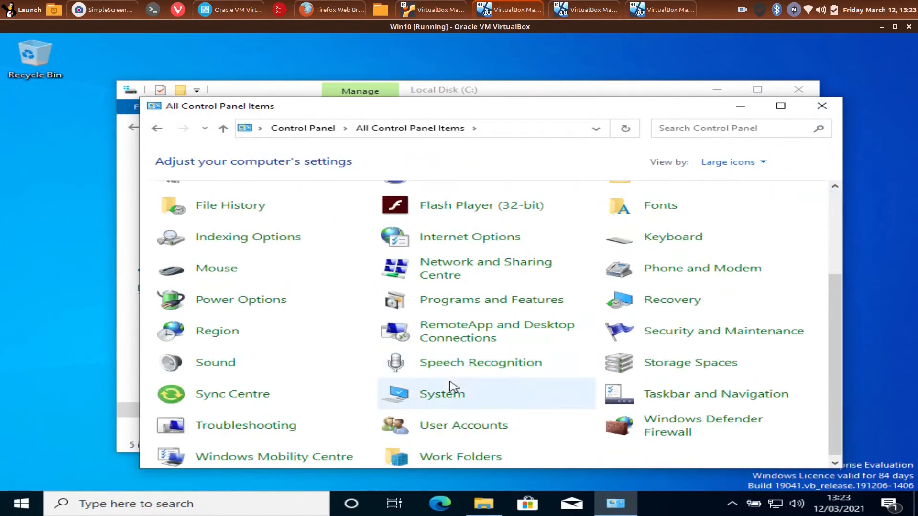
right_click(475, 388)
click(471, 397)
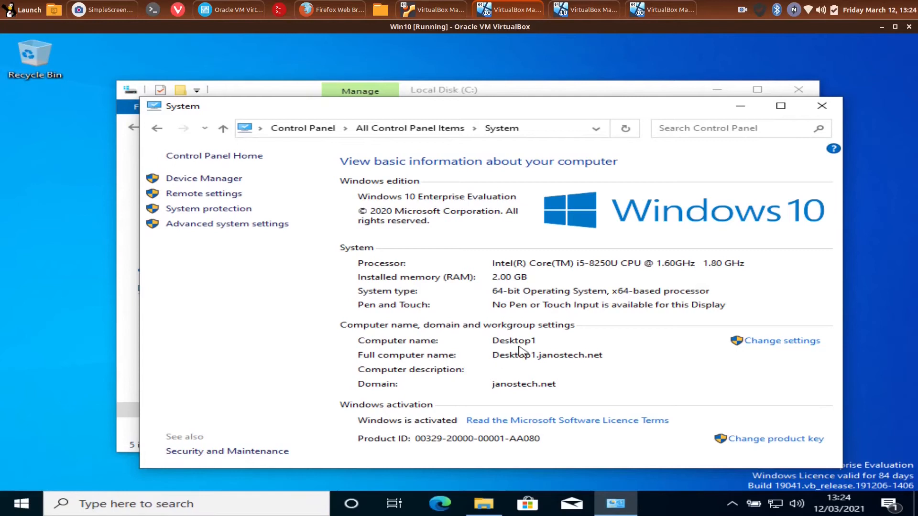
Switch to the LinuxDC machine and examine each entry in the DHCP leases on the Zentyal dashboard.
click(455, 11)
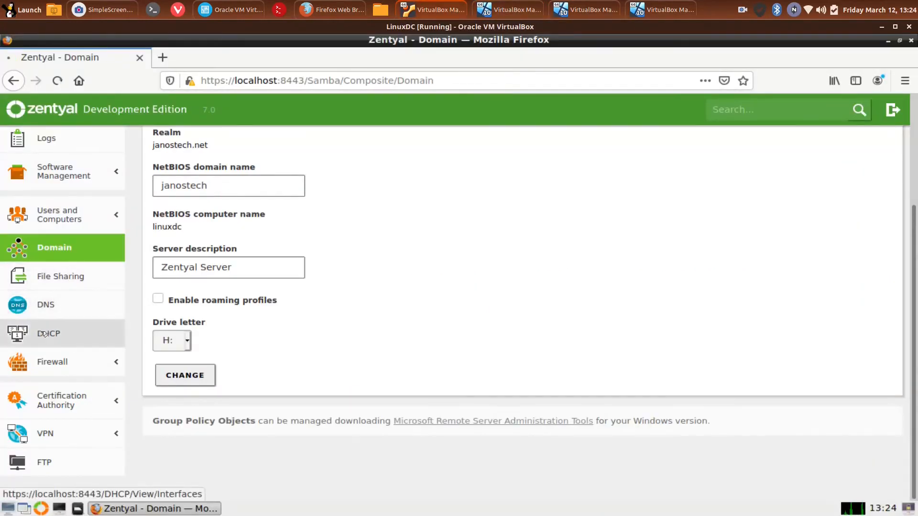
click(48, 333)
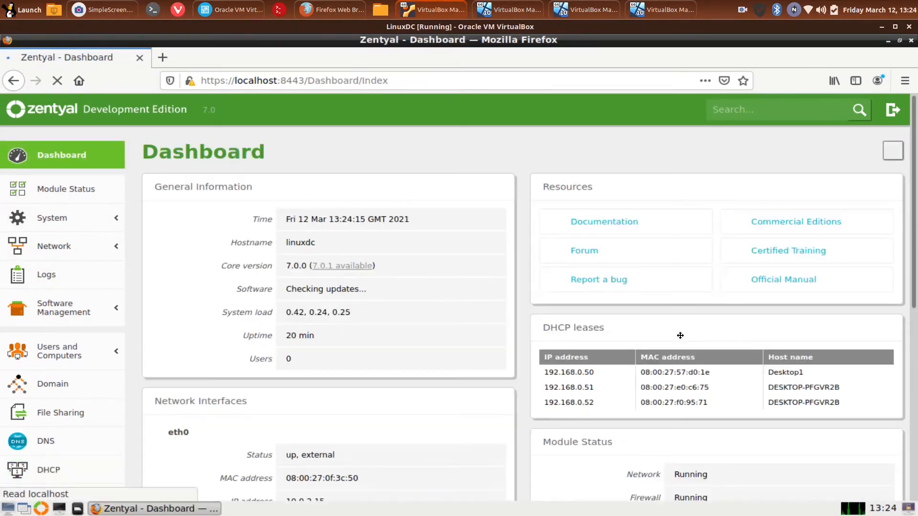
scroll(678, 346, down, 3)
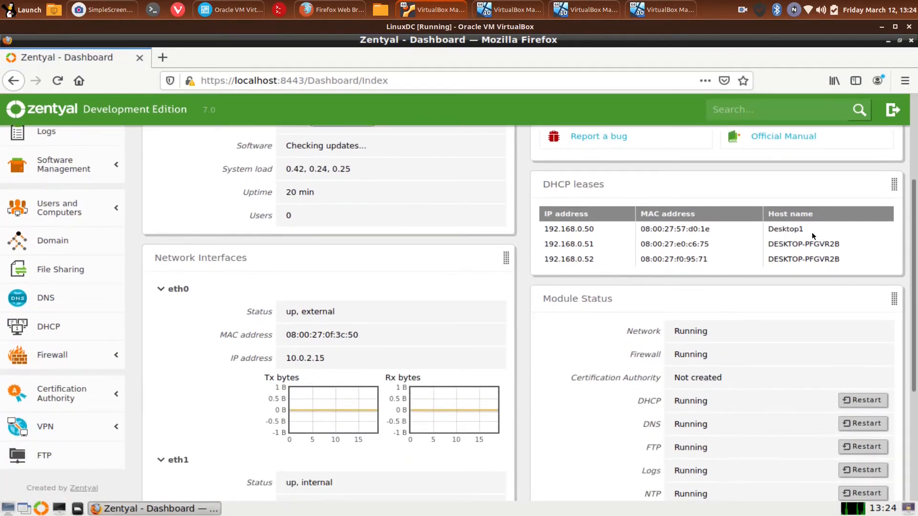
drag(778, 229, 527, 231)
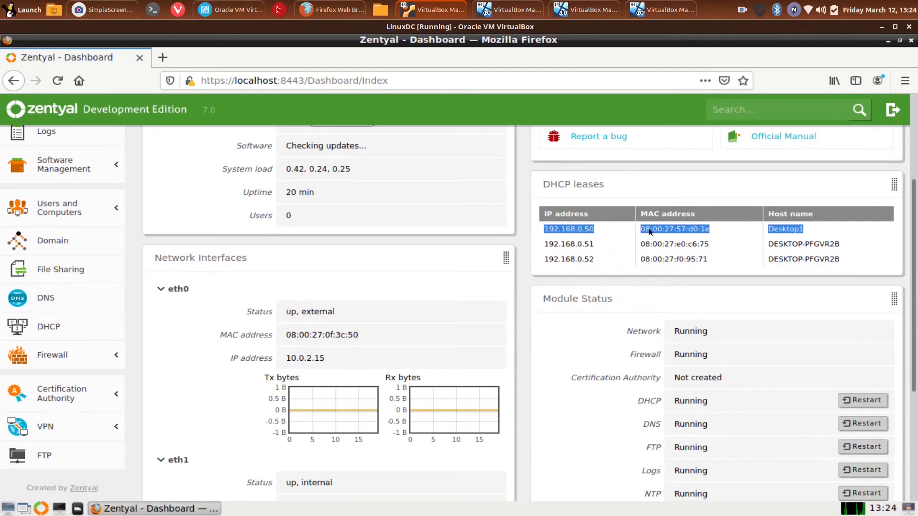
drag(844, 243, 538, 247)
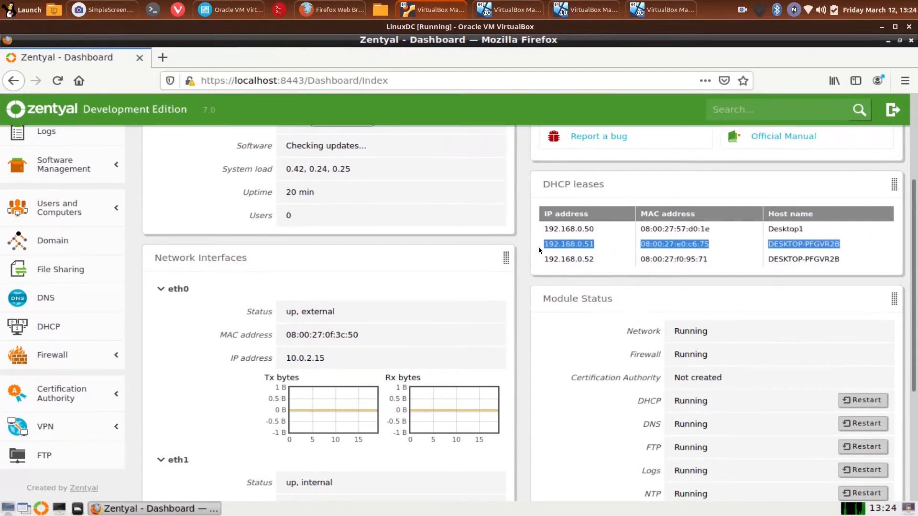
drag(859, 259, 535, 262)
Check the IPv4 address in the ipconfig output on the Win10 B machine and on the Win10 A machine.
click(573, 8)
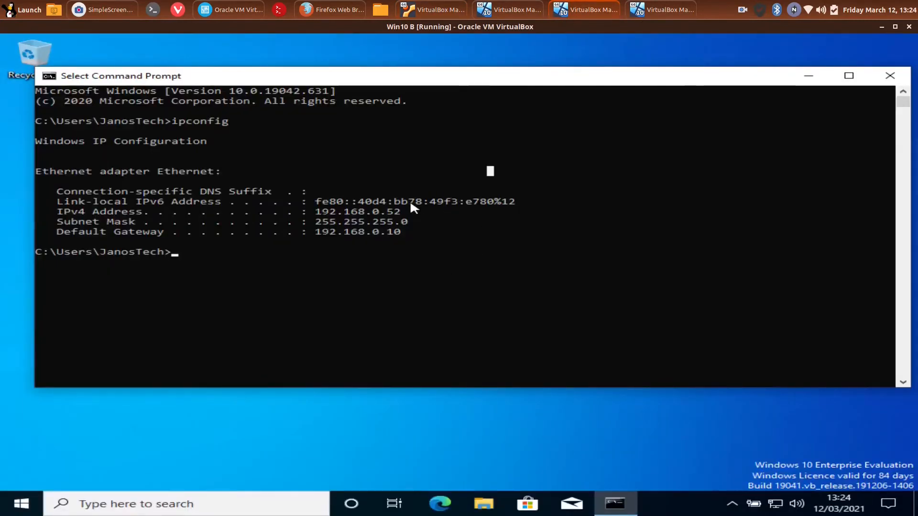
click(661, 9)
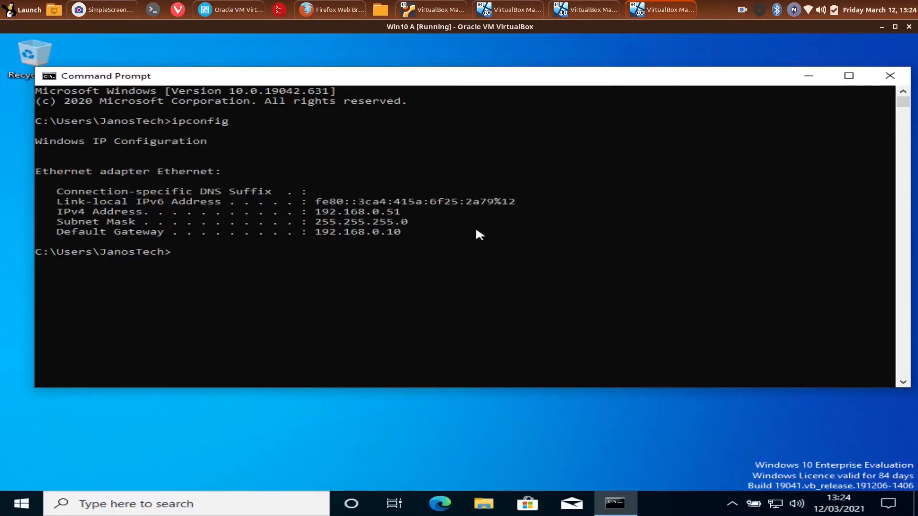
drag(407, 212, 344, 212)
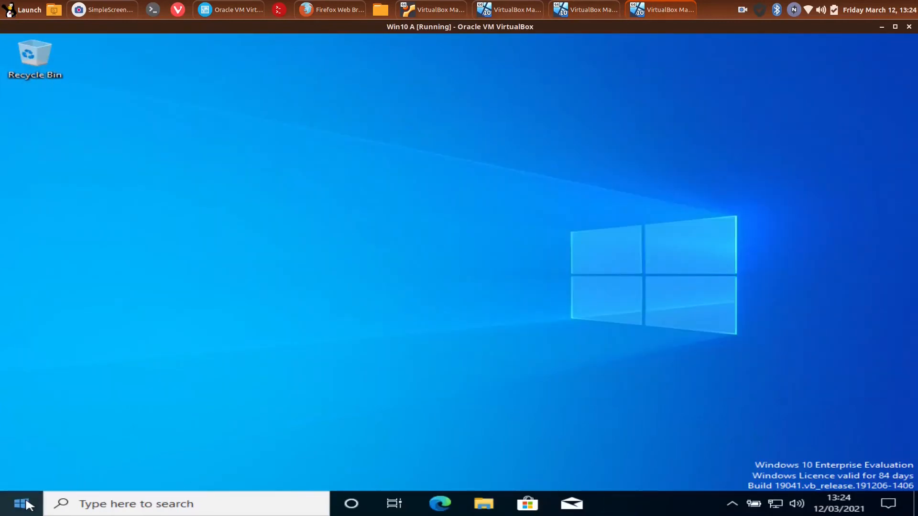
Open the Control Panel on Win10 A, display its items as small icons, and open the System page.
click(23, 504)
text(control panel)
key(Return)
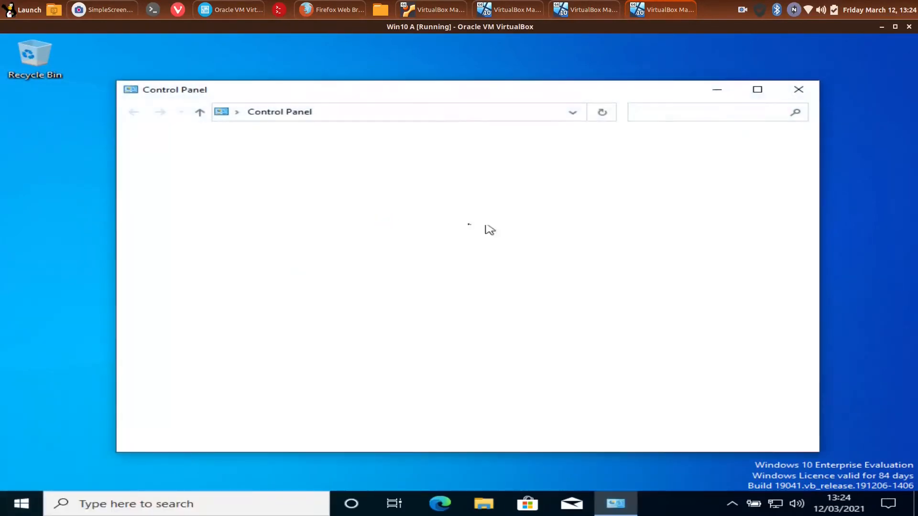
click(743, 147)
click(712, 196)
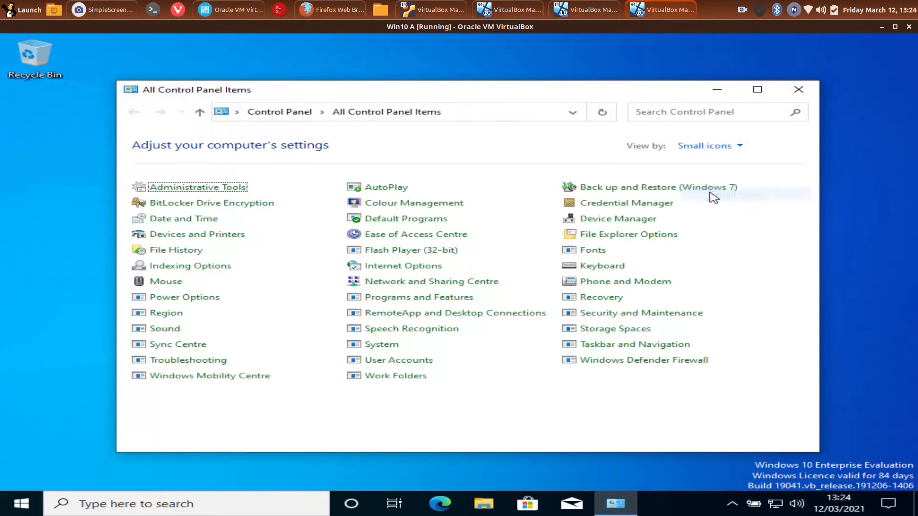
right_click(398, 341)
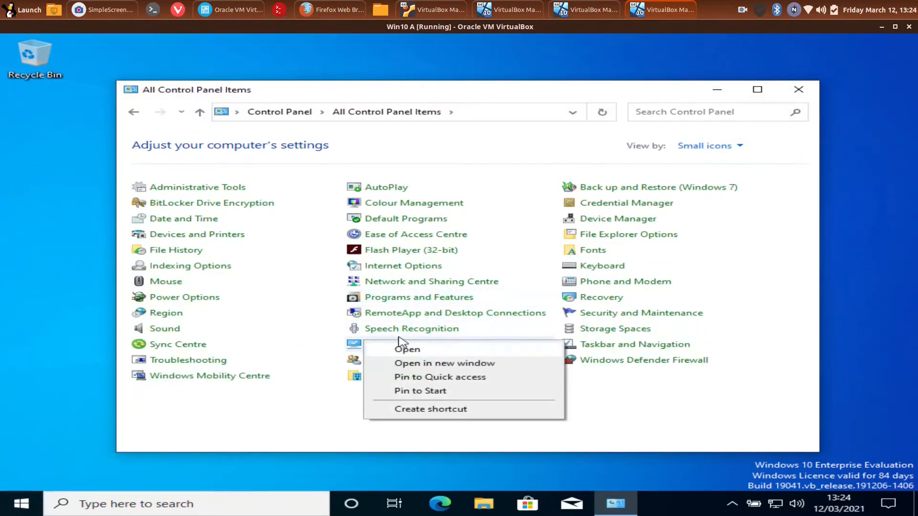
click(404, 349)
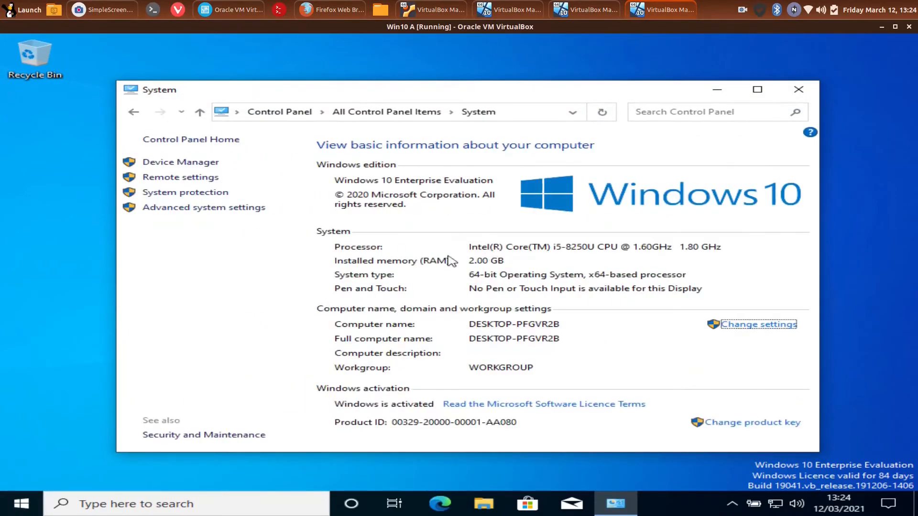
Change the computer name to Desktop2 and submit its membership of the domain janostech.net.
click(734, 328)
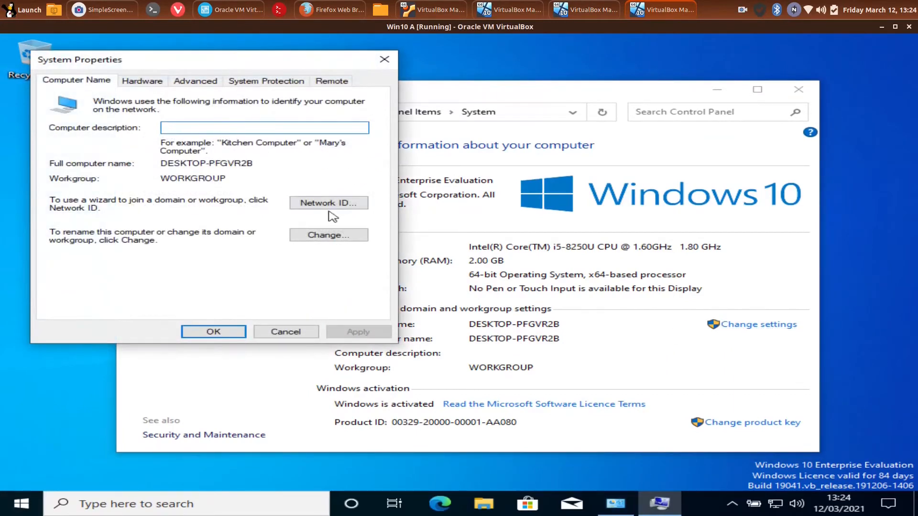
click(329, 236)
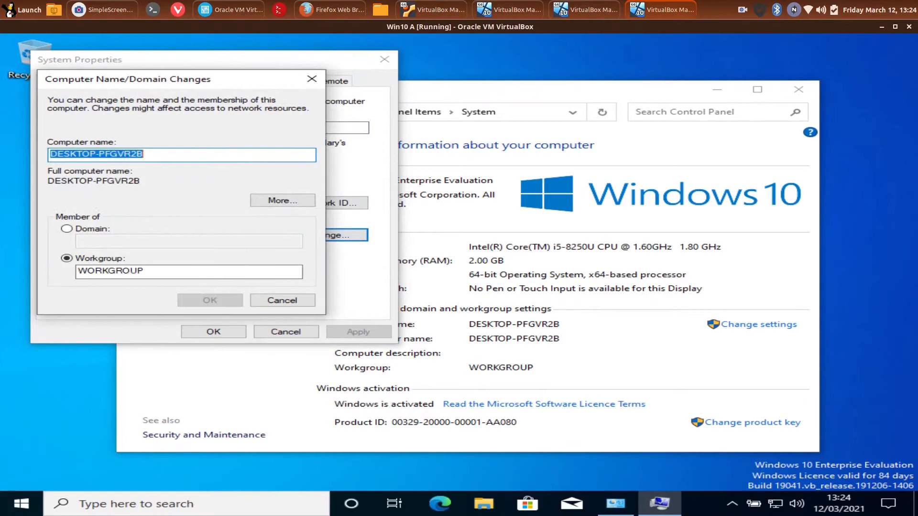
text(Desktop2)
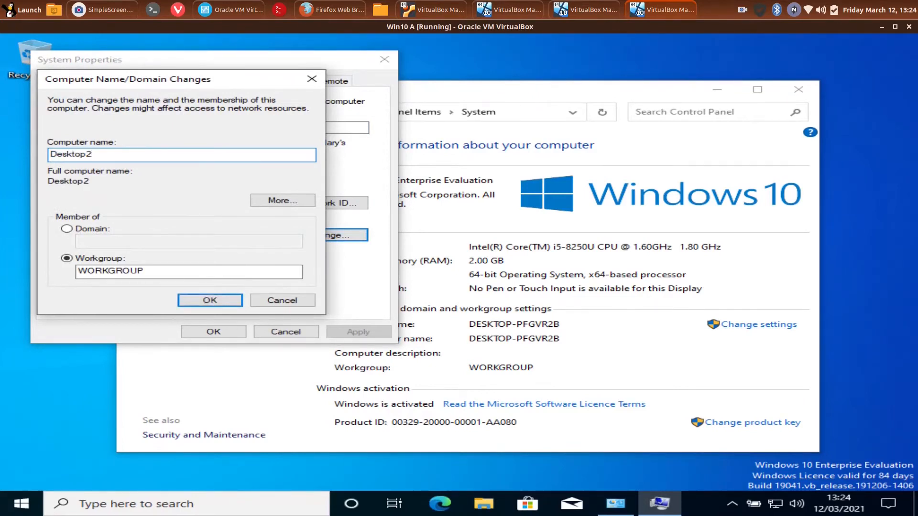
click(99, 230)
text(janostech.net)
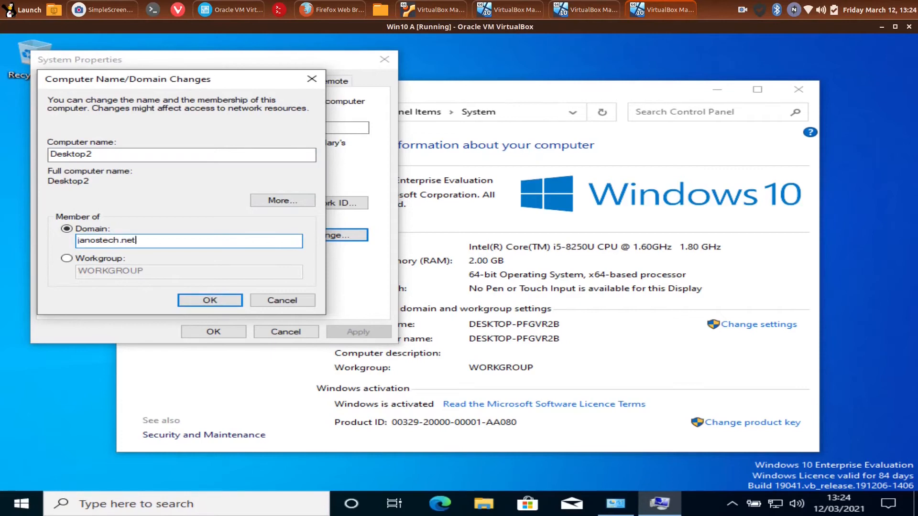
click(208, 300)
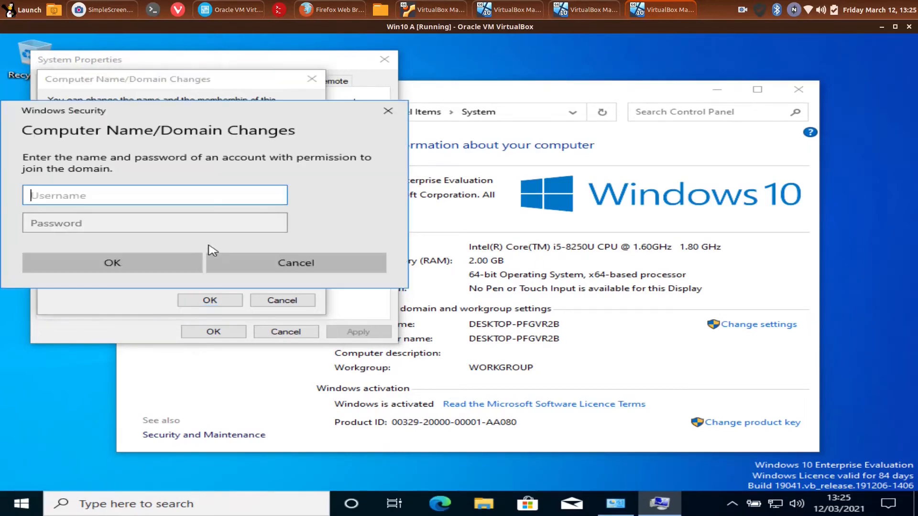
Authorise the domain join with the domain administrator's username and account password.
text(janosadmin)
key(Tab)
text(•••)
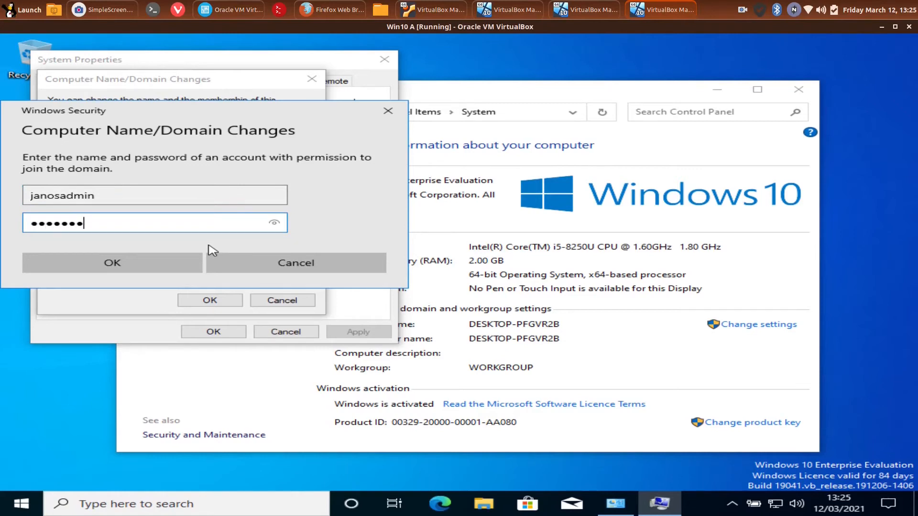
click(177, 262)
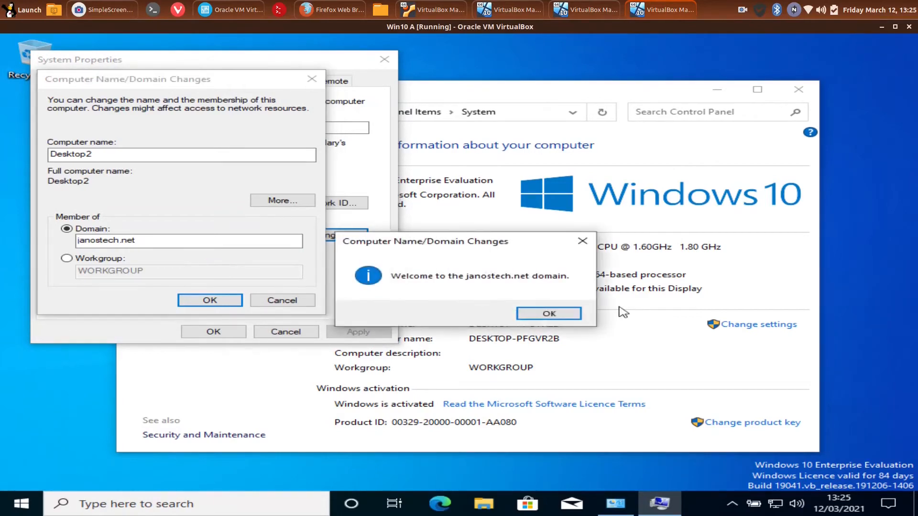
Dismiss the domain join dialogs, restart Win10 A to apply the changes, and switch to the Win10 B machine.
click(579, 314)
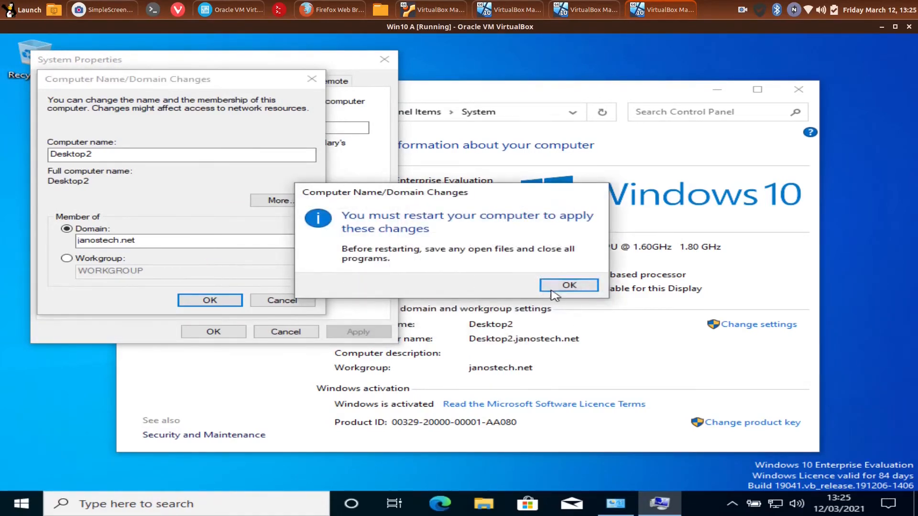
click(565, 286)
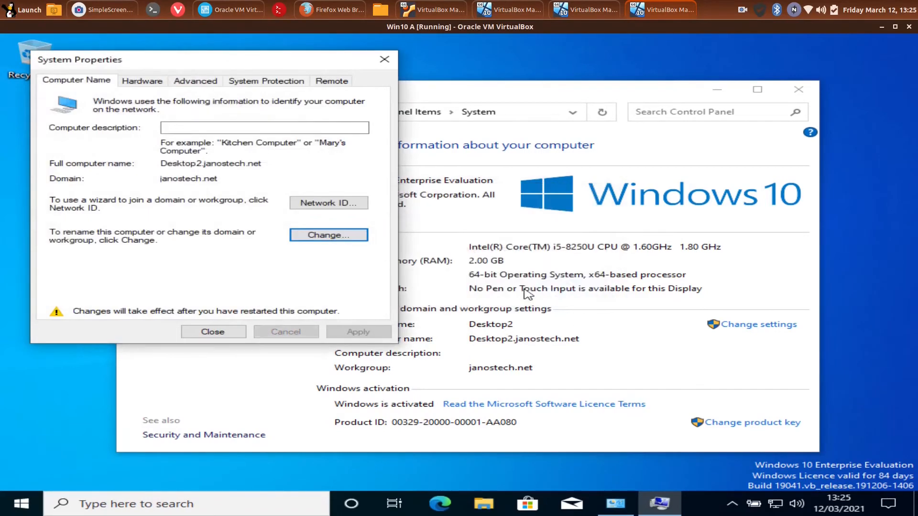
click(231, 333)
click(441, 282)
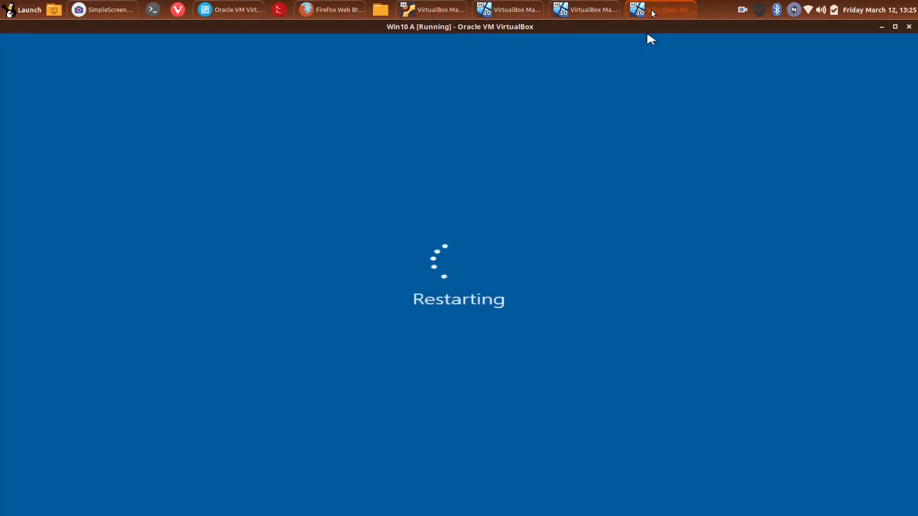
click(652, 11)
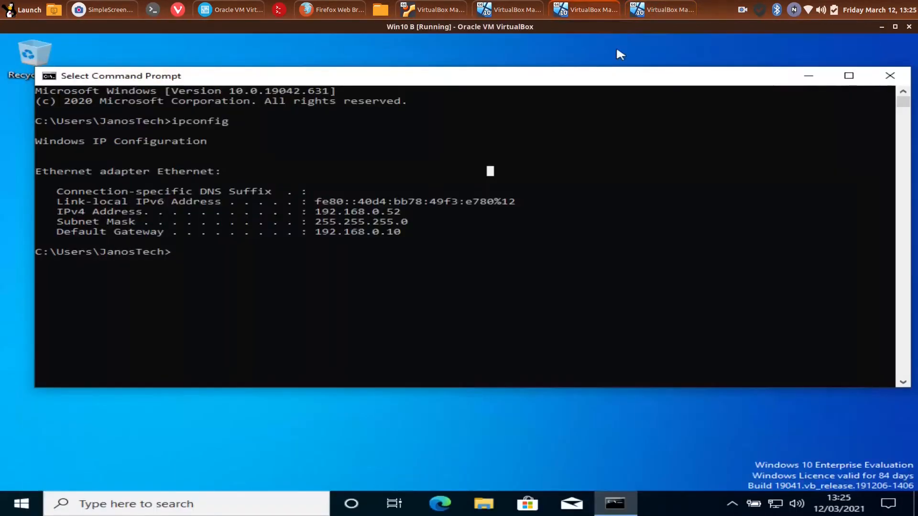
Highlight the IPv4 address in Win10 B's Command Prompt, close that window and open the Control Panel.
drag(405, 212, 330, 213)
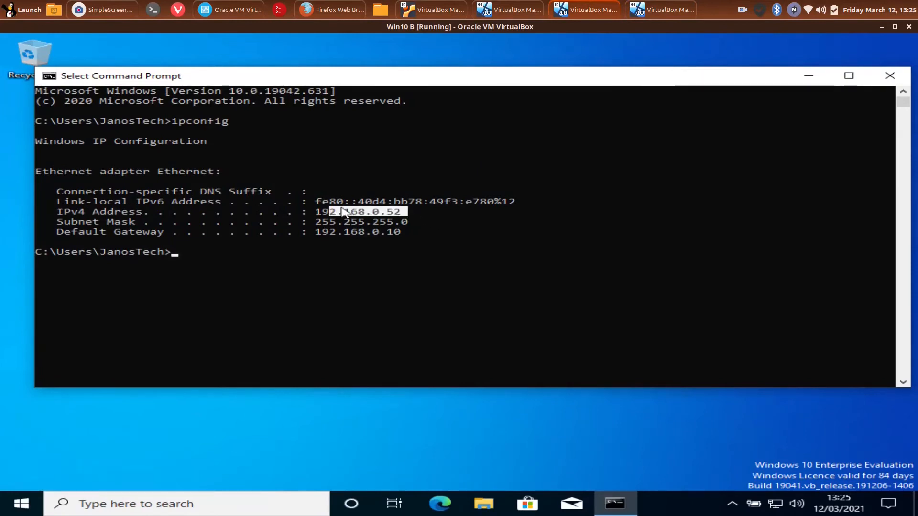
click(893, 76)
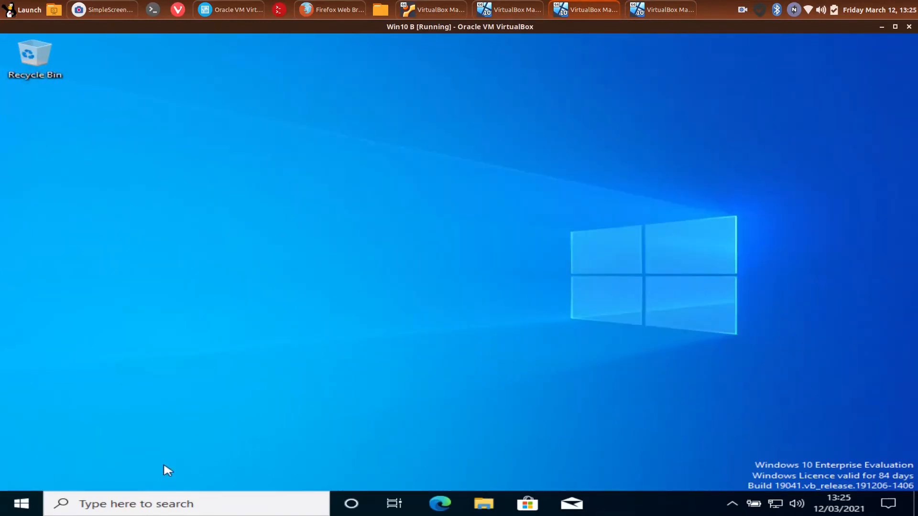
click(162, 503)
text(control)
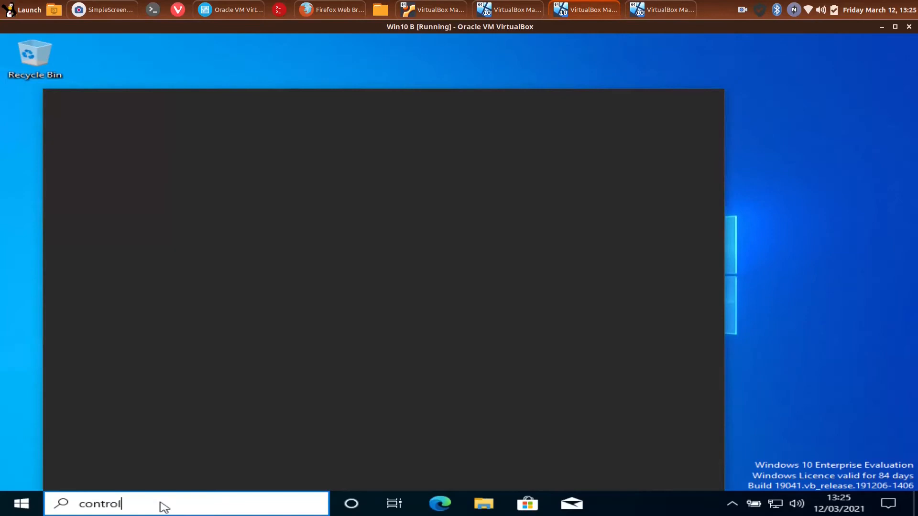
key(Return)
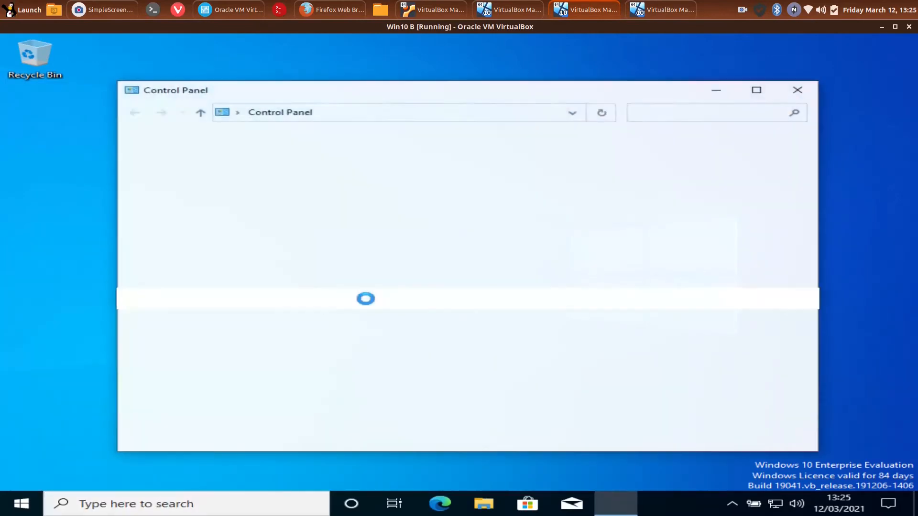
Display the Control Panel items as small icons and open the System page.
click(699, 148)
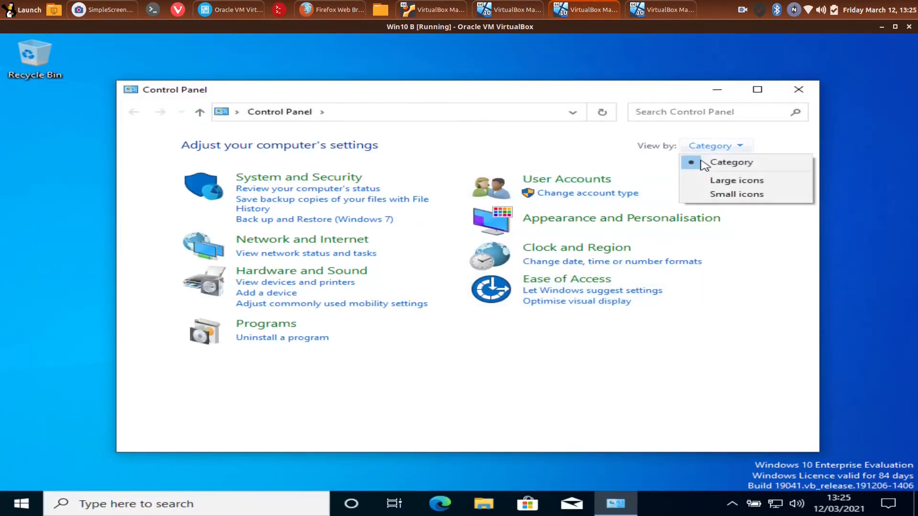
click(716, 195)
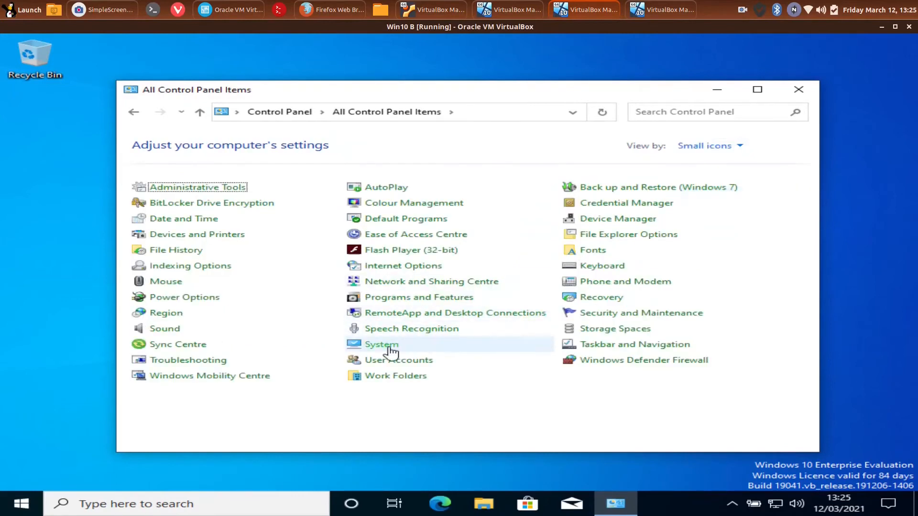
right_click(365, 343)
click(419, 355)
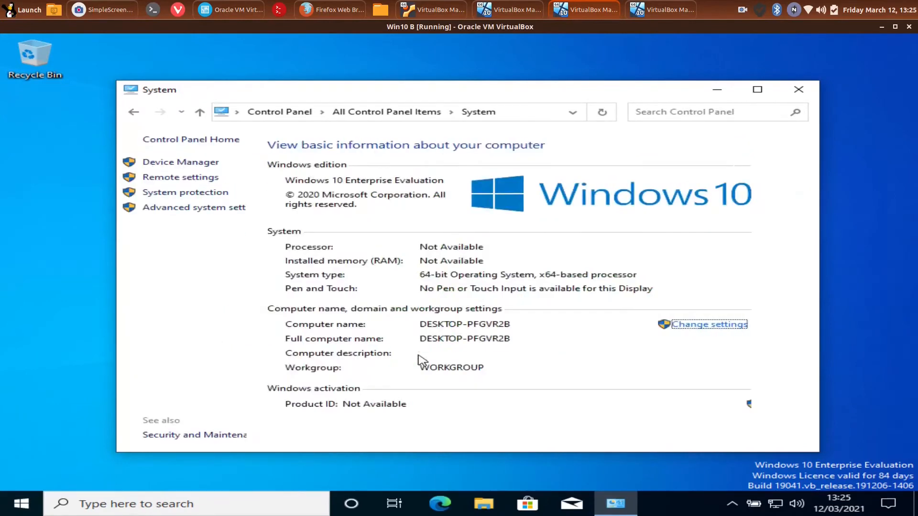
Change Win10 B's computer name to Desktop3 and submit its membership of the domain janostech.net.
click(742, 325)
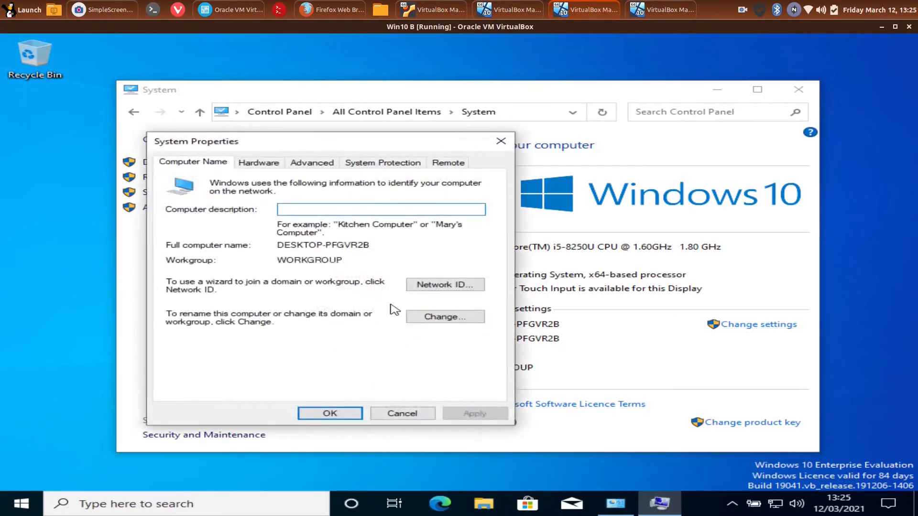
click(445, 317)
text(Desktop3)
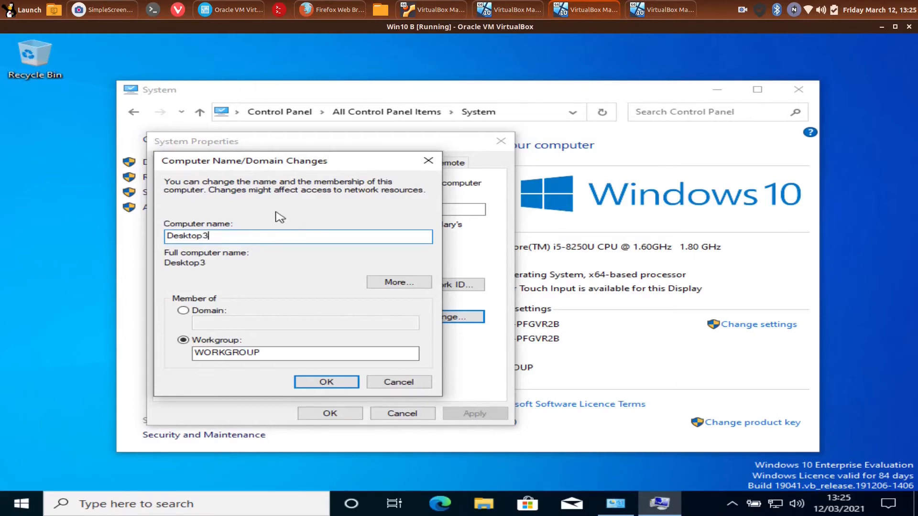
click(200, 314)
click(229, 322)
text(janostech.net)
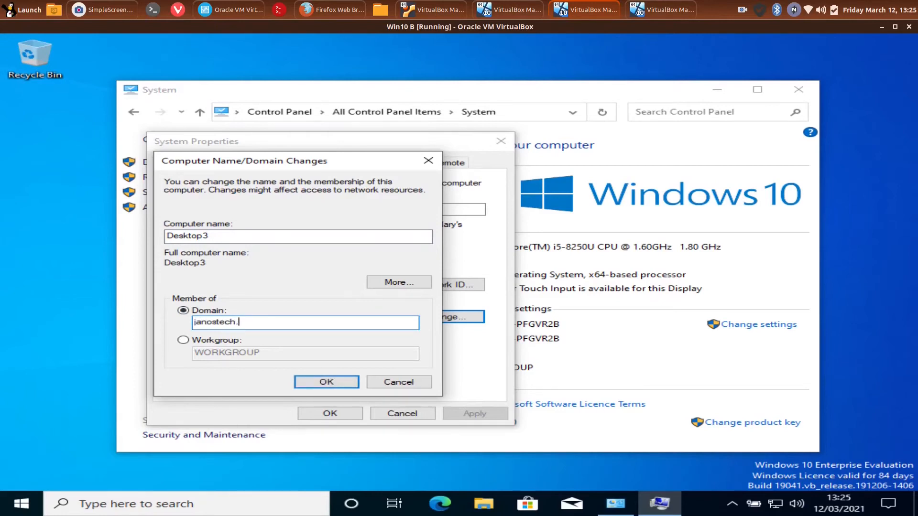
click(316, 381)
Authorise Win10 B's domain join with the domain administrator's username and account password.
text(janosadmin)
key(Tab)
text(•••)
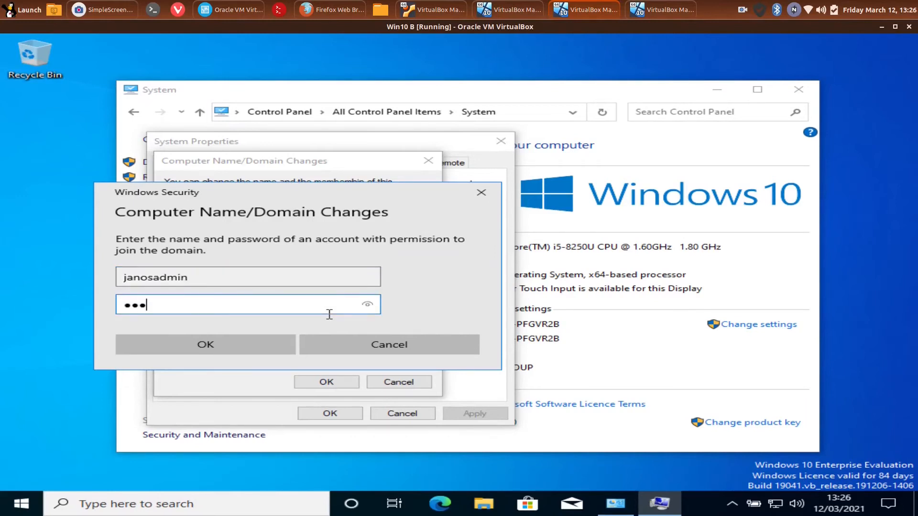
key(Return)
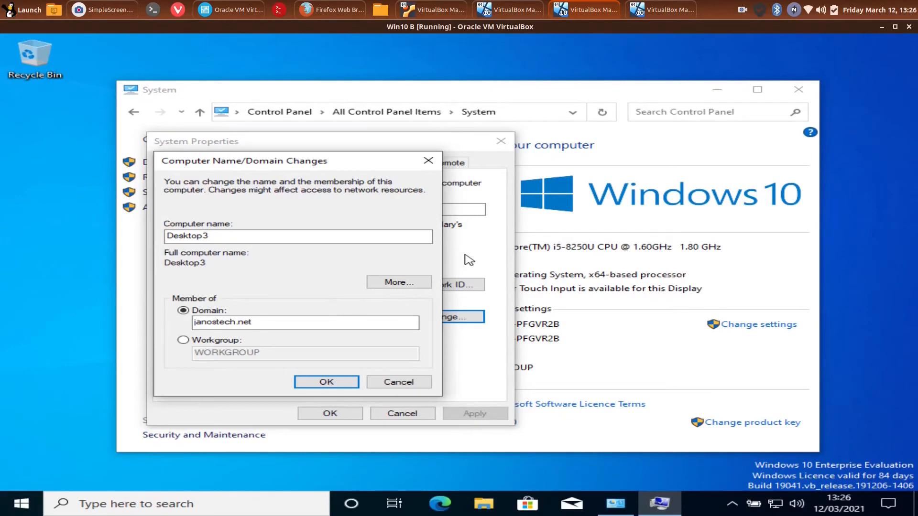
Dismiss the domain join dialogs, close System Properties and restart Win10 B to apply the changes.
click(548, 315)
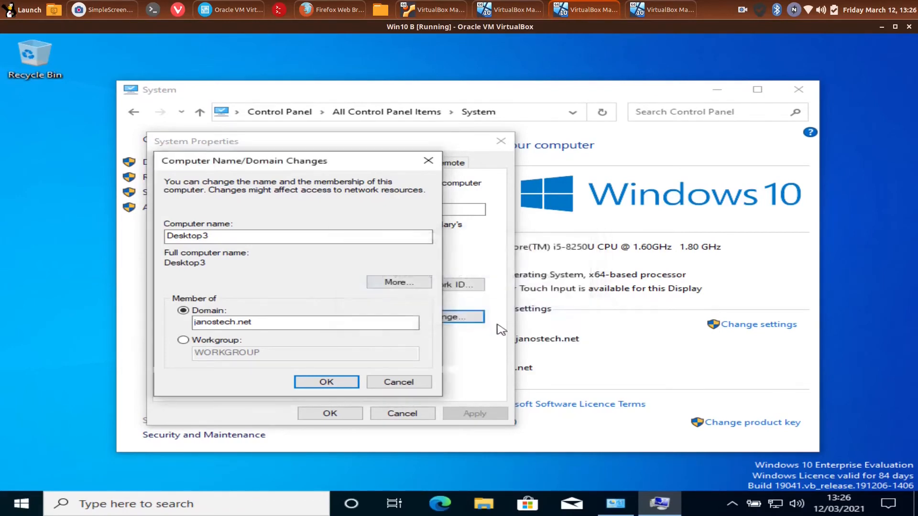
click(566, 285)
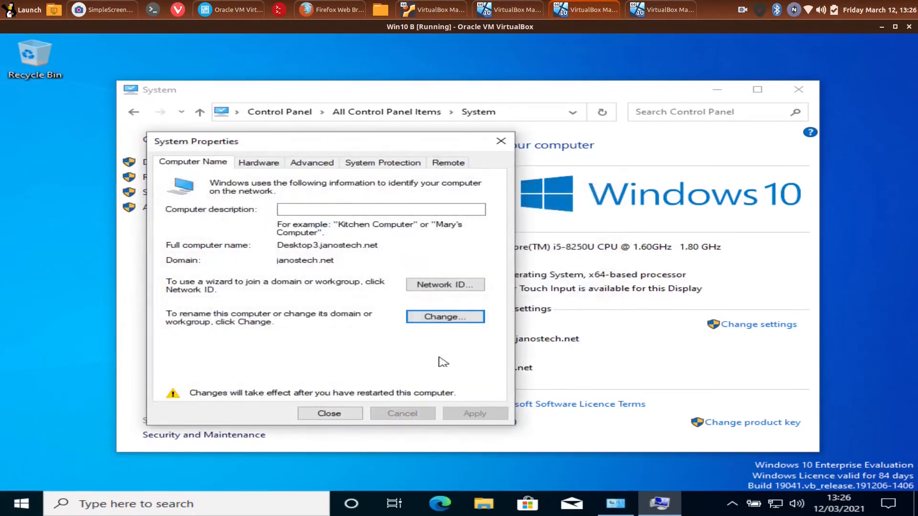
click(351, 415)
click(486, 283)
Switch to Win10 A and sign in as another user with the marketing domain user's username and account password.
click(668, 10)
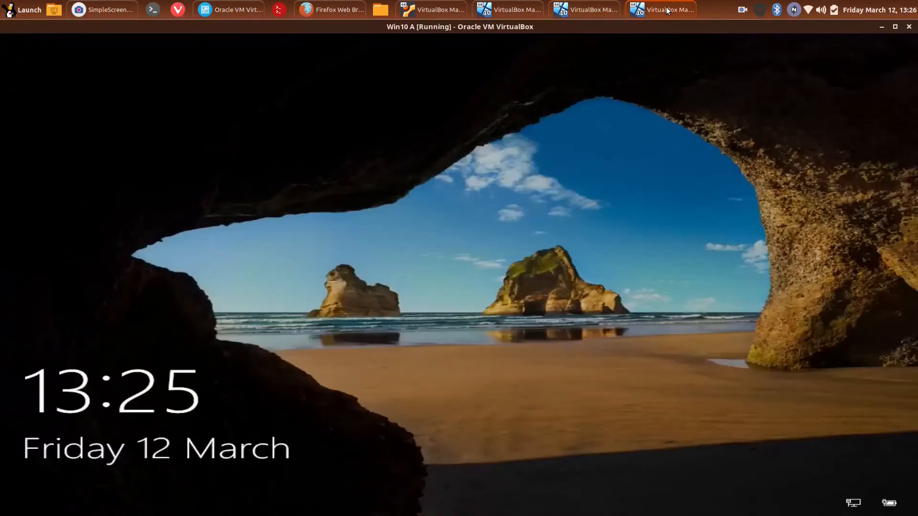
click(471, 293)
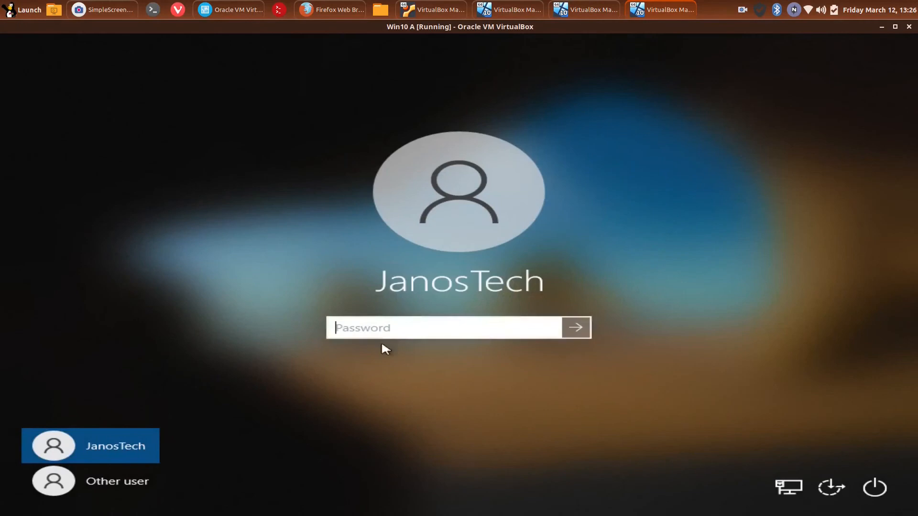
click(118, 481)
text(Marketing.Jessica)
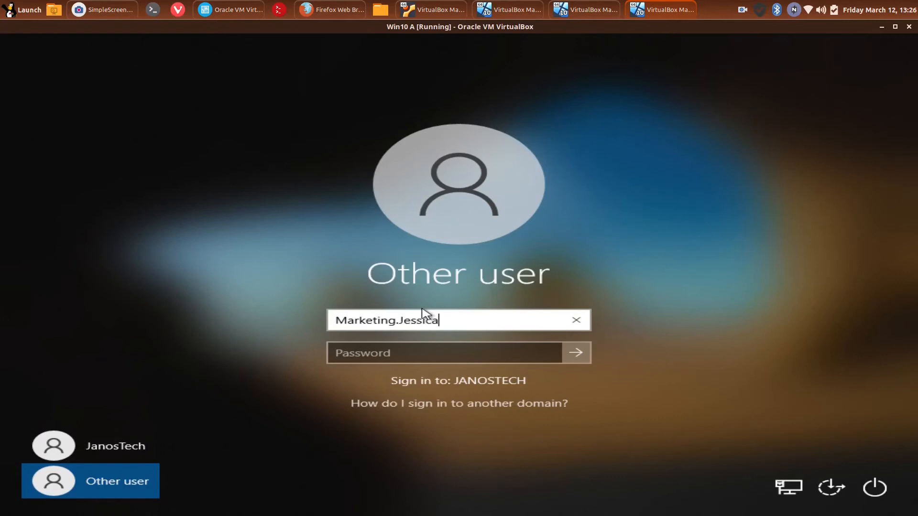
key(Tab)
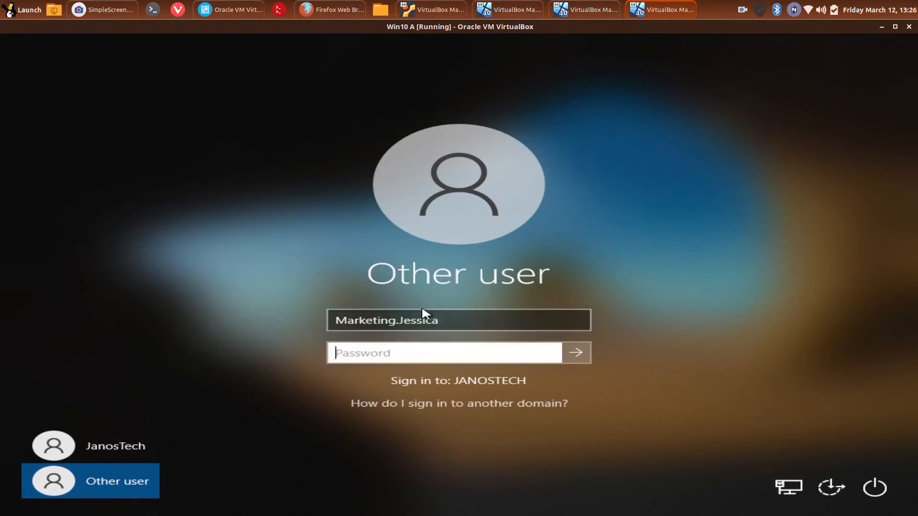
text(****)
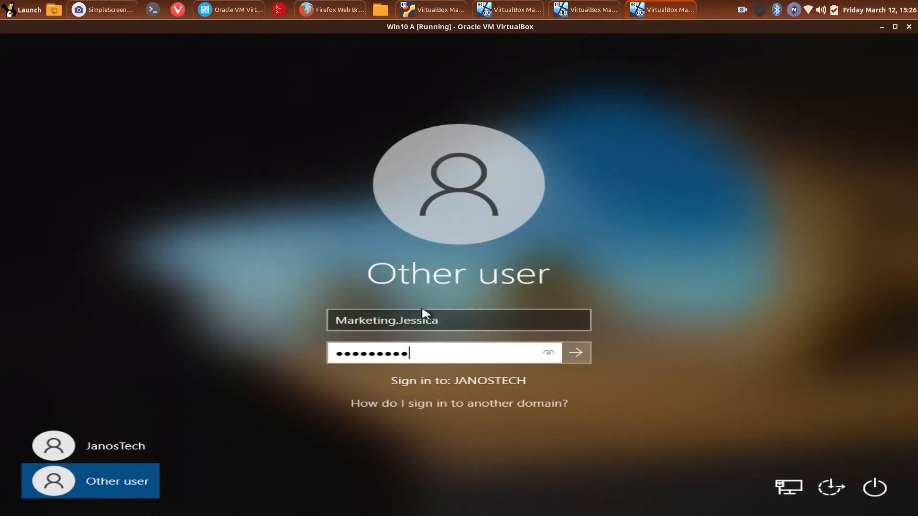
key(Return)
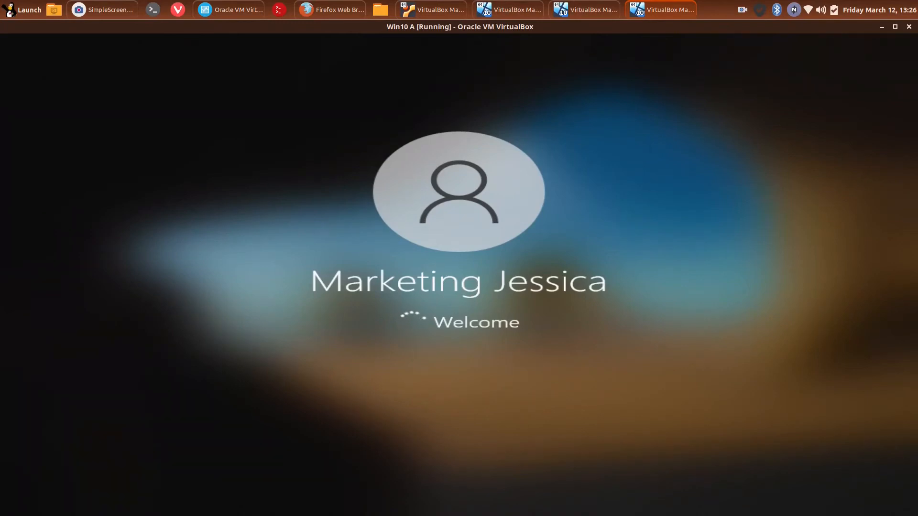
Switch to Win10 B and sign in as another user with the standard domain user's username and account password.
click(594, 11)
click(325, 314)
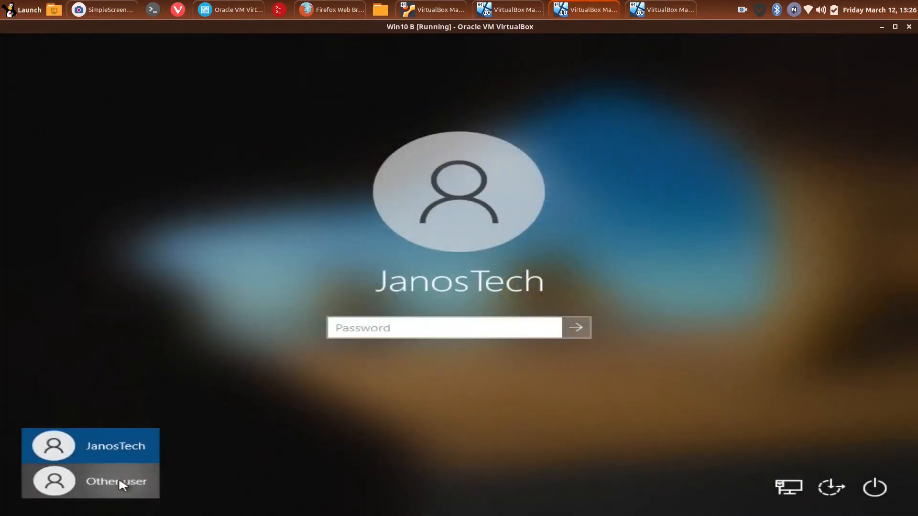
click(123, 482)
text(Janos.)
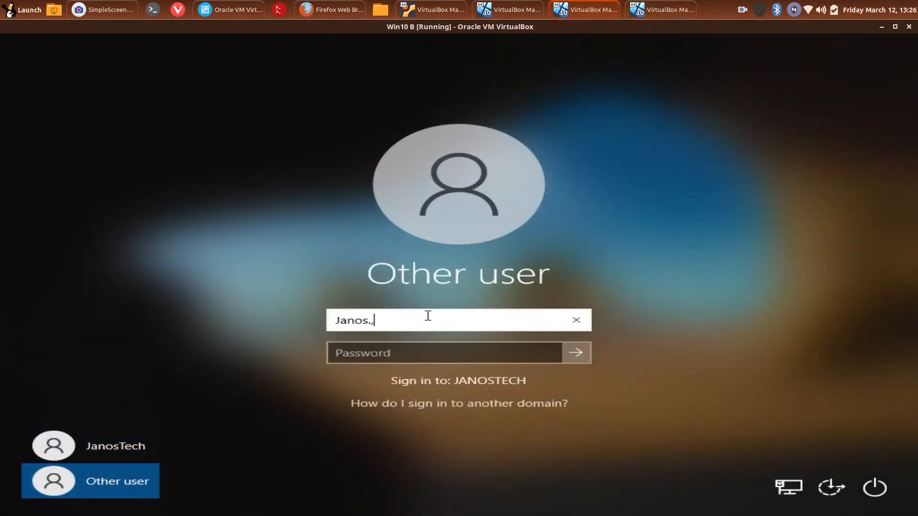
text(User)
key(Tab)
text(***)
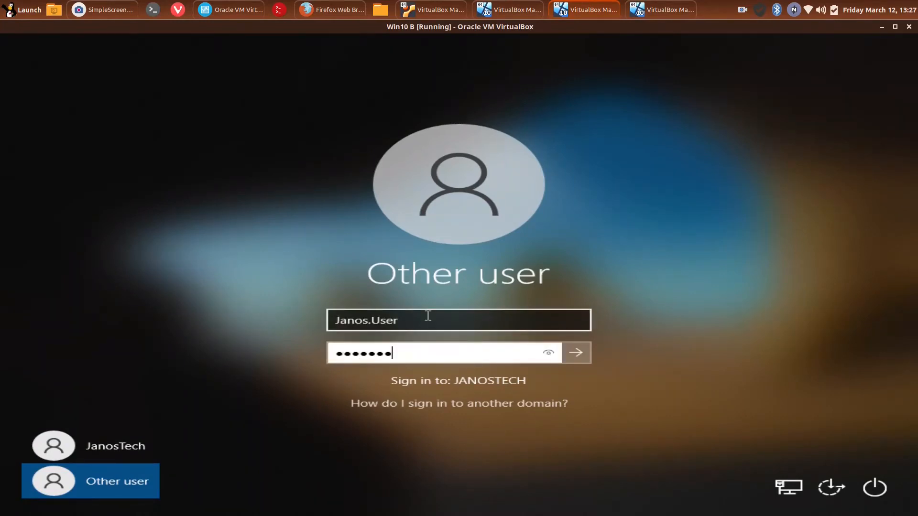
key(Return)
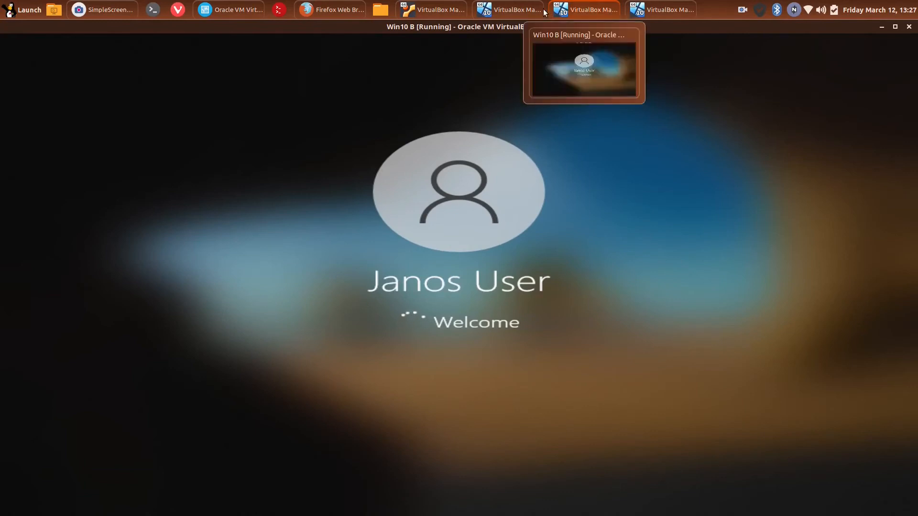
Check the Win10, Win10 B and Win10 A machines in turn and switch to the LinuxDC machine.
click(508, 9)
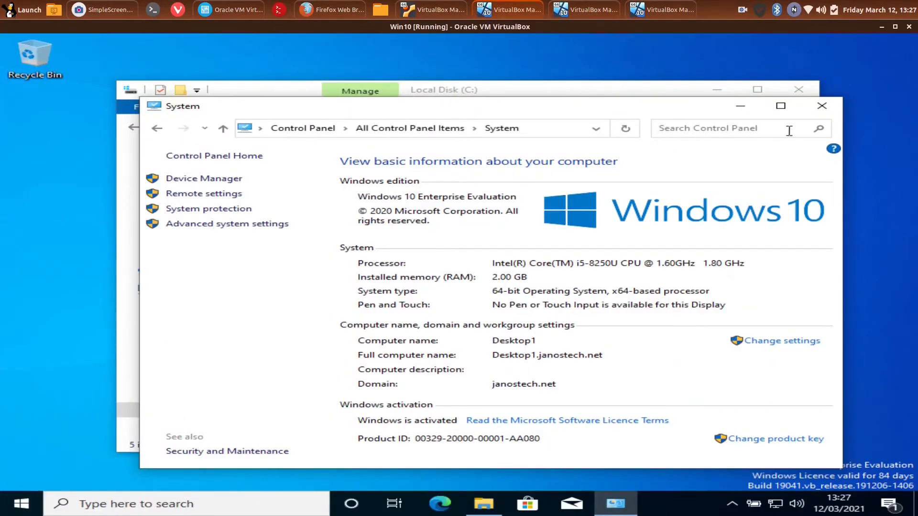
click(596, 10)
click(664, 9)
click(598, 7)
click(507, 10)
click(430, 9)
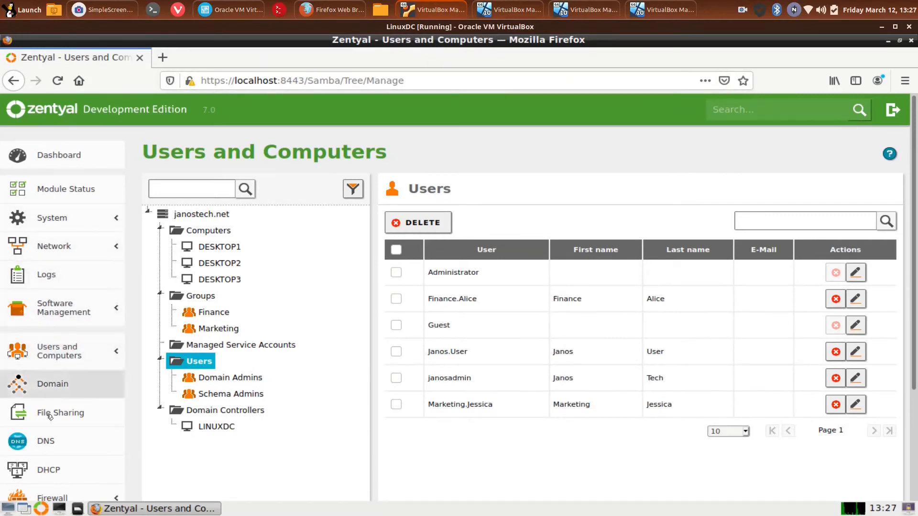
Open Zentyal's DHCP page and then the Dashboard to examine the DHCP leases, network interfaces and module status.
click(55, 469)
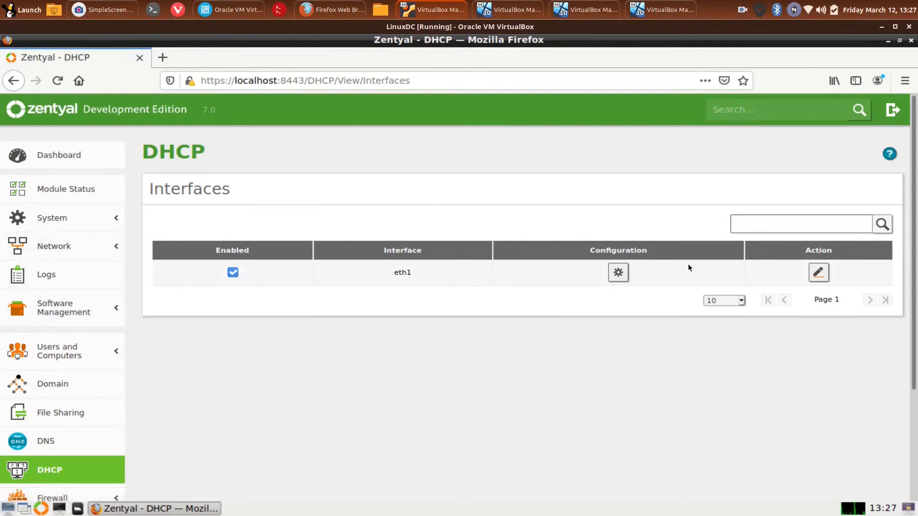
click(76, 156)
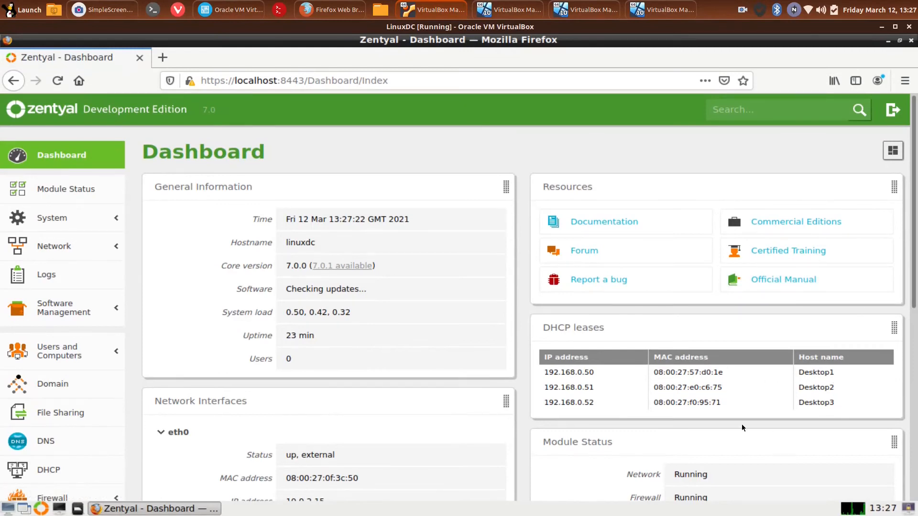
scroll(739, 421, down, 3)
drag(735, 282, 556, 262)
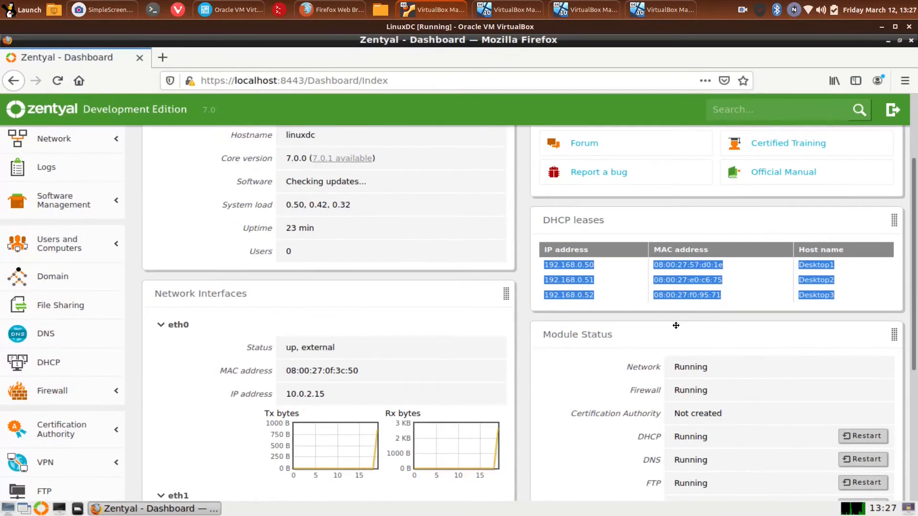
scroll(676, 325, down, 3)
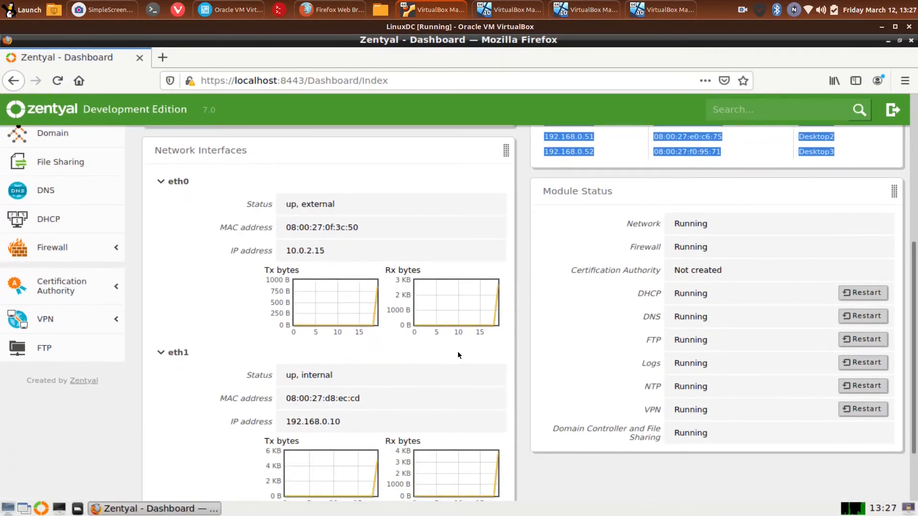
scroll(458, 351, down, 2)
scroll(411, 387, up, 1)
scroll(414, 387, up, 6)
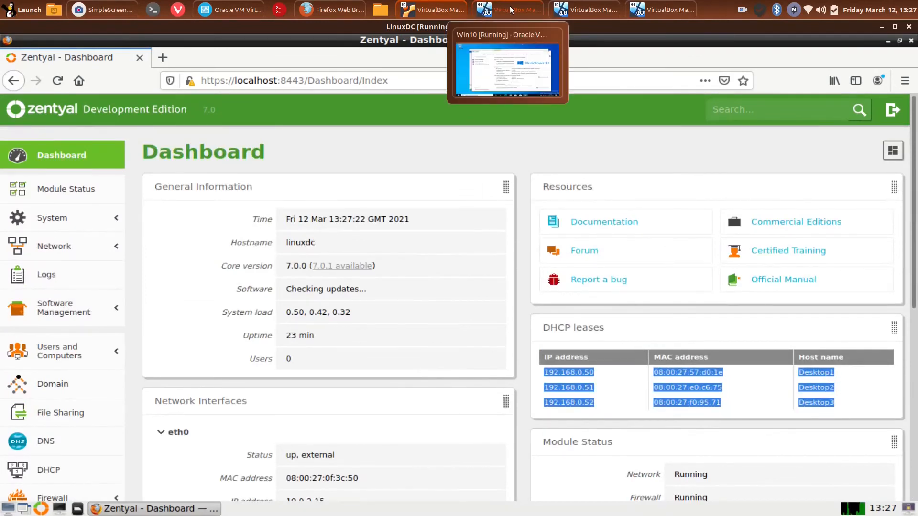
Look through the available Zentyal modules from the Dashboard and open the Logs page.
scroll(95, 337, down, 4)
scroll(96, 337, down, 2)
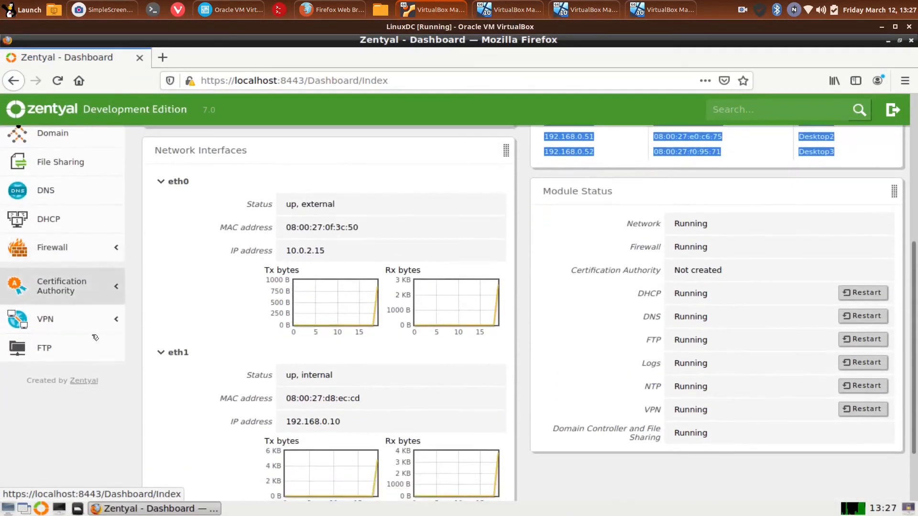
scroll(74, 312, up, 1)
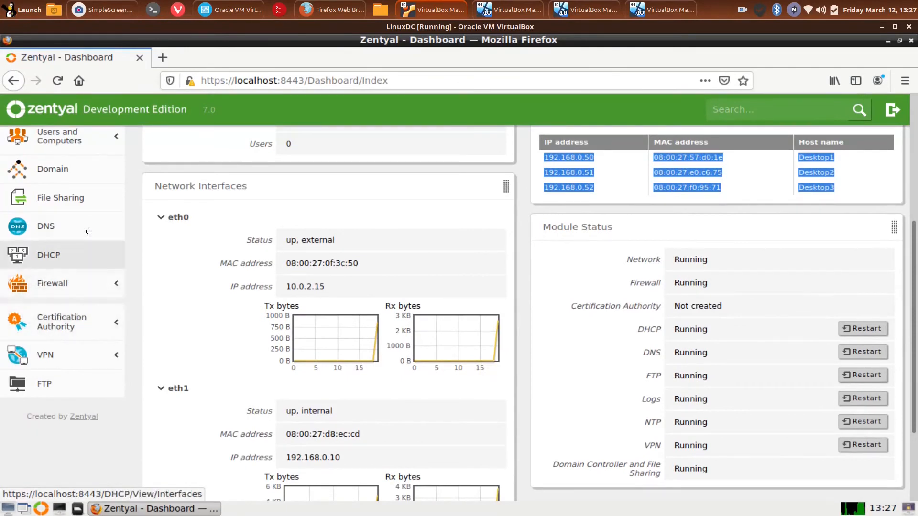
scroll(87, 232, up, 2)
scroll(87, 232, up, 2)
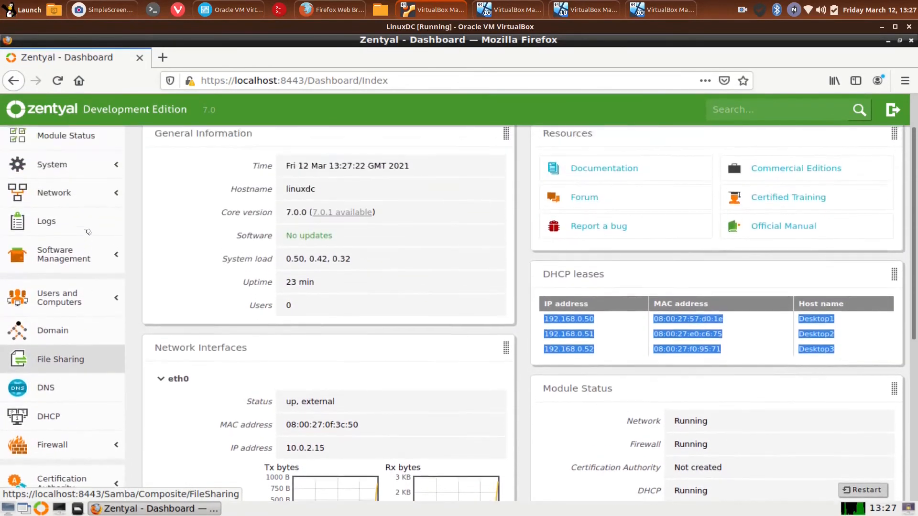
click(85, 236)
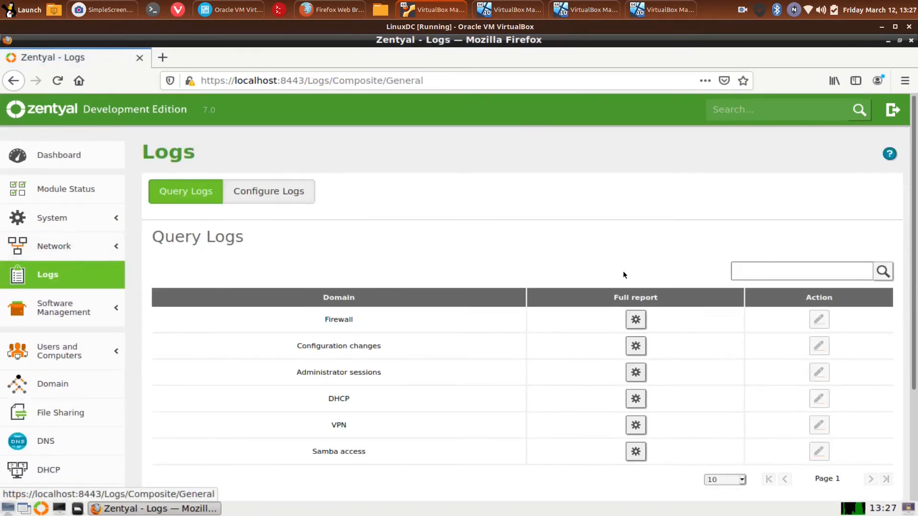
Open the DHCP full report, examine the lease events from the first to the last page, and return to the Dashboard.
scroll(622, 310, down, 2)
click(644, 330)
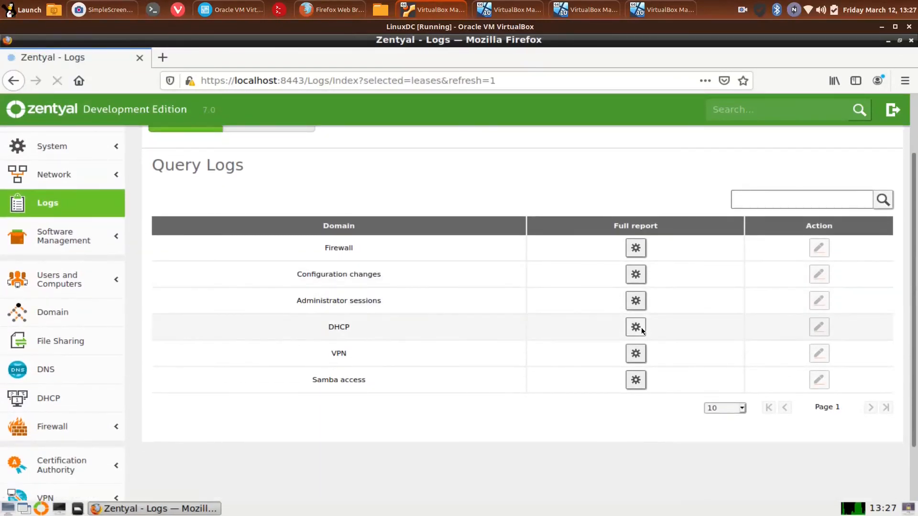
click(189, 276)
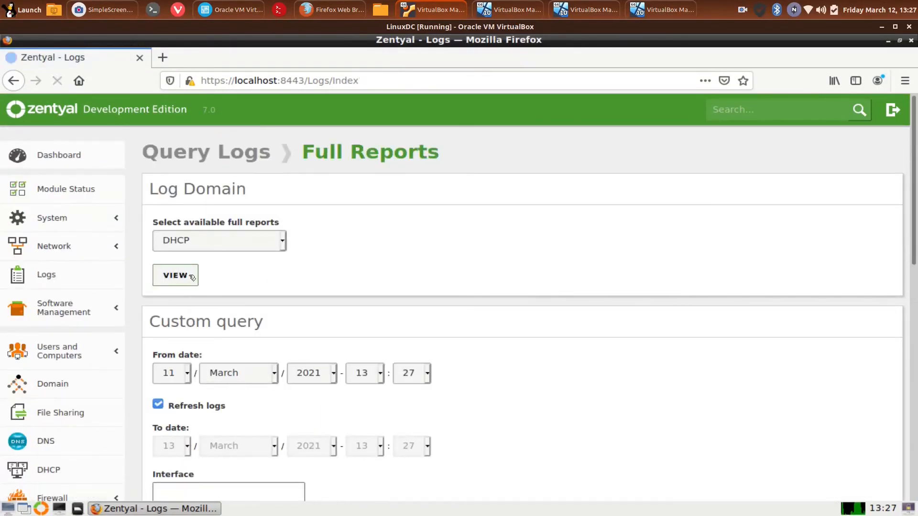
scroll(531, 304, down, 10)
scroll(531, 306, down, 2)
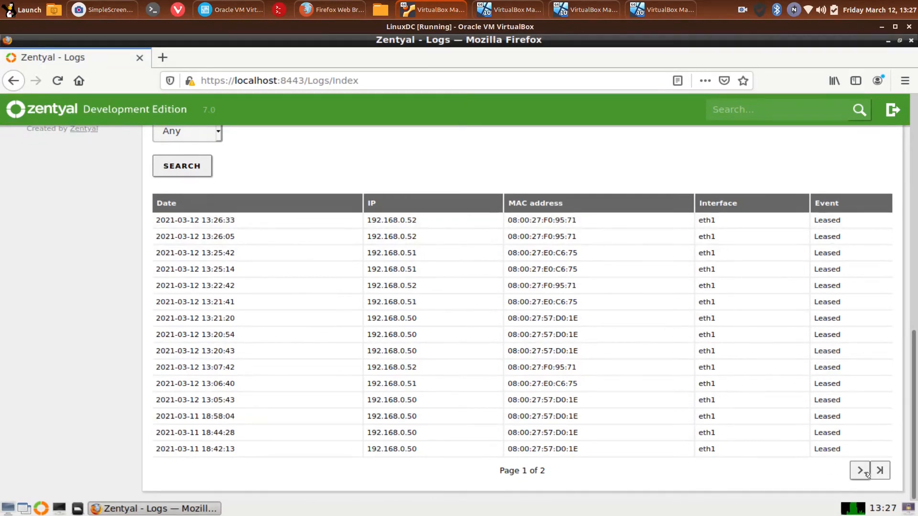
click(884, 472)
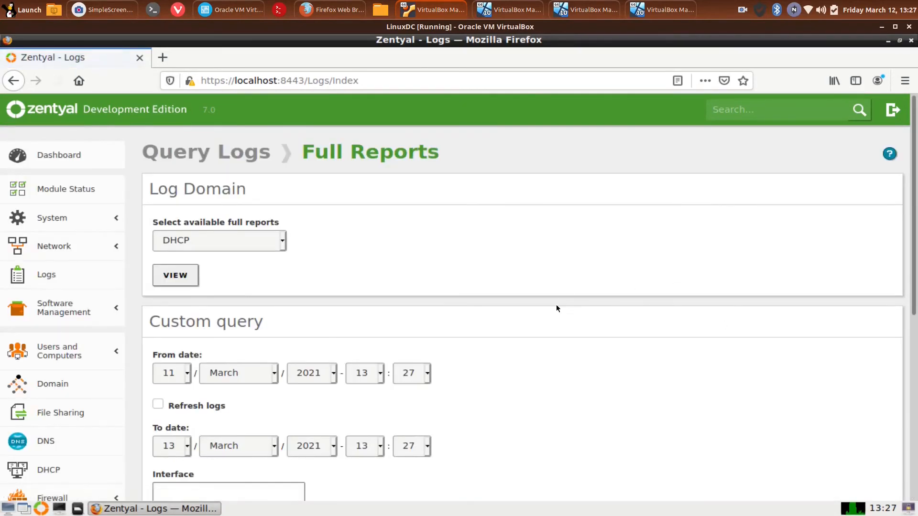
scroll(557, 335, down, 7)
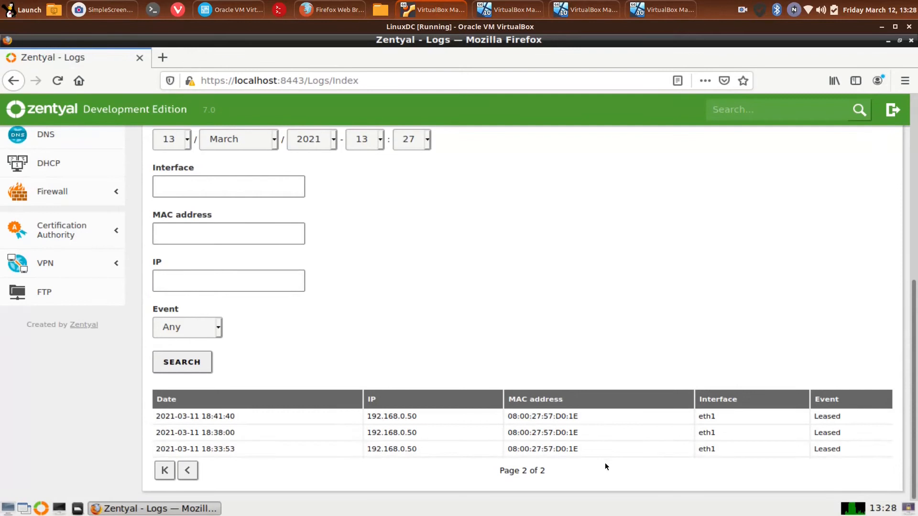
scroll(623, 279, up, 7)
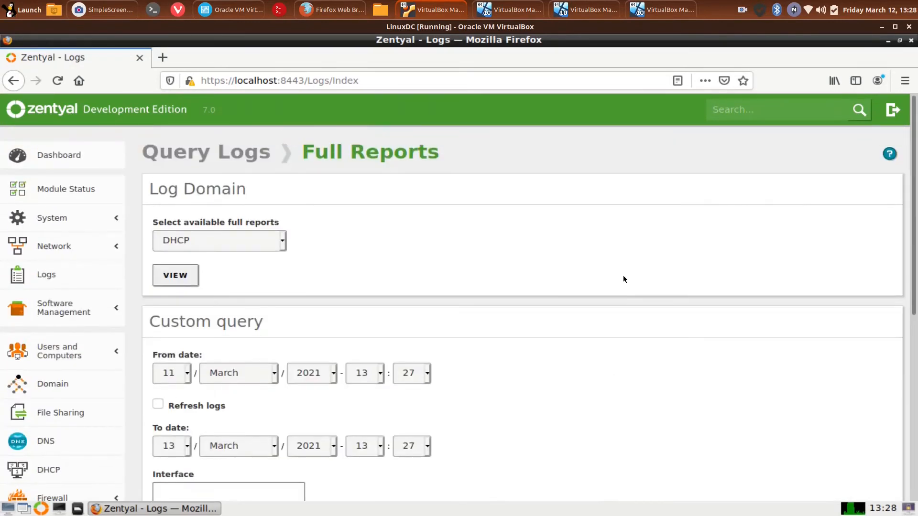
click(71, 158)
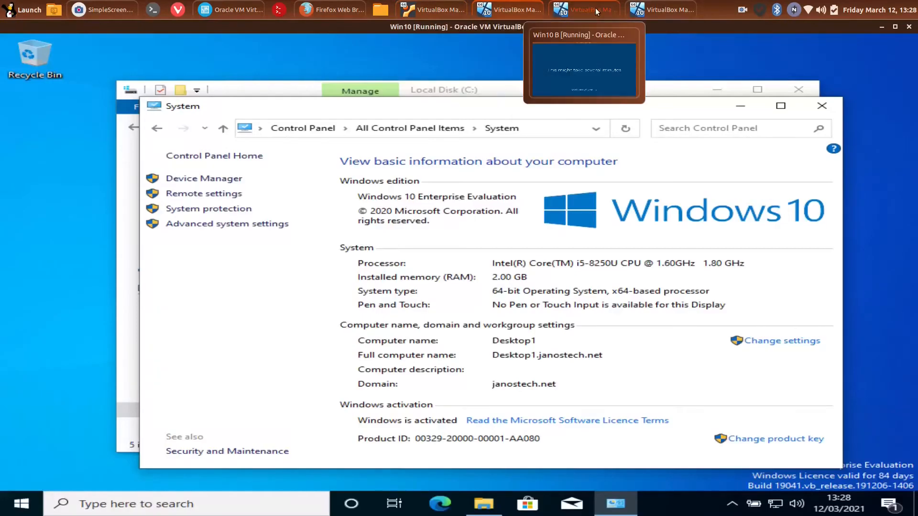
Check the sign-in progress on the Win10 B and Win10 A machines and return to the Win10 machine.
click(595, 9)
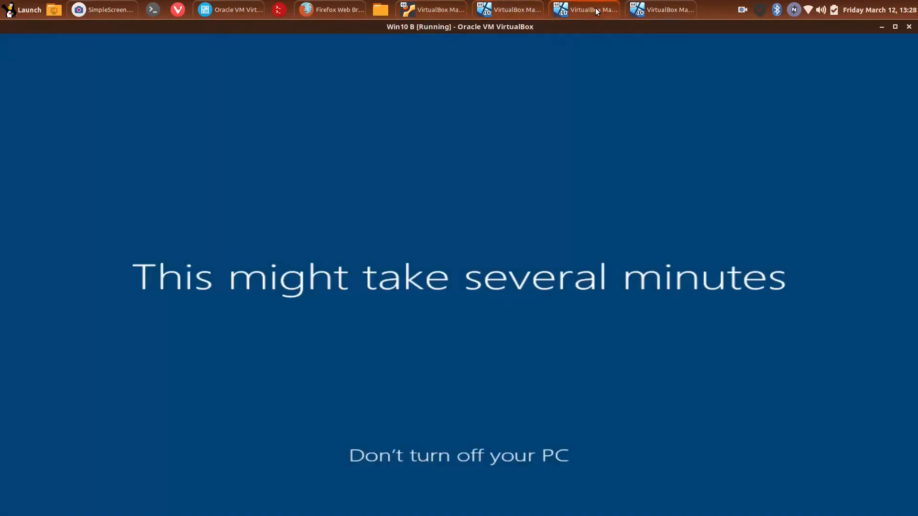
click(660, 9)
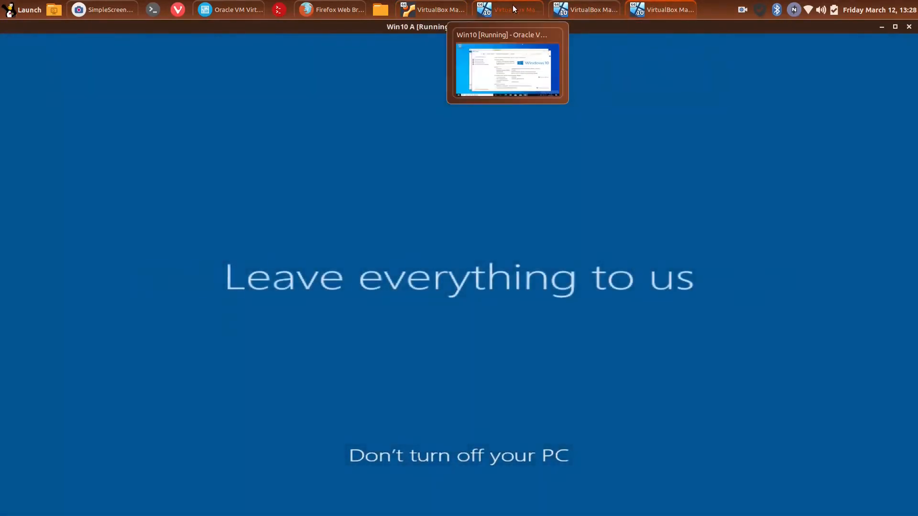
click(513, 9)
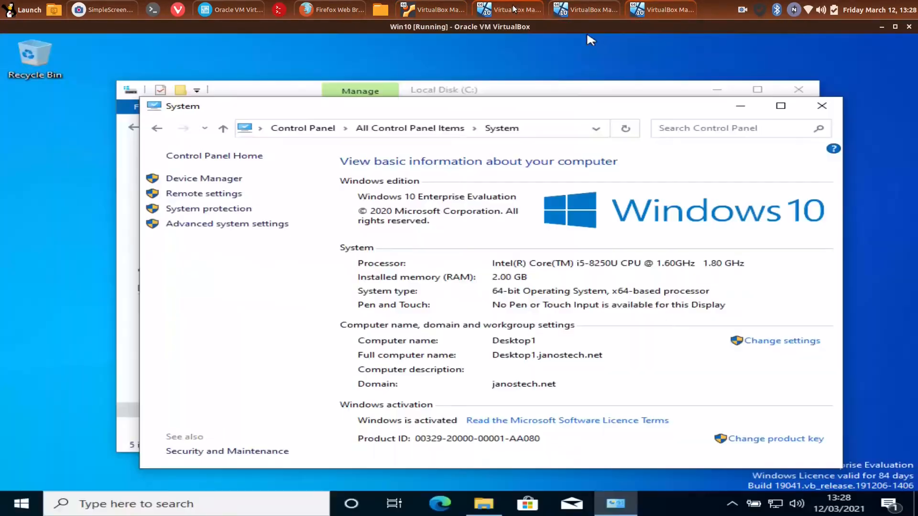
Close the System window on Win10, maximize File Explorer and examine the contents of the finance user's mapped H: drive.
click(825, 106)
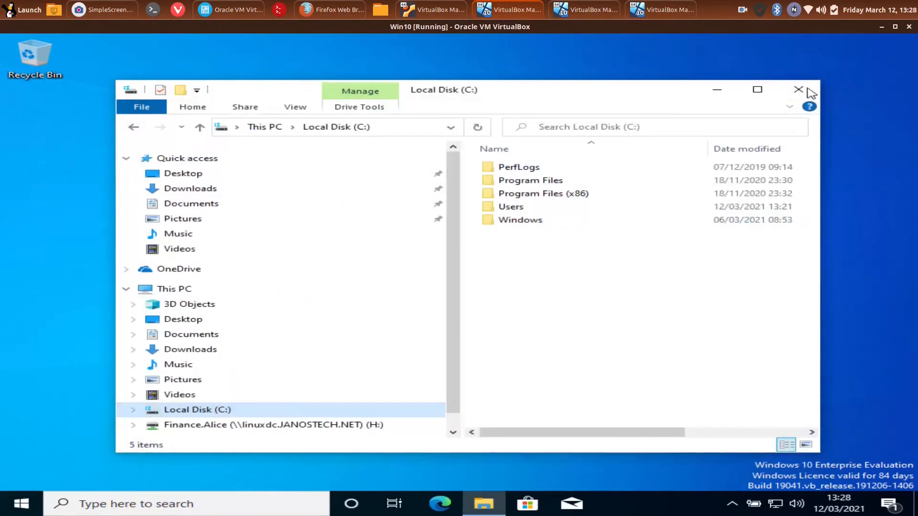
click(757, 91)
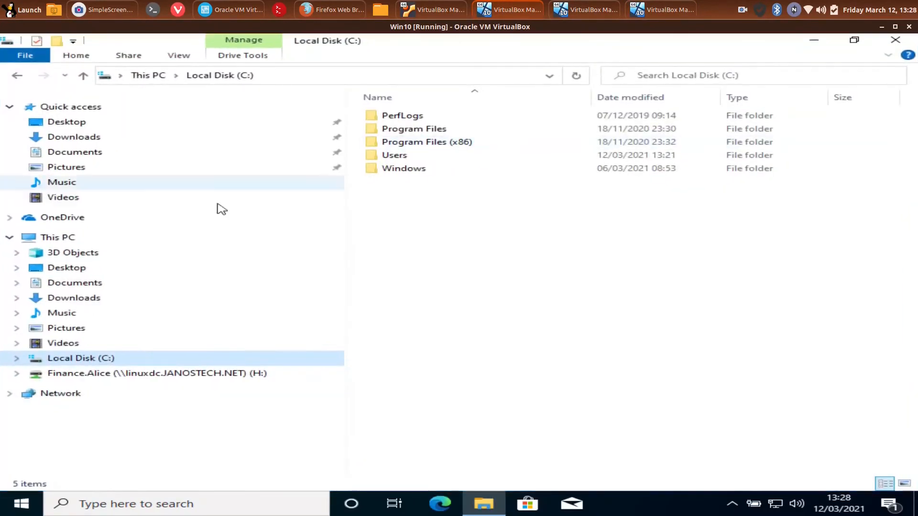
click(108, 377)
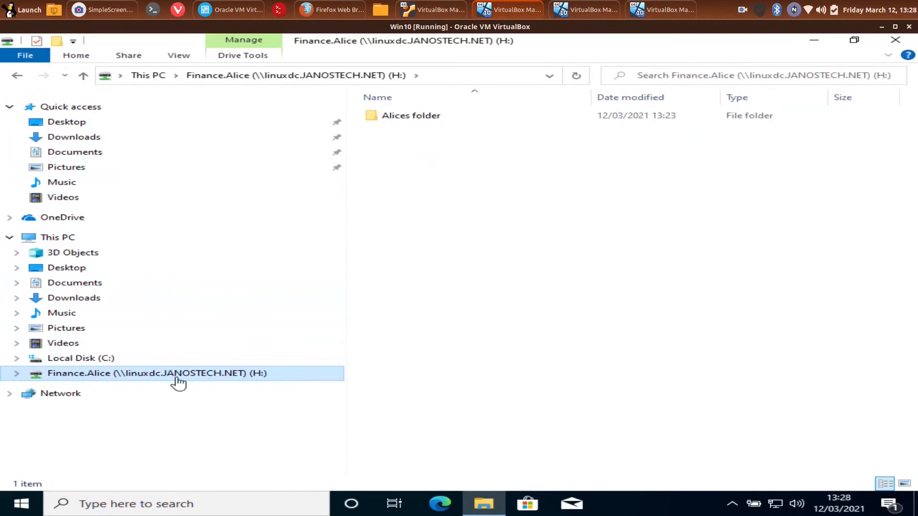
Check Win10 B's sign-in progress, switch to Win10 A and check which account is signed in there.
click(605, 9)
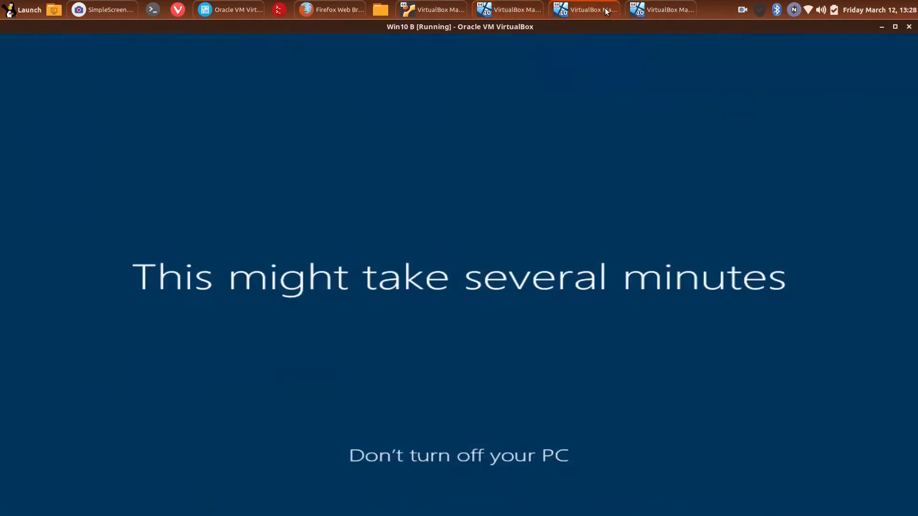
click(660, 9)
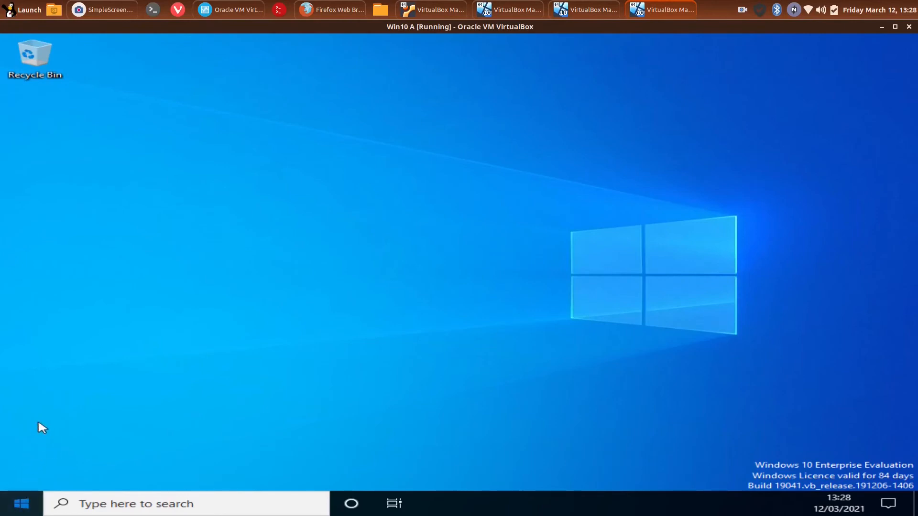
click(24, 505)
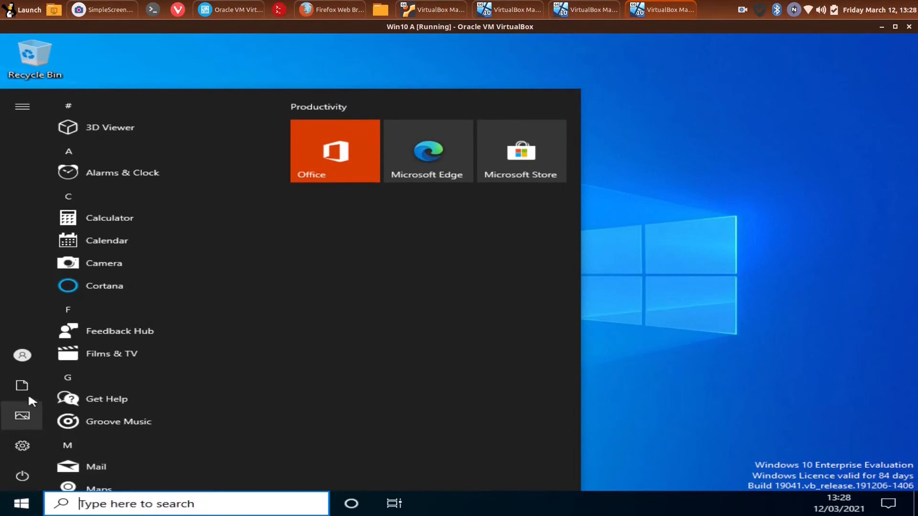
mouse_move(21, 356)
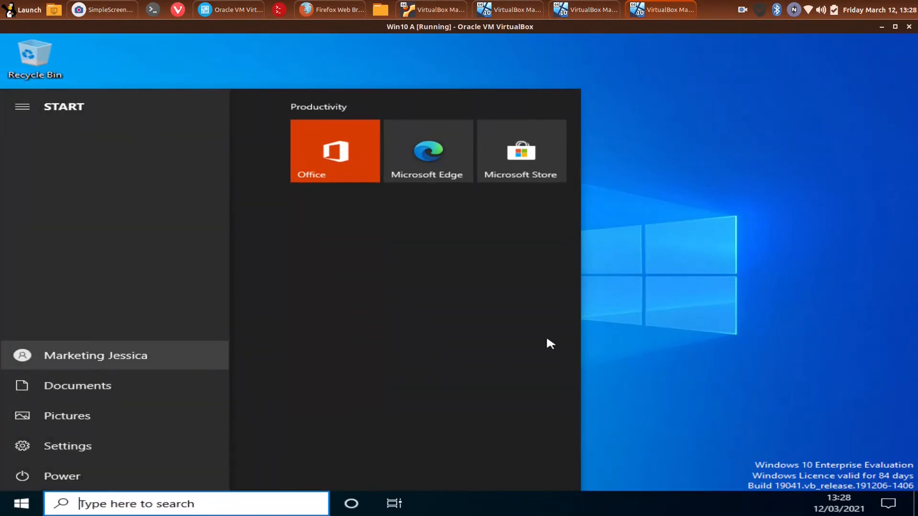
click(21, 504)
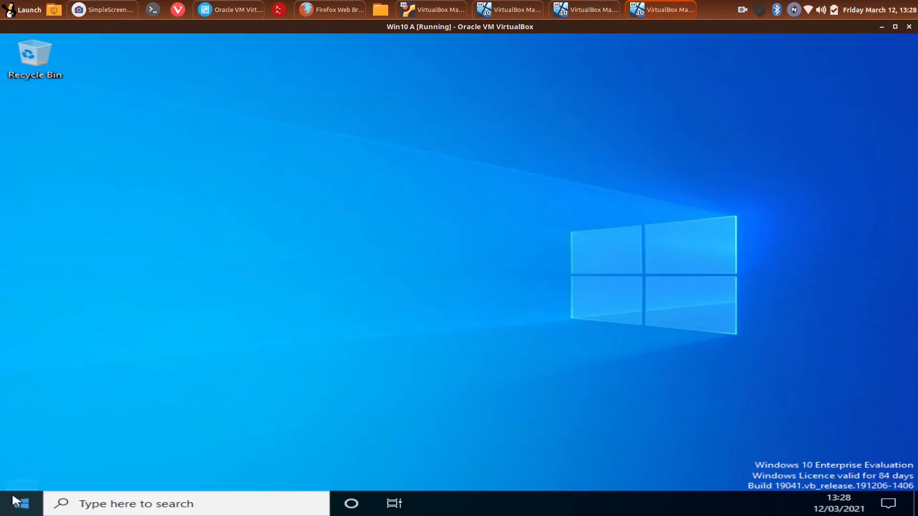
Open File Explorer maximized on Win10 A, expand This PC, widen the navigation pane and open the mapped H: network drive.
right_click(21, 506)
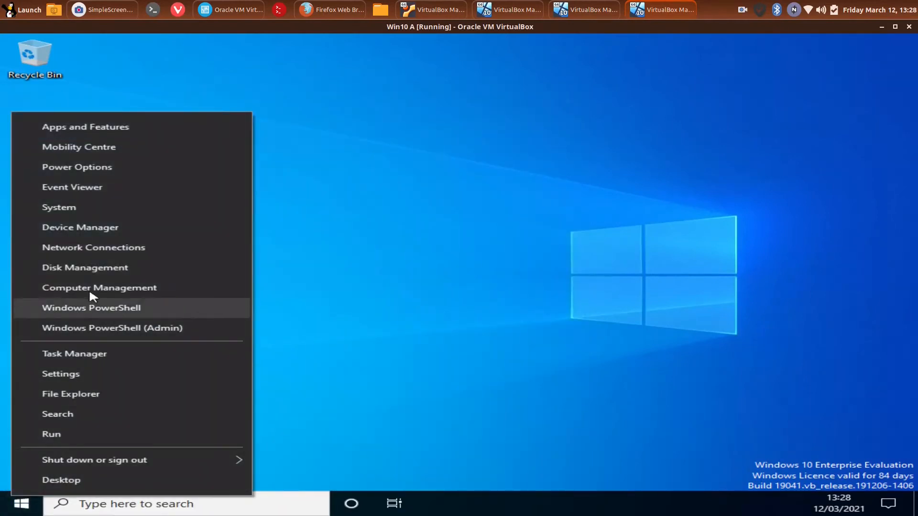
click(75, 395)
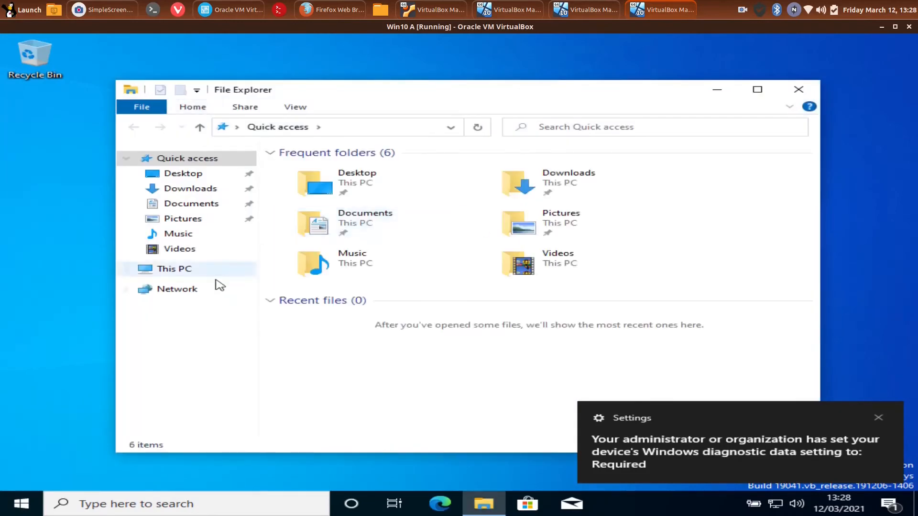
click(127, 271)
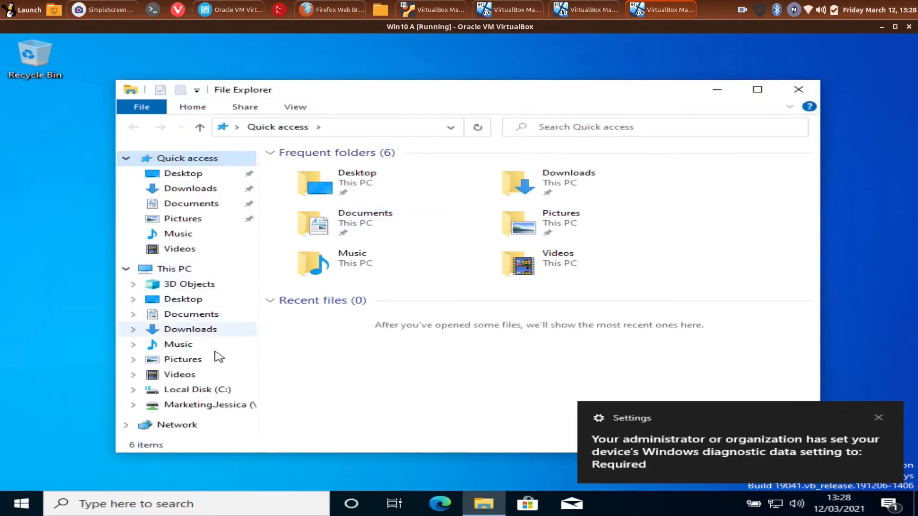
click(757, 90)
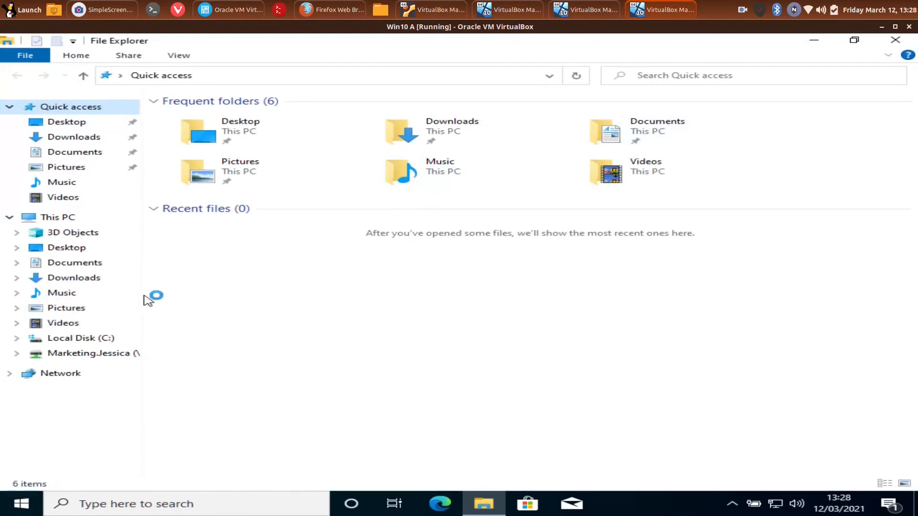
drag(142, 296, 382, 292)
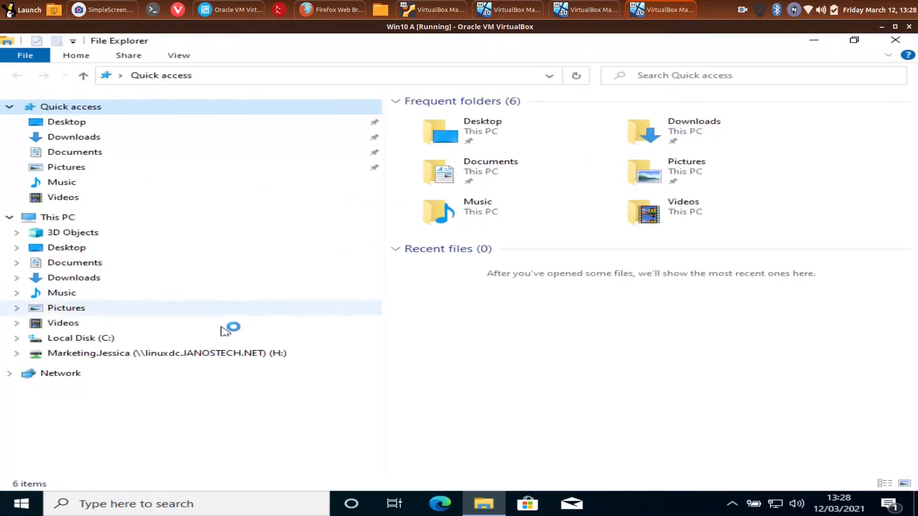
click(198, 357)
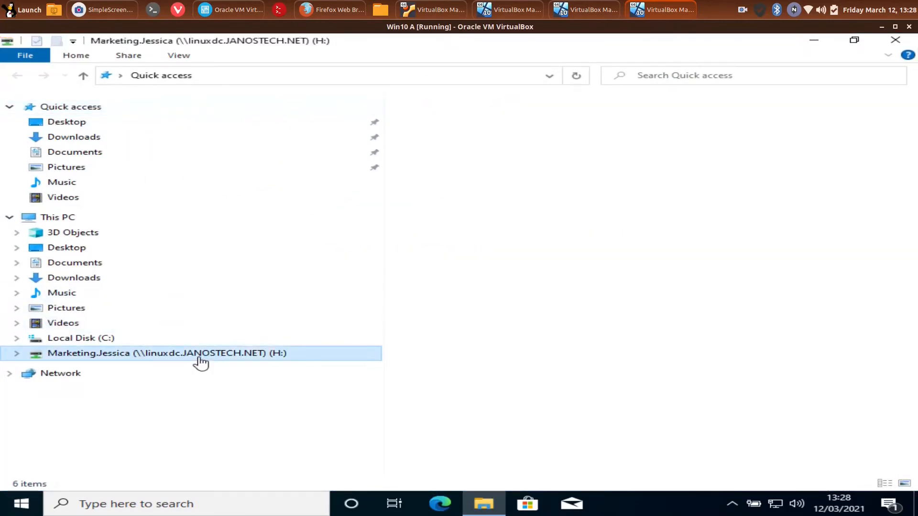
Create a folder on the H: drive named with the marketing user's first name plus "'s folder", open it and return to H:.
right_click(531, 207)
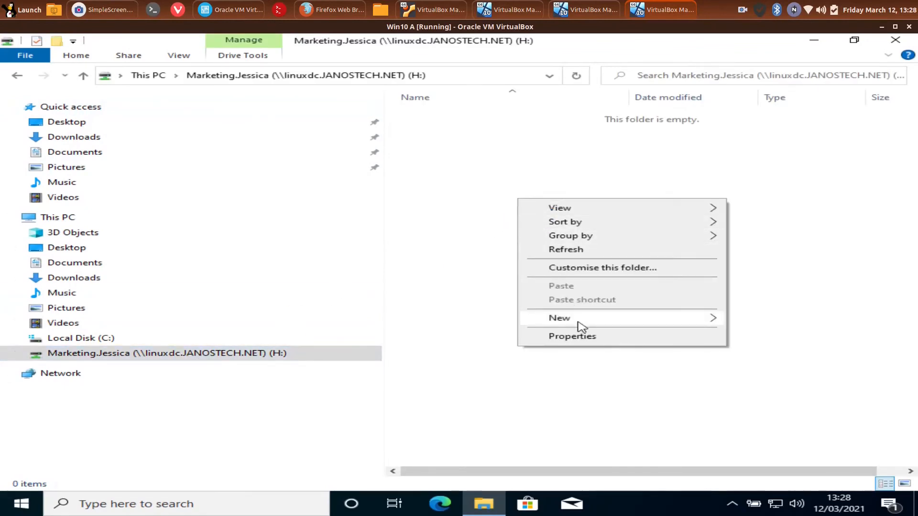
mouse_move(581, 325)
click(468, 317)
text(Jessica's folder)
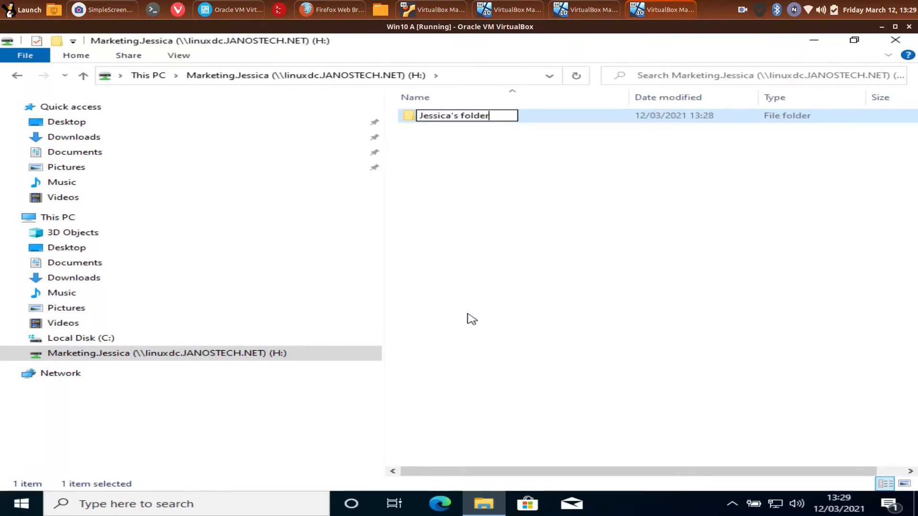
key(Return)
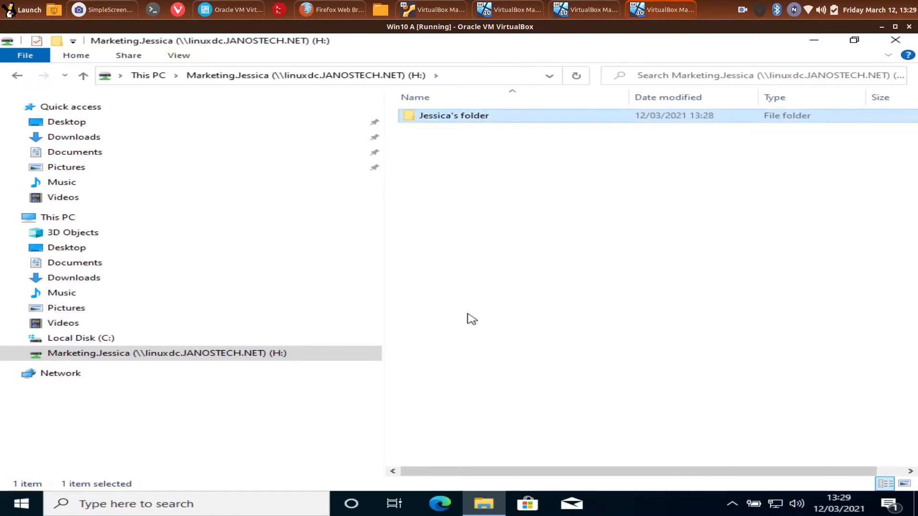
double_click(473, 122)
click(143, 362)
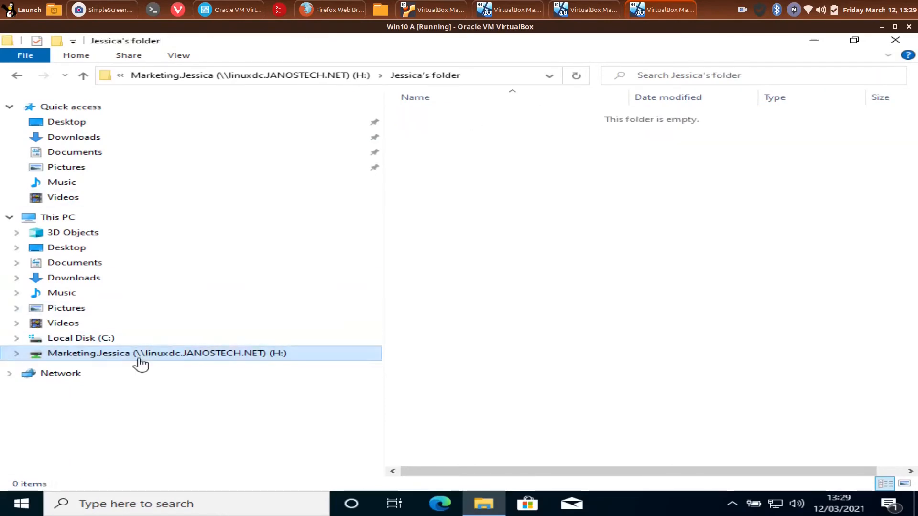
Switch to the Win10 B machine and check which account is signed in.
click(598, 6)
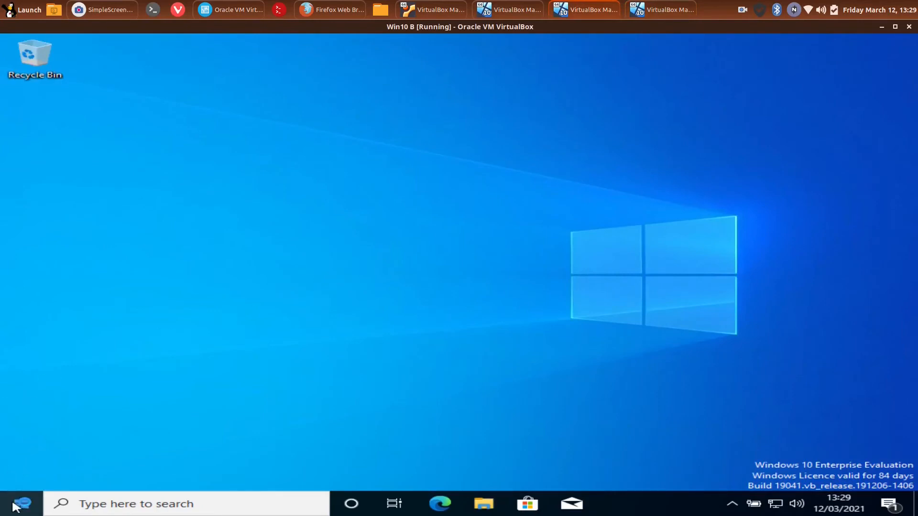
click(21, 504)
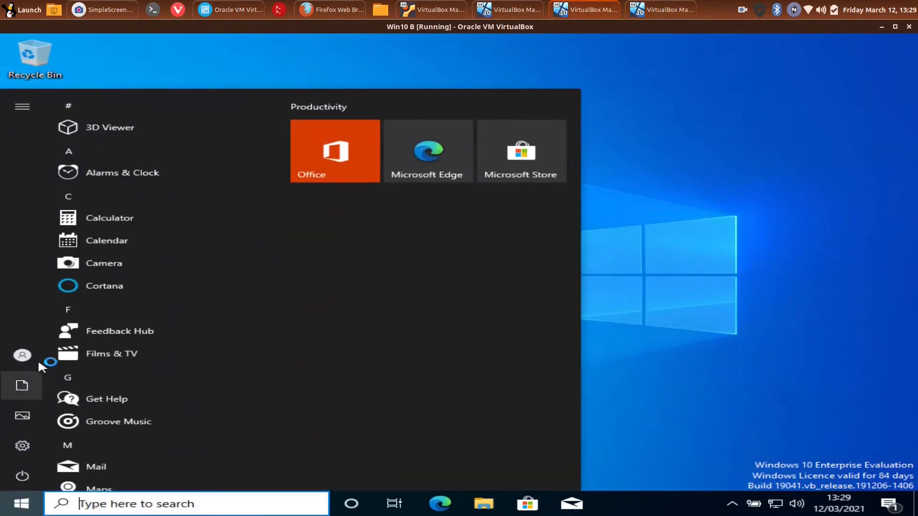
mouse_move(29, 354)
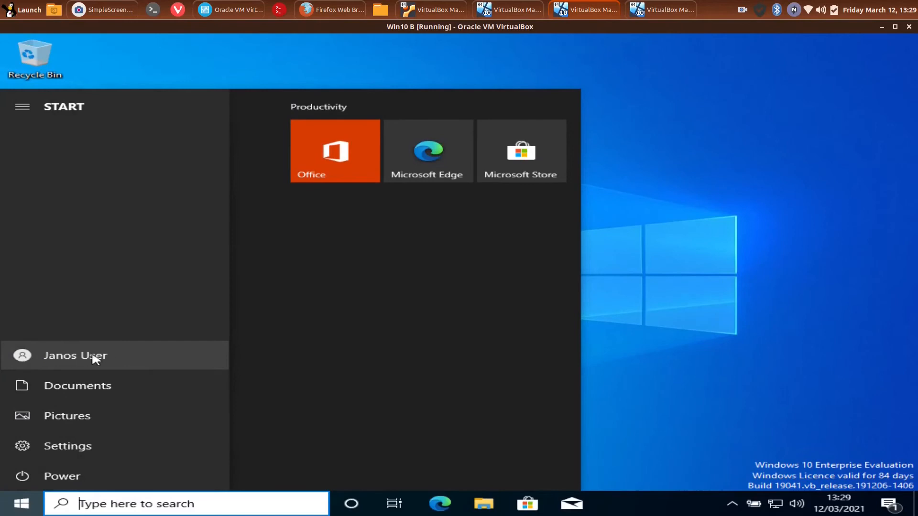
Open File Explorer maximized on Win10 B, expand This PC, widen the navigation pane and open the mapped H: network drive.
click(502, 503)
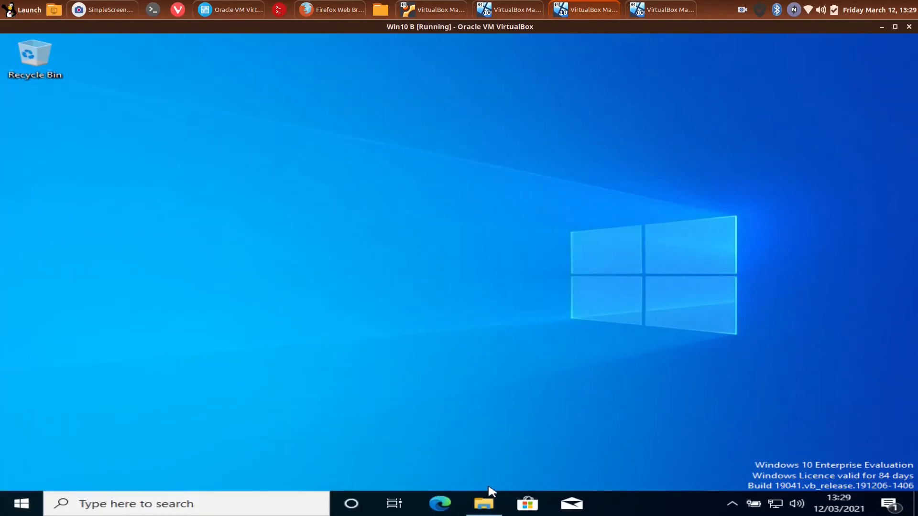
click(483, 502)
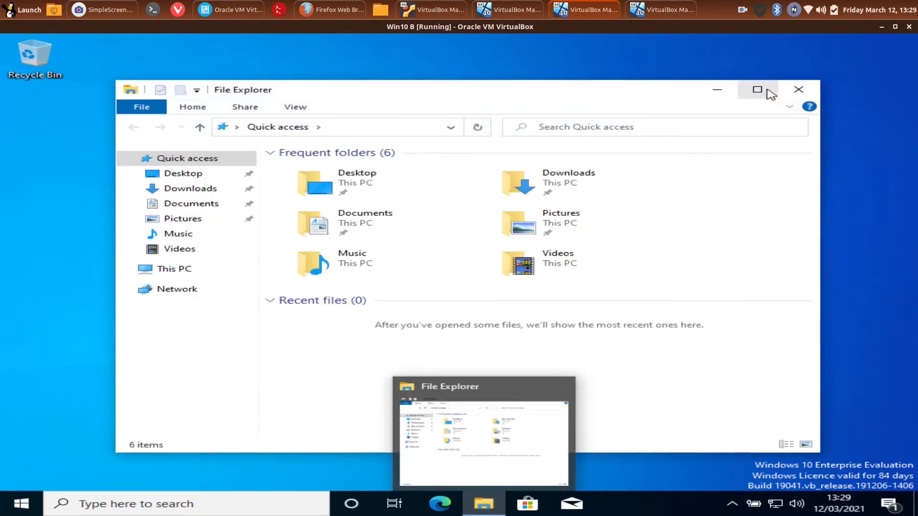
click(760, 90)
click(10, 218)
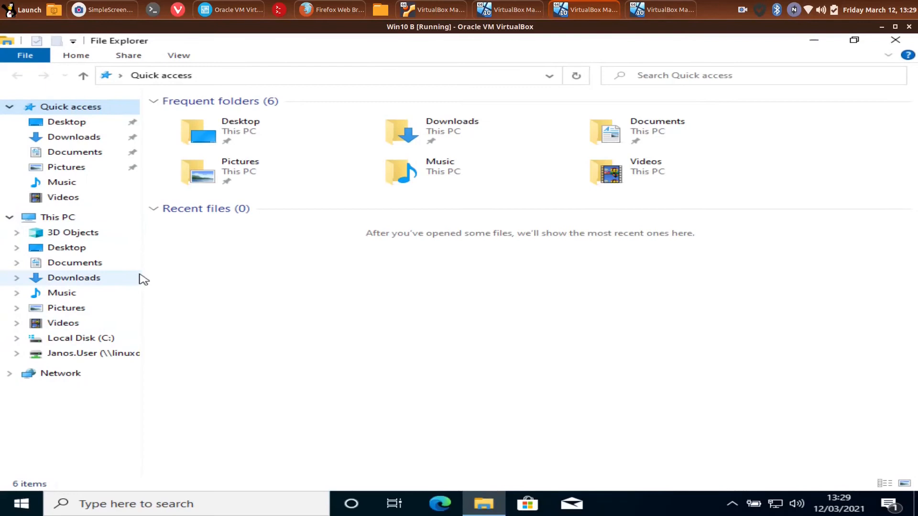
drag(141, 273, 368, 273)
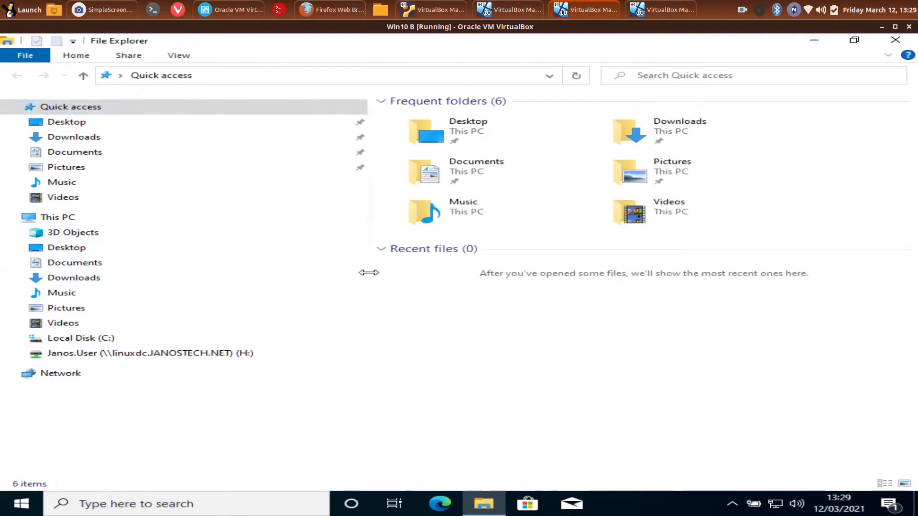
click(191, 356)
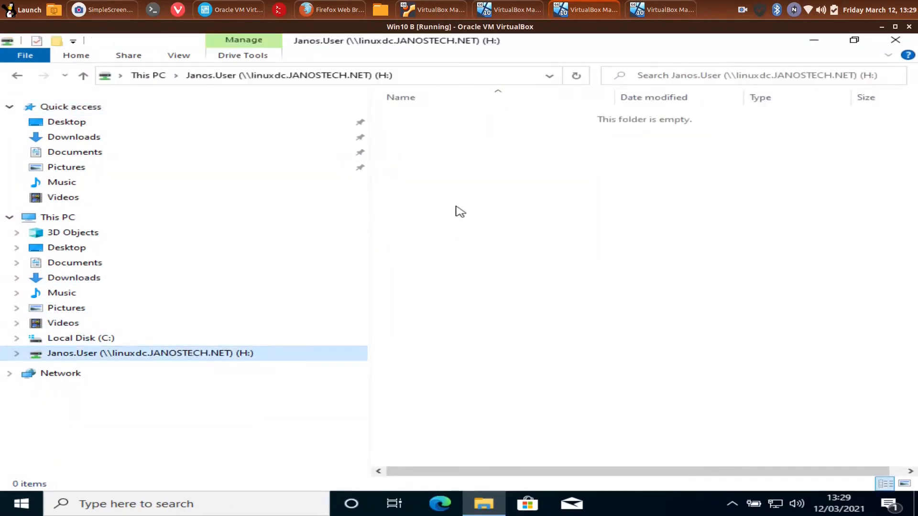
Create a folder on Win10 B's H: drive named with the signed-in user's first name plus "'s folder".
right_click(457, 206)
mouse_move(640, 325)
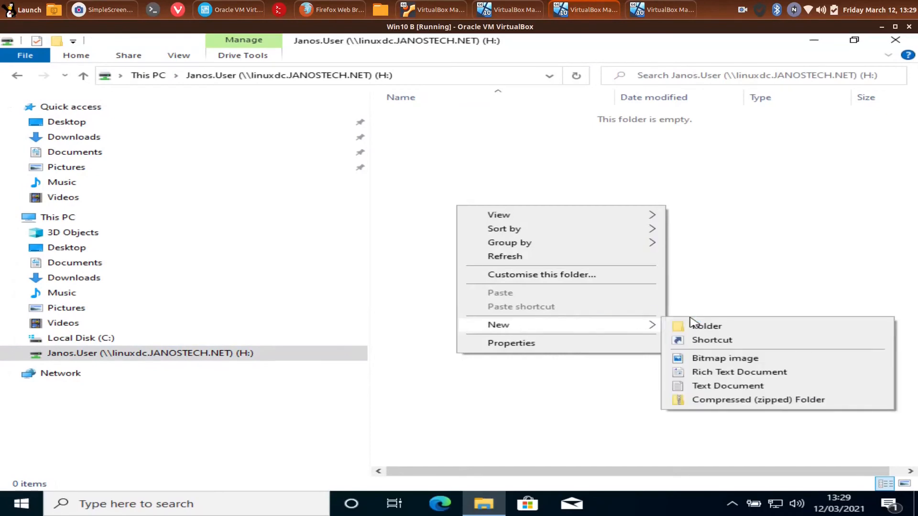
click(699, 328)
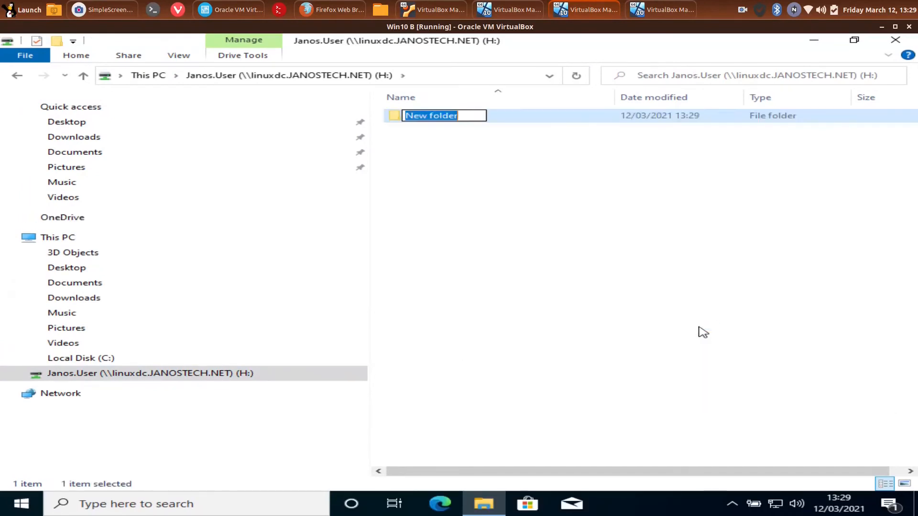
text(Janoss)
key(BackSpace)
text('s folder)
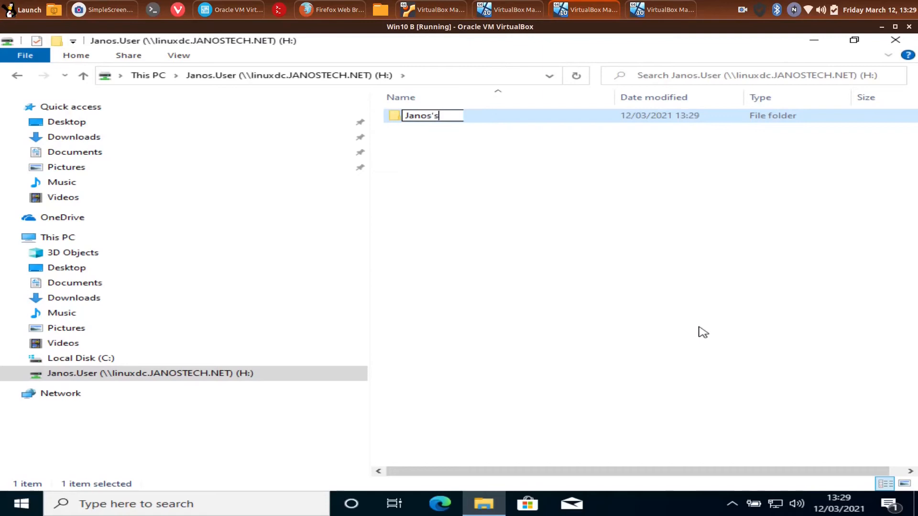
key(Return)
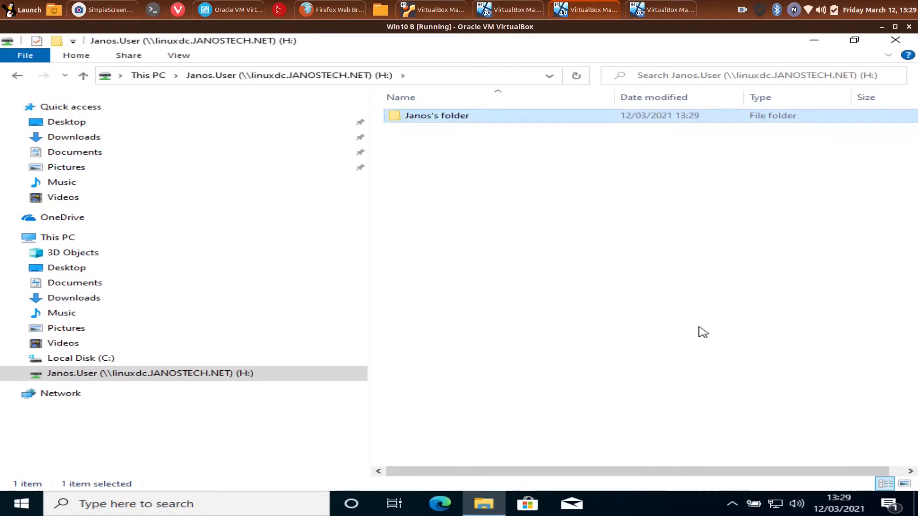
Switch between the Win10 A, Win10 B and Win10 machines to compare the contents of each user's H: drive.
click(526, 7)
click(573, 8)
click(665, 10)
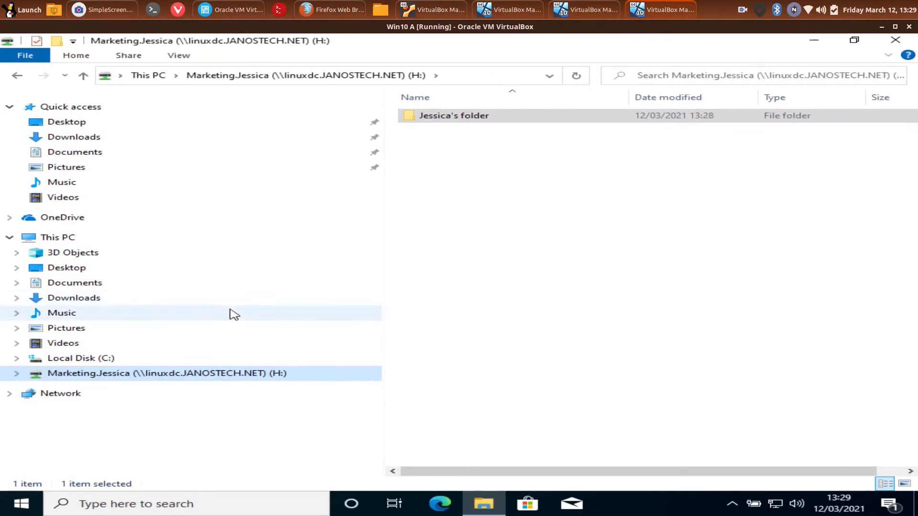
click(596, 12)
click(500, 10)
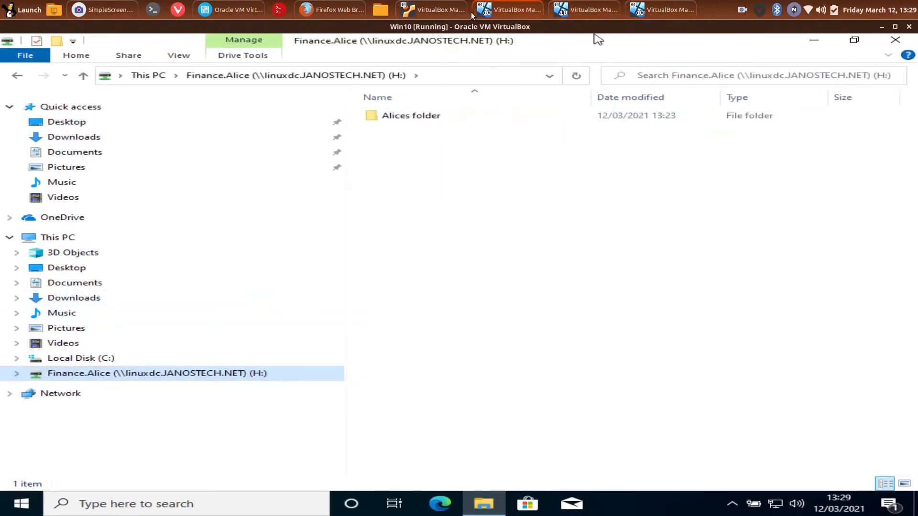
Switch to the LinuxDC machine and open Zentyal's File Sharing page.
click(439, 12)
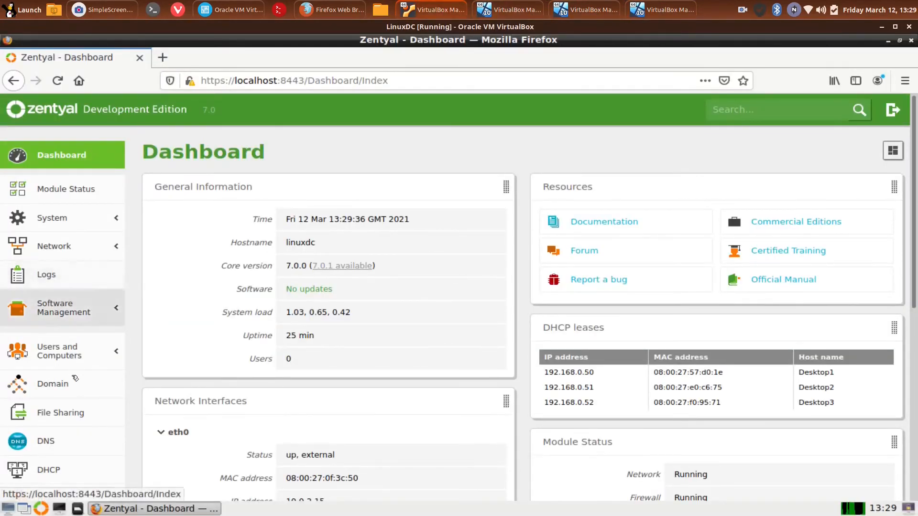
click(75, 414)
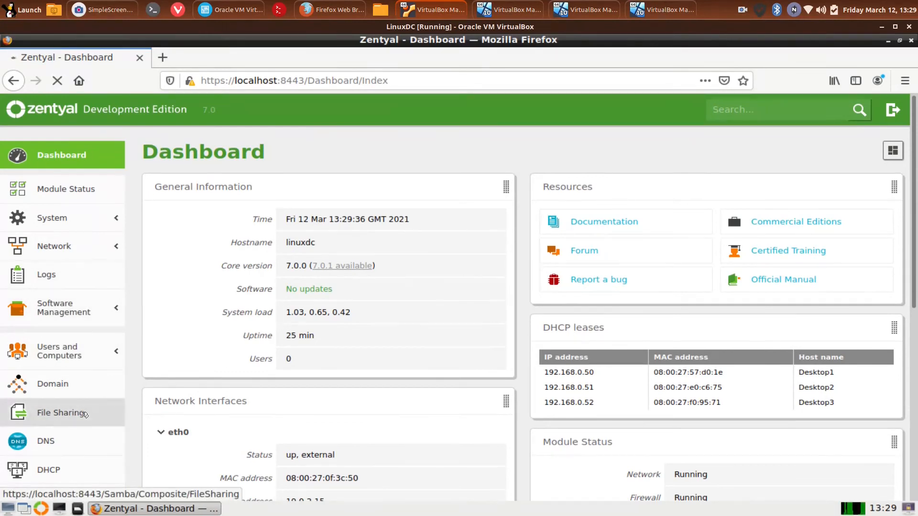
scroll(429, 409, down, 4)
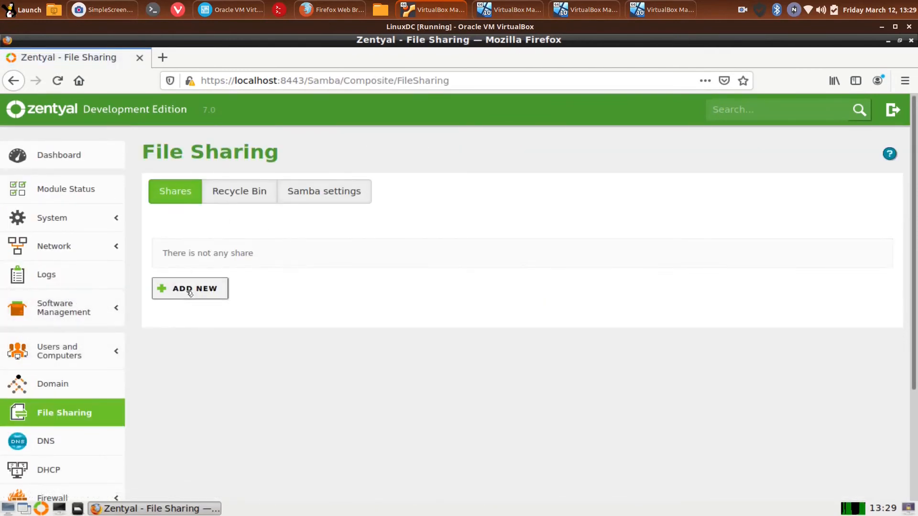
Add an enabled share named Finance with the directory finance under Zentyal and the comment "Finace users only".
click(190, 289)
scroll(358, 337, down, 3)
click(225, 242)
text(FInance)
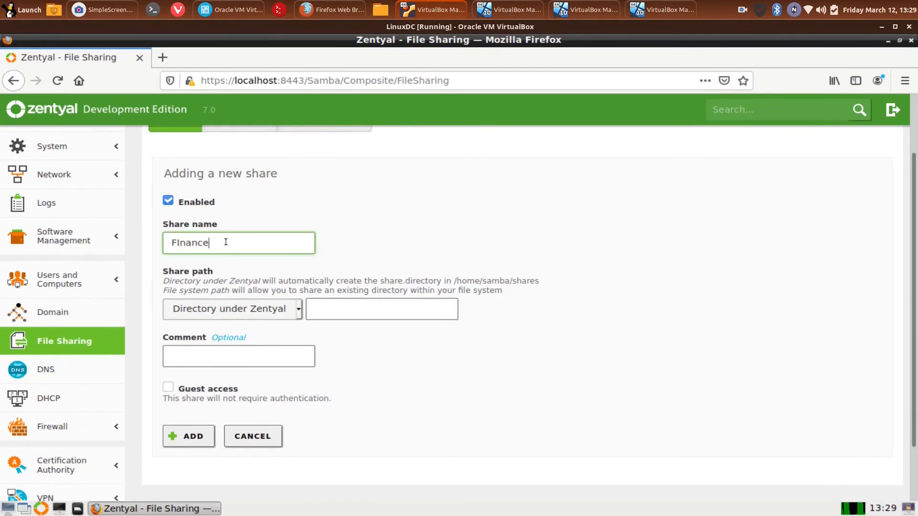
text(inance)
click(359, 307)
text(finan)
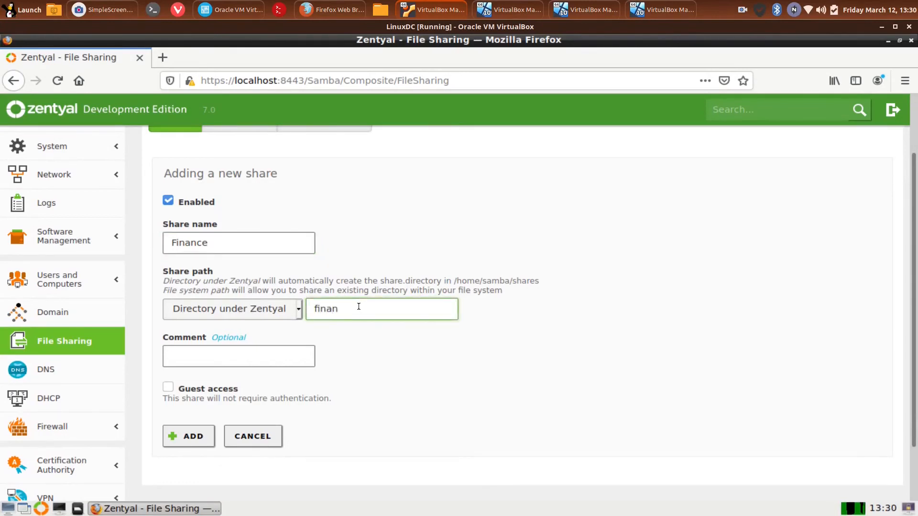
click(221, 354)
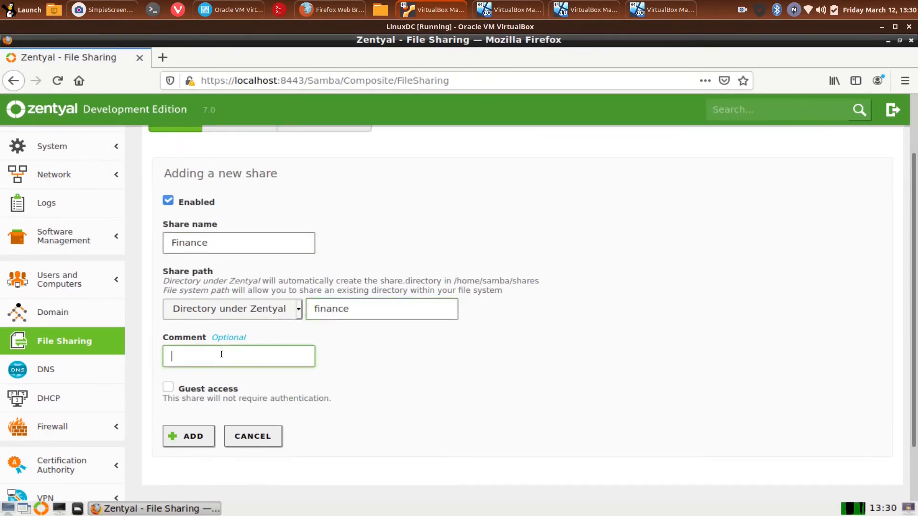
text(Finace users only)
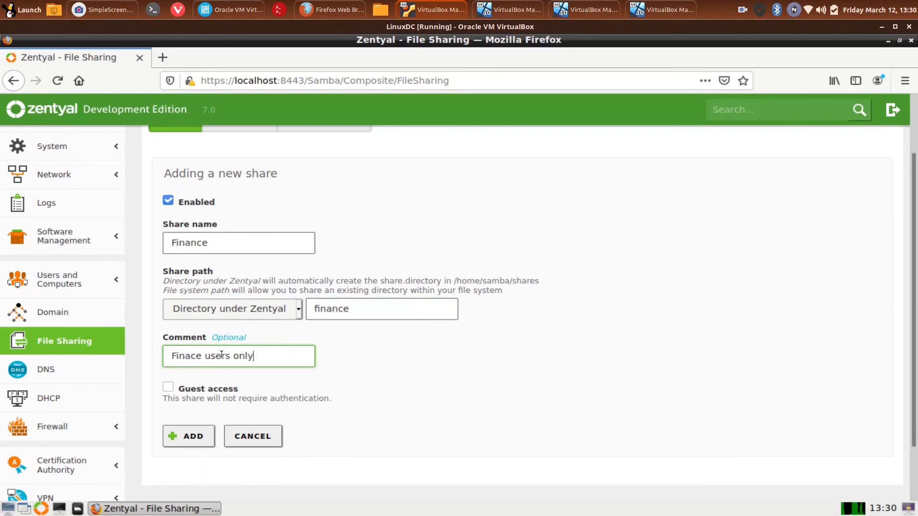
click(195, 437)
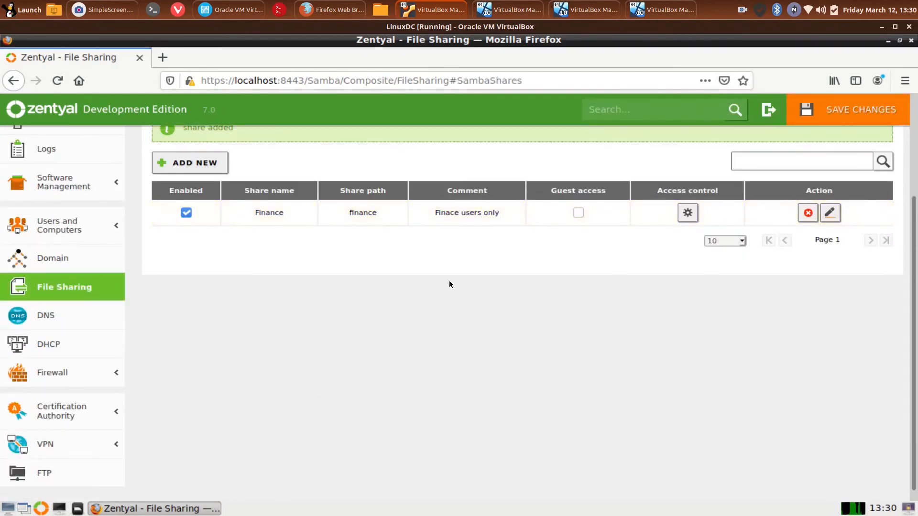
Add an access control entry to the Finance share giving the Finance group Read and write permissions.
scroll(449, 280, up, 1)
click(692, 248)
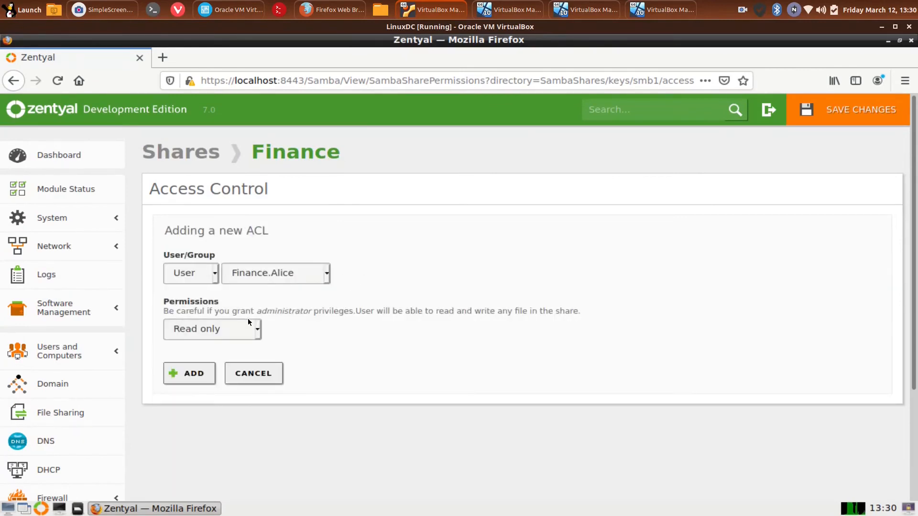
click(271, 271)
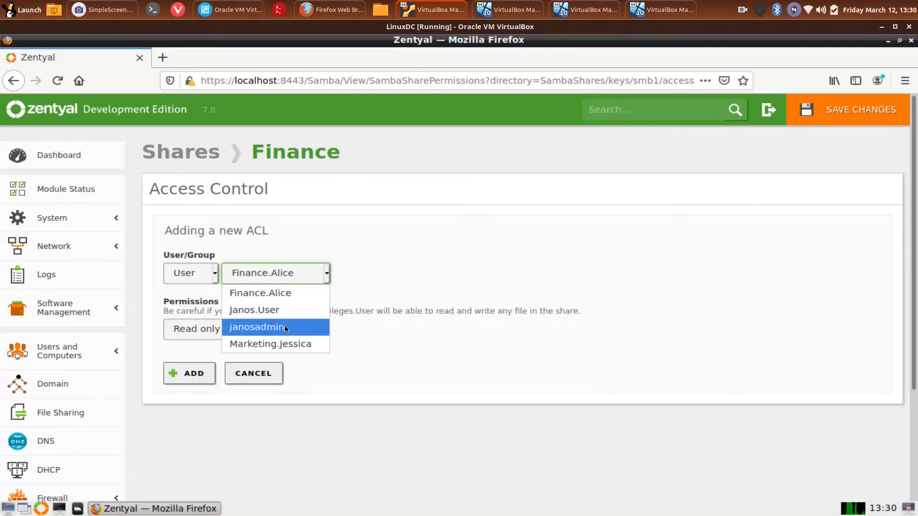
click(282, 291)
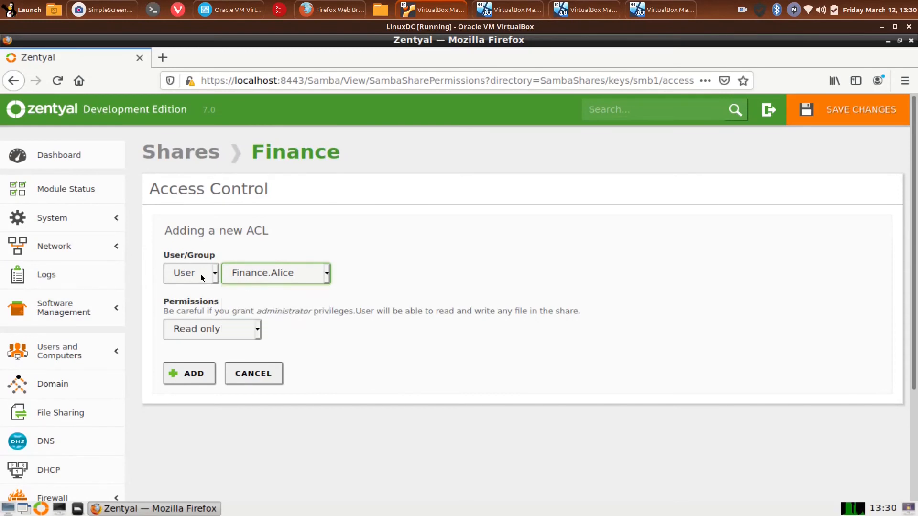
click(190, 273)
click(191, 308)
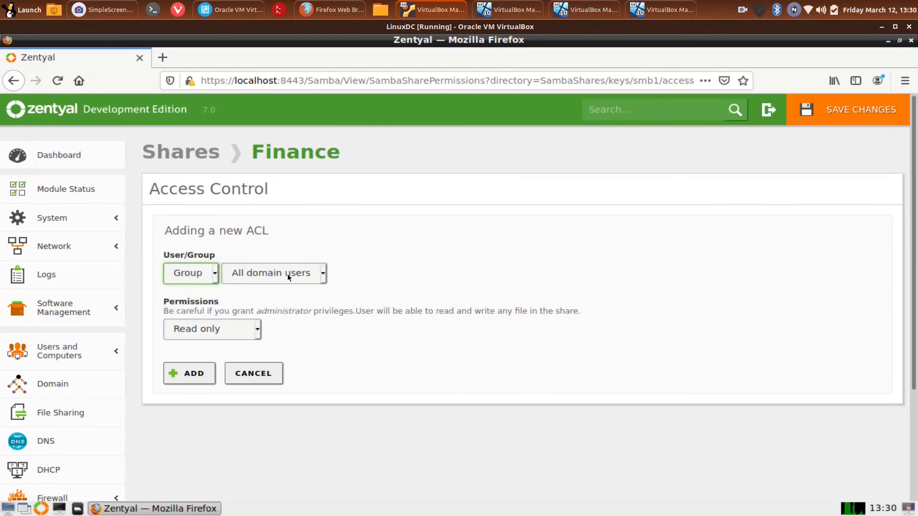
click(288, 274)
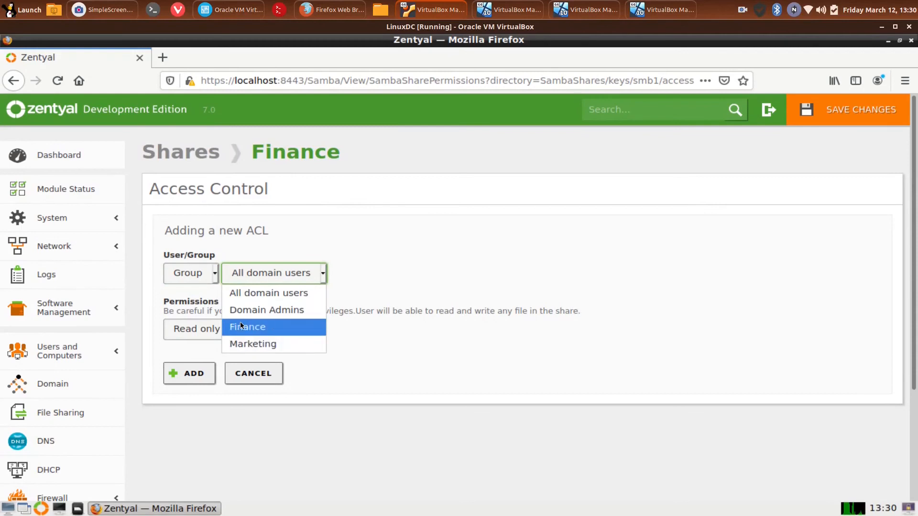
click(254, 330)
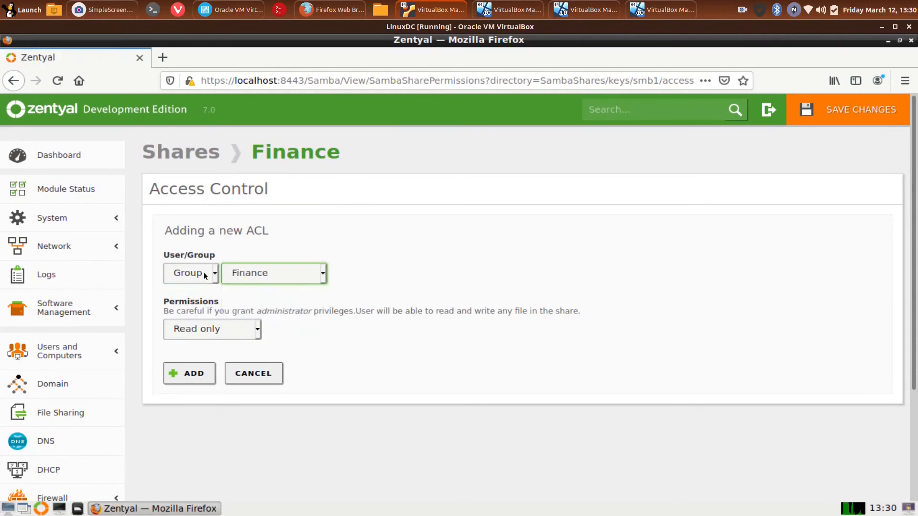
click(225, 331)
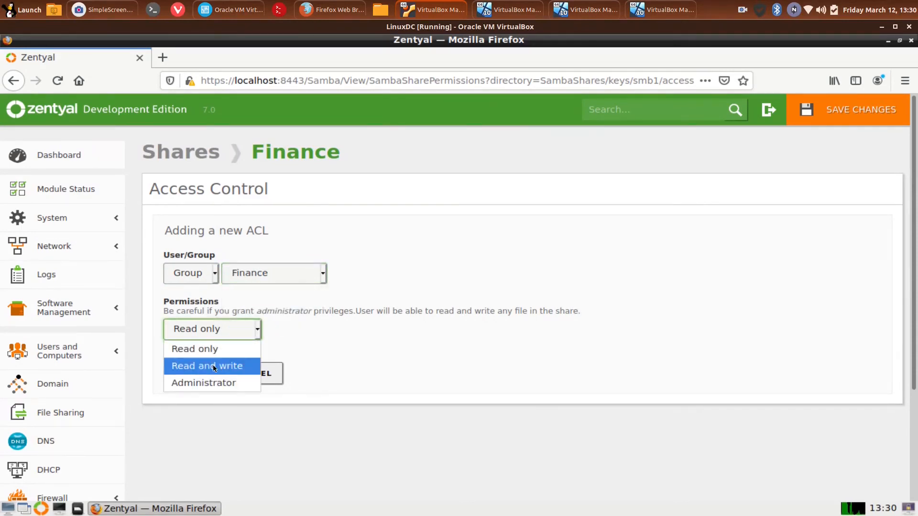
click(213, 365)
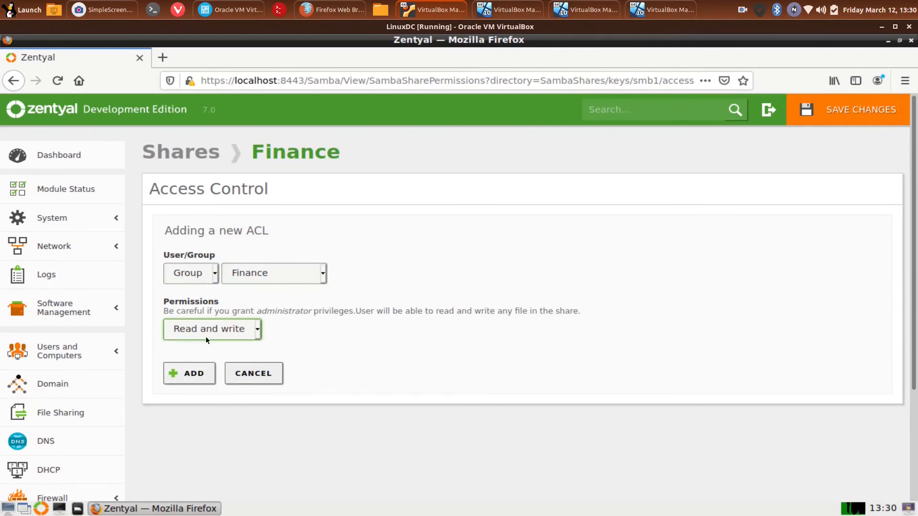
click(199, 379)
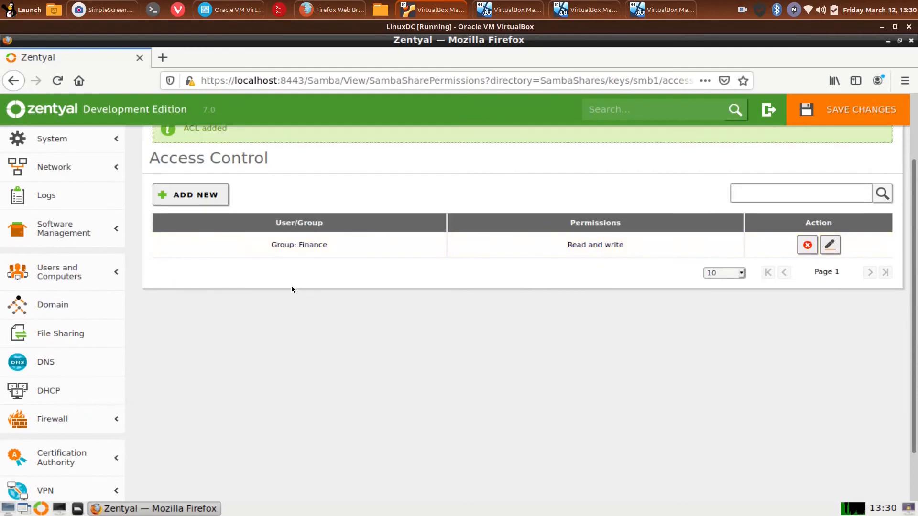
Return to the shares list and add a share named Marketing with the directory marketing under Zentyal and the comment "Marketing users only".
scroll(244, 242, up, 2)
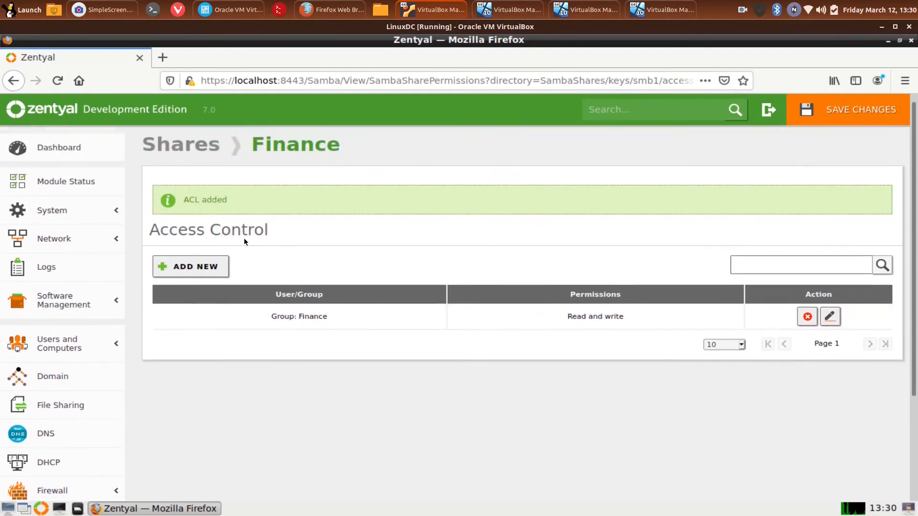
click(186, 147)
click(194, 241)
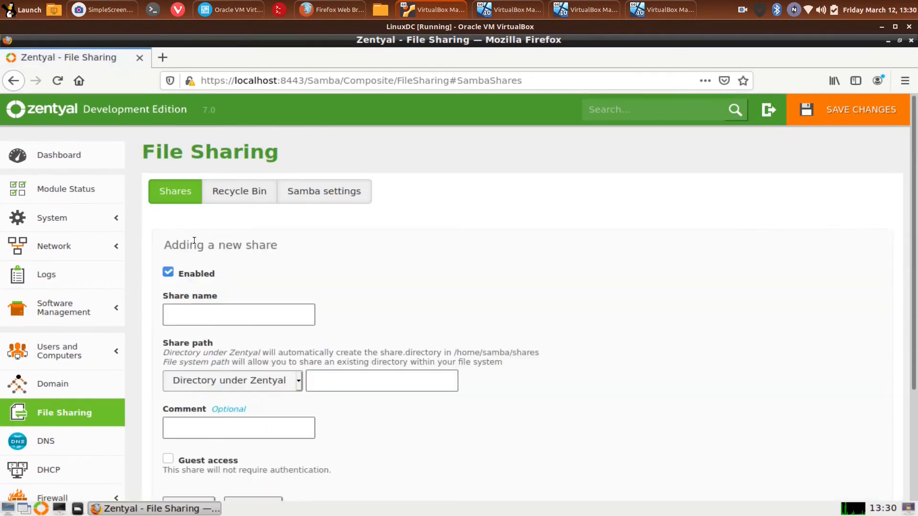
click(257, 317)
text(Marketing)
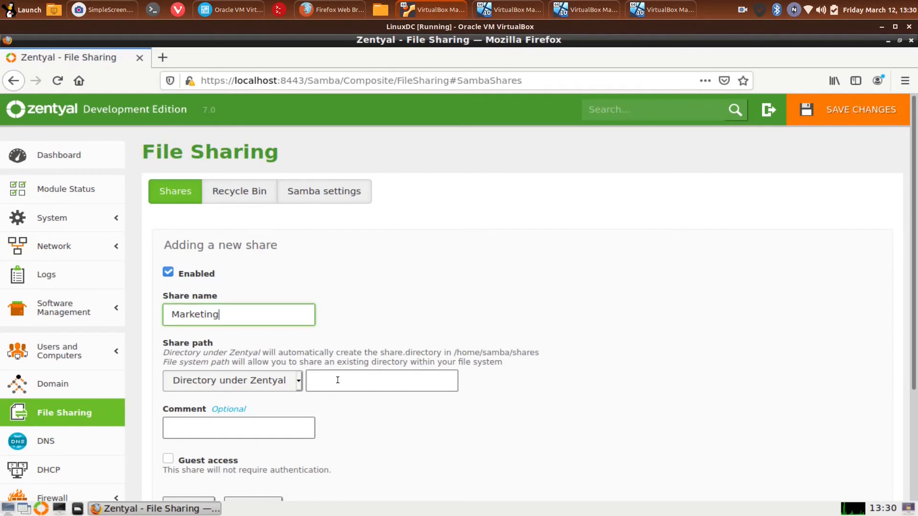
click(338, 380)
text(marketing)
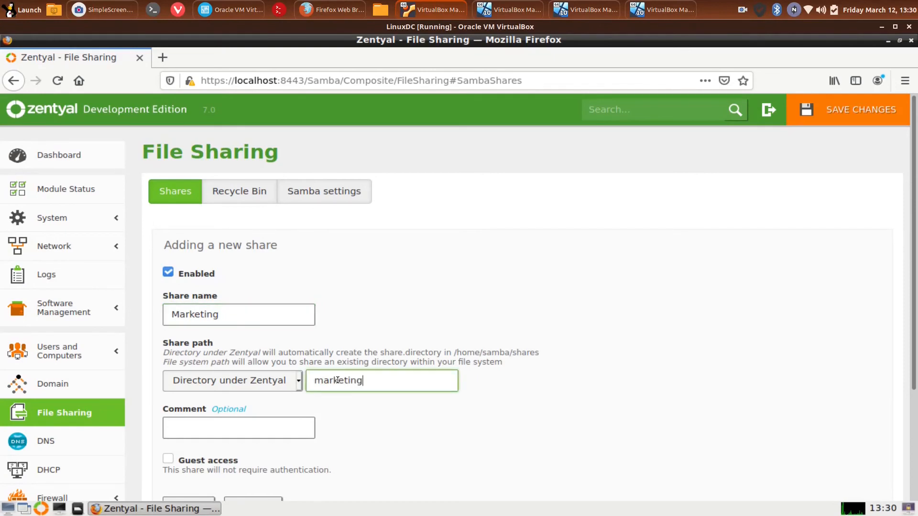
click(272, 428)
text(Marketing users only)
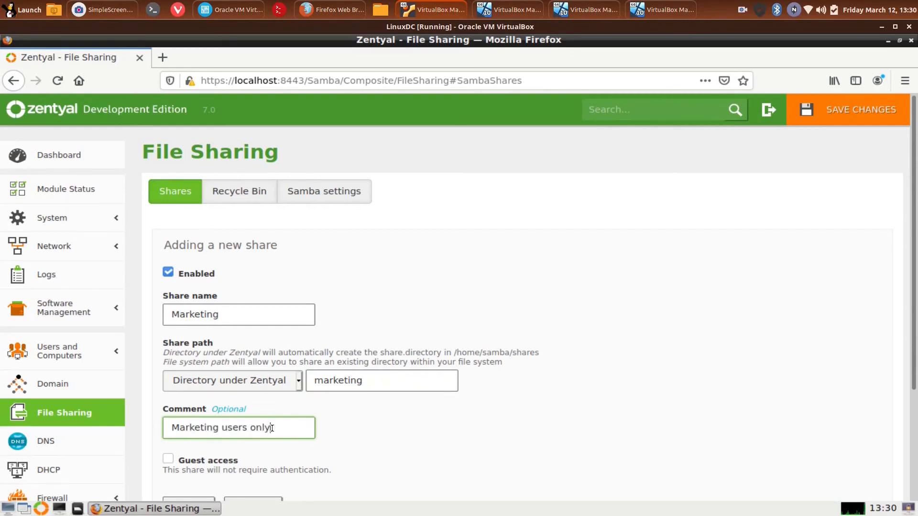
scroll(258, 392, down, 3)
click(203, 433)
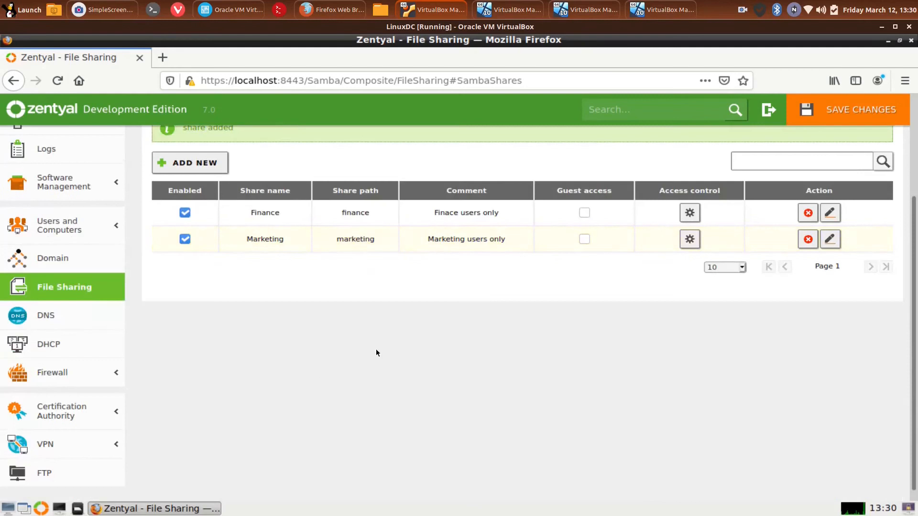
Add an enabled share named Public with the directory public under Zentyal and the comment "Everyone".
click(220, 163)
click(234, 188)
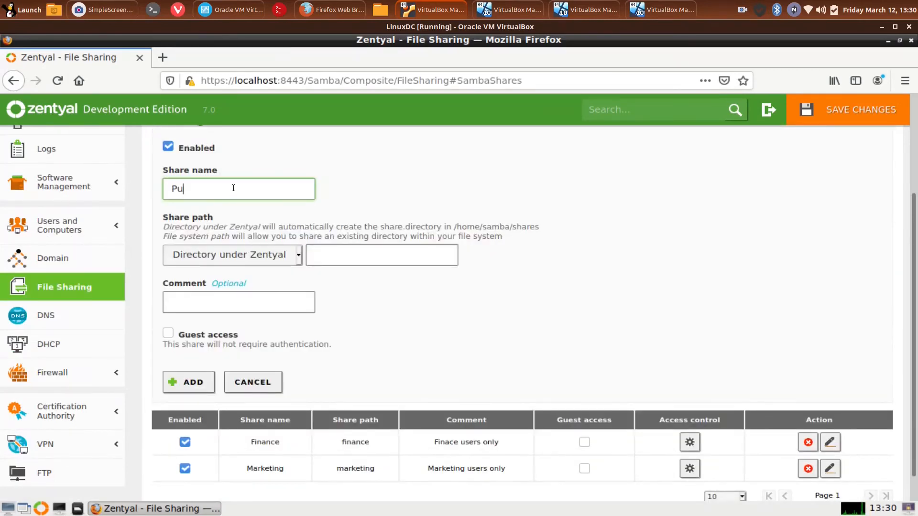
click(330, 252)
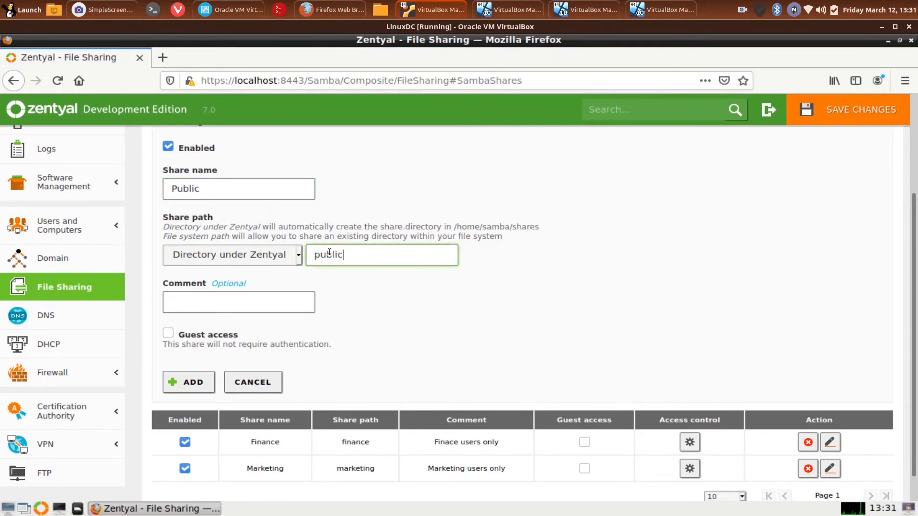
click(236, 298)
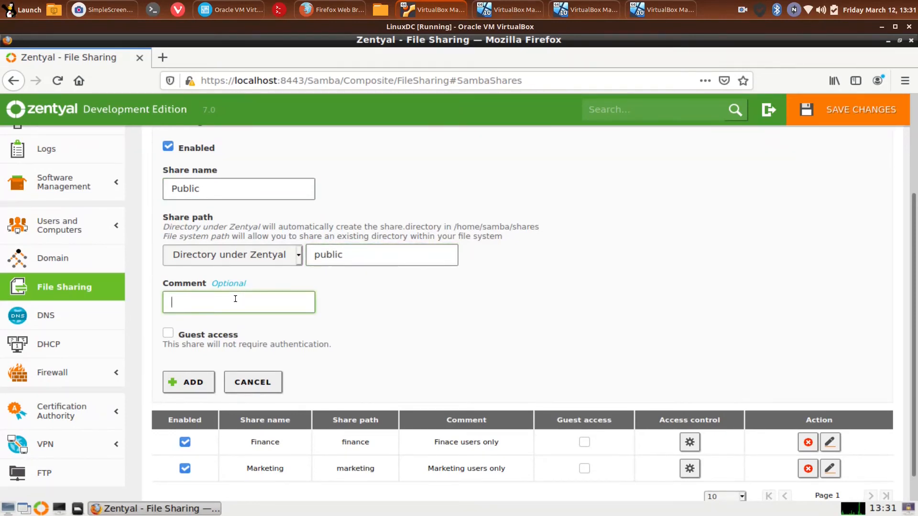
text(Everyone)
click(200, 386)
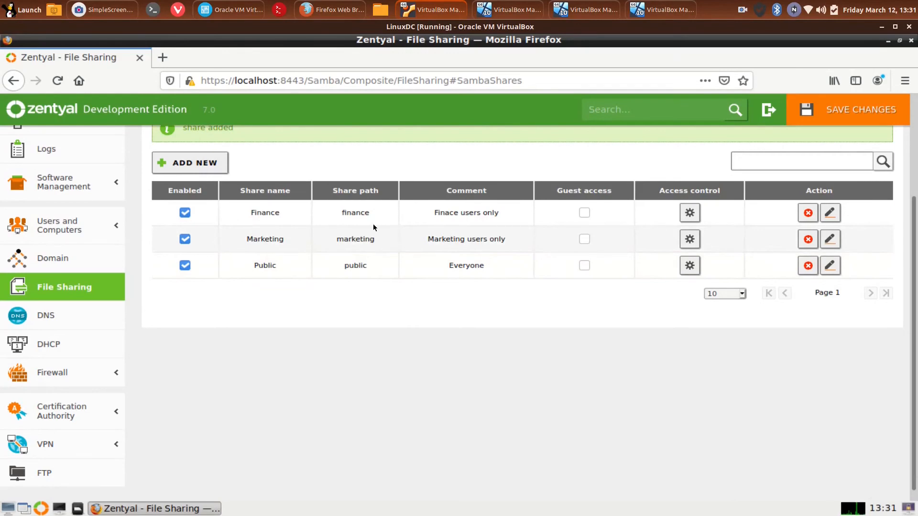
Add an access control entry to the Marketing share giving the Marketing group Read and write permissions.
click(689, 239)
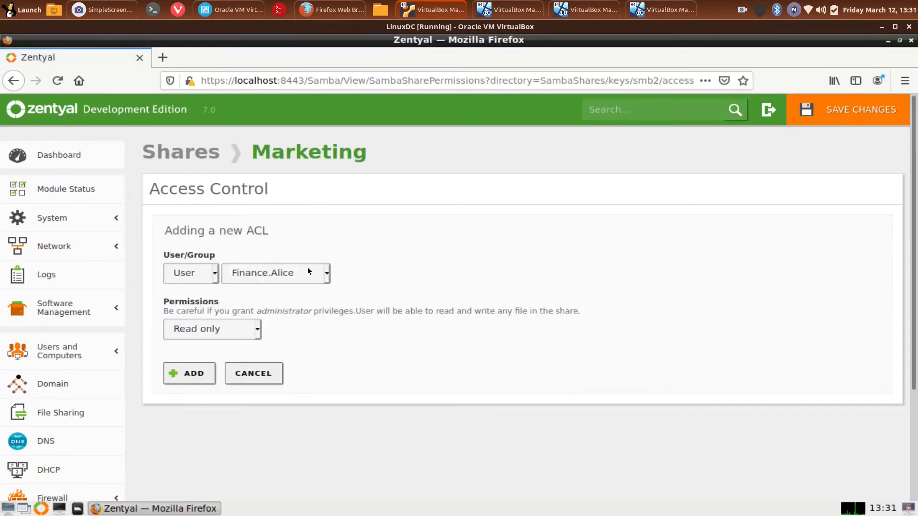
click(206, 274)
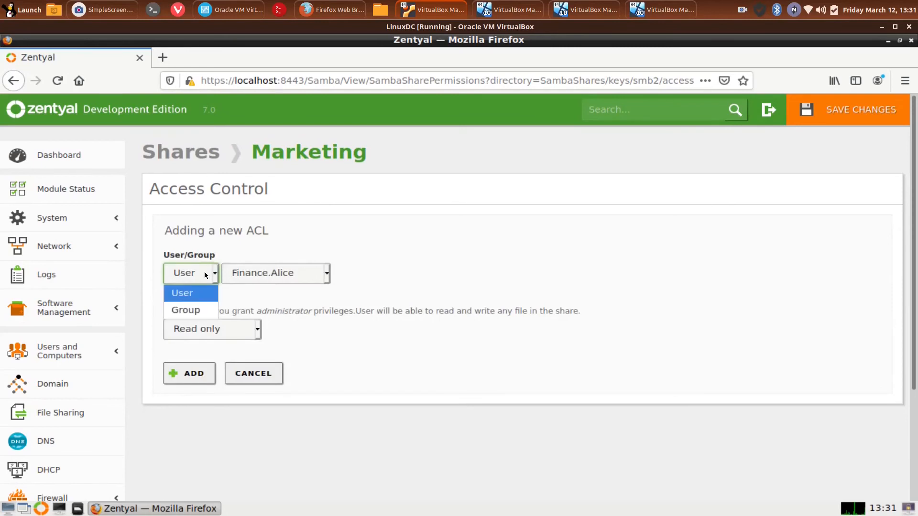
click(196, 307)
click(282, 269)
click(268, 341)
click(236, 327)
click(230, 367)
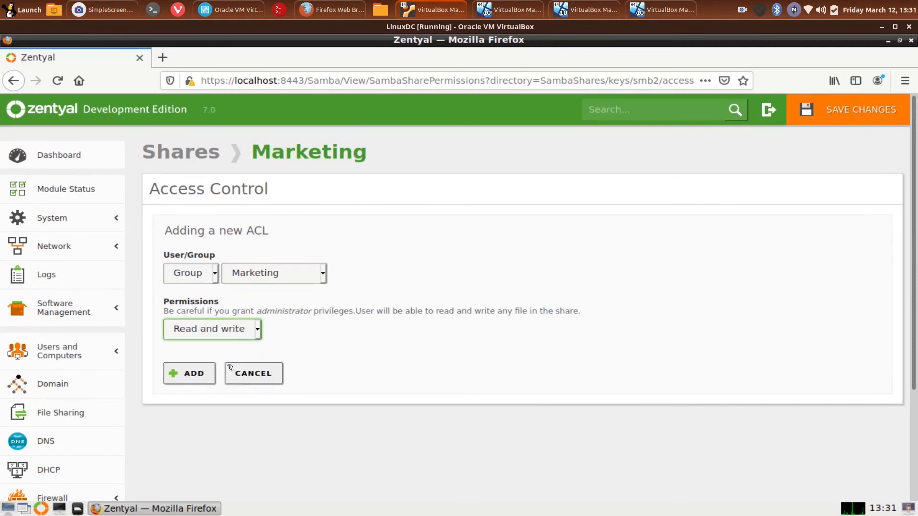
click(195, 375)
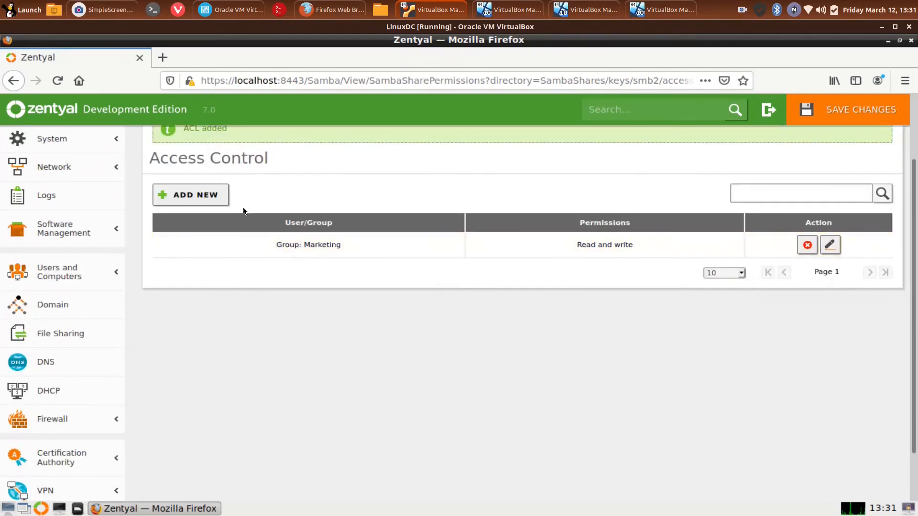
Return to the shares list and give the All domain users group Read and write permissions on the Public share.
scroll(225, 157, up, 2)
scroll(225, 157, up, 3)
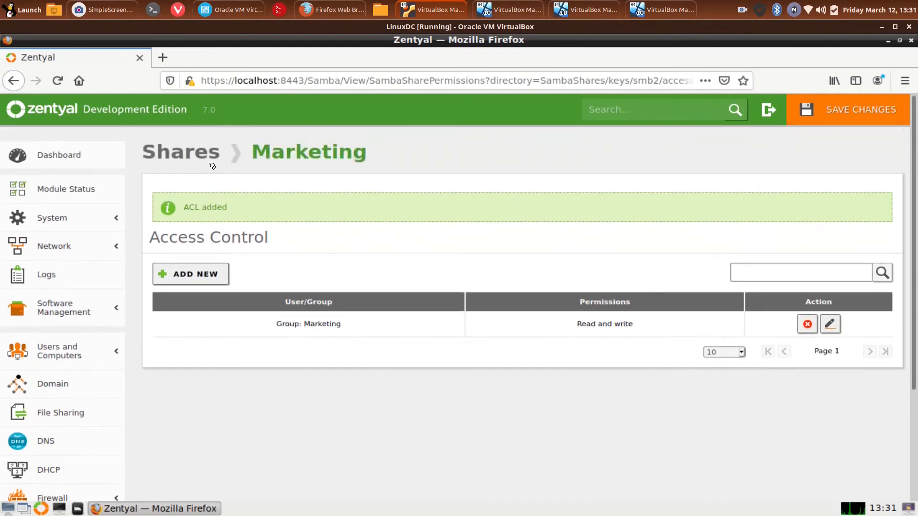
click(191, 154)
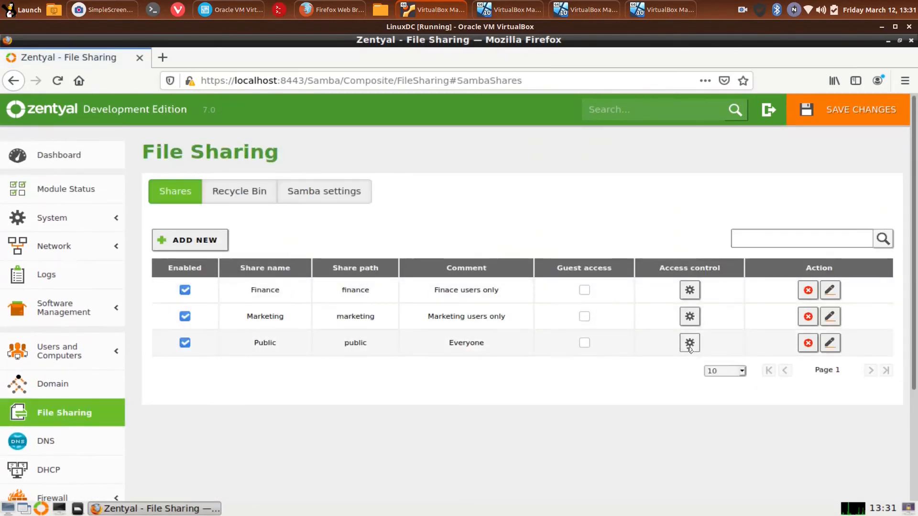
click(689, 343)
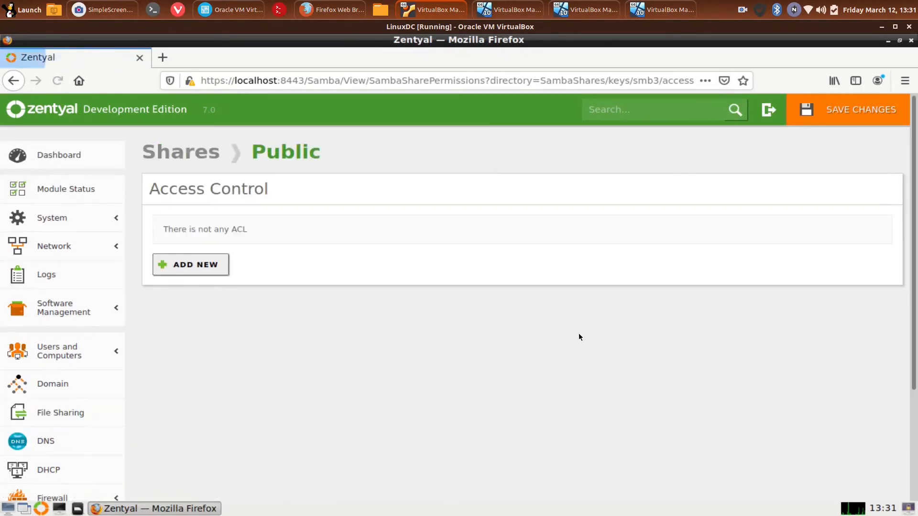
click(203, 270)
click(203, 265)
click(200, 272)
click(196, 309)
click(281, 273)
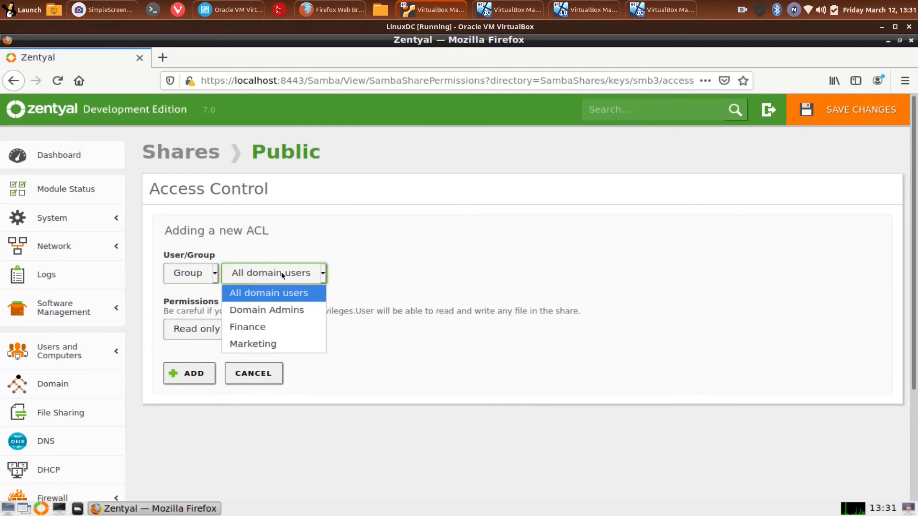
click(445, 265)
click(240, 331)
click(225, 365)
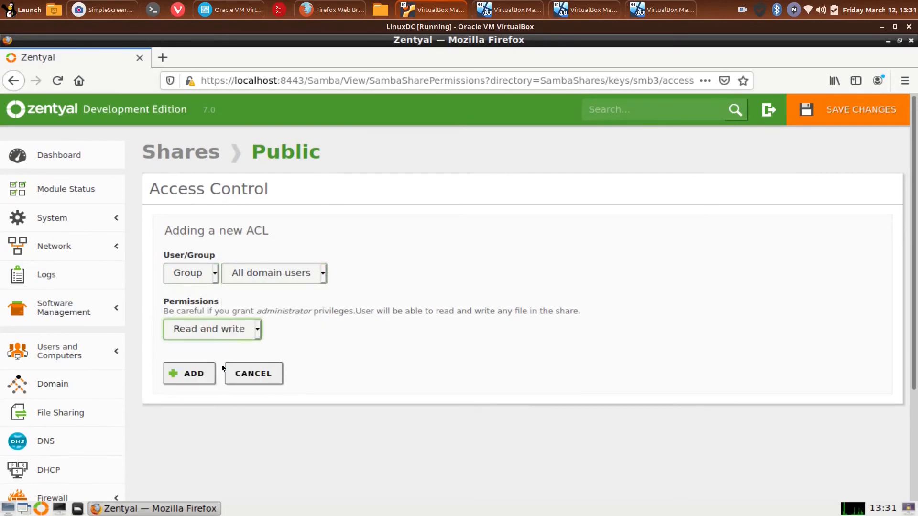
click(283, 274)
click(283, 274)
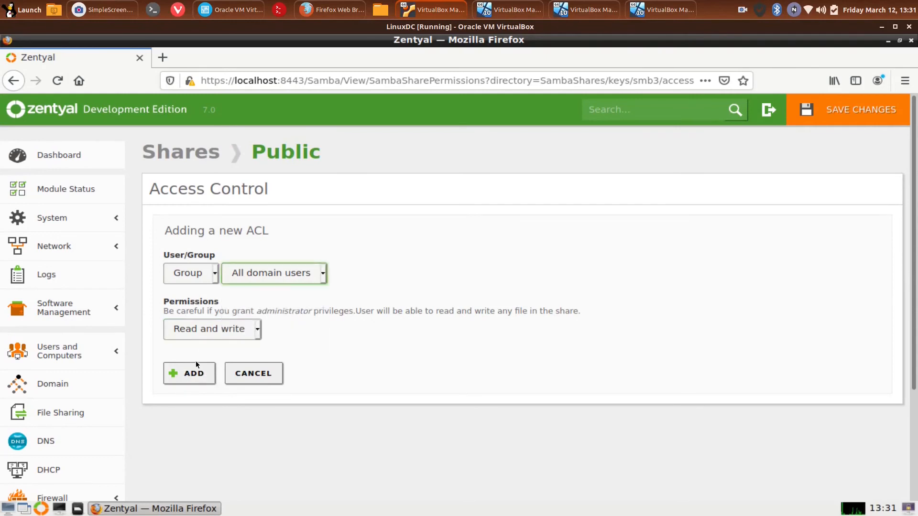
click(194, 373)
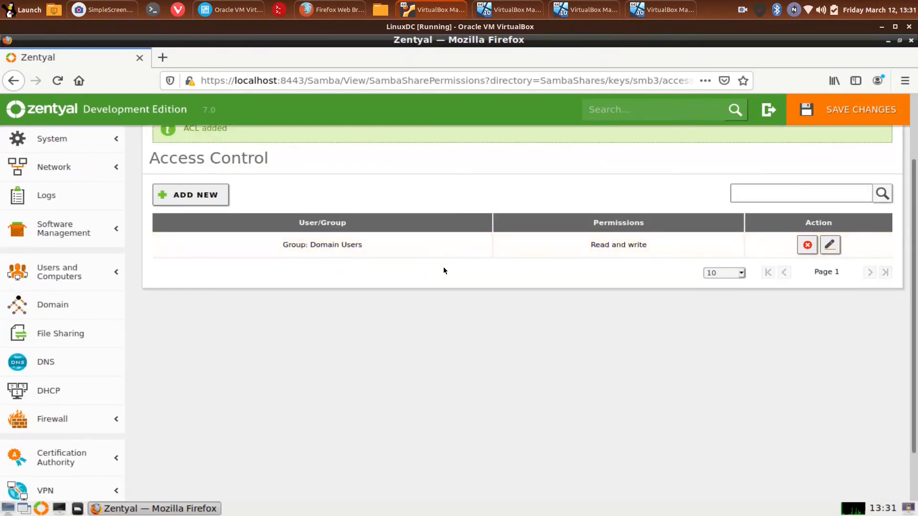
Return to the shares list and save the pending Zentyal changes.
scroll(334, 208, up, 3)
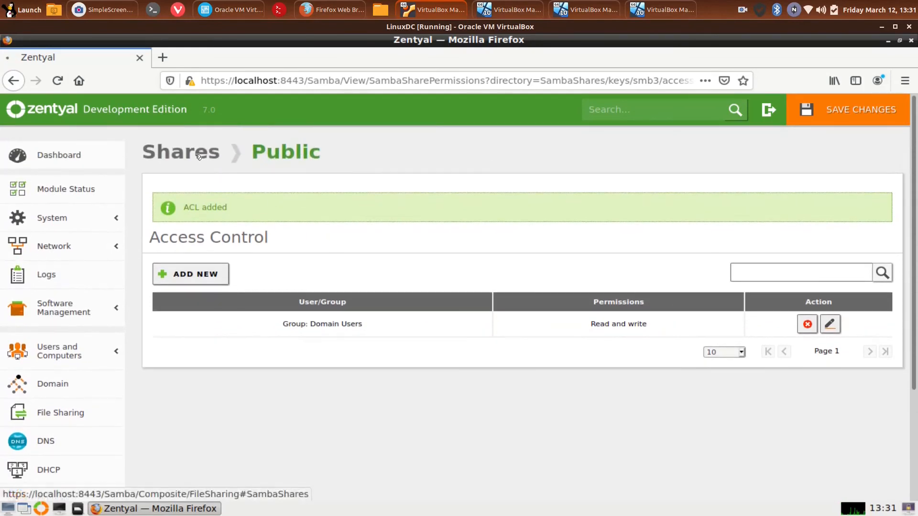
click(198, 156)
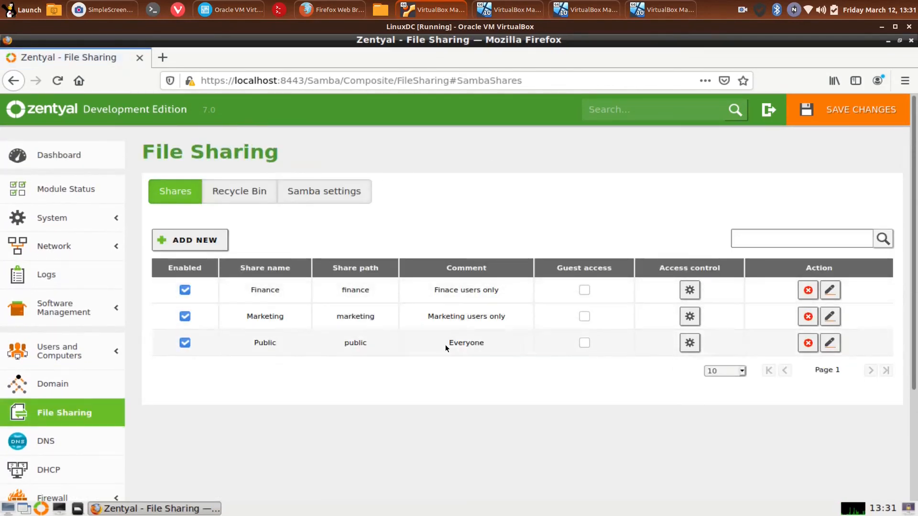
click(880, 110)
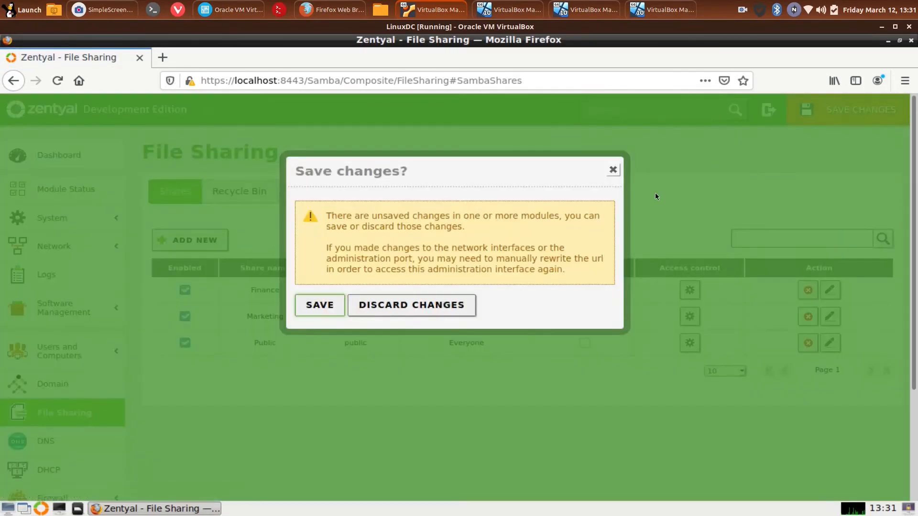
click(319, 305)
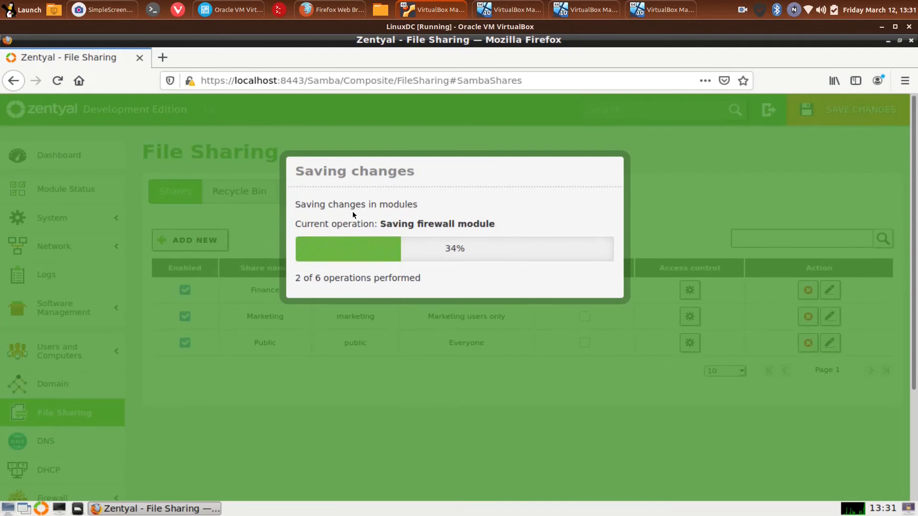
Switch to the Win10 machine and sign out the current finance user.
click(511, 11)
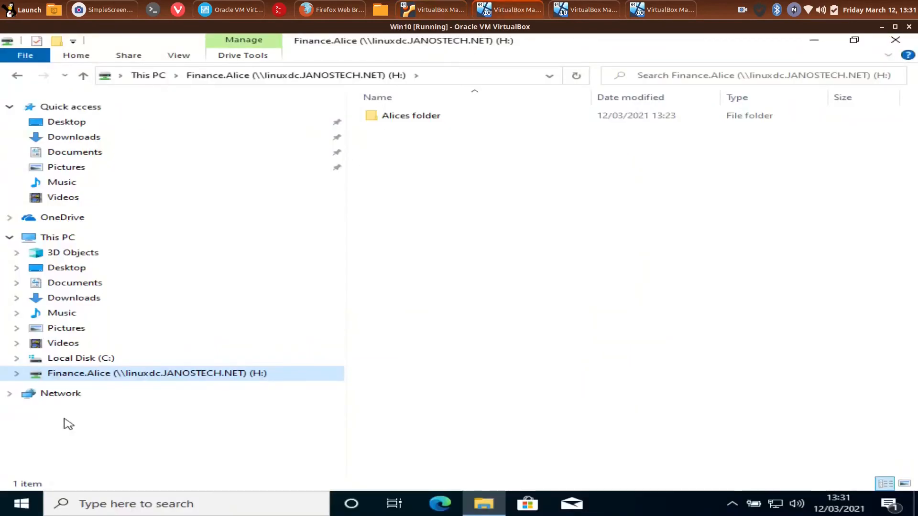
click(23, 508)
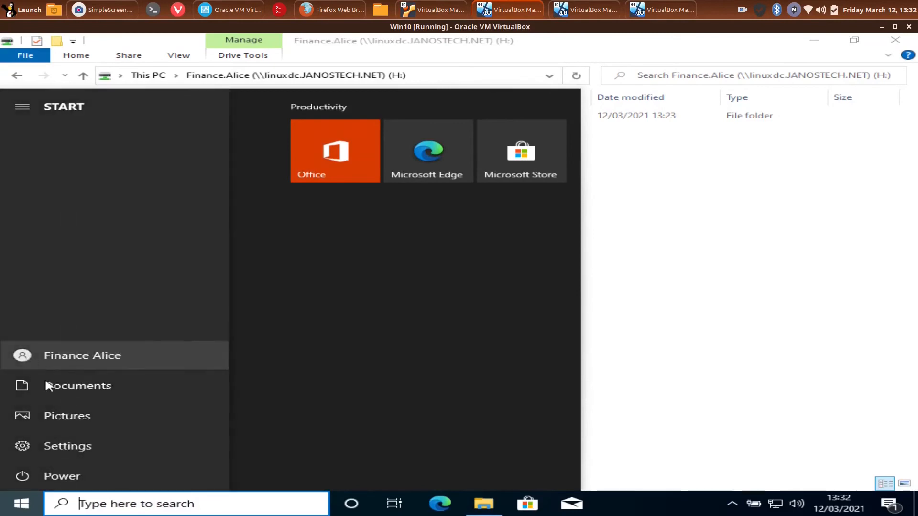
click(32, 352)
click(62, 299)
Switch to the Win10 B machine and sign out its current domain user.
click(606, 10)
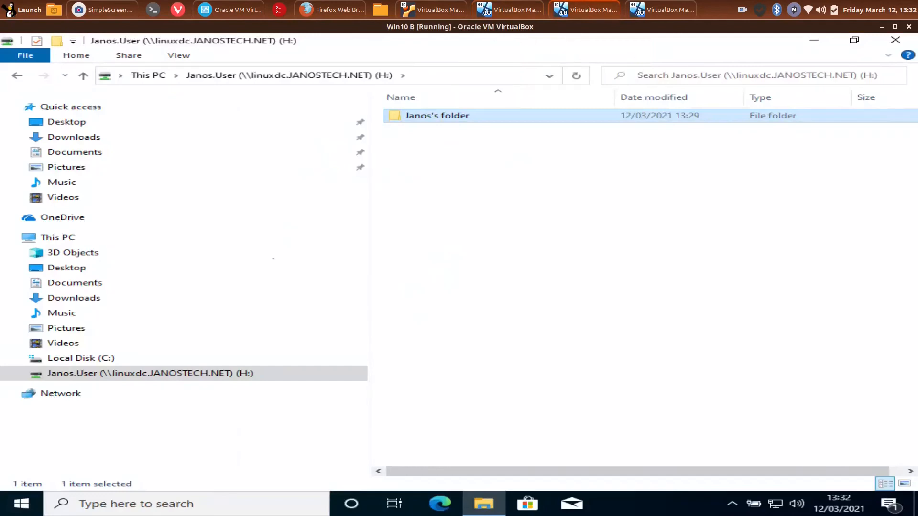
click(21, 503)
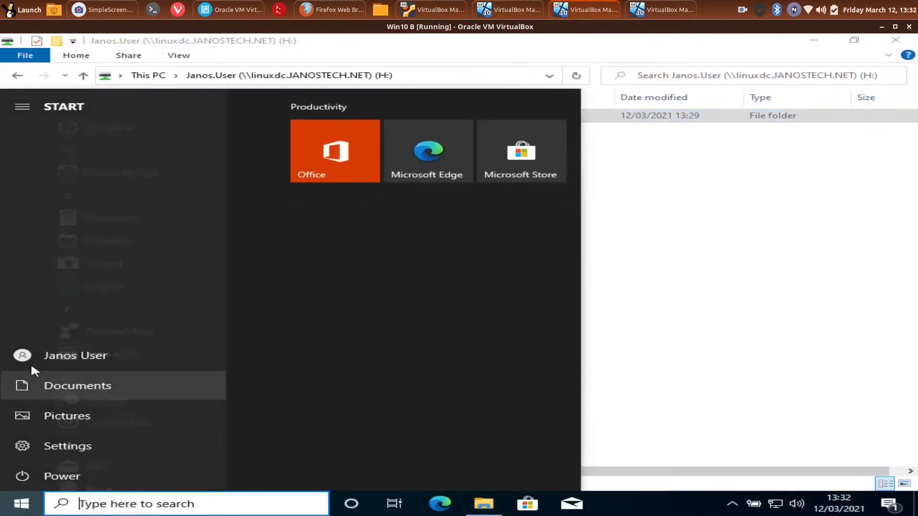
click(30, 352)
click(79, 300)
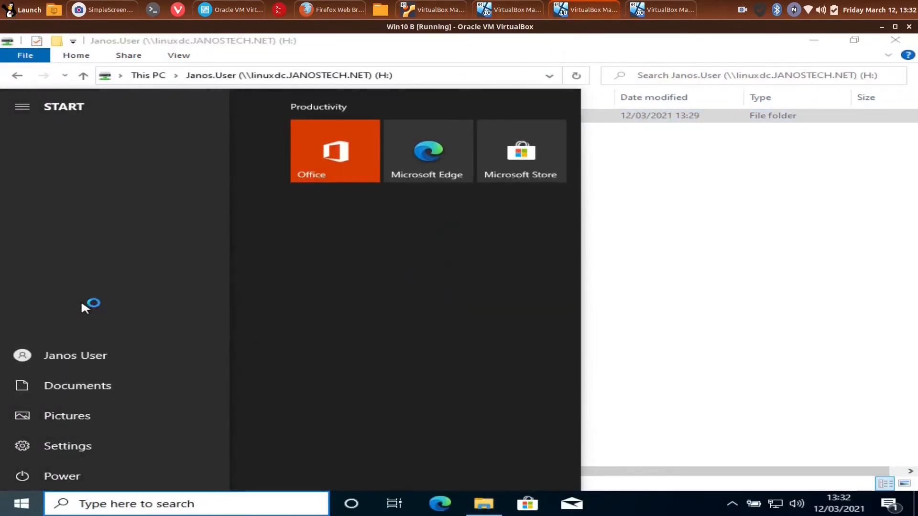
Switch to the Win10 A machine and sign out the current marketing user.
click(663, 9)
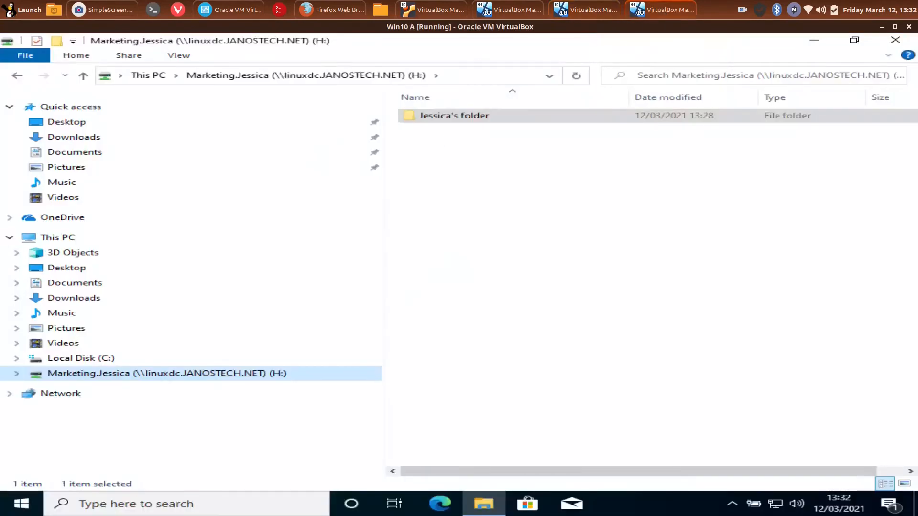
click(30, 504)
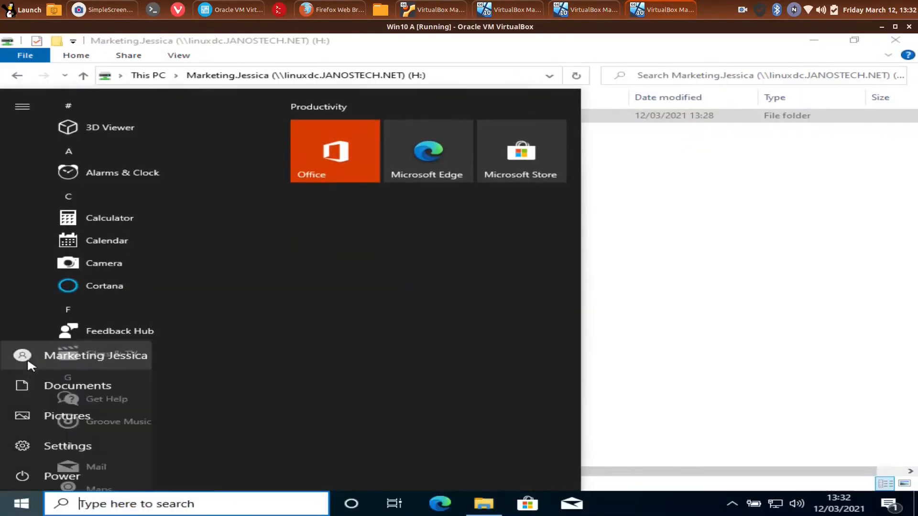
click(29, 360)
click(70, 296)
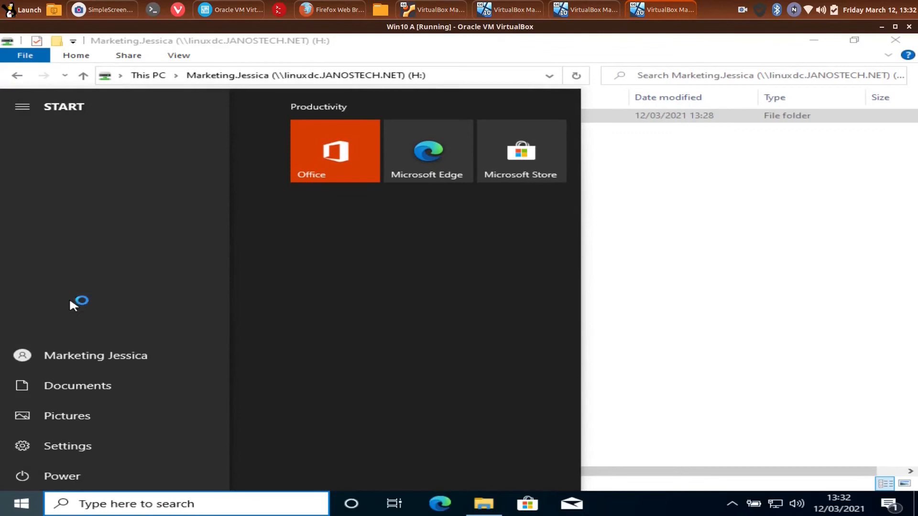
Close the save dialog on LinuxDC and sign the finance user back in on Win10 with the account password.
click(443, 10)
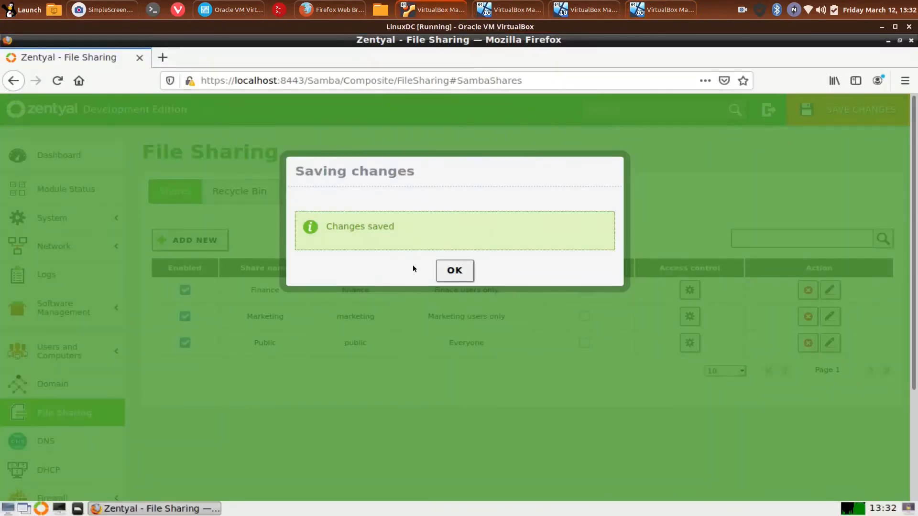
click(453, 271)
mouse_move(519, 6)
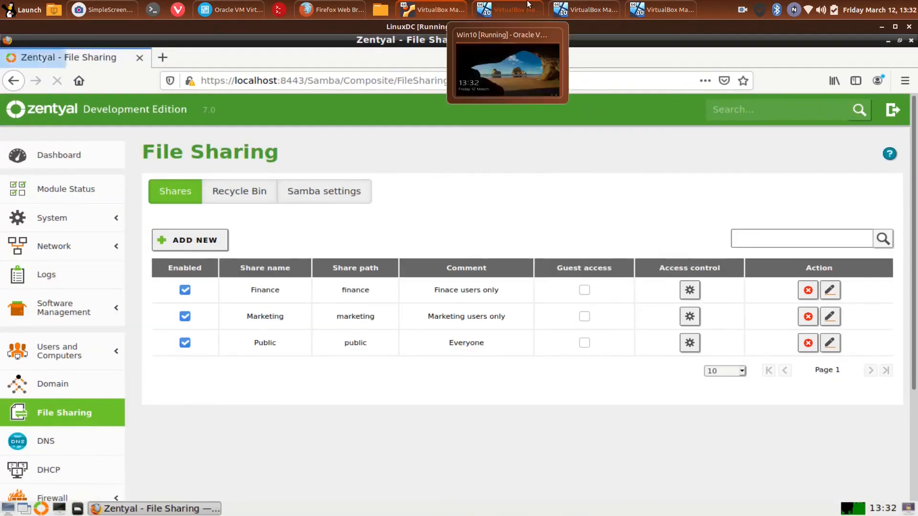
click(518, 6)
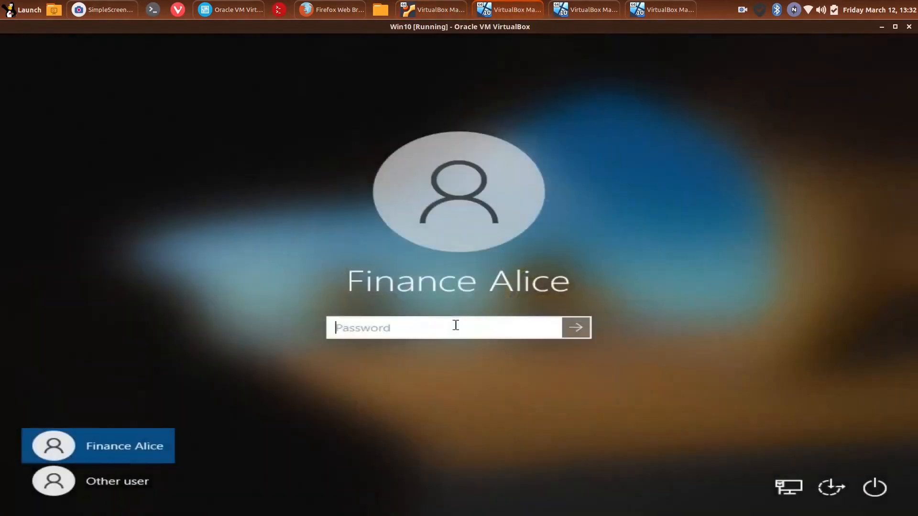
text(*****)
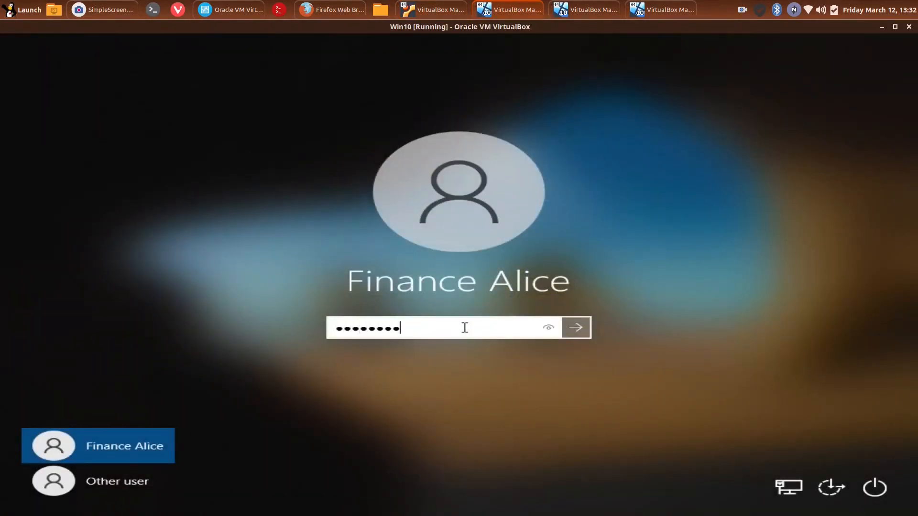
key(Return)
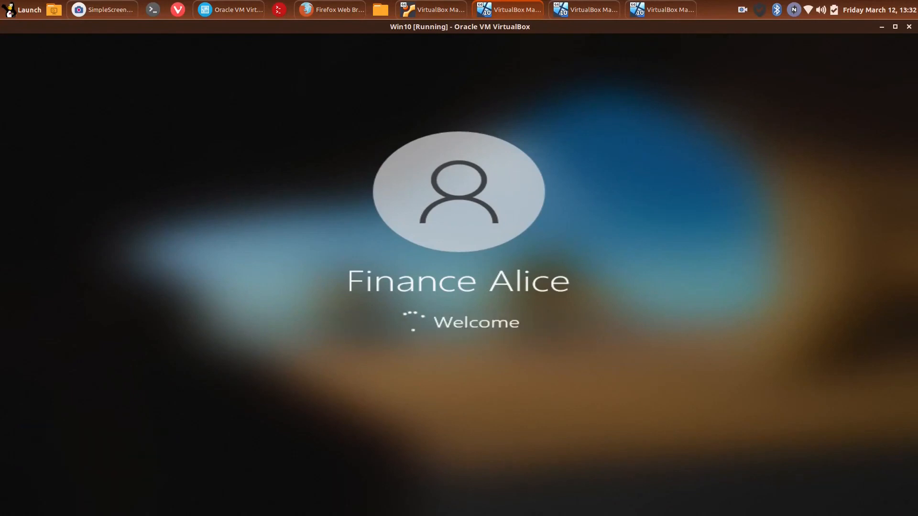
Switch to Win10 B and sign its domain user back in with the account password.
click(611, 11)
click(431, 306)
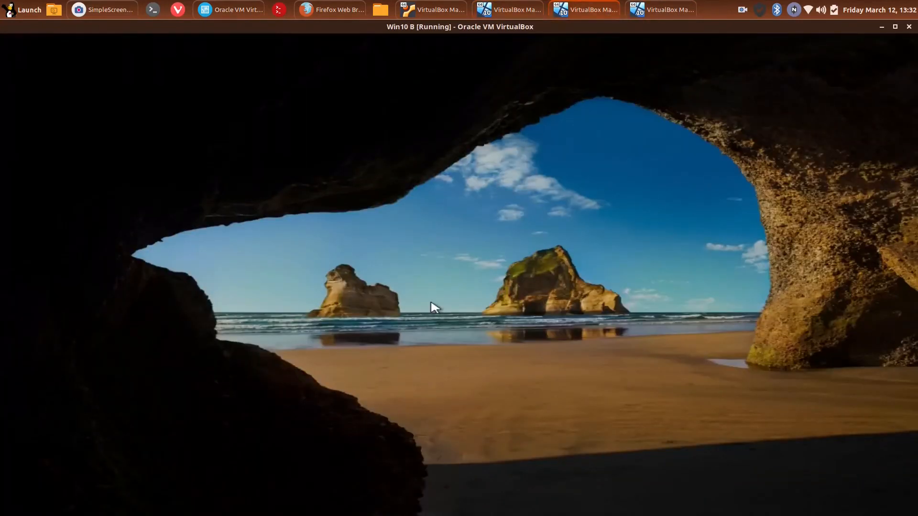
text(****)
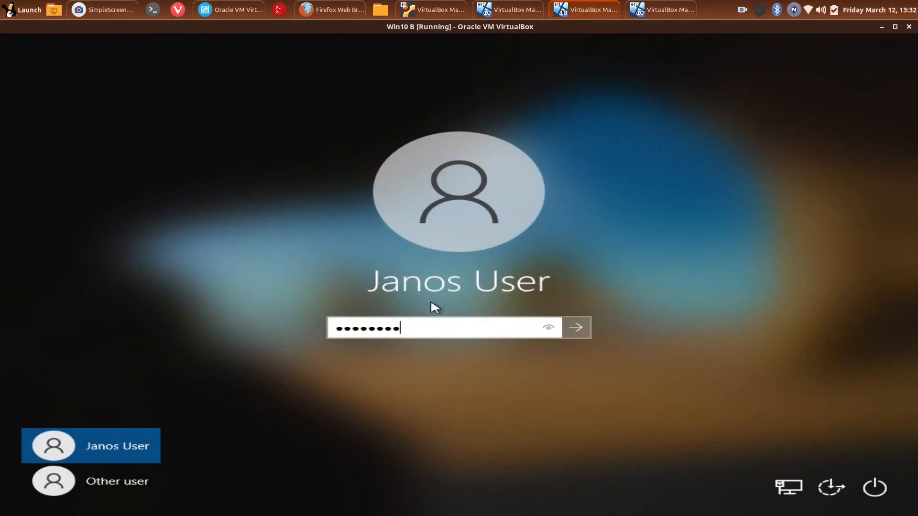
key(Return)
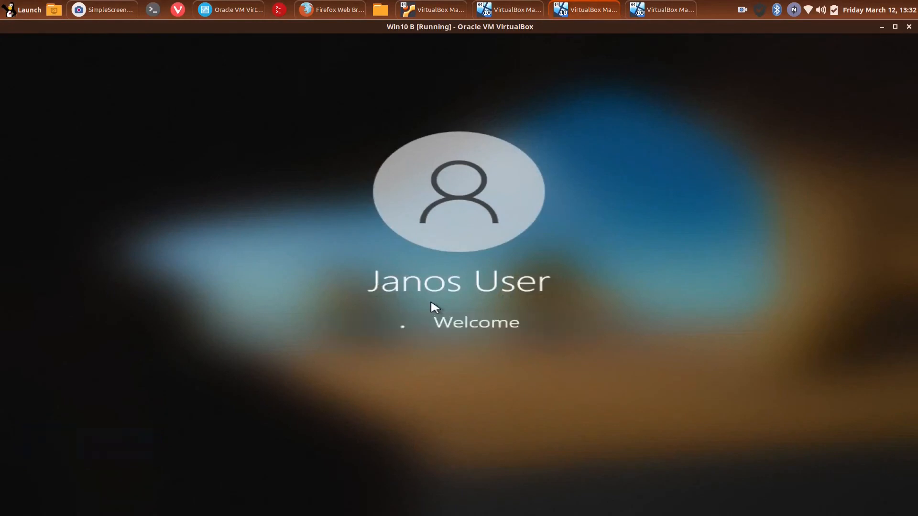
Switch to the Win10 A machine and sign the marketing user back in with the account password.
click(680, 6)
click(565, 232)
text(****)
key(Return)
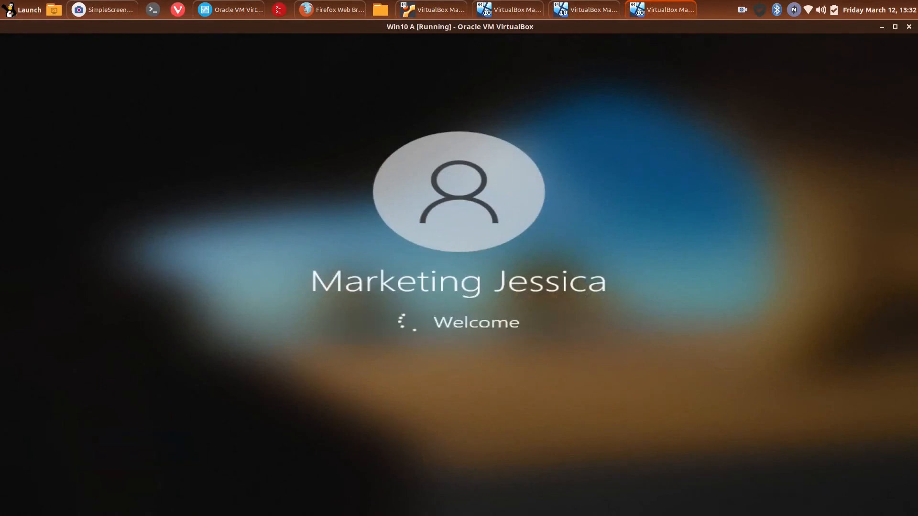
Switch to the Win10 machine and browse to the server's shares at \\linuxdc\ in File Explorer.
click(494, 4)
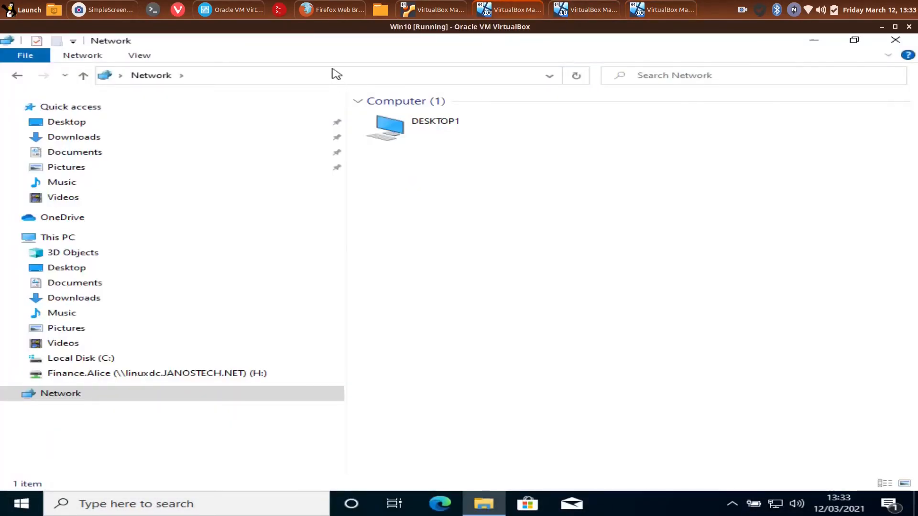
click(335, 74)
text(\\linuxd)
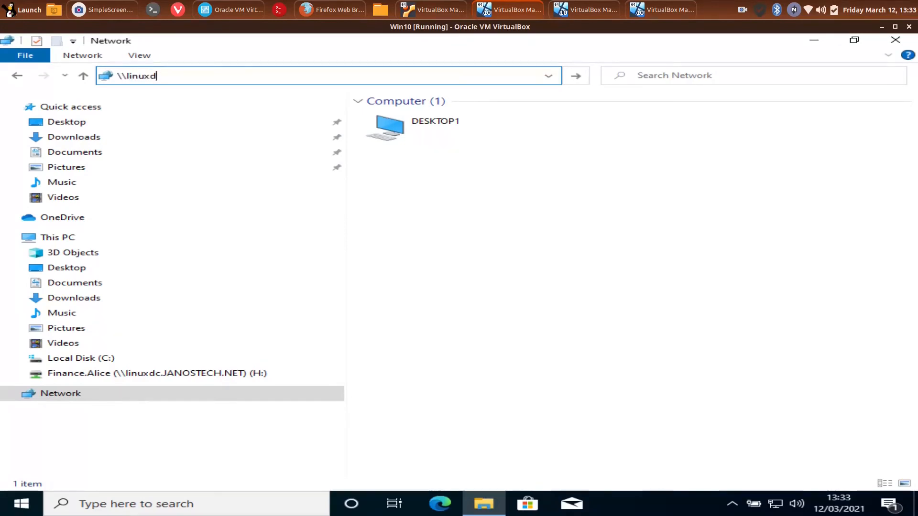
text(c\)
key(Return)
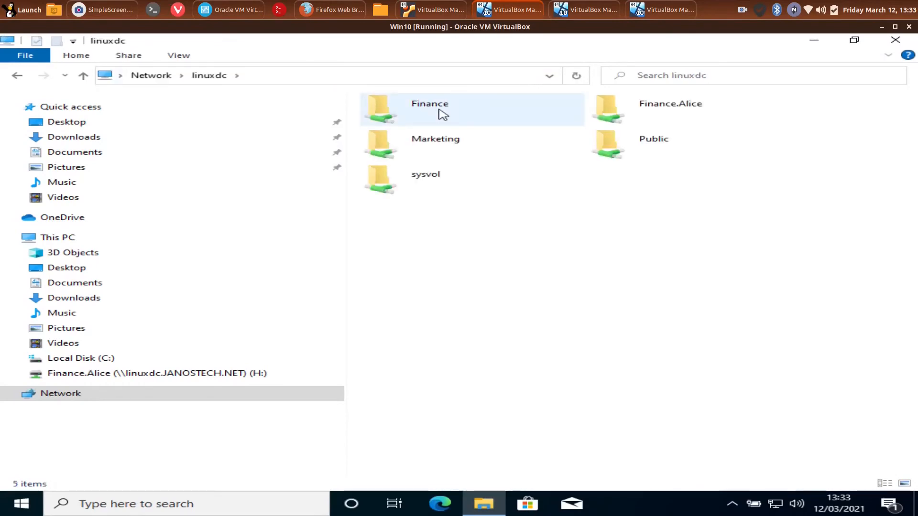
mouse_move(443, 114)
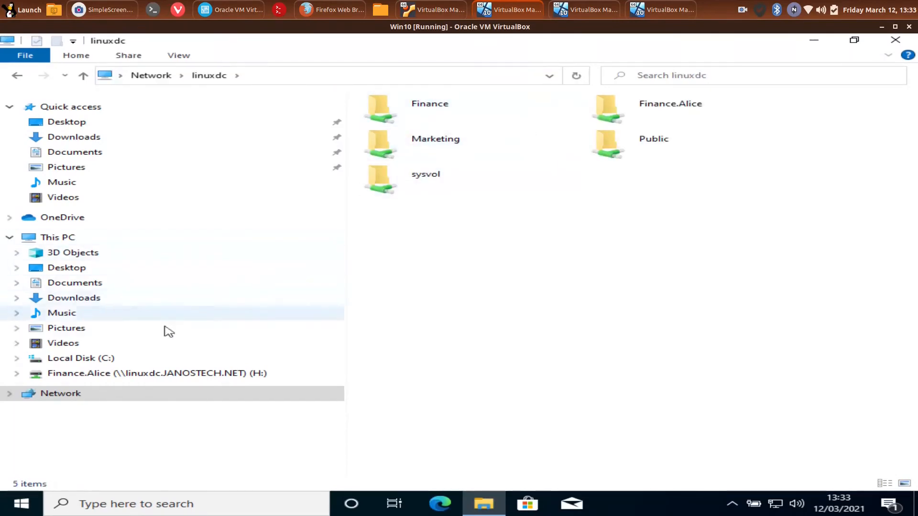
Create a folder in the Finance share, named with the finance user's first name.
double_click(415, 117)
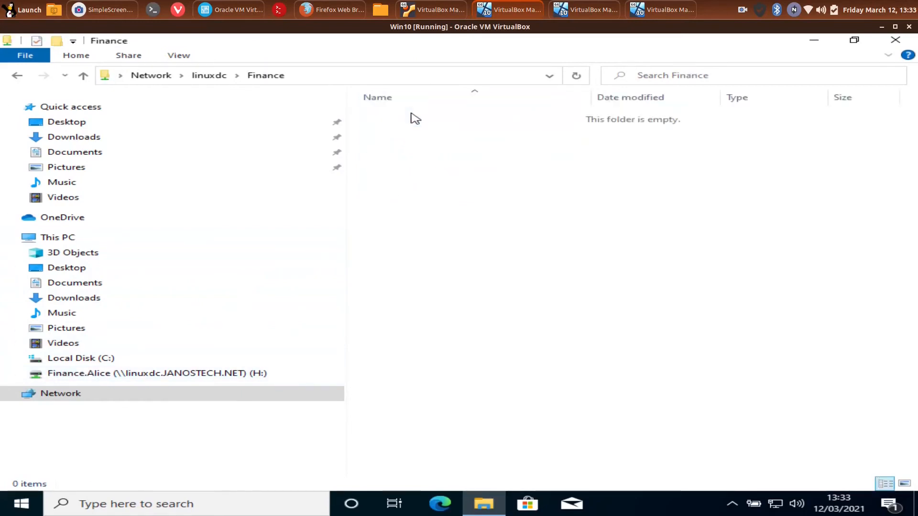
right_click(421, 151)
mouse_move(473, 271)
click(656, 274)
text(Alice)
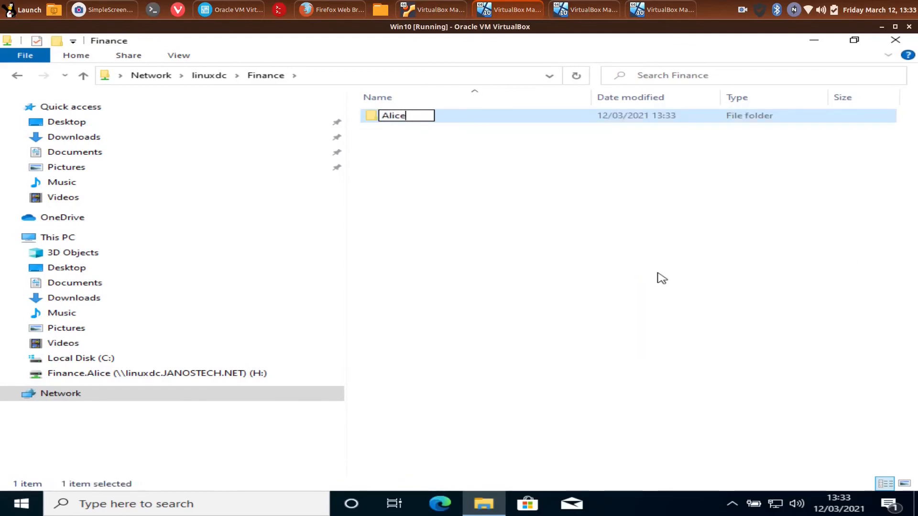
key(Return)
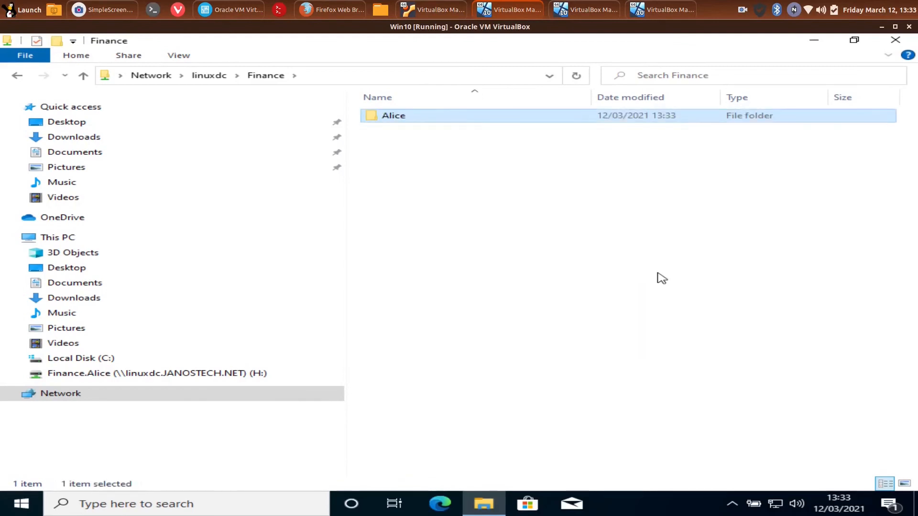
Map the linuxdc Finance share to drive F:, then view the contents of the H: and F: drives.
click(82, 75)
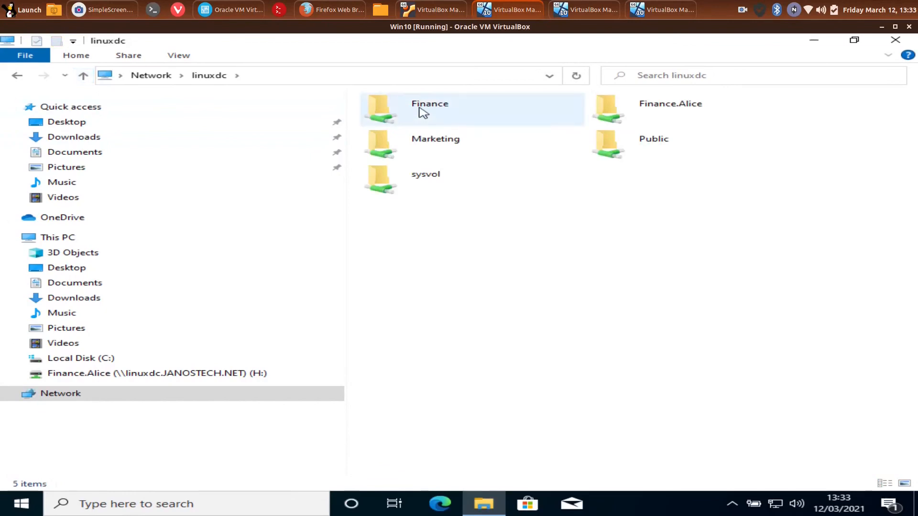
right_click(423, 112)
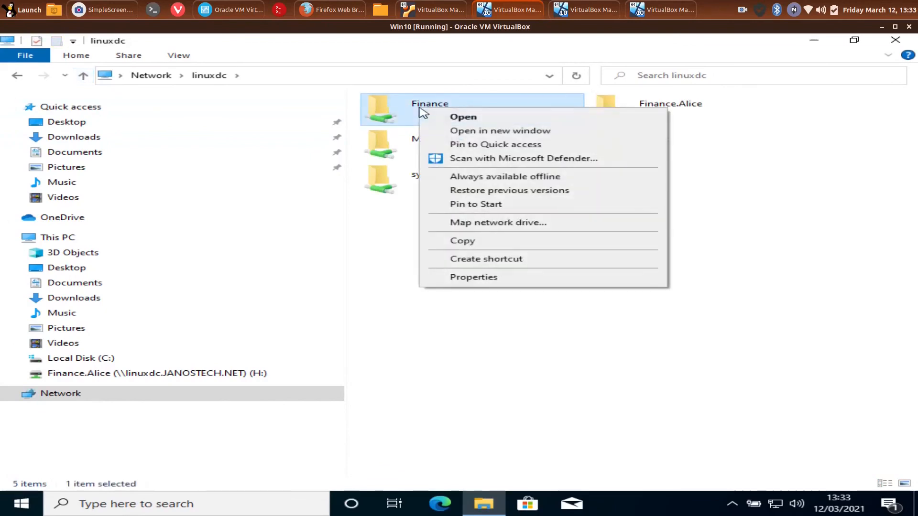
click(480, 223)
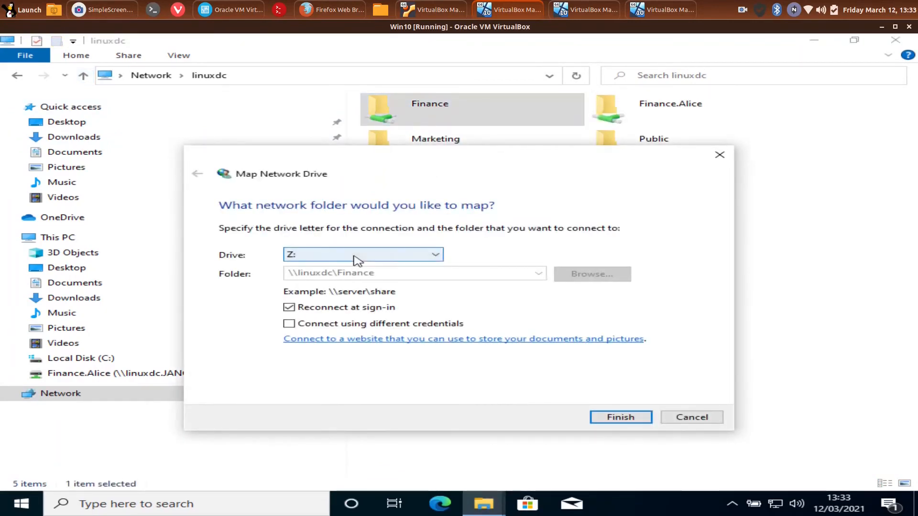
click(356, 259)
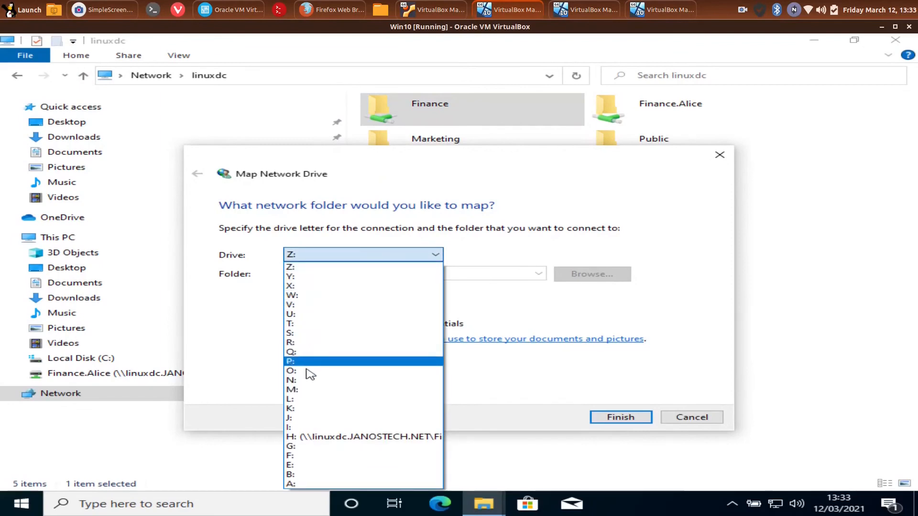
click(313, 453)
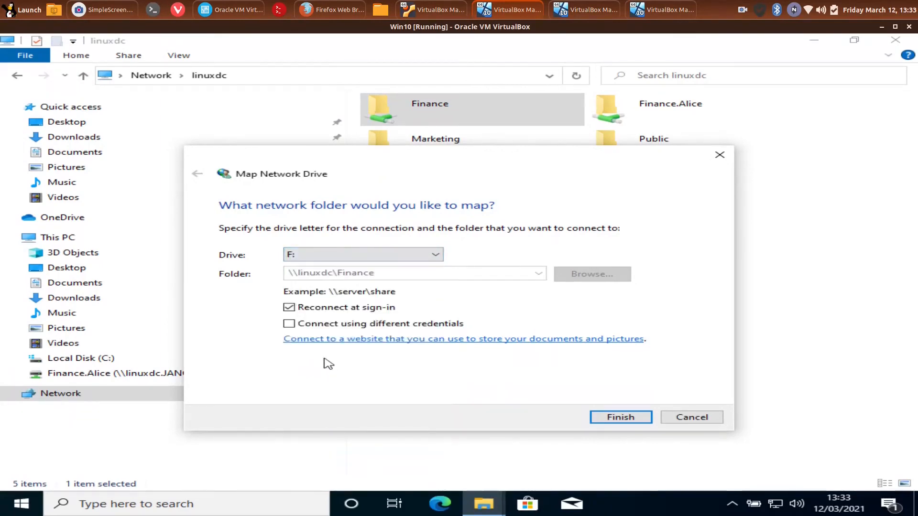
click(626, 418)
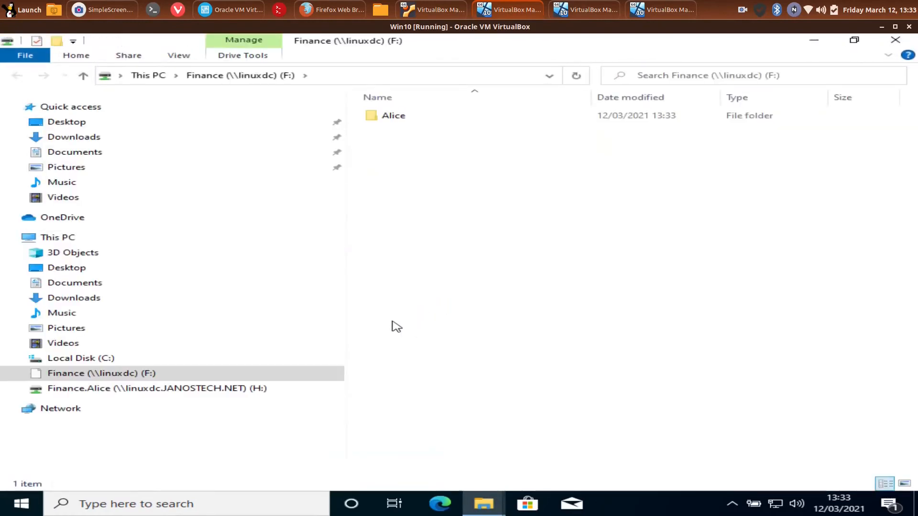
click(148, 390)
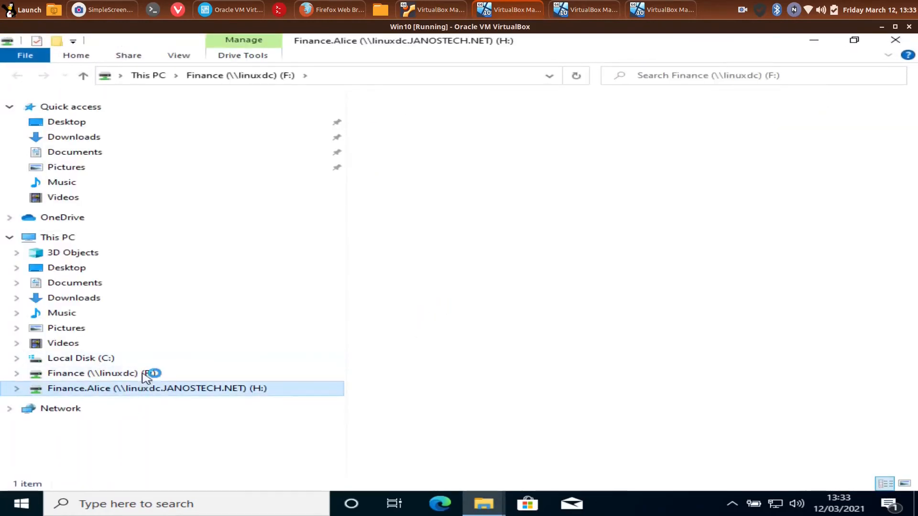
click(148, 374)
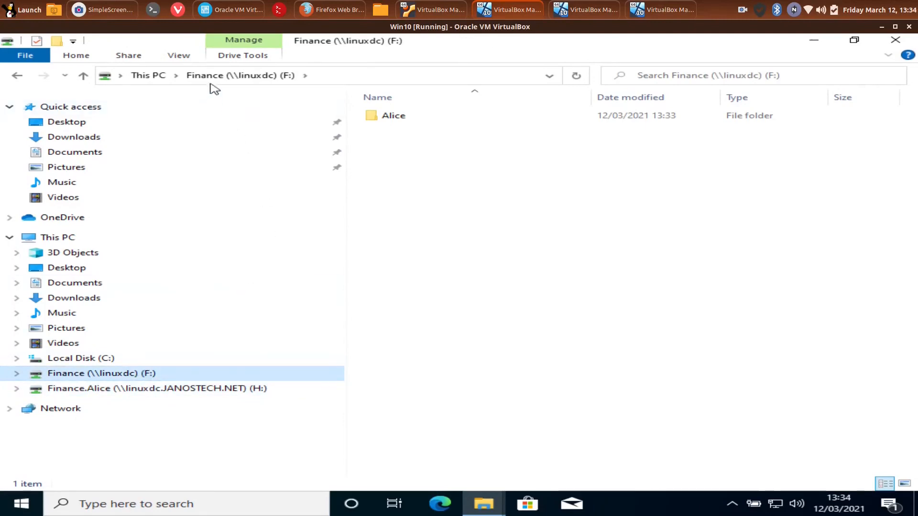
Return to \\linuxdc, try to open the Marketing share as the finance user and cancel the credentials request.
click(353, 76)
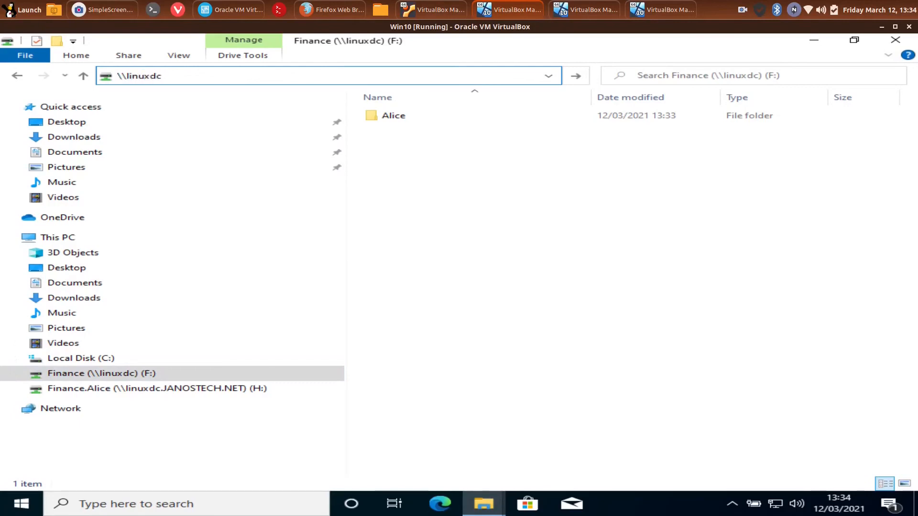
key(Return)
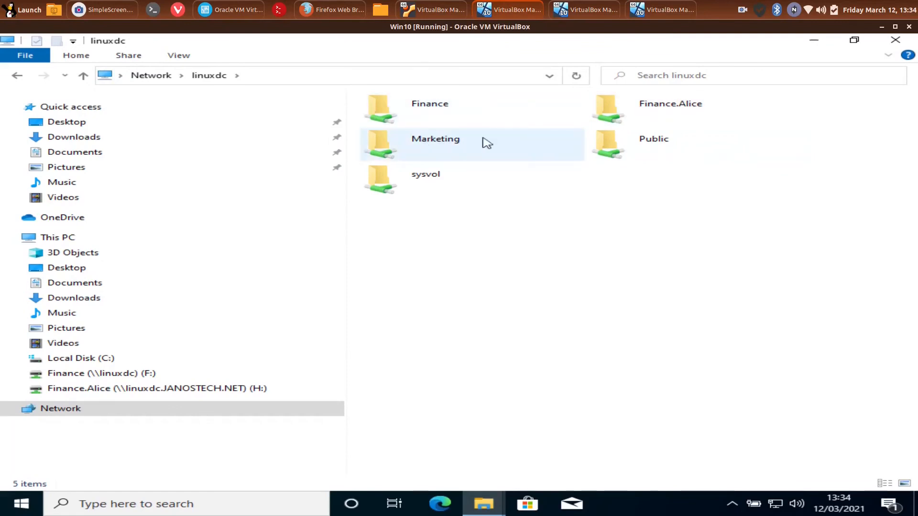
click(458, 141)
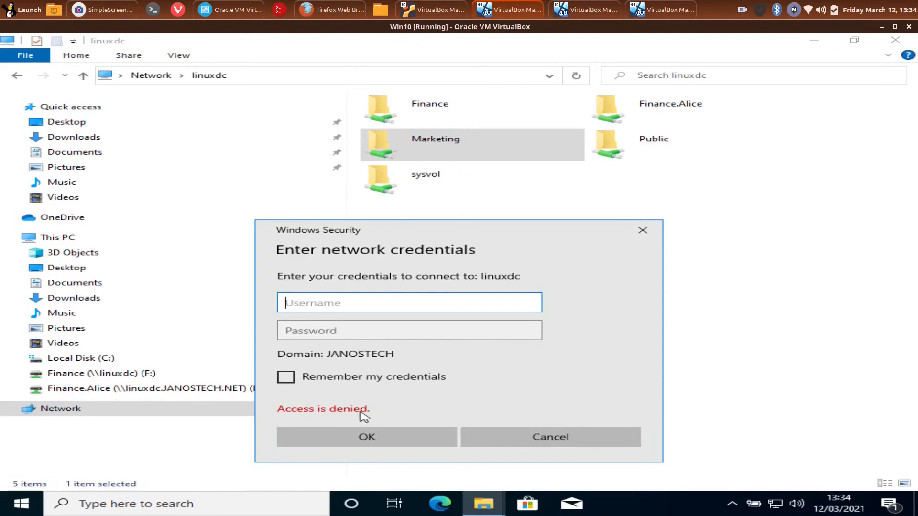
click(536, 438)
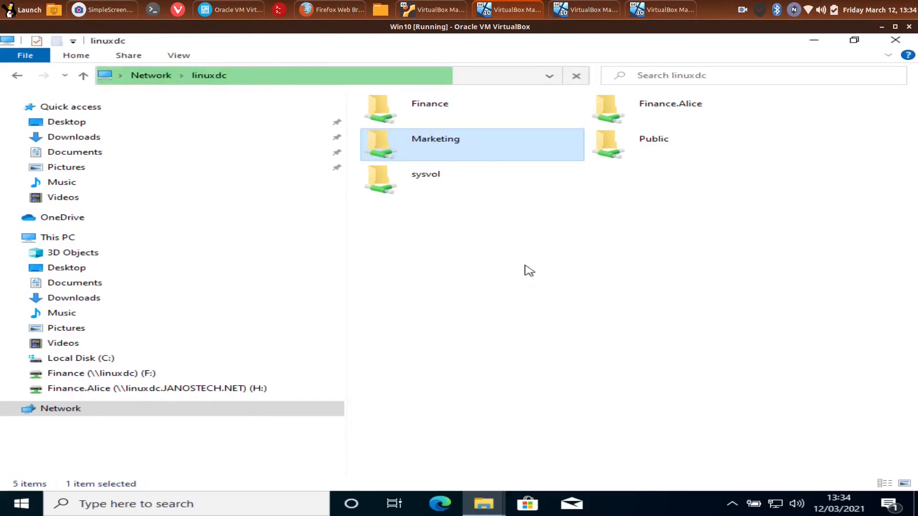
Open the Public share on linuxdc and create a new folder in it with the default name.
double_click(638, 151)
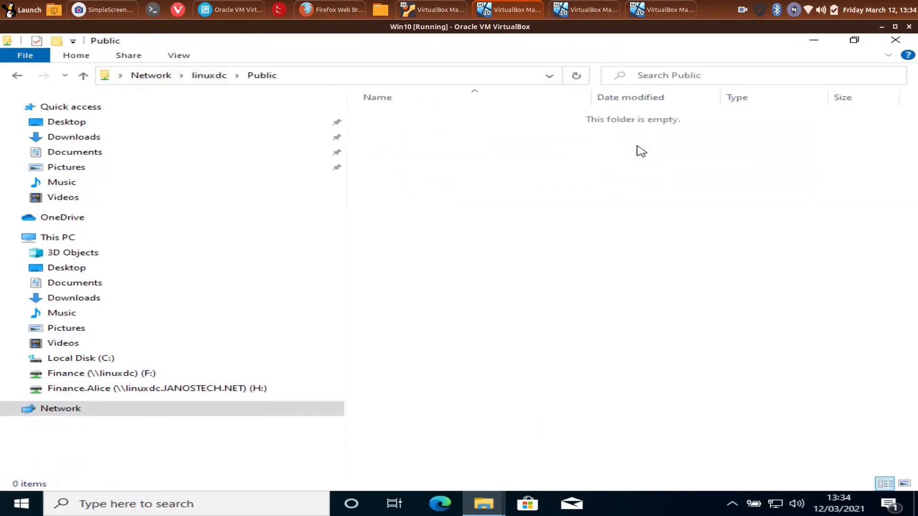
right_click(483, 135)
mouse_move(641, 265)
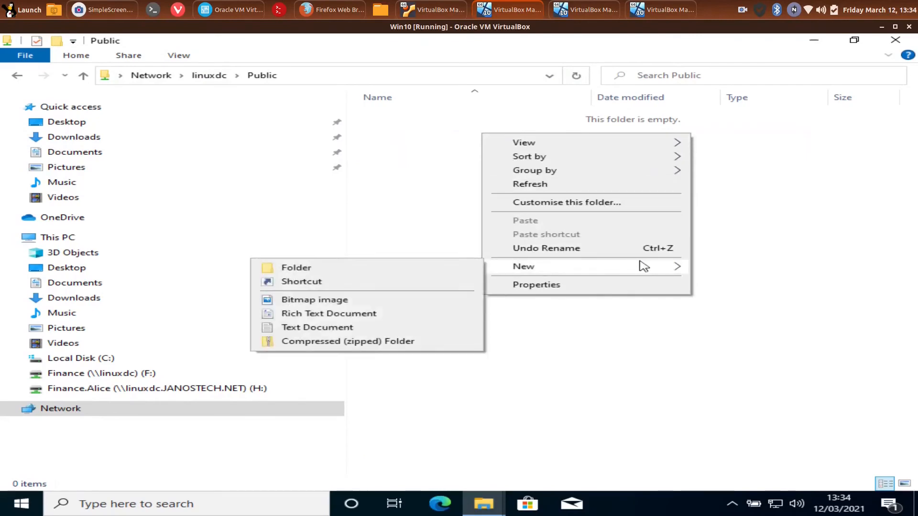
click(447, 266)
right_click(445, 181)
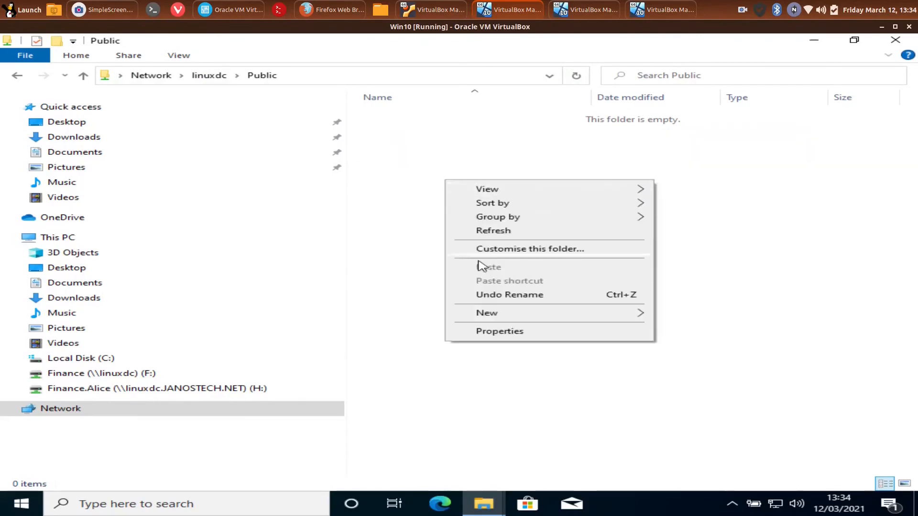
mouse_move(502, 312)
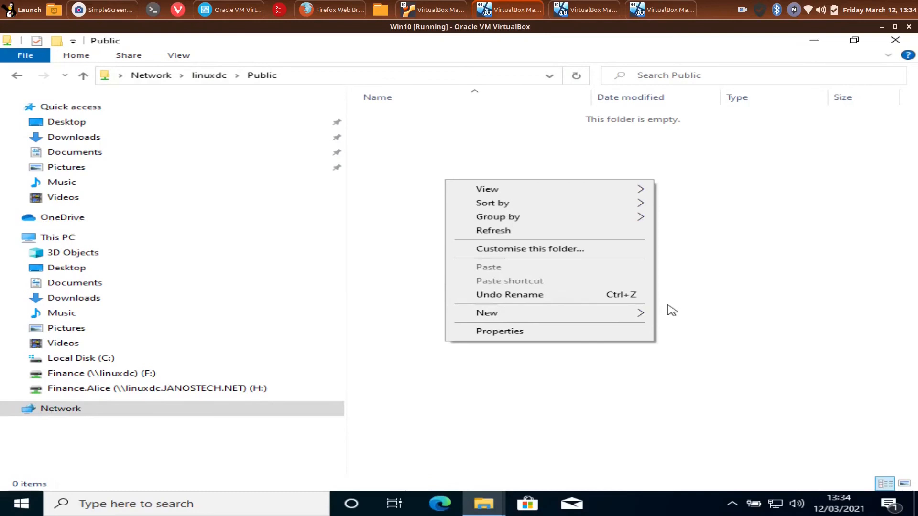
click(669, 314)
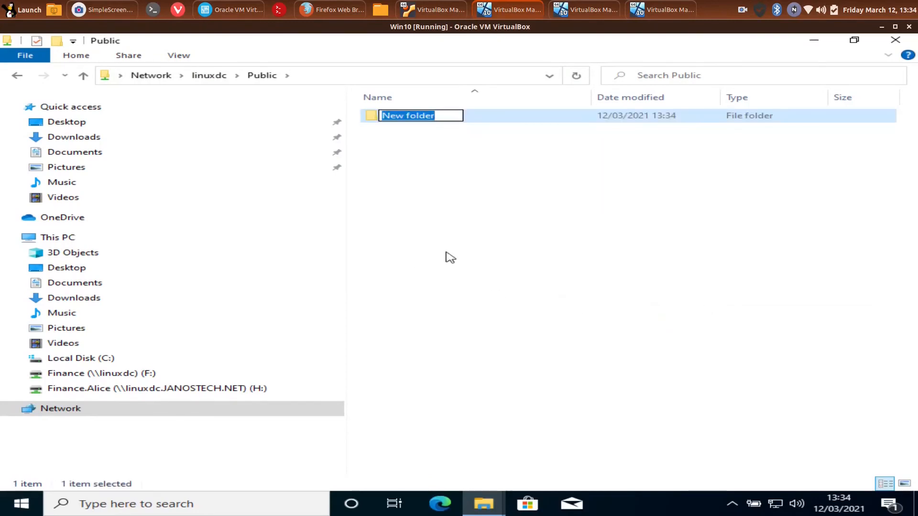
key(Return)
key(Return)
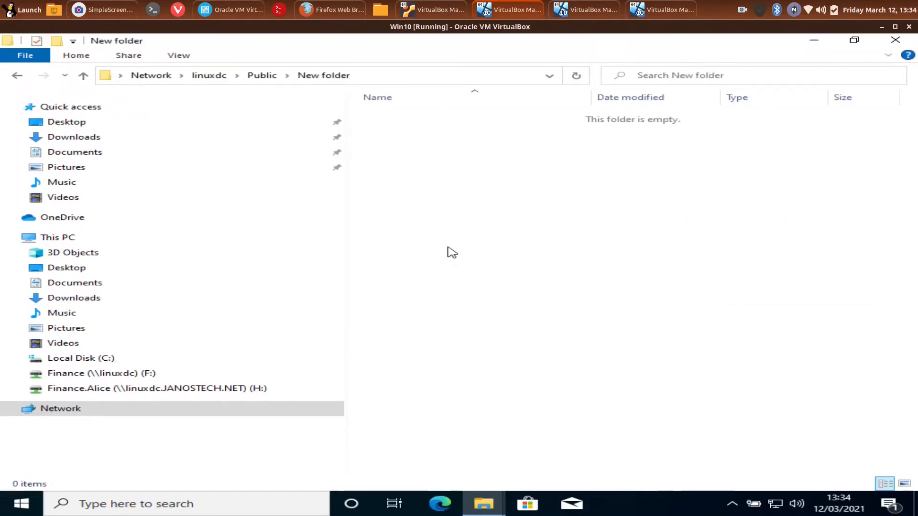
Go back to the Public share and rename the new folder with the finance user's first name.
click(263, 77)
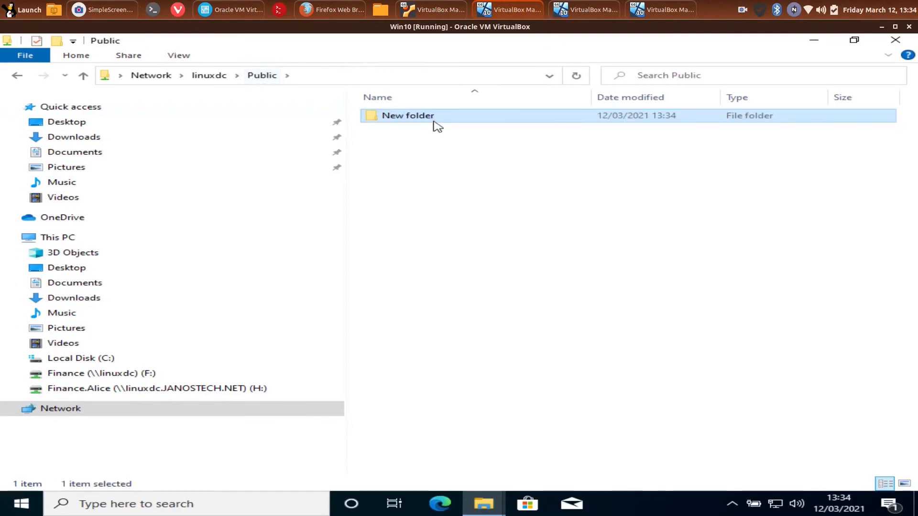
right_click(436, 120)
click(483, 310)
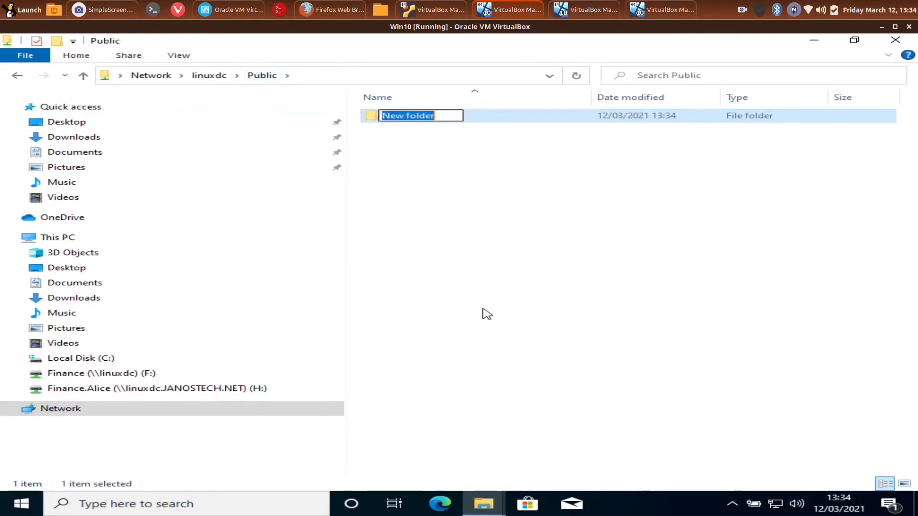
text(Alice)
key(Return)
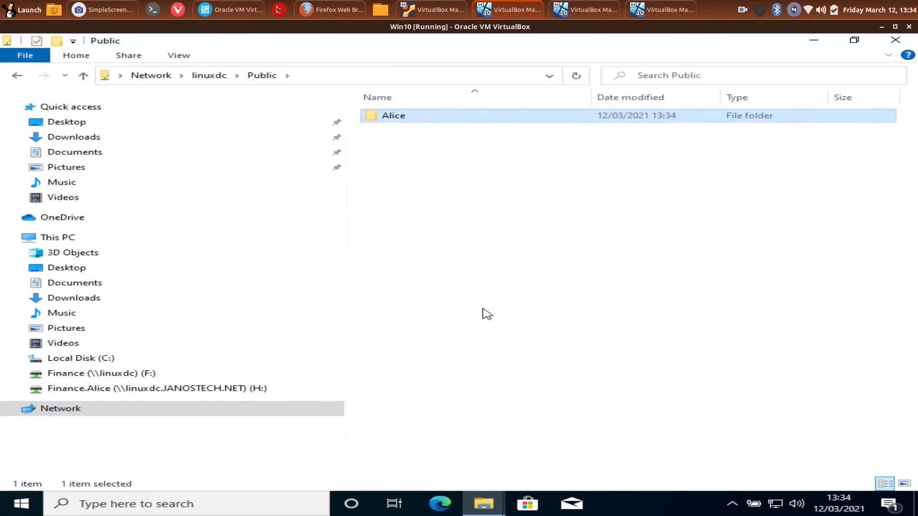
Map the linuxdc Public share to drive P:.
click(209, 76)
right_click(605, 154)
click(647, 259)
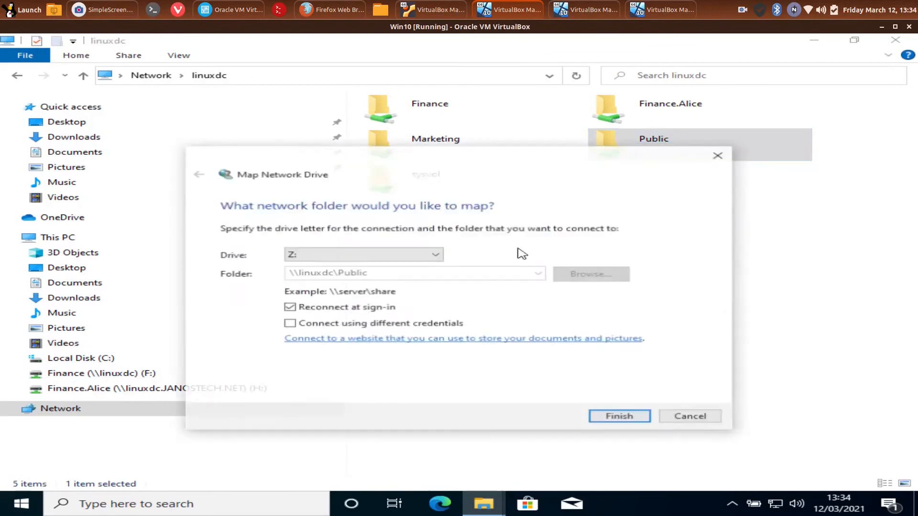
click(324, 254)
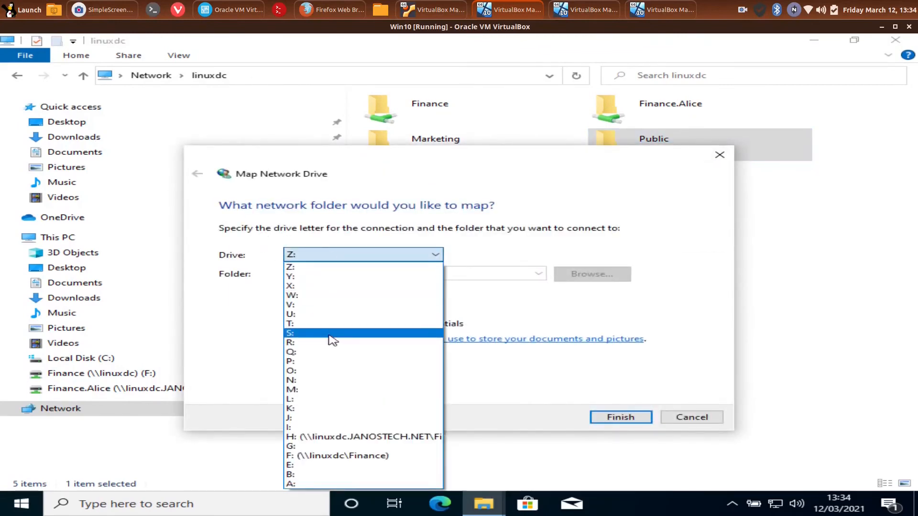
click(325, 362)
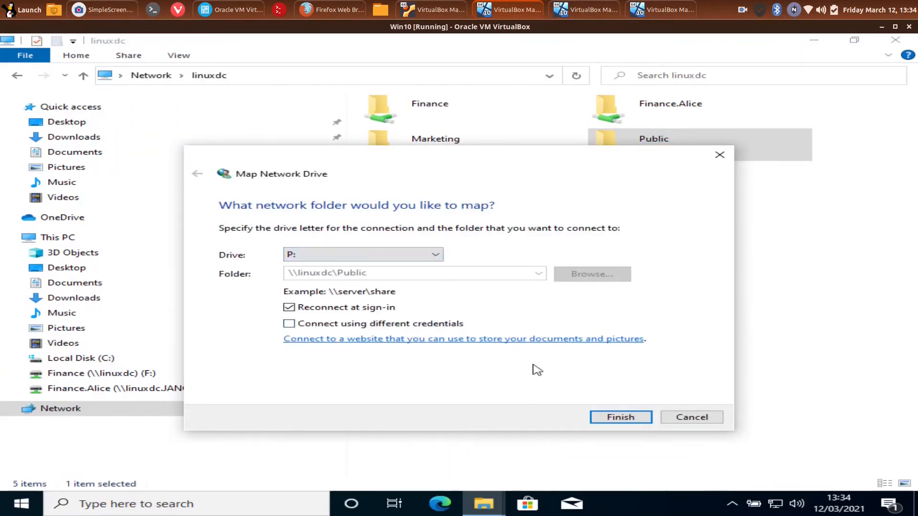
click(621, 418)
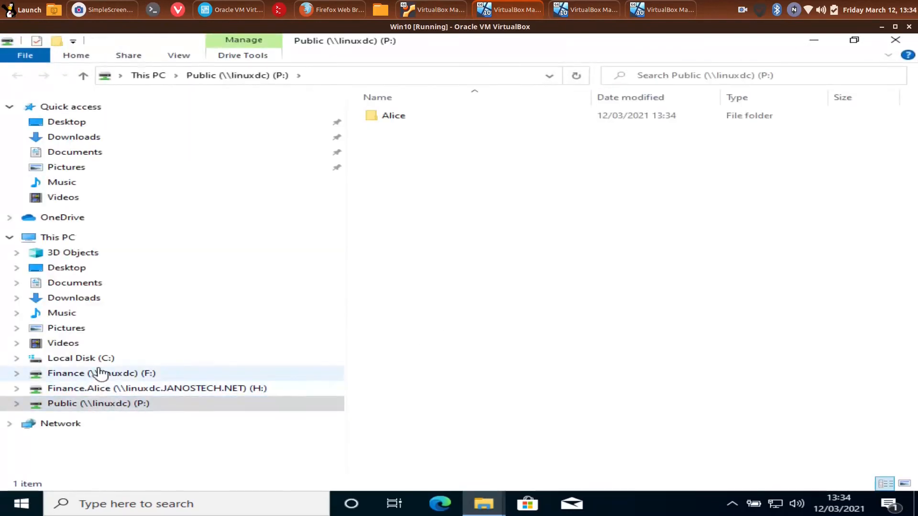
Switch to the Win10 B virtual machine and check which account is signed in.
click(580, 12)
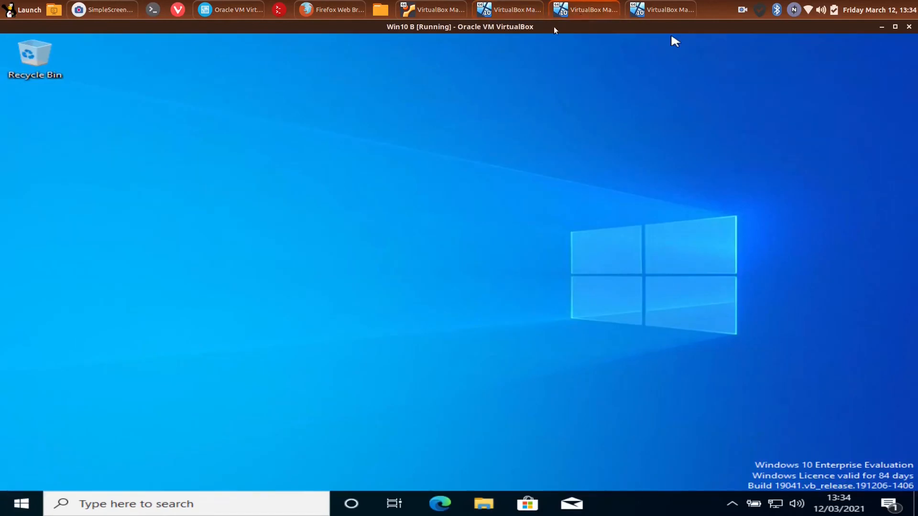
click(21, 504)
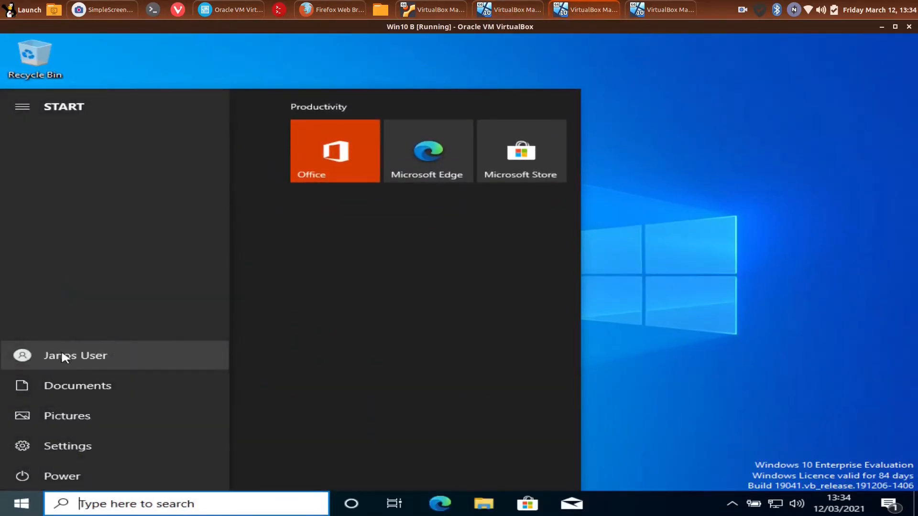
click(717, 251)
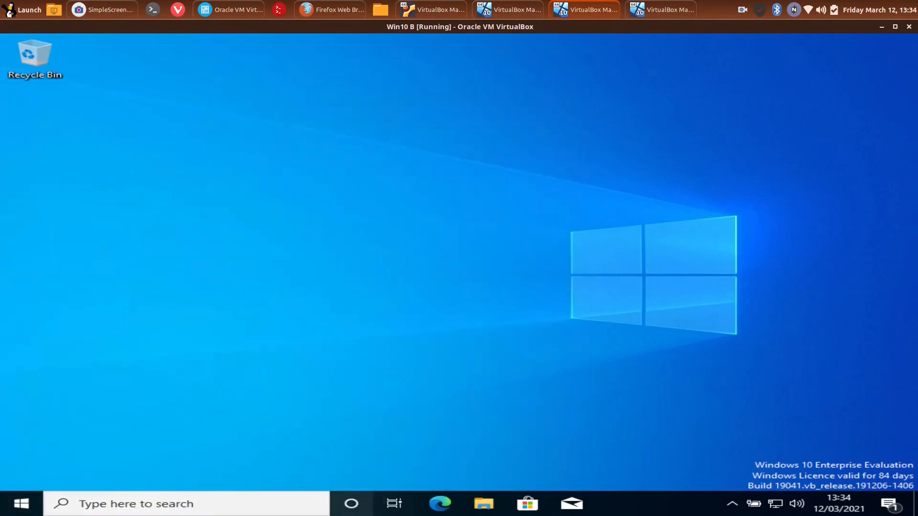
Open File Explorer on Win10 B and browse to \\linuxdc.
click(476, 500)
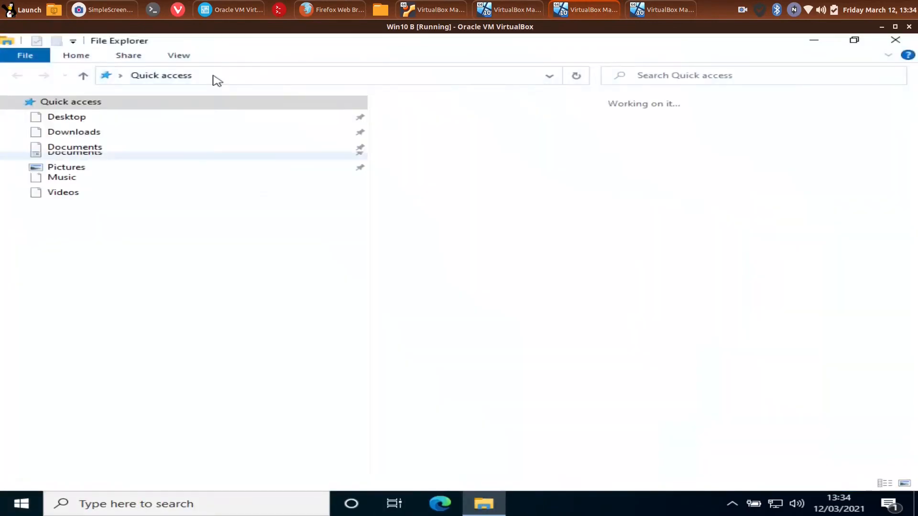
click(240, 74)
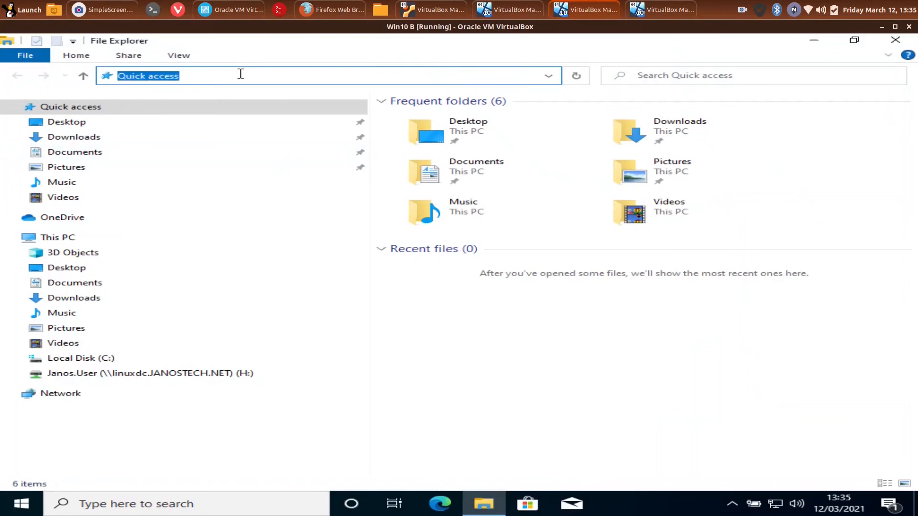
text(\\linuxdc)
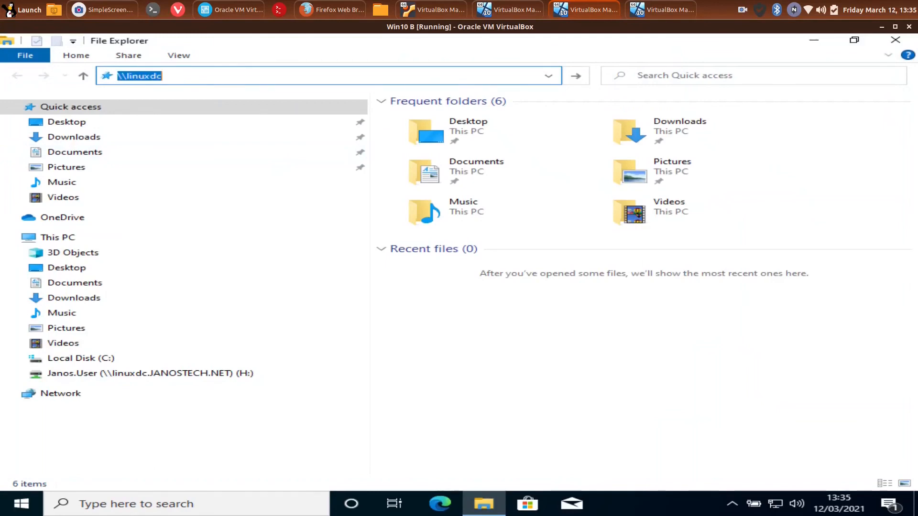
key(Return)
Try to open the Finance and Marketing shares as the standard domain user, cancelling each credentials request.
double_click(454, 112)
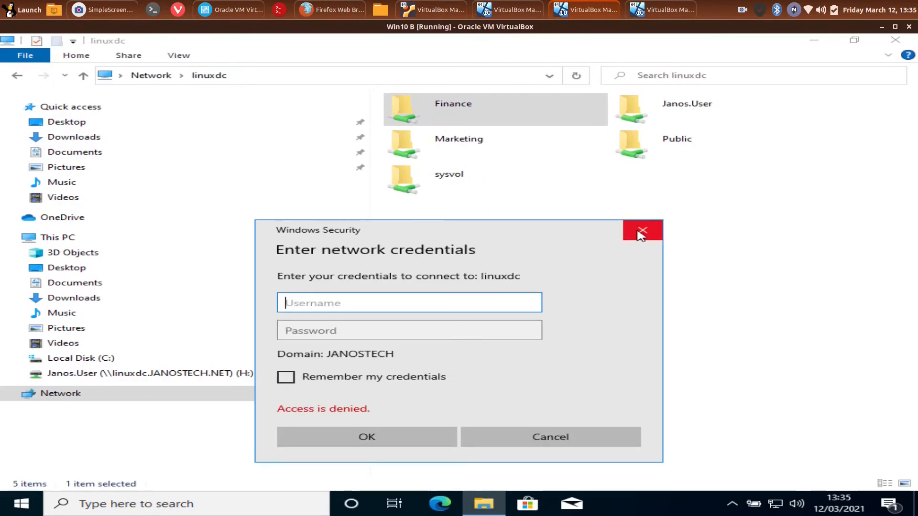
click(643, 231)
double_click(473, 146)
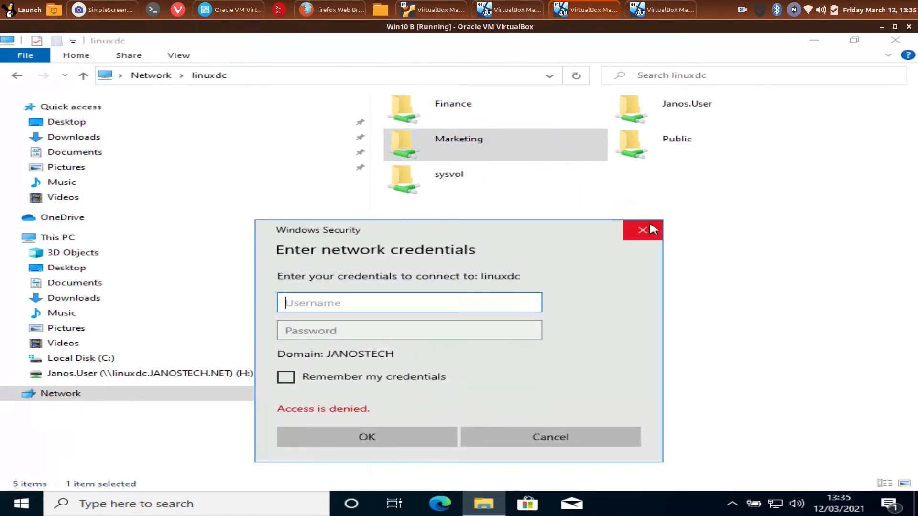
click(642, 230)
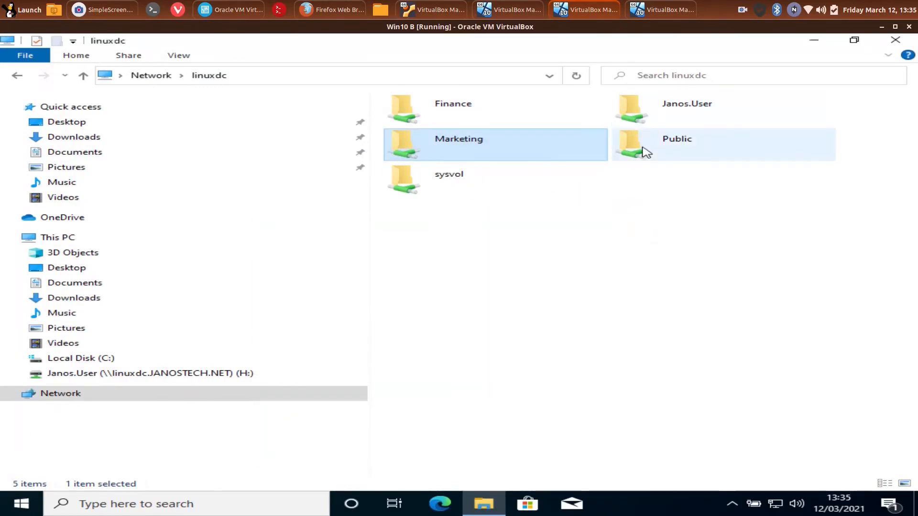
Open the Public share and create a folder in it named with the signed-in user's first name.
click(646, 153)
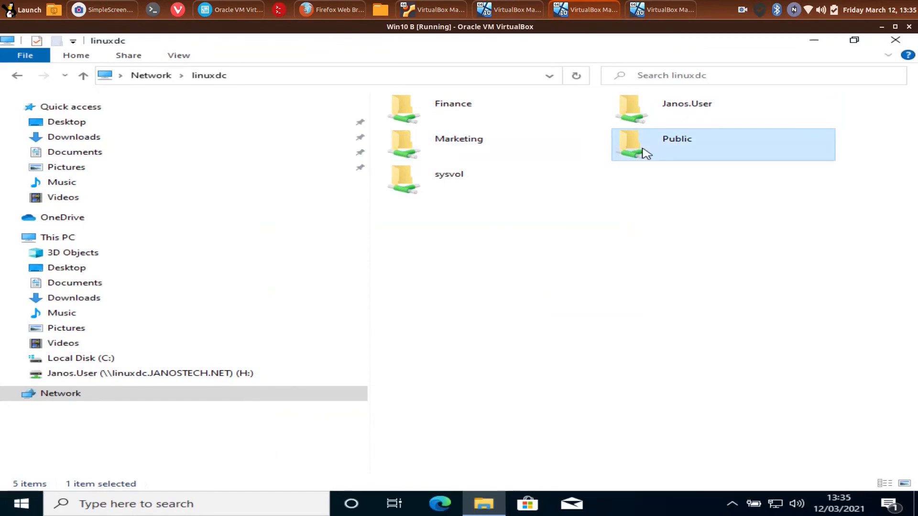
double_click(646, 153)
right_click(482, 164)
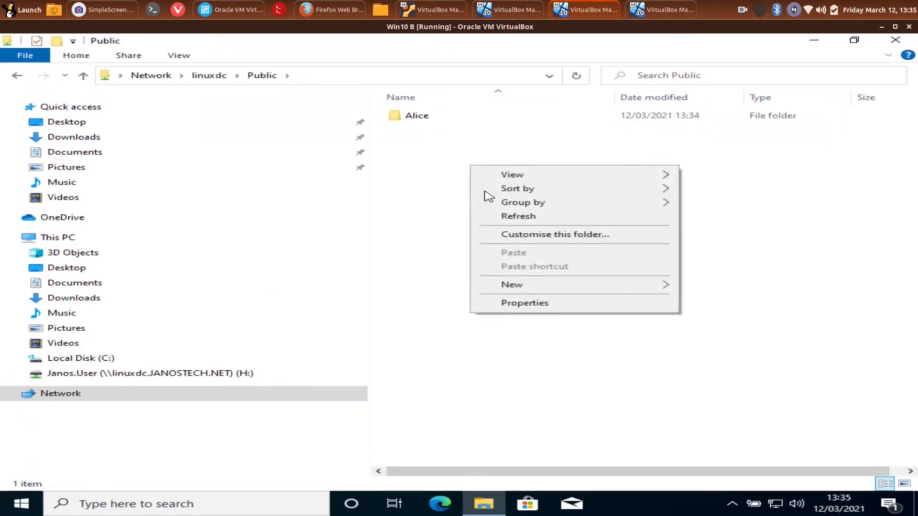
mouse_move(543, 285)
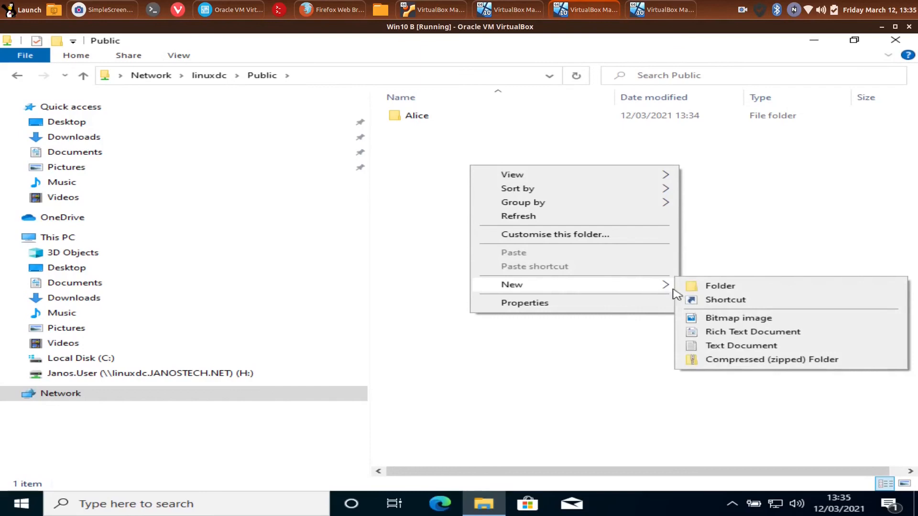
click(715, 289)
text(Jan)
key(Return)
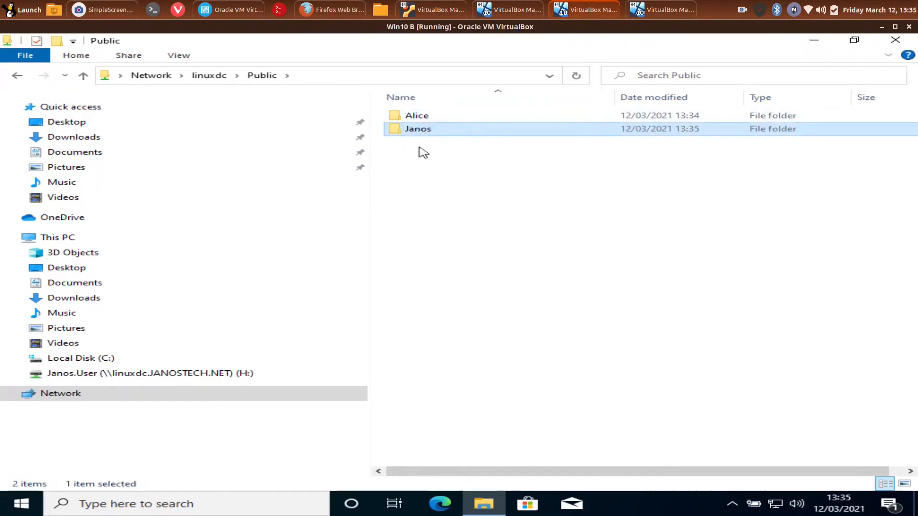
Return to \\linuxdc and map the Public share to drive P: on Win10 B.
click(213, 76)
right_click(639, 149)
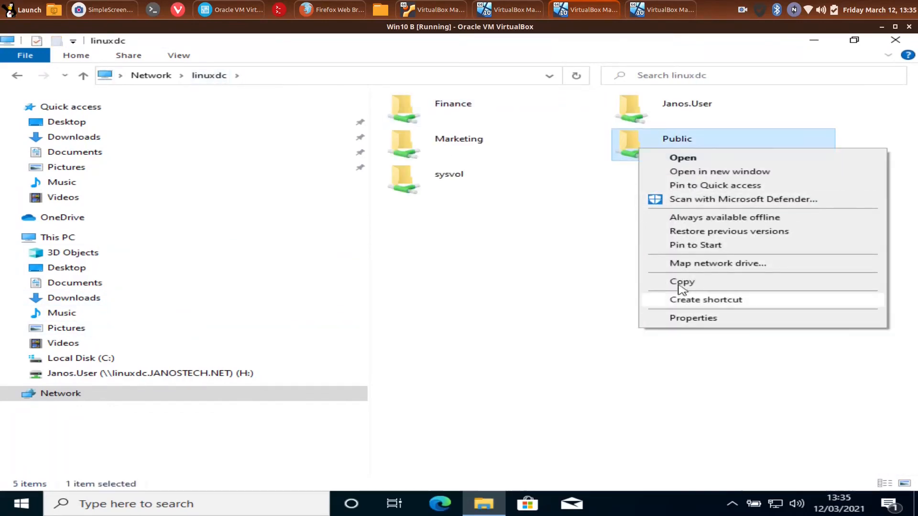
click(684, 264)
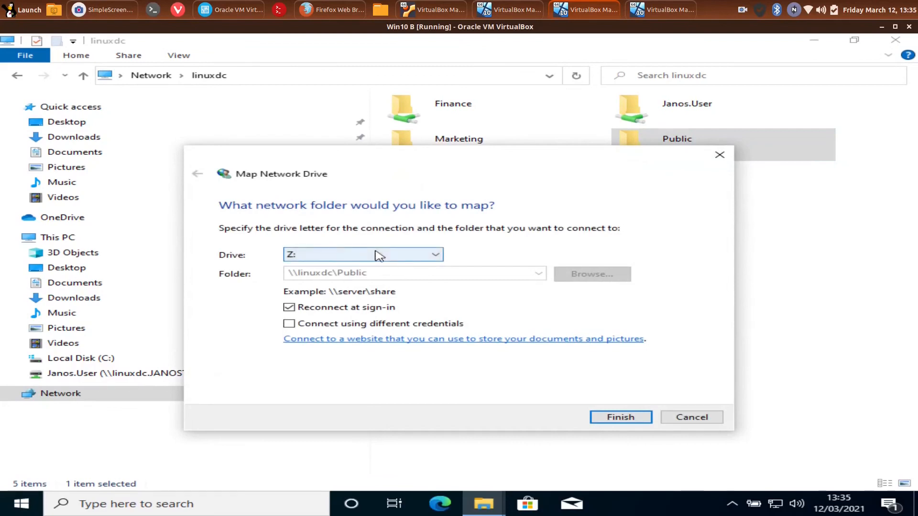
click(372, 256)
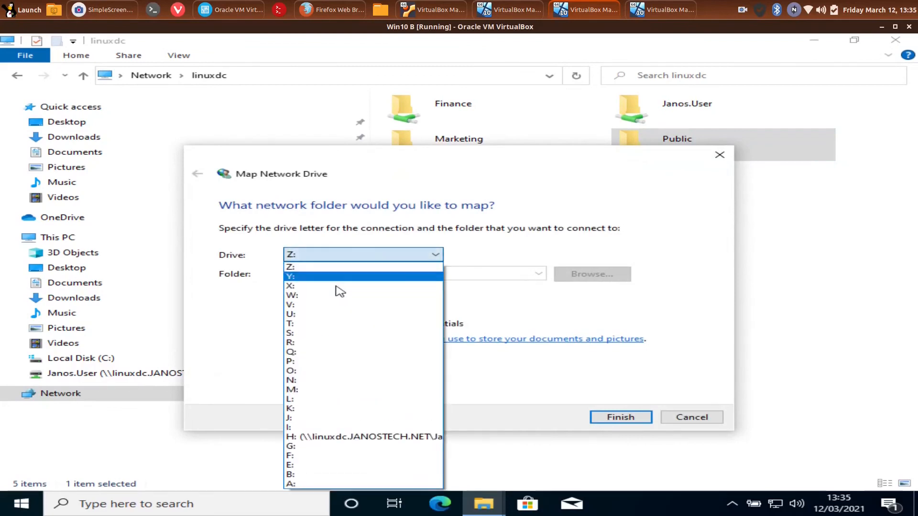
click(328, 361)
click(621, 416)
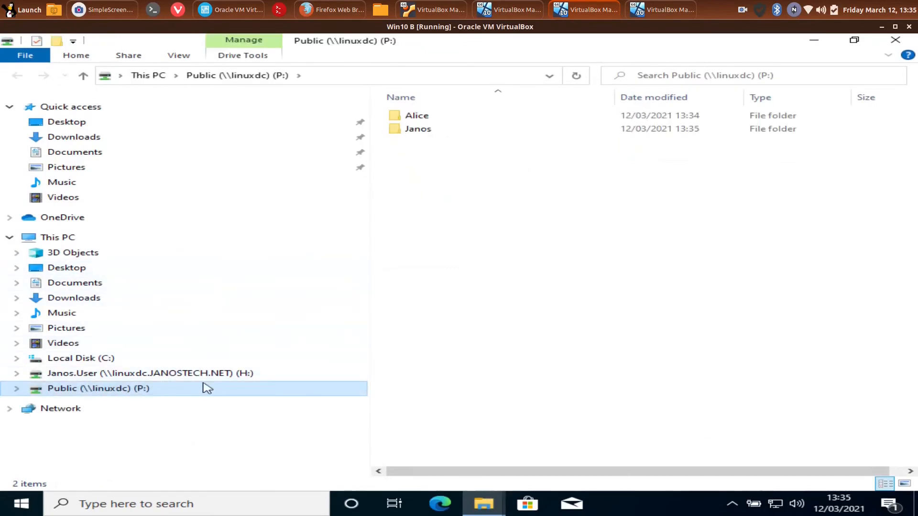
Switch to the Win10 A virtual machine and check which account is signed in.
click(666, 9)
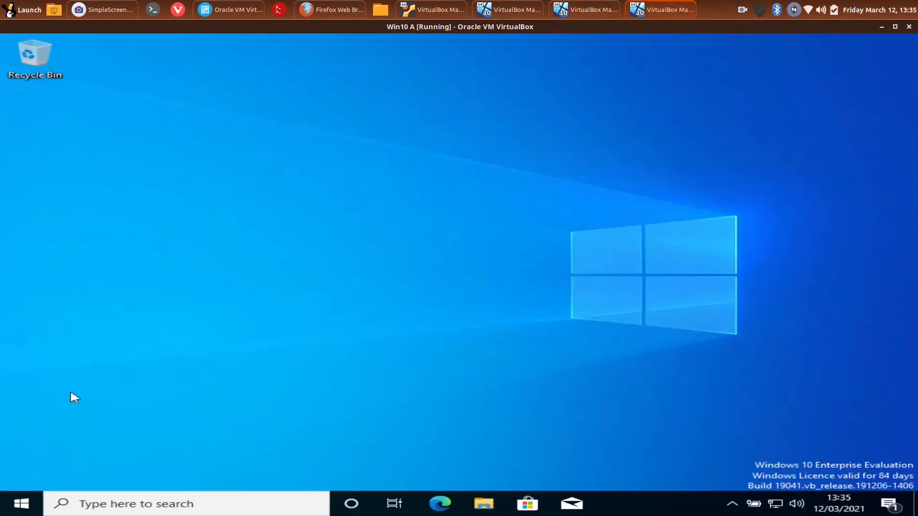
click(21, 503)
click(76, 356)
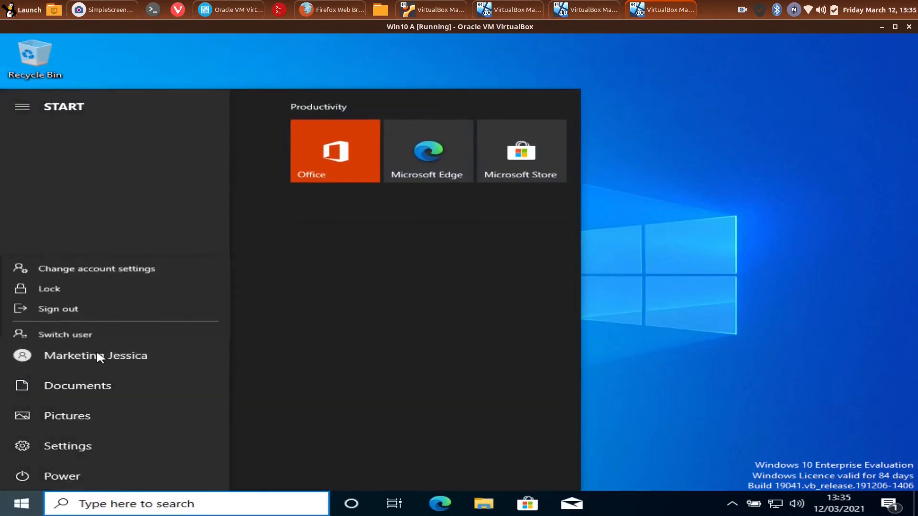
key(Escape)
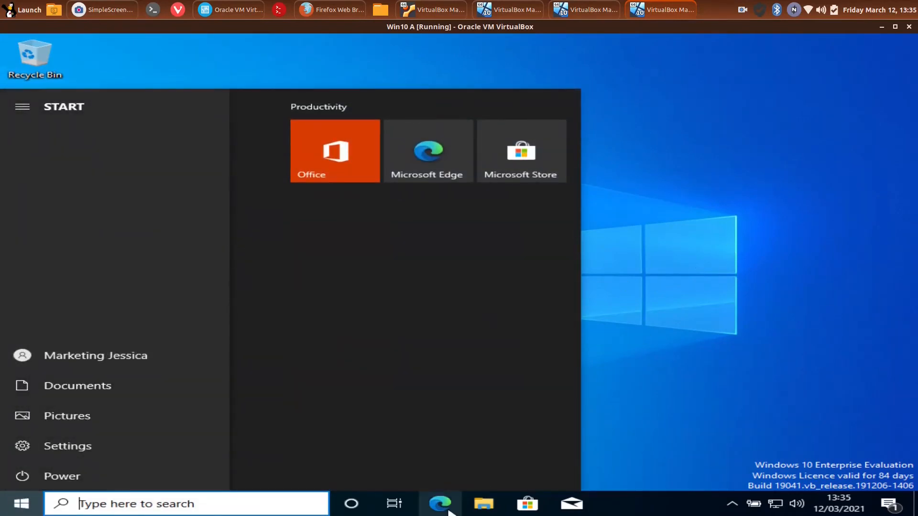
Open File Explorer on Win10 A and browse to \\linuxdc.
click(484, 503)
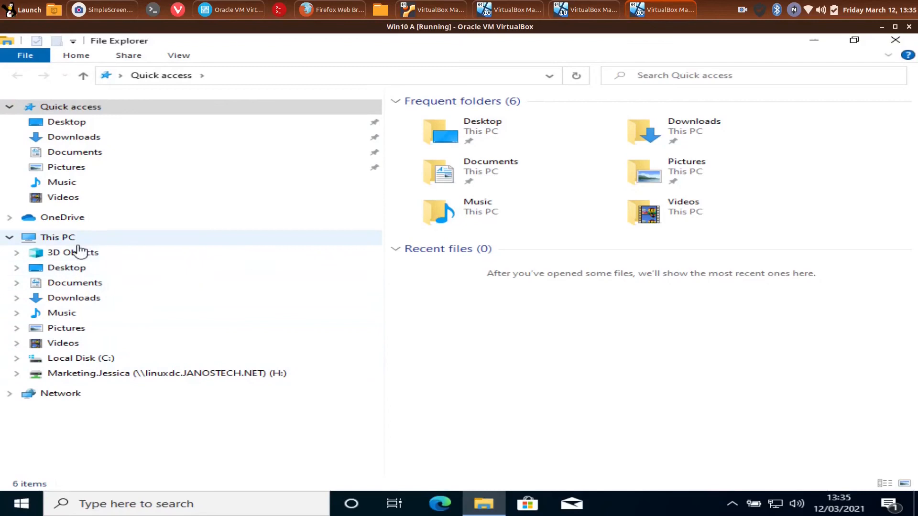
click(250, 76)
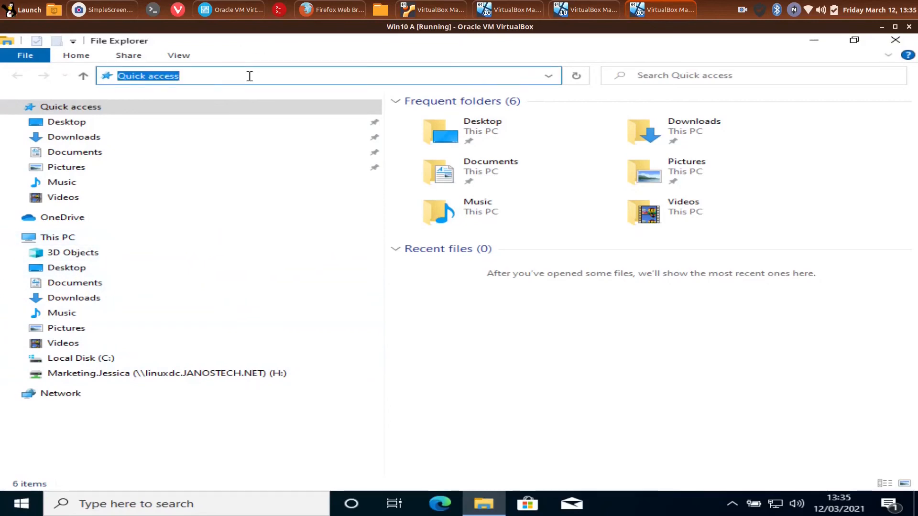
text(\\linuxdc)
key(Return)
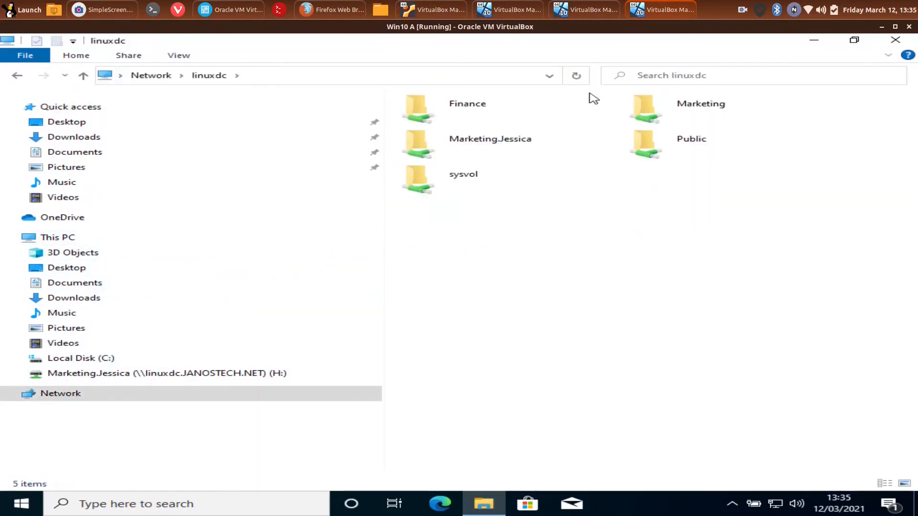
Try to open the Finance share as the marketing user, cancel the credentials request and open the Marketing share.
double_click(484, 109)
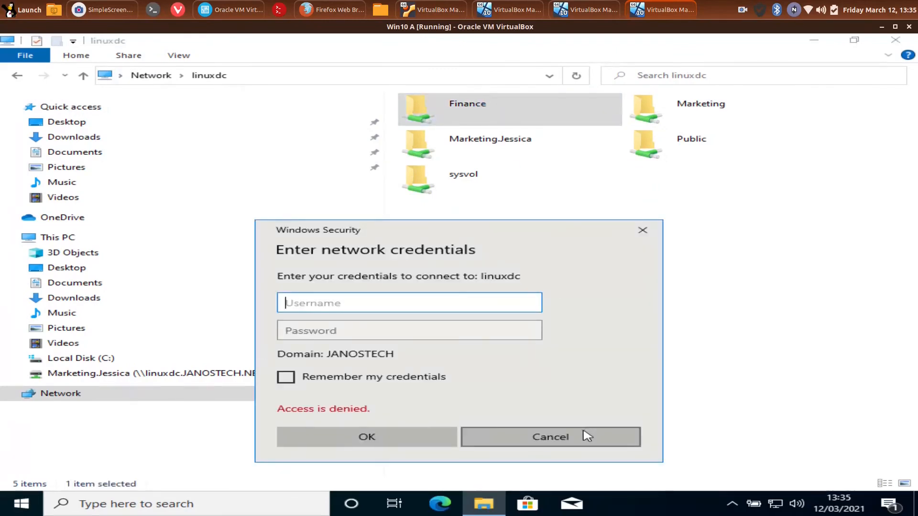
click(643, 230)
click(710, 103)
double_click(710, 102)
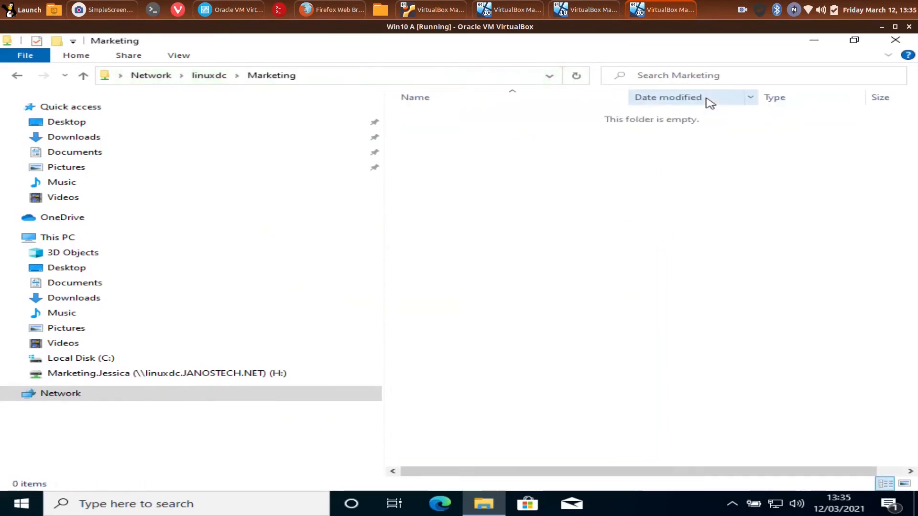
Create a folder in the Marketing share named with the marketing user's first name.
right_click(592, 122)
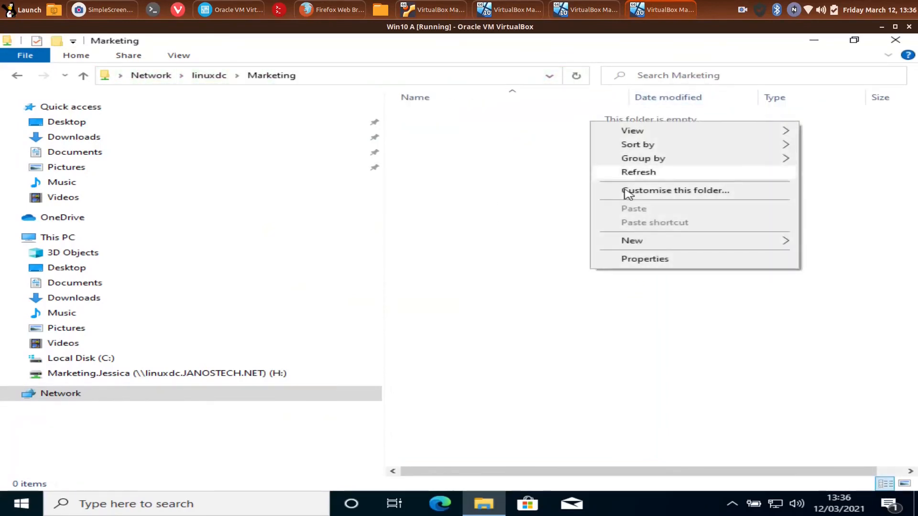
mouse_move(638, 241)
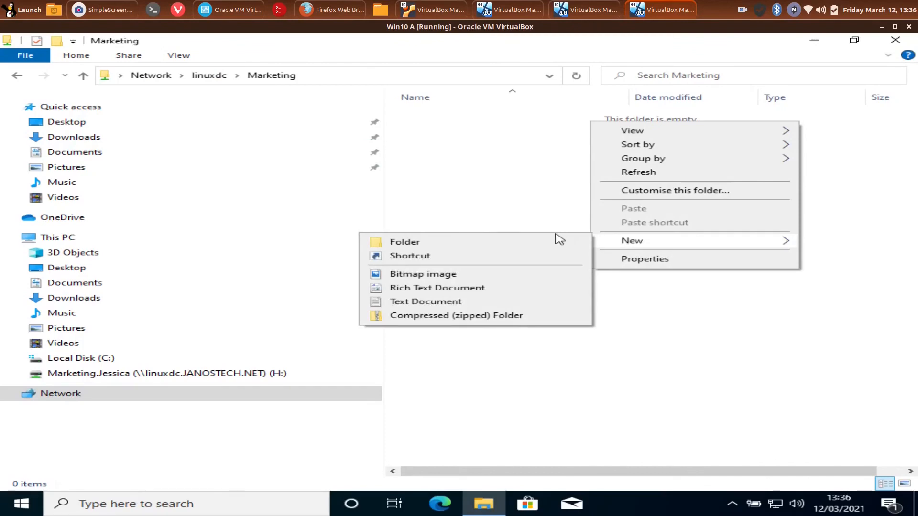
click(560, 241)
text(Jessi)
key(Return)
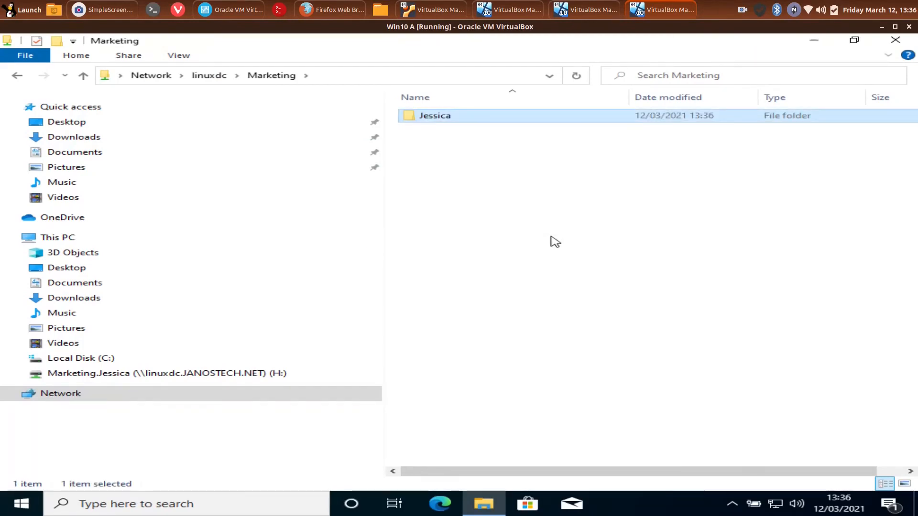
Go to the Public share on linuxdc and create a folder named with the marketing user's first name.
click(210, 76)
double_click(676, 143)
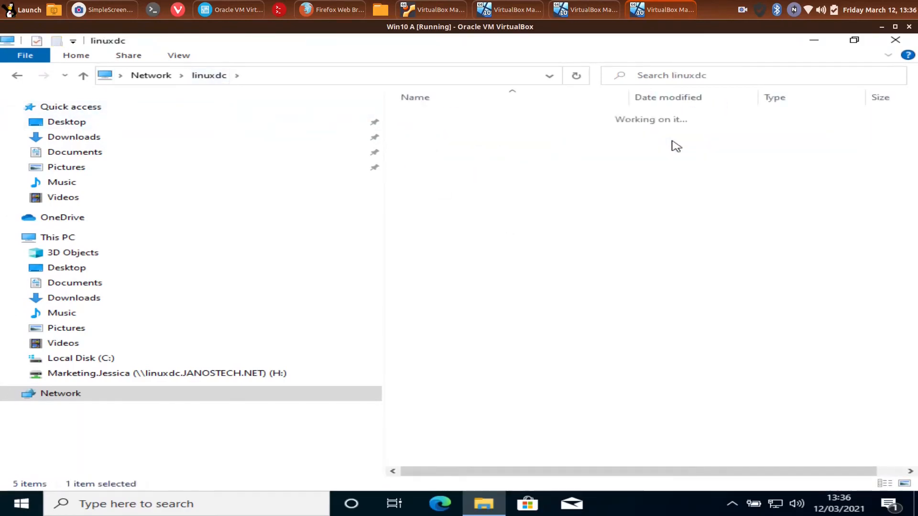
right_click(495, 211)
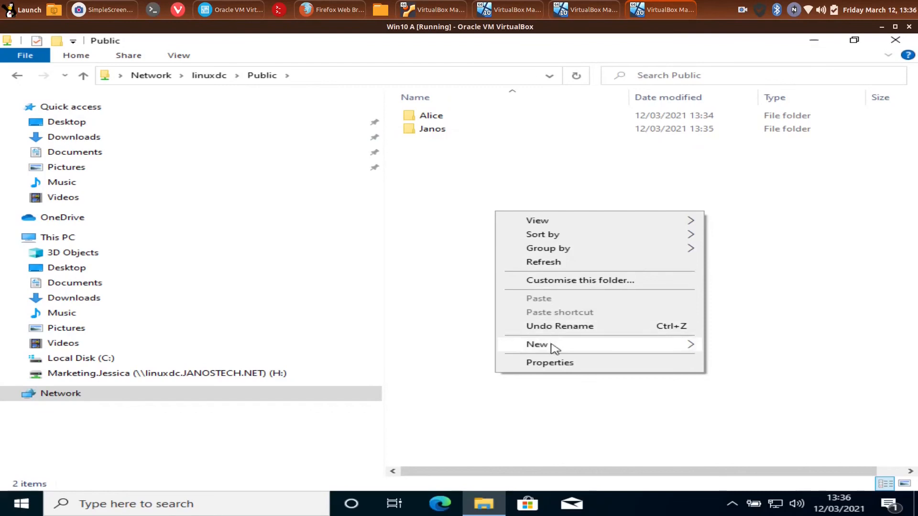
mouse_move(629, 349)
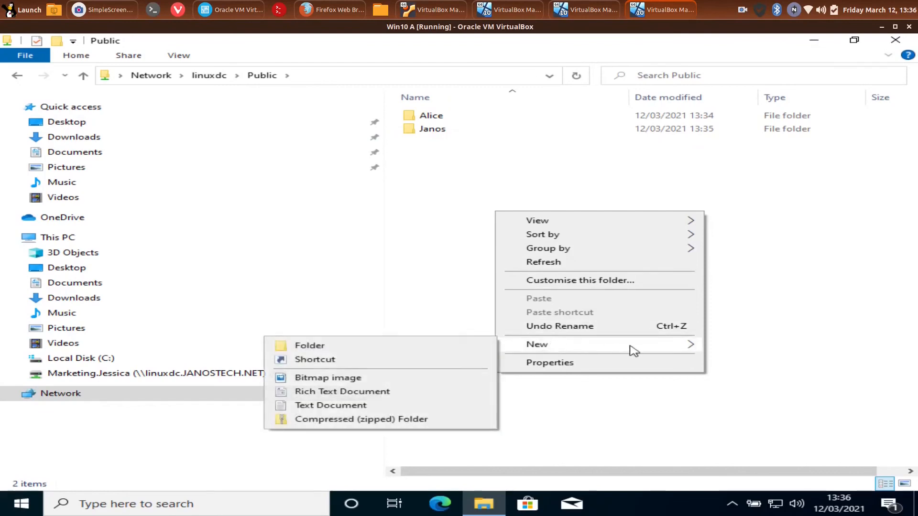
click(437, 349)
text(Jessc)
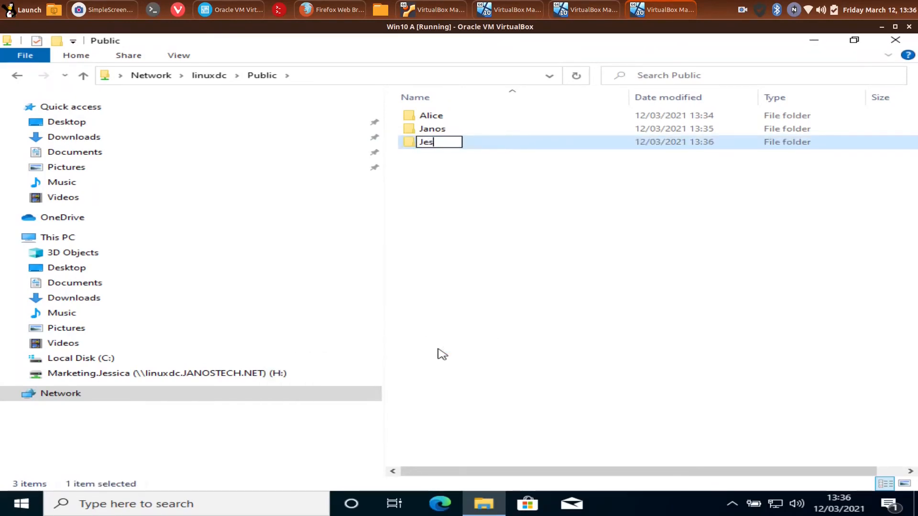
key(Return)
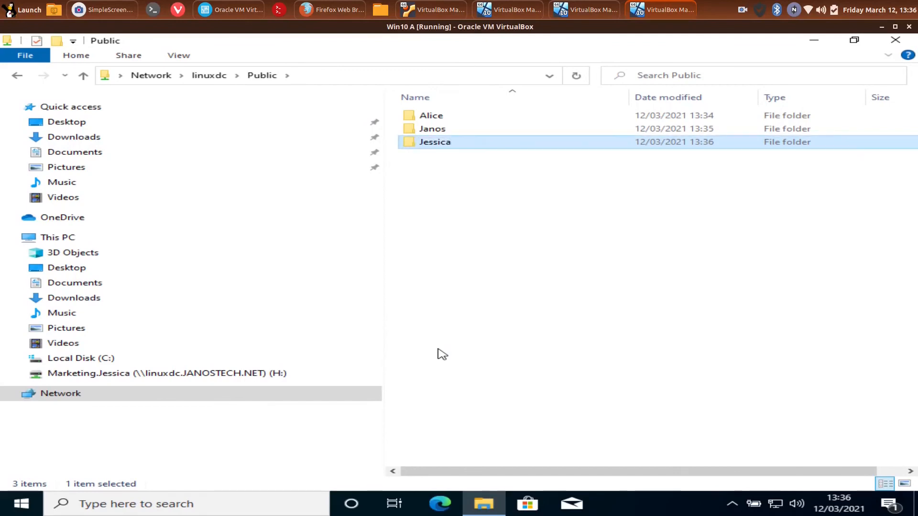
Open the finance user's folder in the Public share as the marketing user and return to Public.
double_click(434, 122)
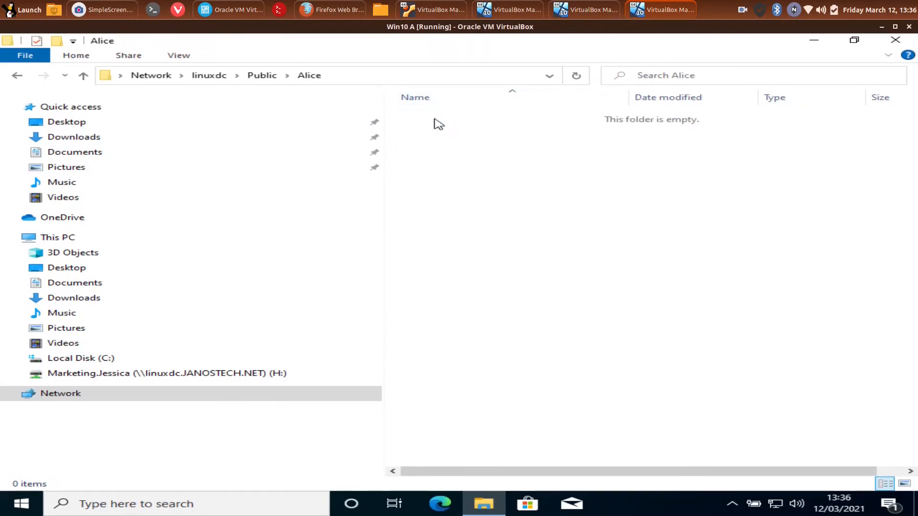
click(262, 76)
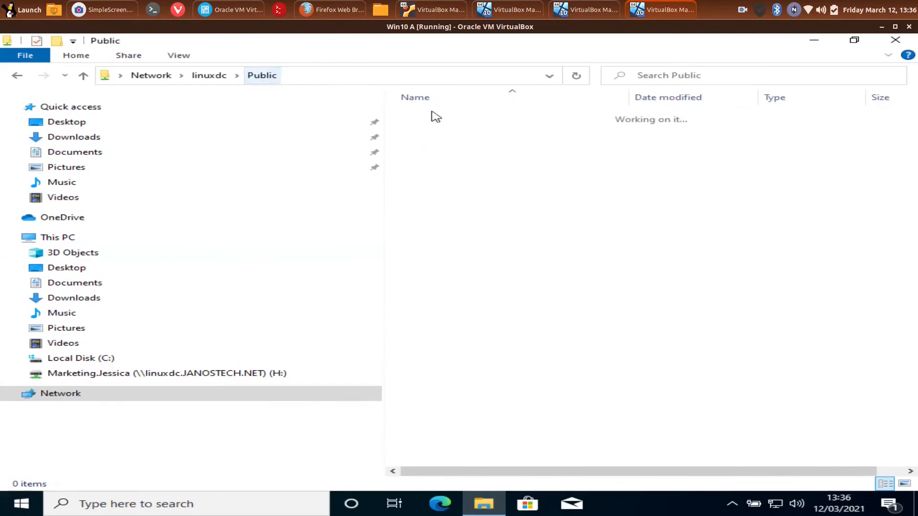
Open the domain user's folder in the Public share, return to linuxdc and open the Marketing share.
double_click(463, 131)
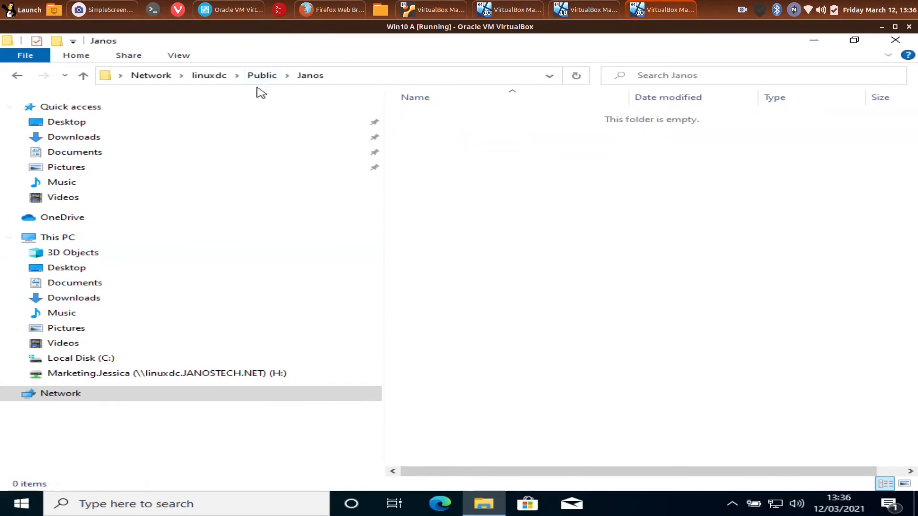
click(217, 76)
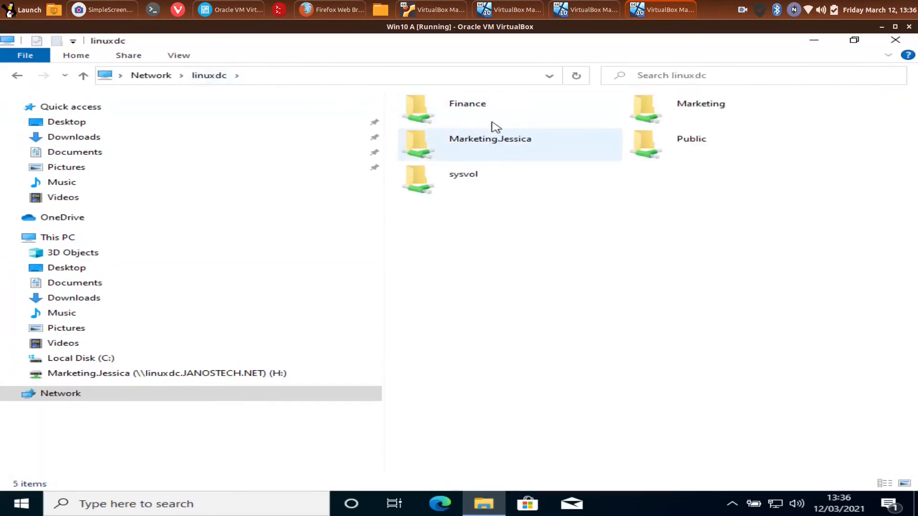
click(696, 115)
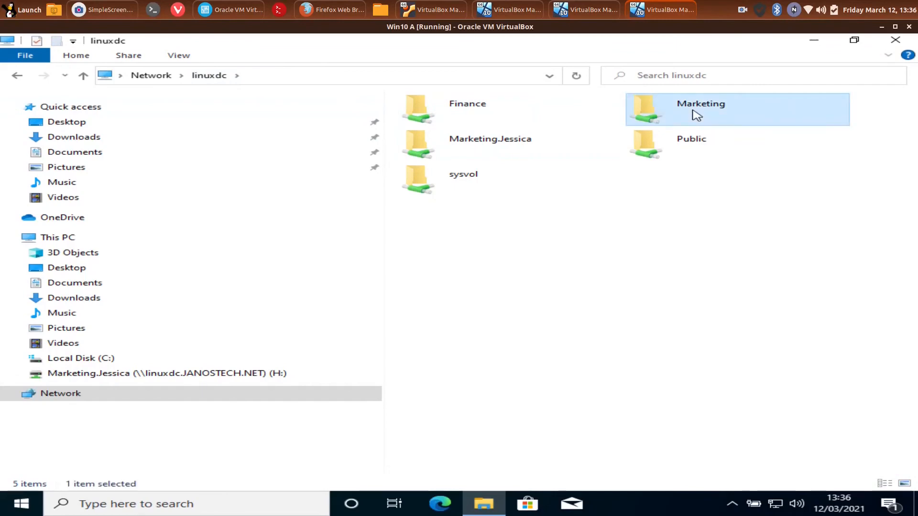
double_click(697, 114)
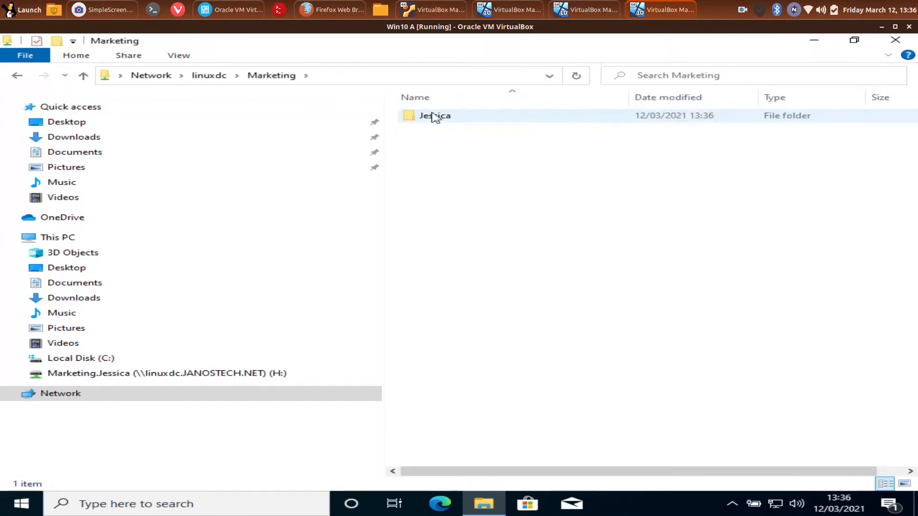
Map the linuxdc Marketing share to drive M: and check the contents of the H: and M: drives.
click(211, 77)
right_click(653, 107)
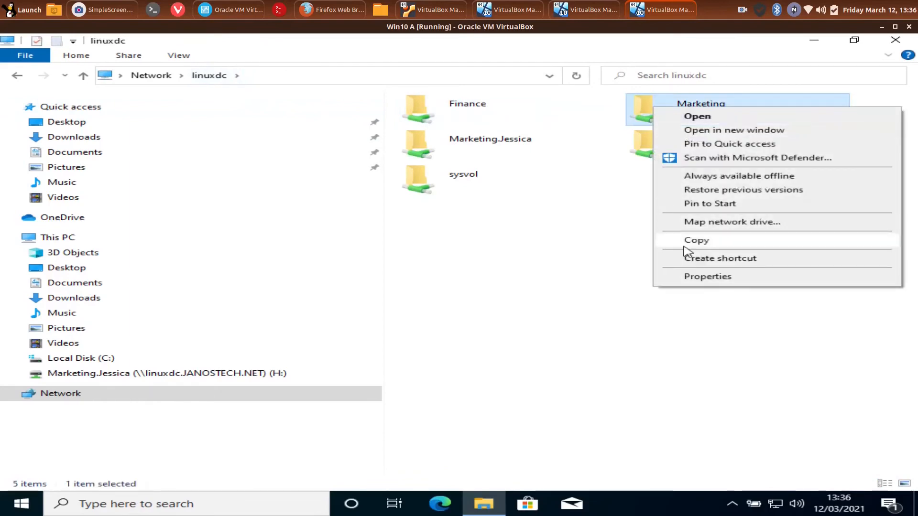
click(724, 222)
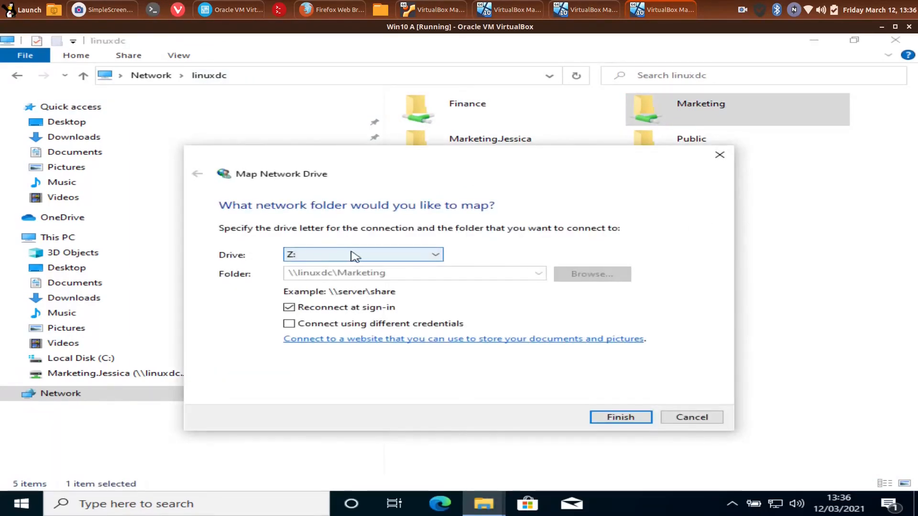
click(355, 256)
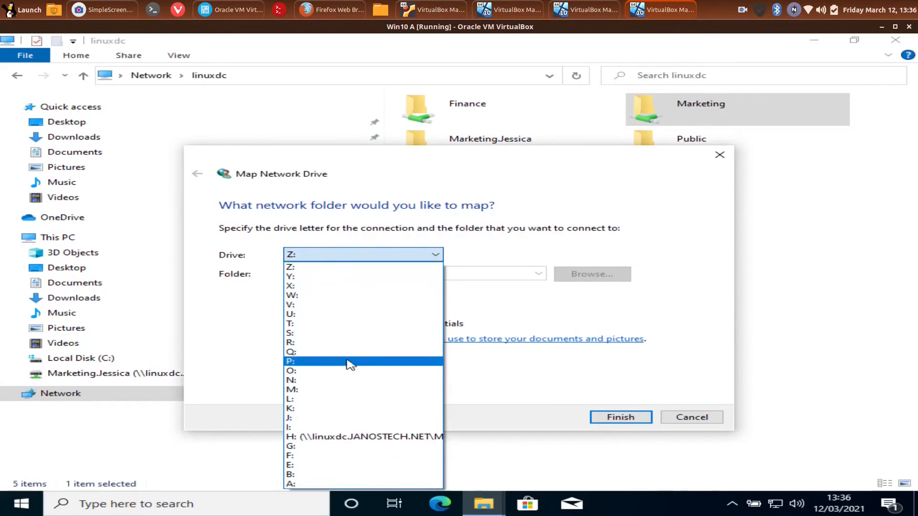
click(340, 393)
click(626, 418)
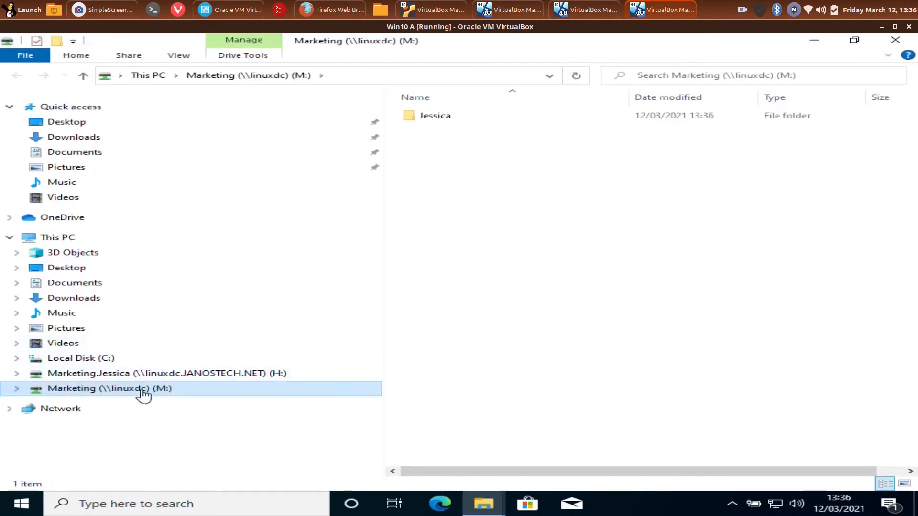
click(148, 374)
click(160, 389)
Switch to the Win10 B machine, open the marketing user's folder on the P: drive and return to Public.
click(586, 9)
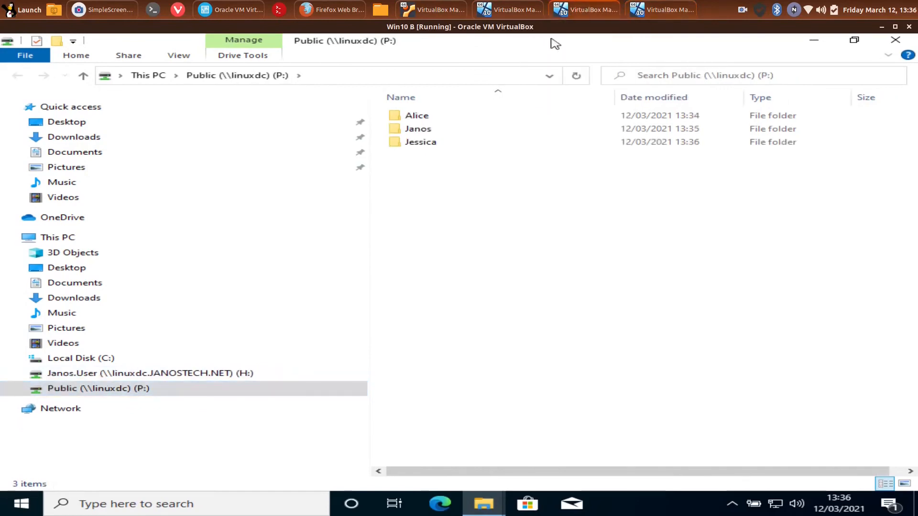
double_click(430, 152)
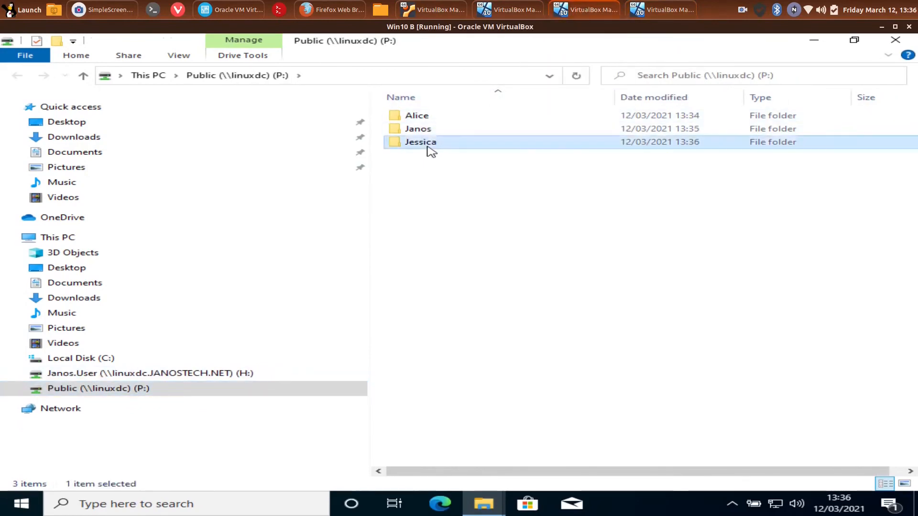
click(239, 75)
Switch to the Win10 machine and sign the finance user out of Windows.
click(509, 9)
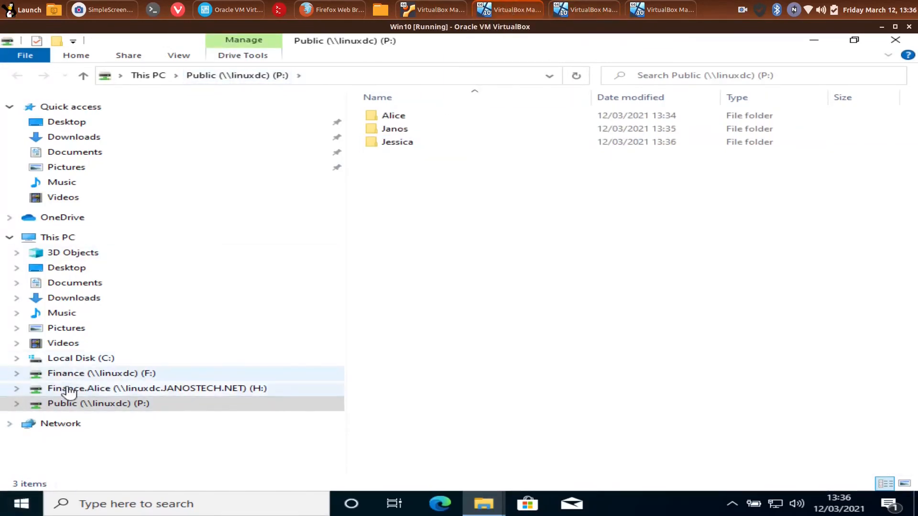
click(20, 504)
mouse_move(33, 325)
click(31, 361)
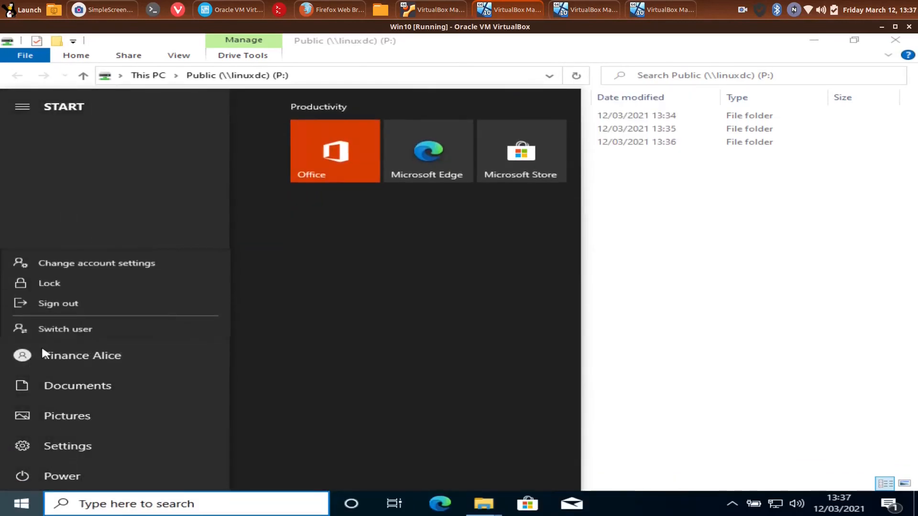
click(56, 302)
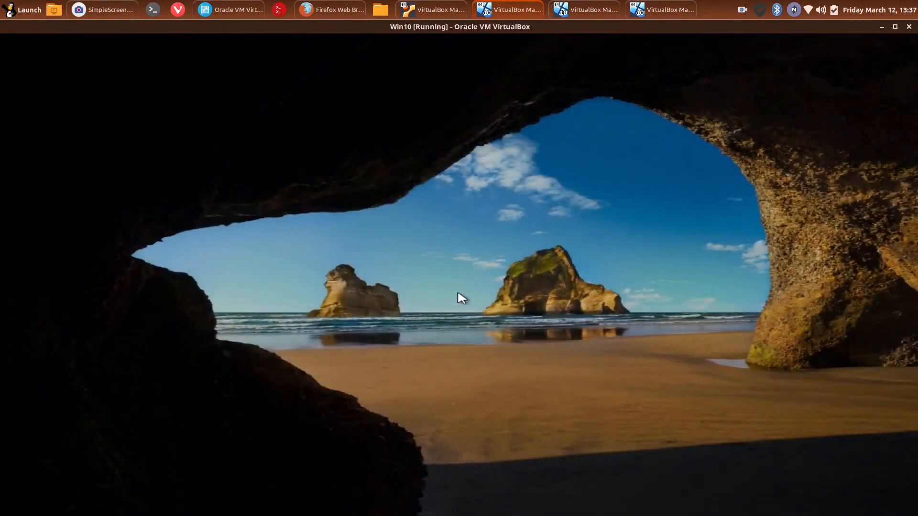
Sign back in to Windows as the finance user by entering the account password.
click(462, 299)
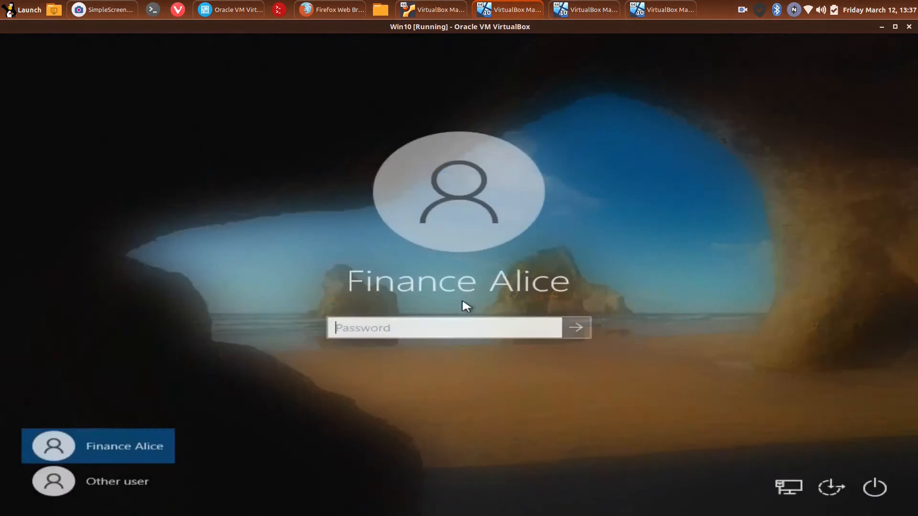
text(****)
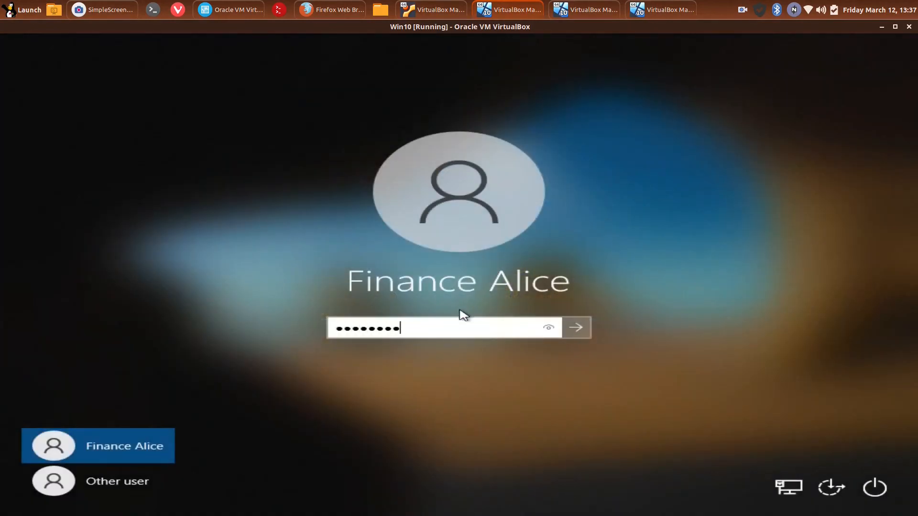
key(Return)
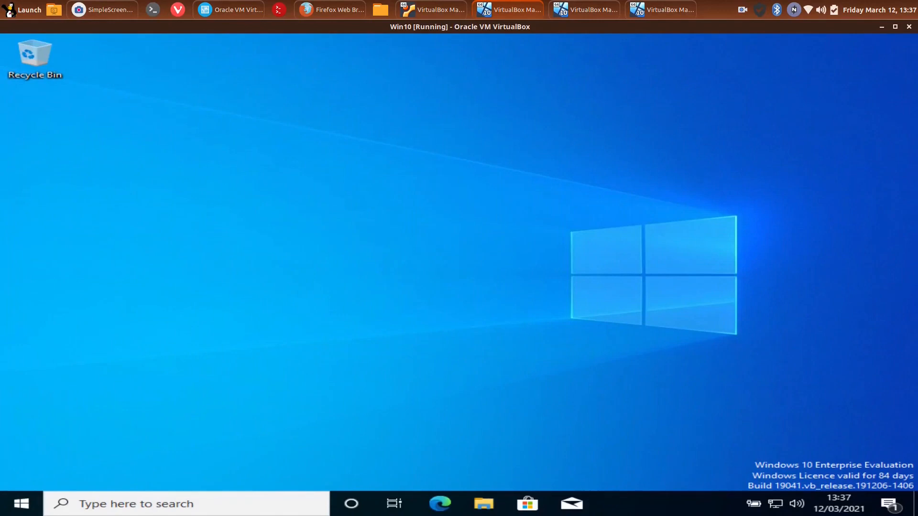
Examine the reconnected Finance (F:), home (H:) and Public (P:) drives in File Explorer, ending on Finance.
click(488, 506)
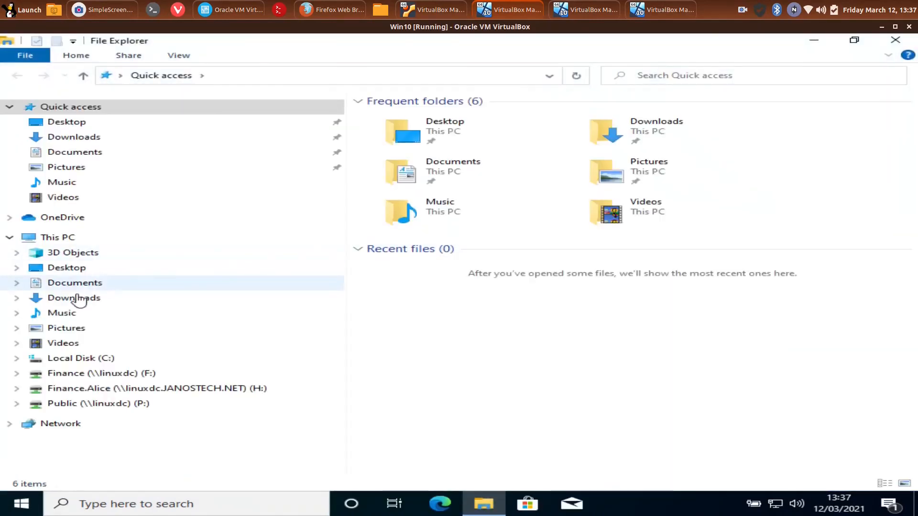
click(90, 375)
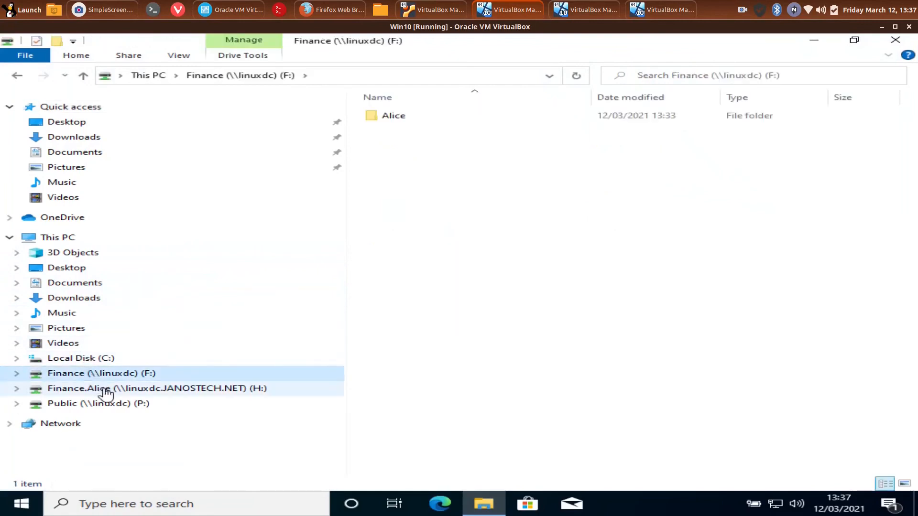
click(106, 390)
click(117, 406)
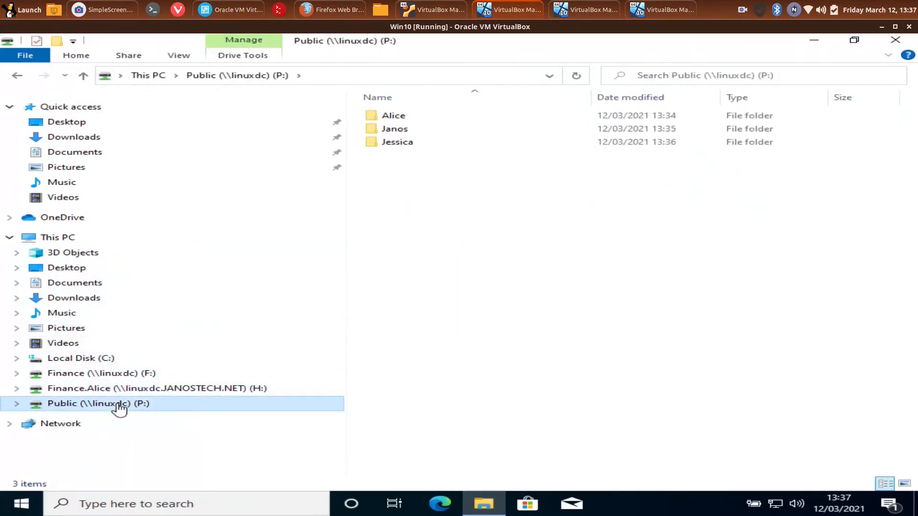
click(101, 374)
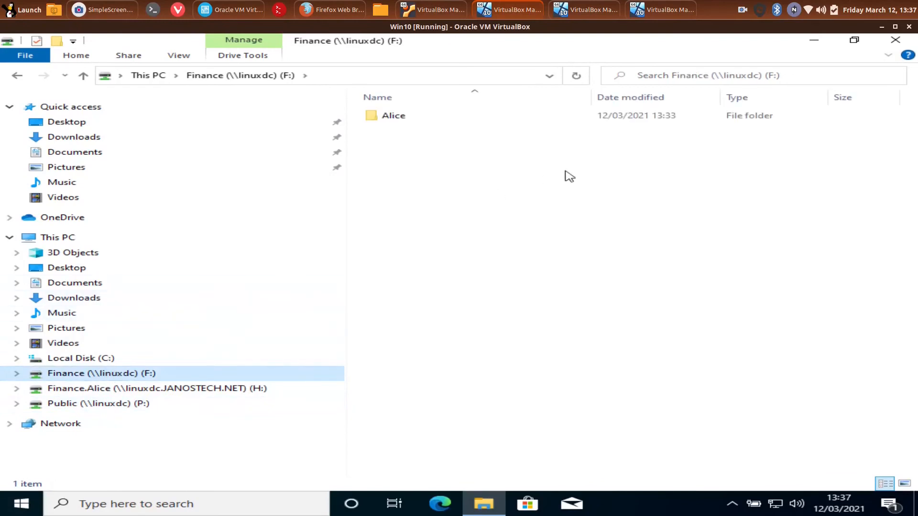